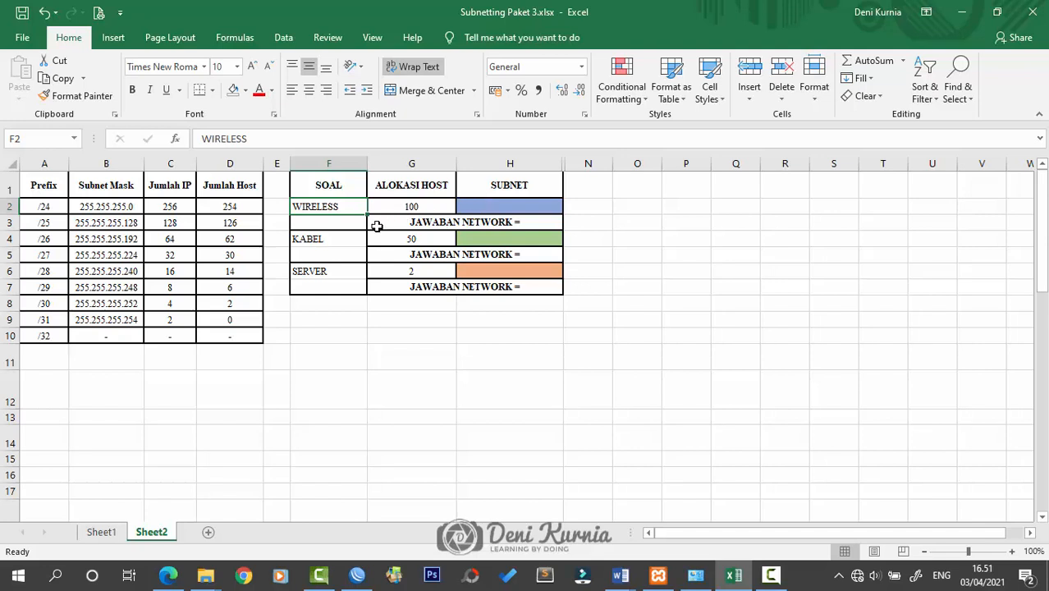
# Review the WIRELESS and SERVER host allocations and the SERVER subnet cell H6
pyautogui.click(330, 249)
pyautogui.click(409, 243)
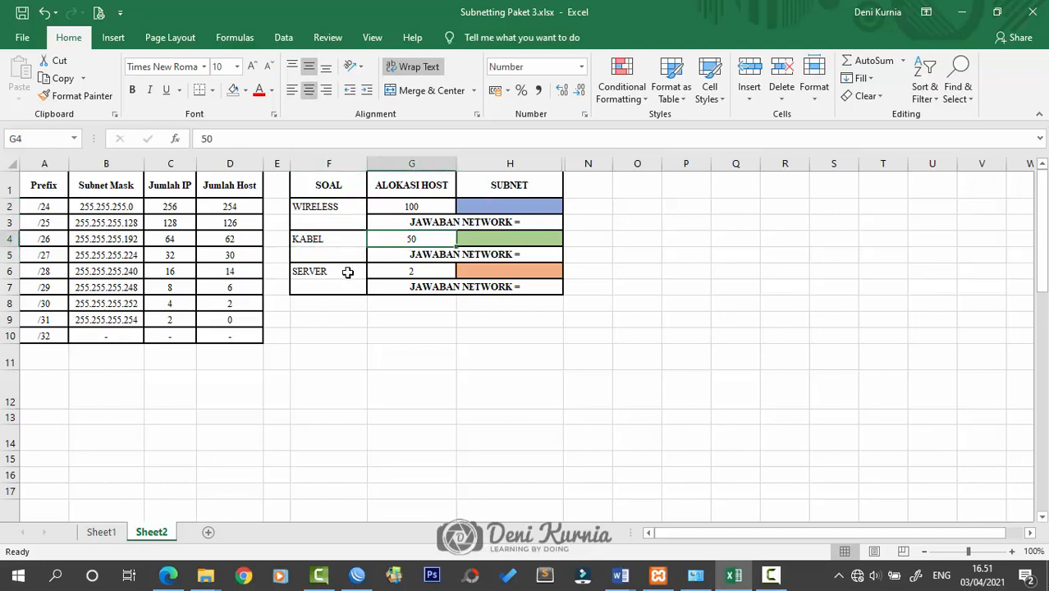
pyautogui.click(347, 272)
pyautogui.click(424, 272)
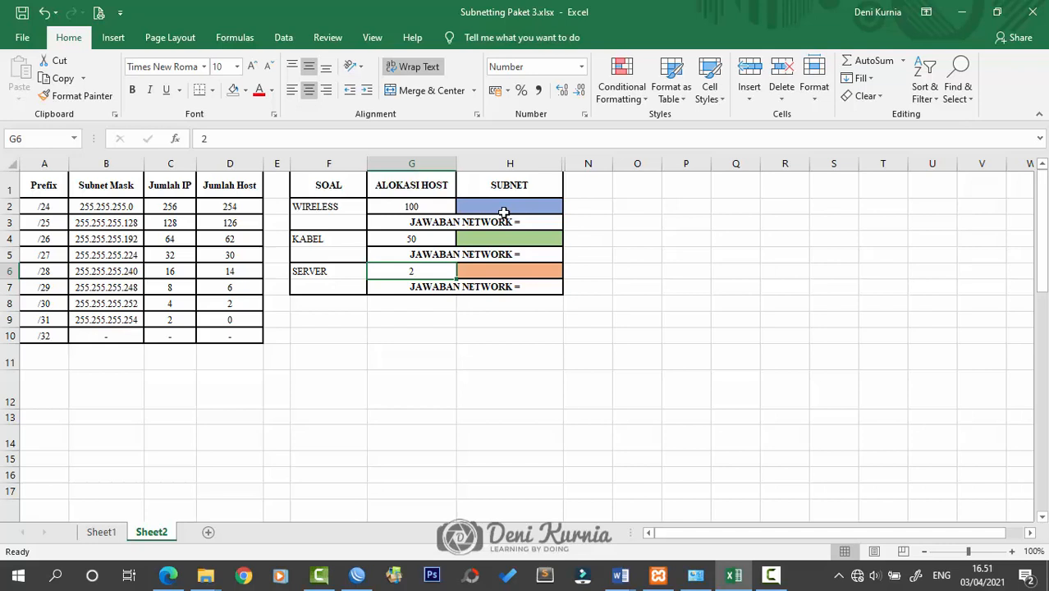
pyautogui.click(509, 270)
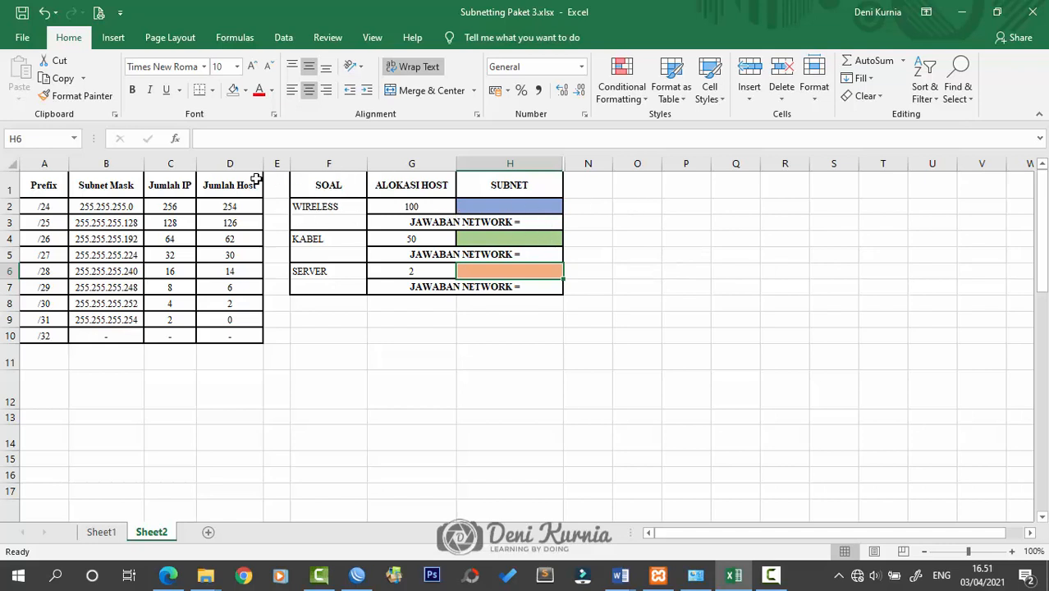
# Widen prefix-table columns D and C so their contents fit, then recheck WIRELESS's 100 hosts
pyautogui.moveTo(262, 164); pyautogui.dragTo(270, 164)
pyautogui.click(214, 161)
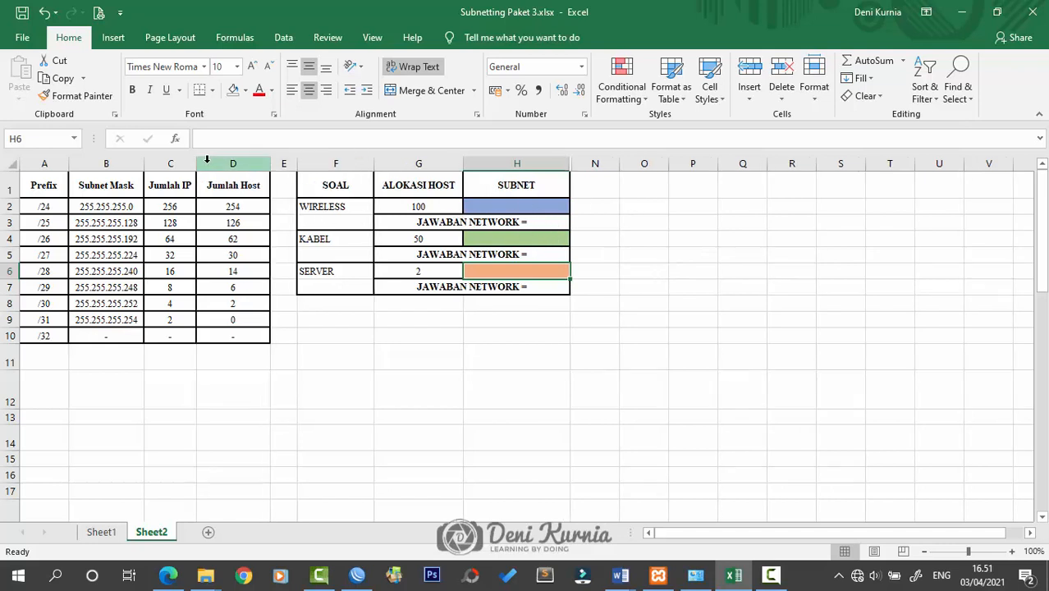
pyautogui.moveTo(197, 161); pyautogui.dragTo(150, 159)
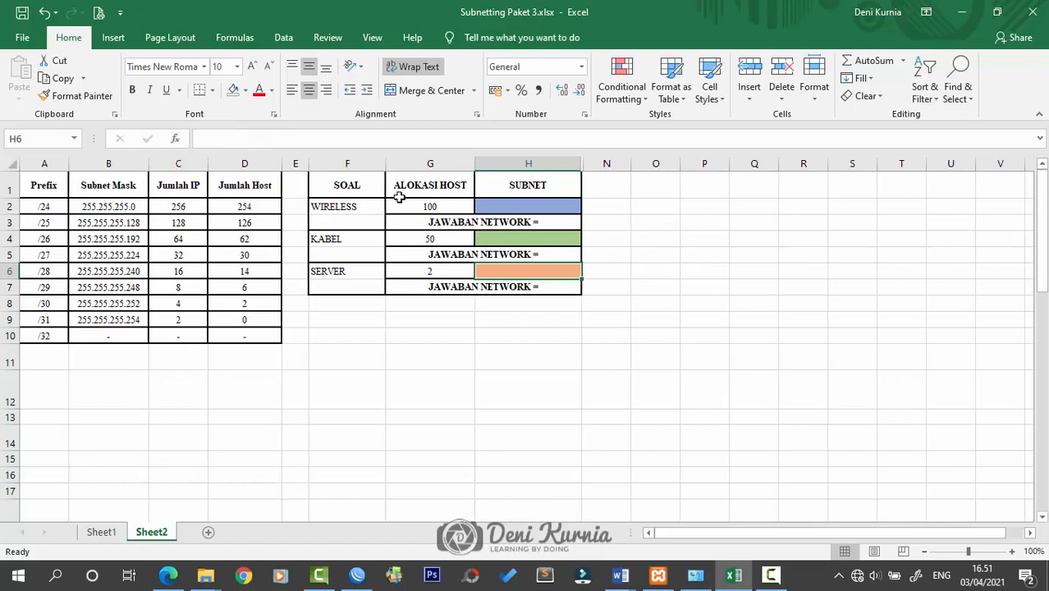
pyautogui.click(364, 209)
pyautogui.click(415, 207)
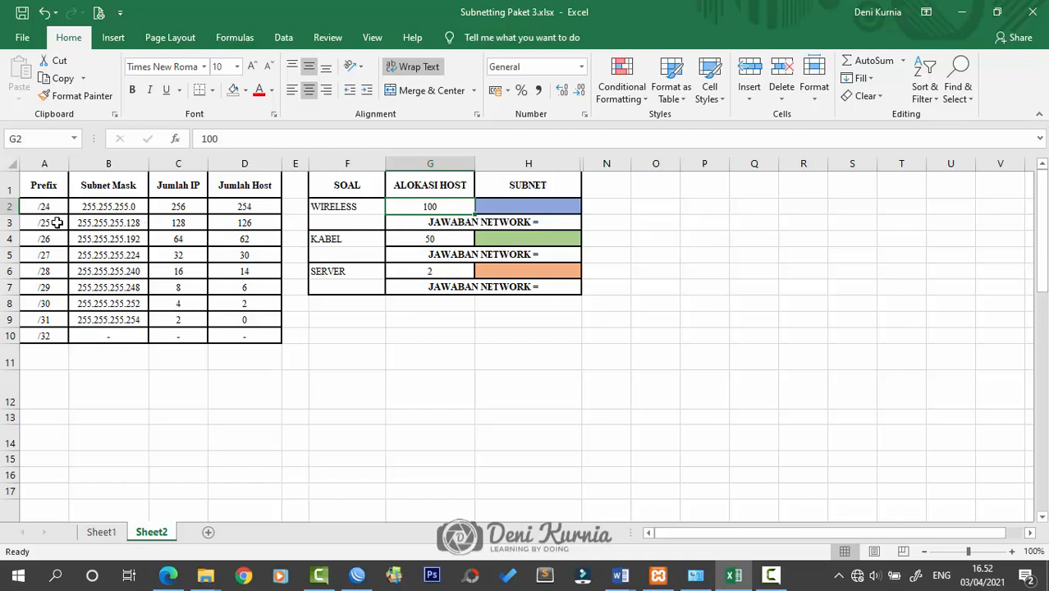
# Fill the /25 prefix row blue and enter /25 as the WIRELESS subnet in H2
pyautogui.moveTo(54, 223); pyautogui.dragTo(251, 220)
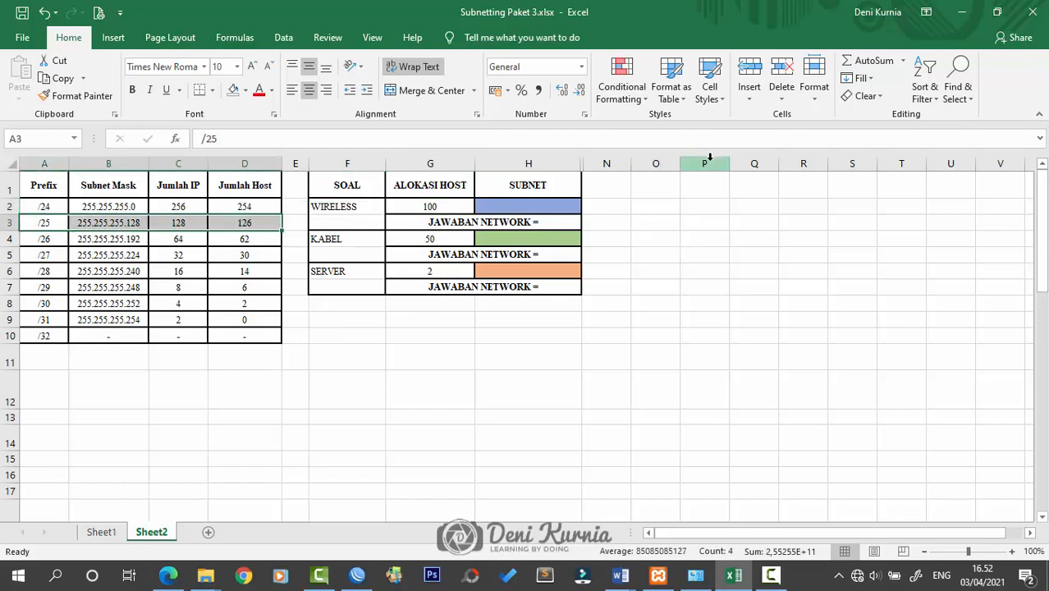
pyautogui.click(245, 91)
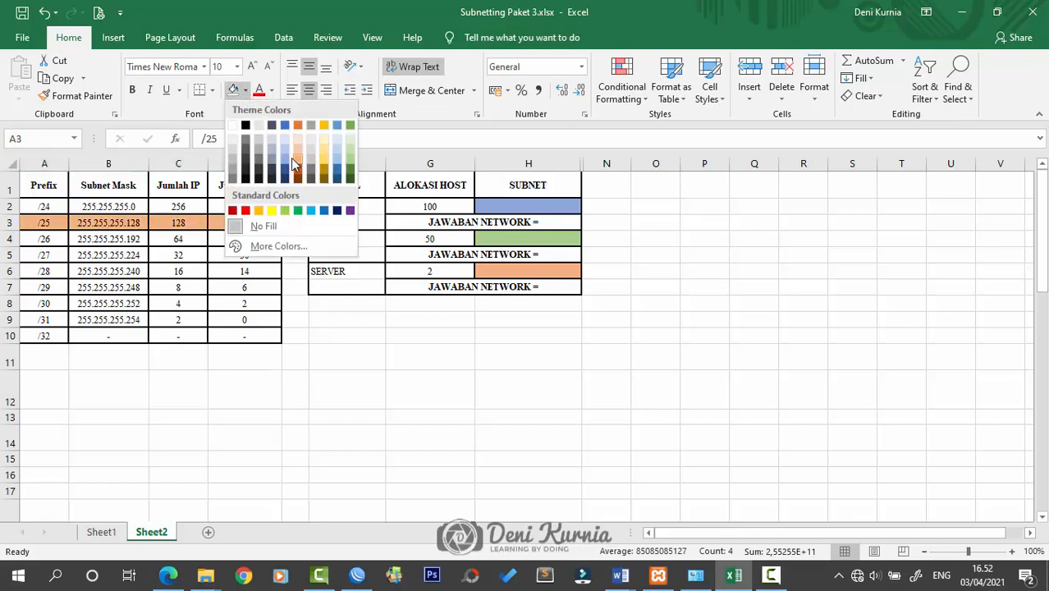
pyautogui.click(288, 164)
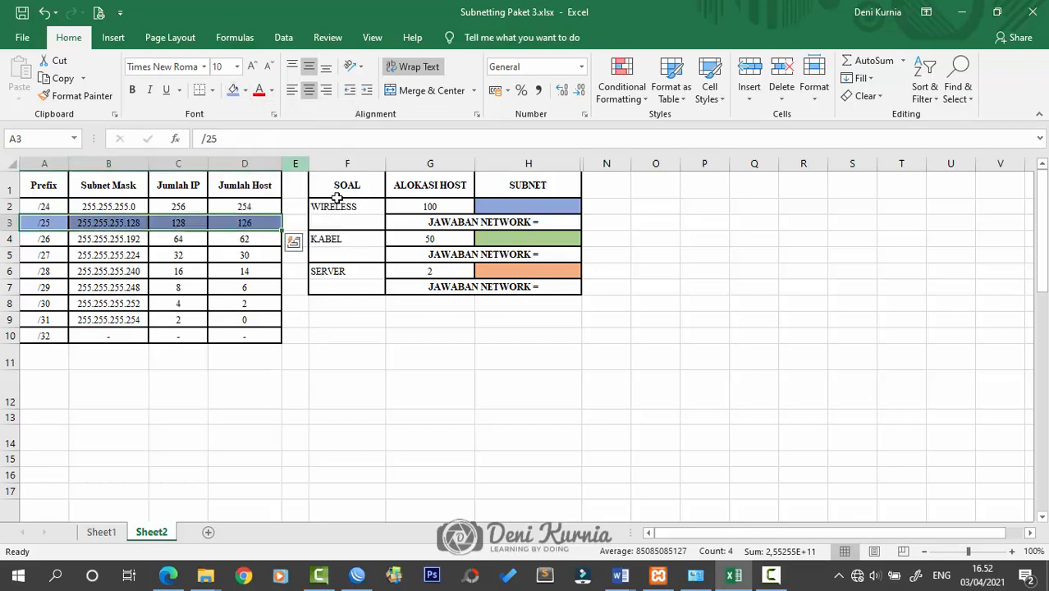
pyautogui.click(324, 238)
pyautogui.doubleClick(533, 207)
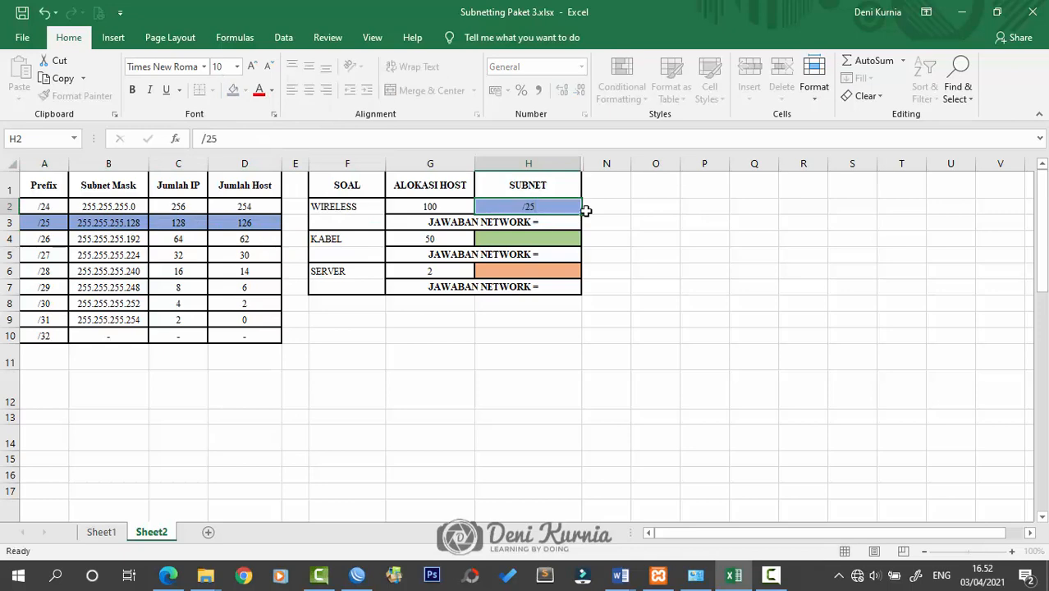
pyautogui.press('Return')
pyautogui.click(601, 236)
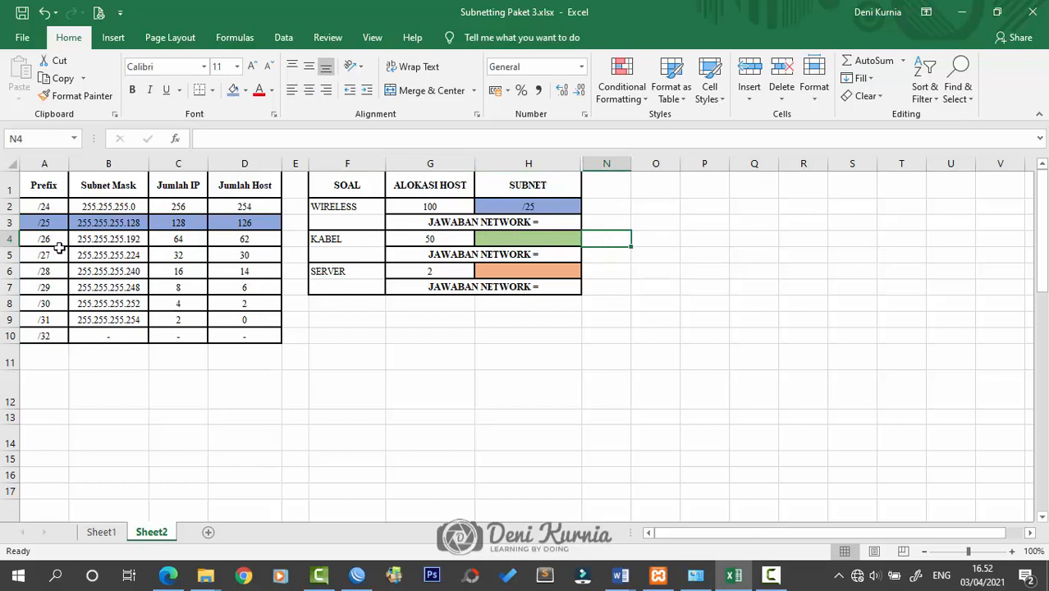
# Fill the /26 prefix row green and enter /26 as the KABEL subnet in H4
pyautogui.moveTo(43, 239); pyautogui.dragTo(246, 231)
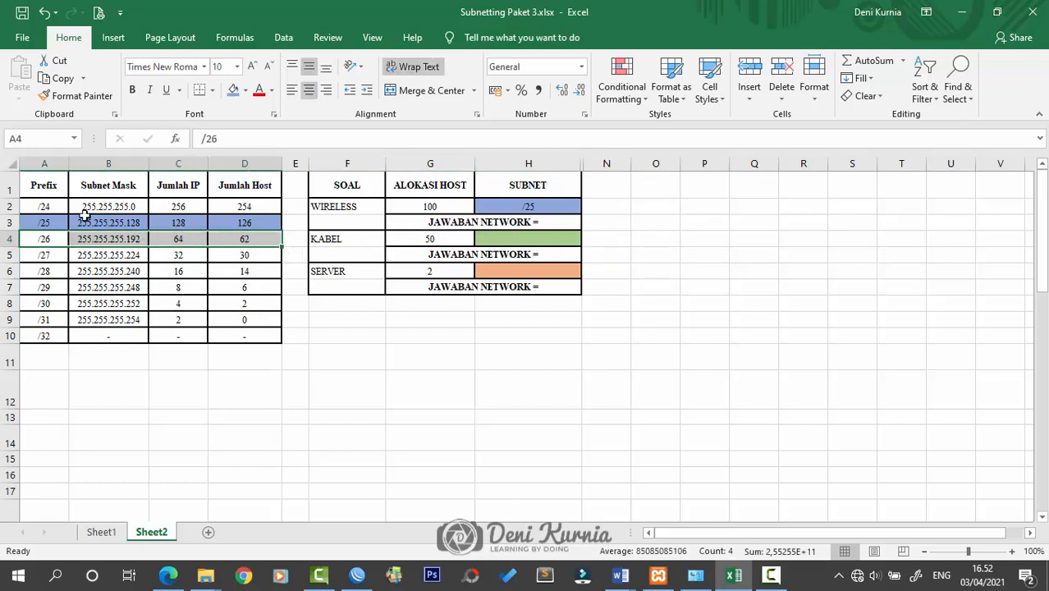
pyautogui.click(244, 94)
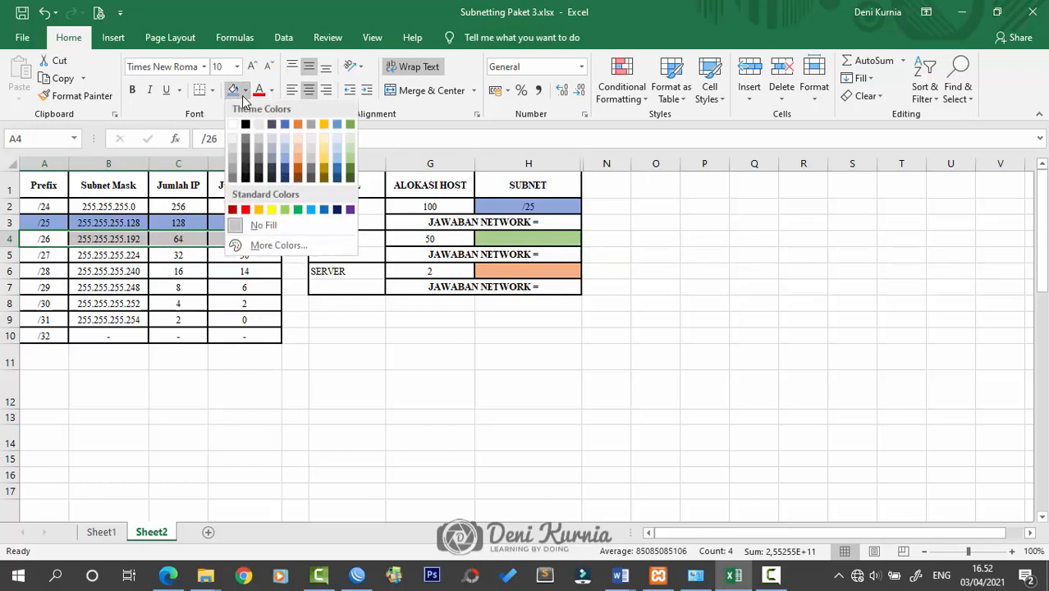
pyautogui.click(346, 164)
pyautogui.click(505, 237)
pyautogui.doubleClick(575, 240)
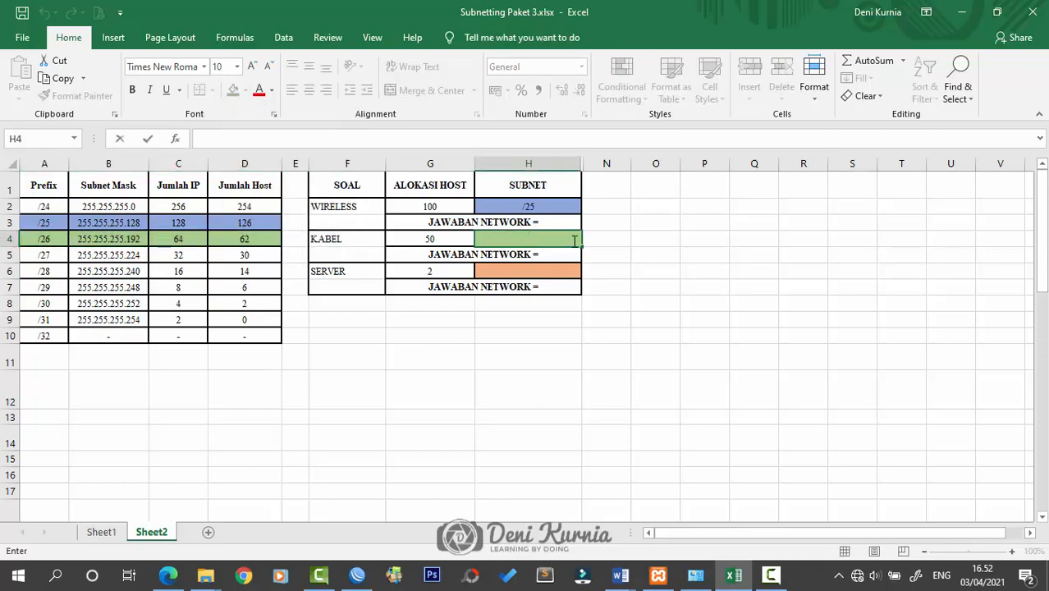
pyautogui.press('Return')
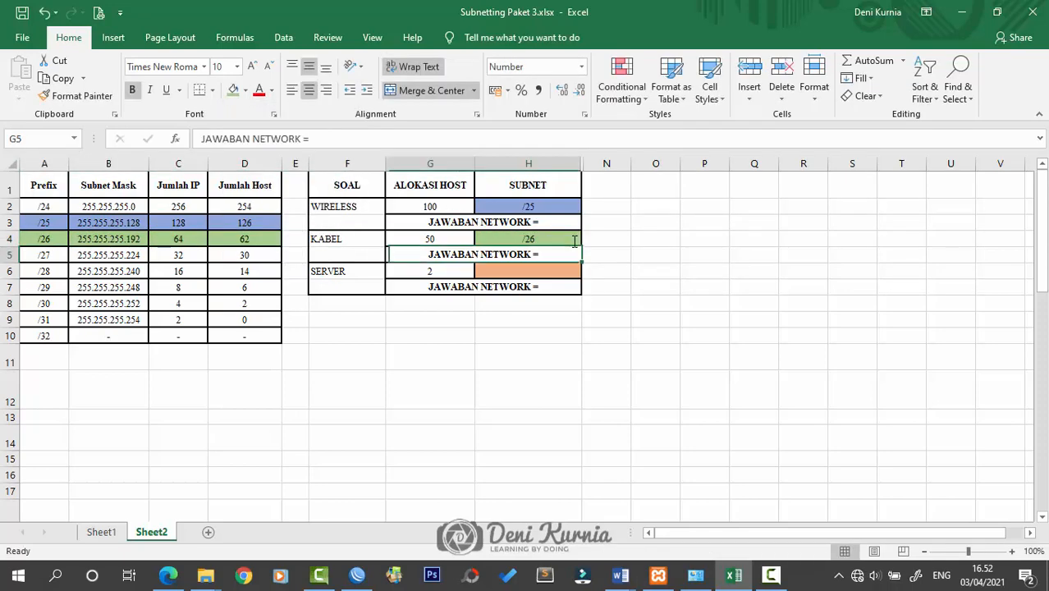
# Fill the /30 row, which matches SERVER's 2 hosts, orange and enter /30 in H6
pyautogui.click(573, 281)
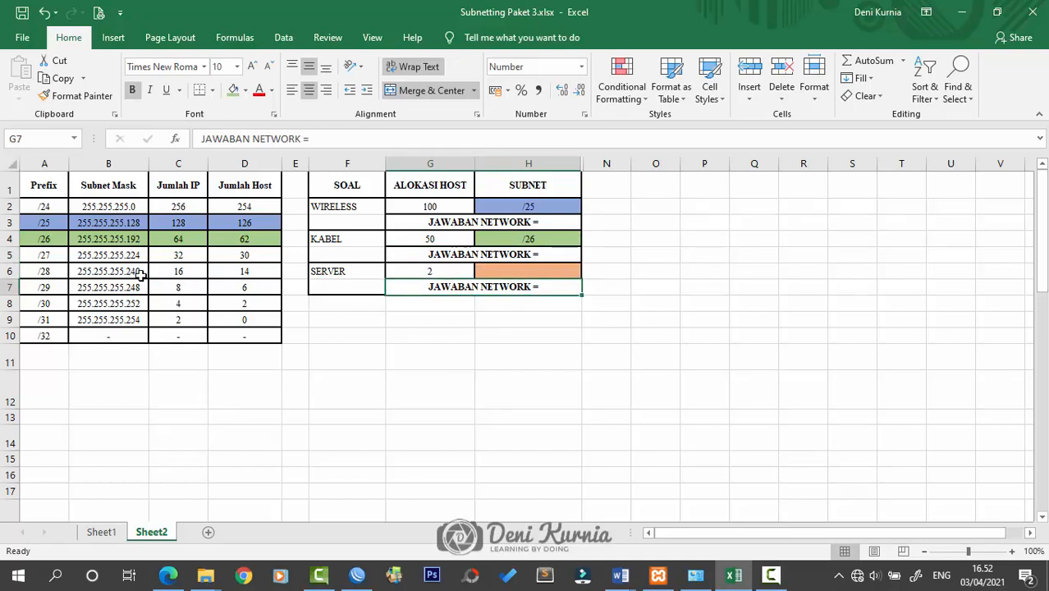
pyautogui.click(456, 264)
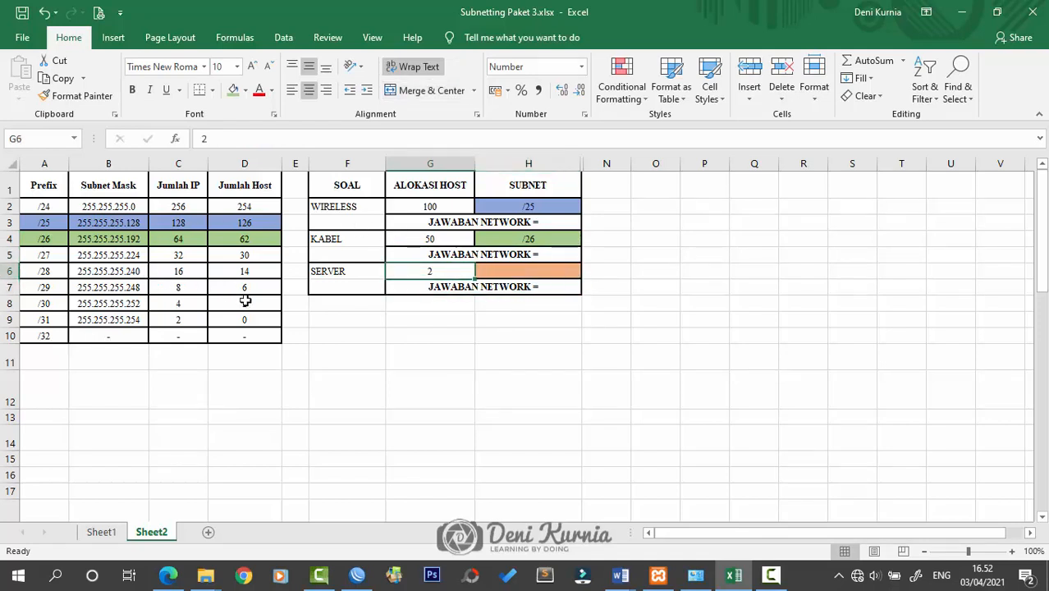
pyautogui.click(260, 164)
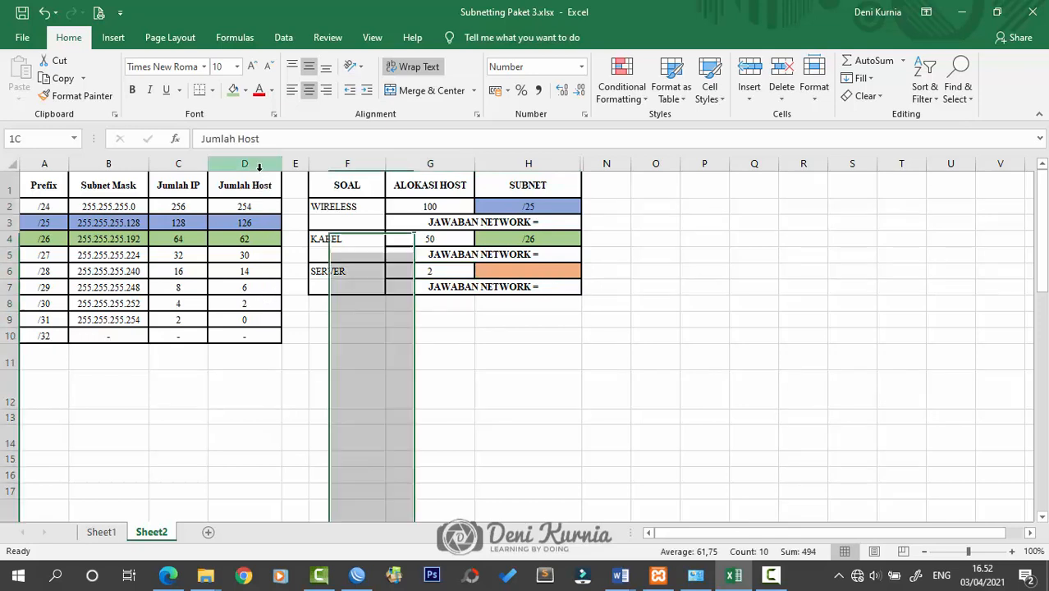
pyautogui.click(266, 308)
pyautogui.moveTo(41, 306); pyautogui.dragTo(253, 304)
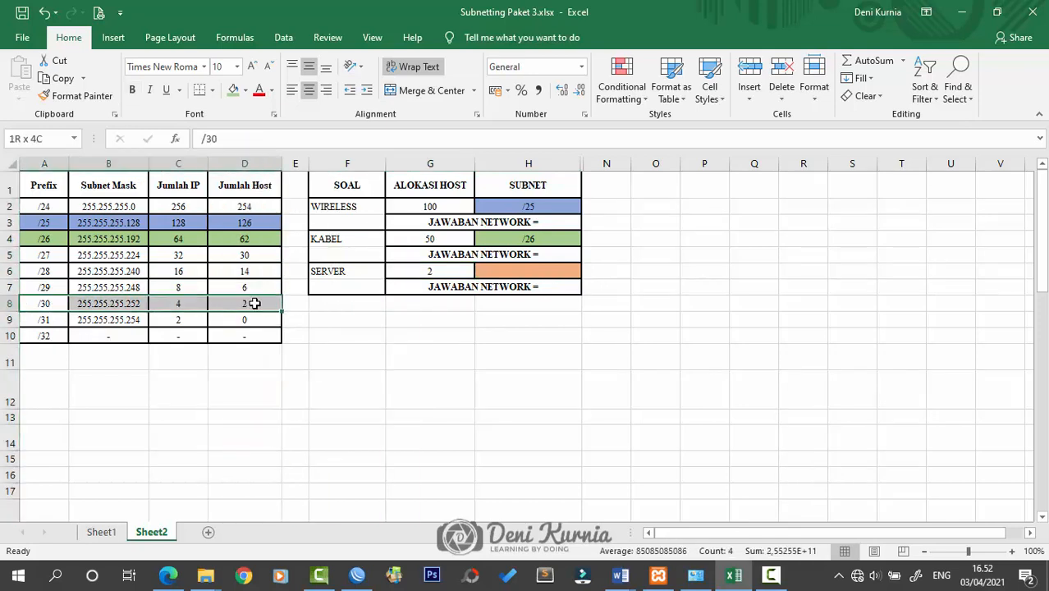
pyautogui.click(246, 91)
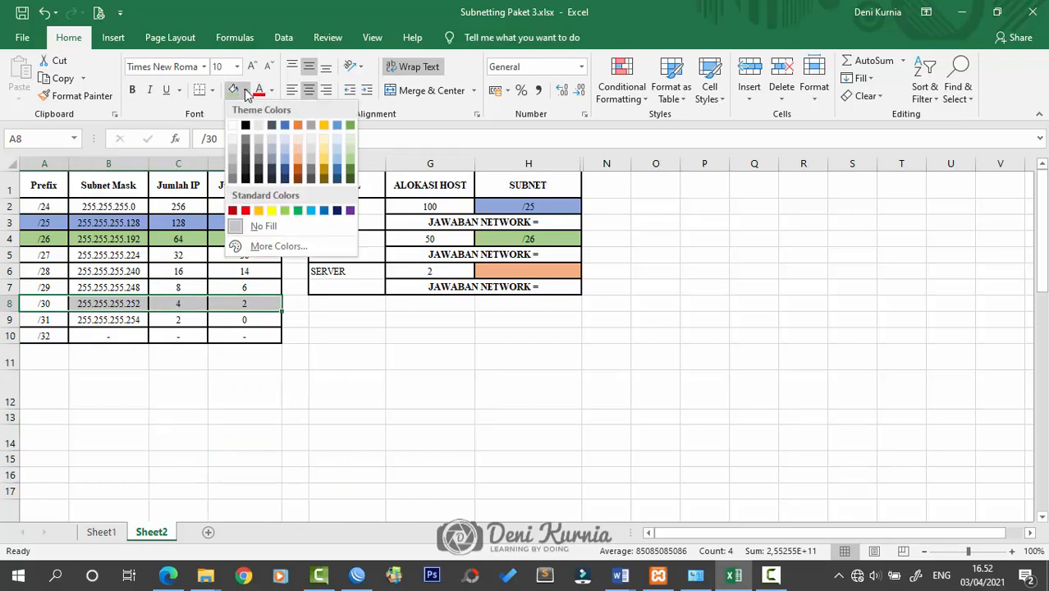
pyautogui.click(302, 167)
pyautogui.doubleClick(499, 271)
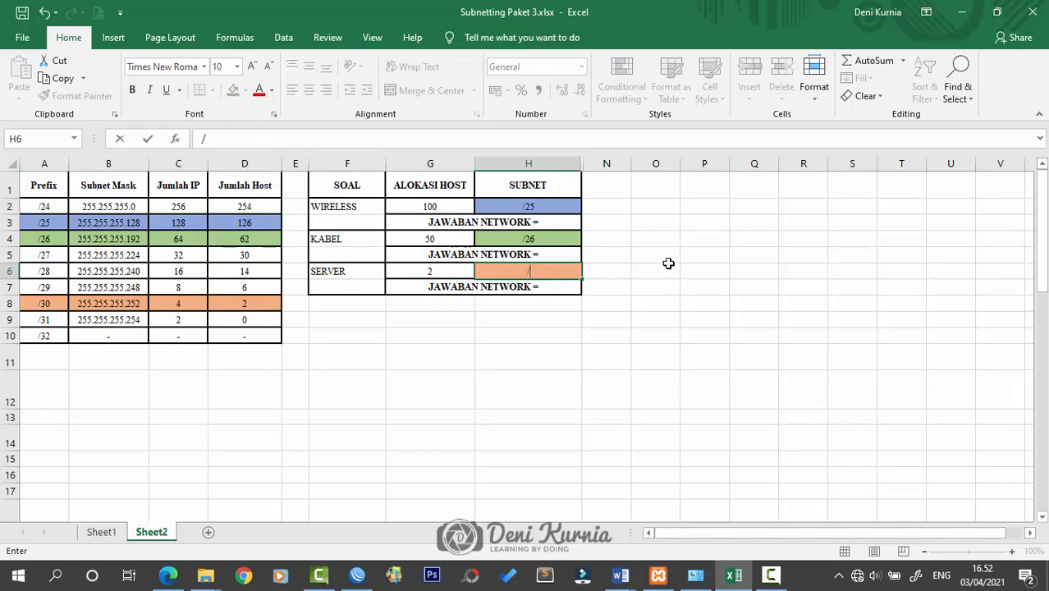
pyautogui.press('Return')
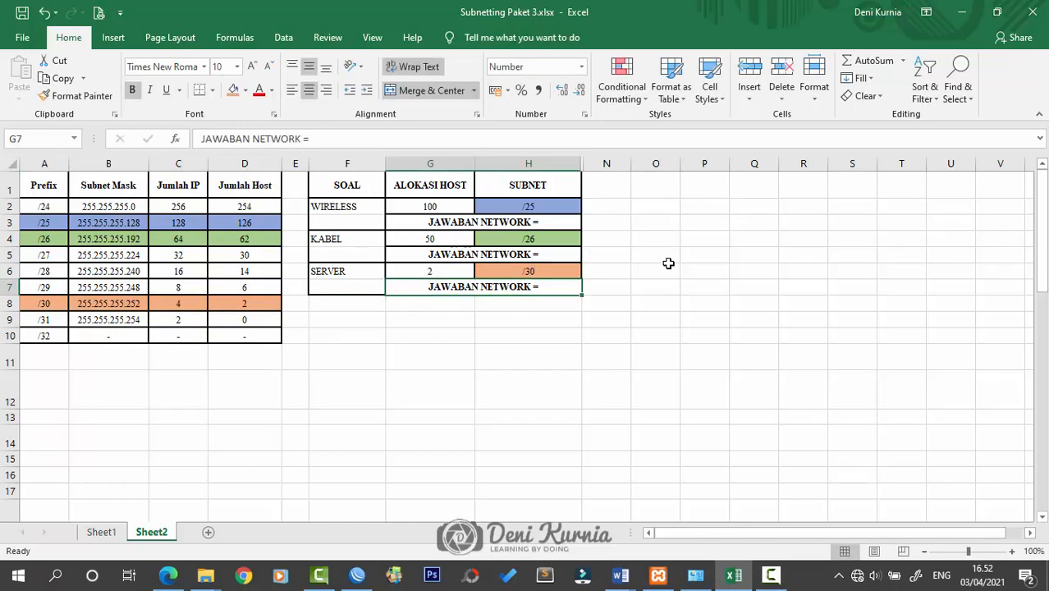
pyautogui.click(565, 332)
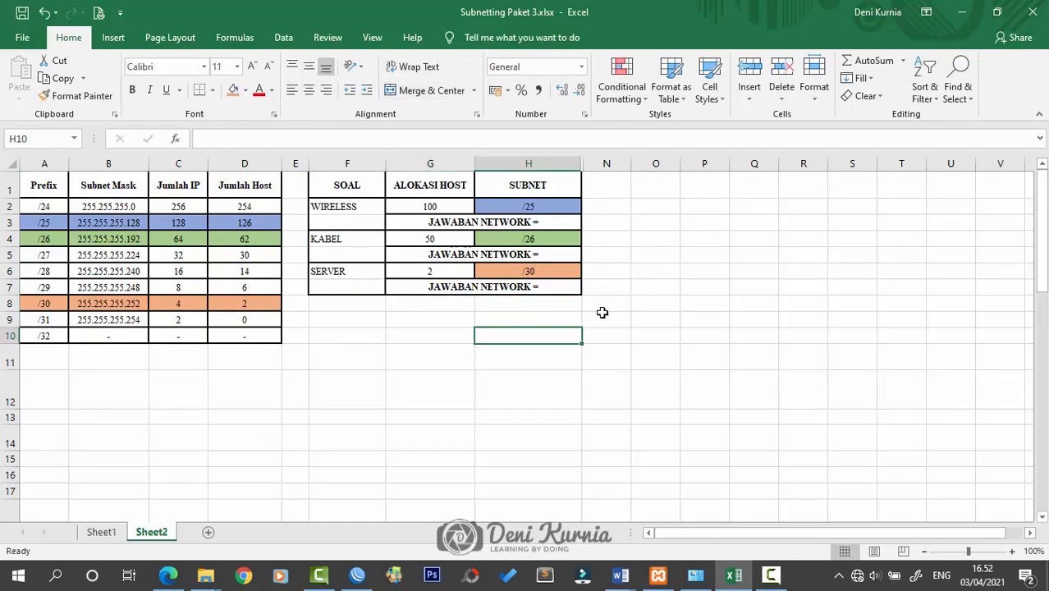
pyautogui.click(678, 307)
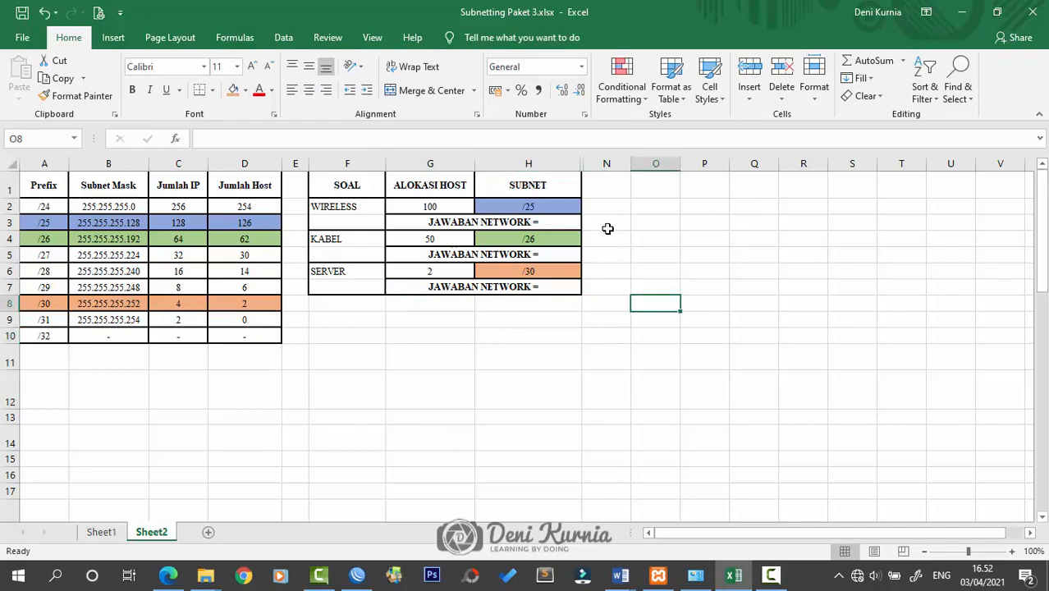
# Unhide worked-solution columns I–M and enter /25 as the WIRELESS subnet in L2
pyautogui.moveTo(611, 163); pyautogui.dragTo(543, 162)
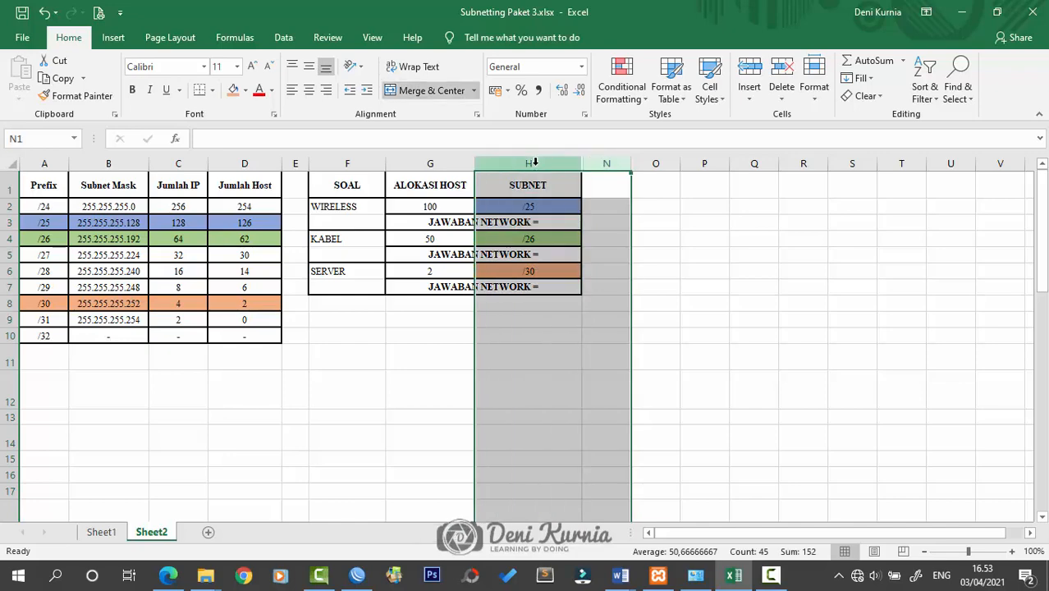
pyautogui.rightClick(538, 166)
pyautogui.click(576, 384)
pyautogui.click(658, 344)
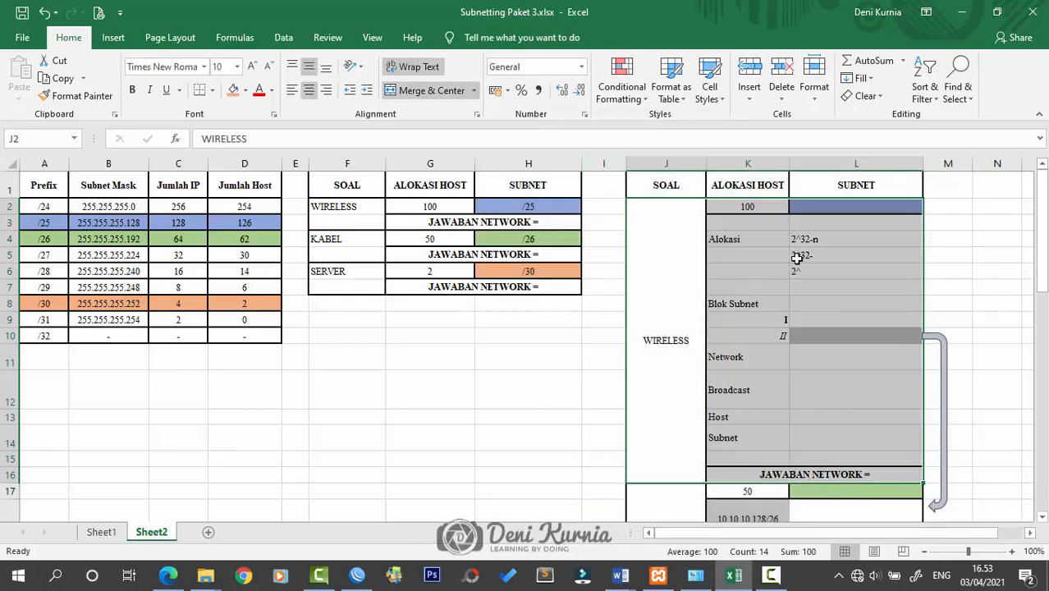
pyautogui.click(824, 206)
pyautogui.doubleClick(824, 205)
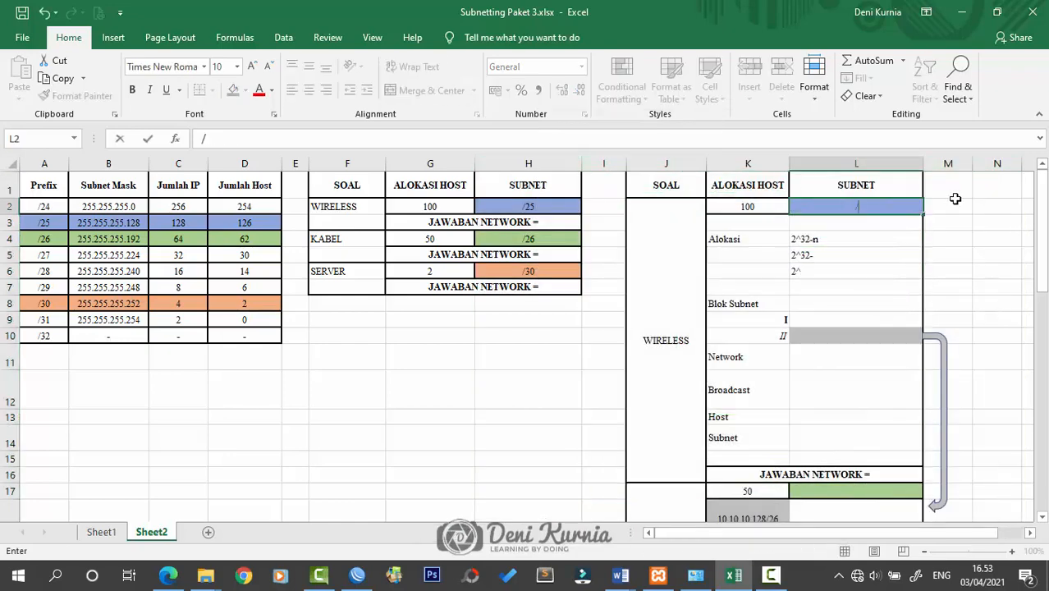
pyautogui.write('/25')
# Enter /26 in L17 and /30 in L32 for the KABEL and SERVER blocks, then zoom in slightly
pyautogui.click(896, 491)
pyautogui.doubleClick(895, 491)
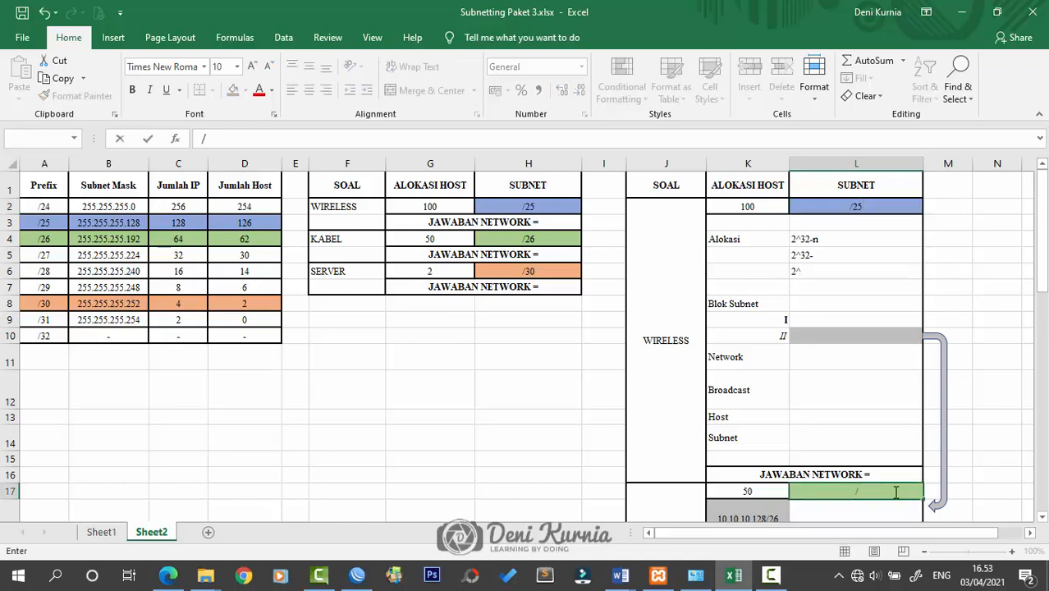
pyautogui.click(903, 447)
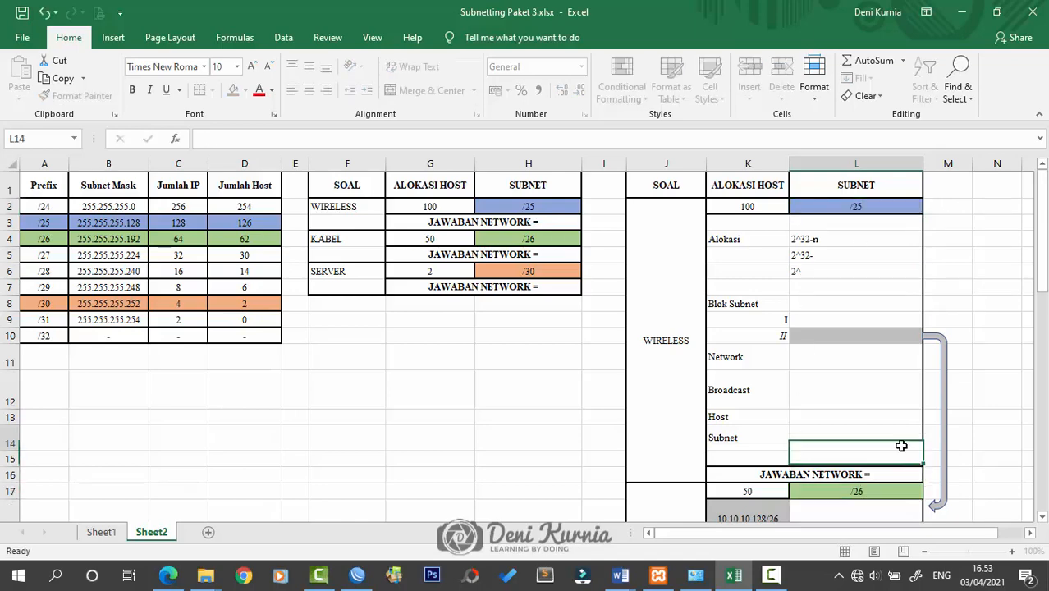
pyautogui.scroll(-6, 907, 427)
pyautogui.click(888, 465)
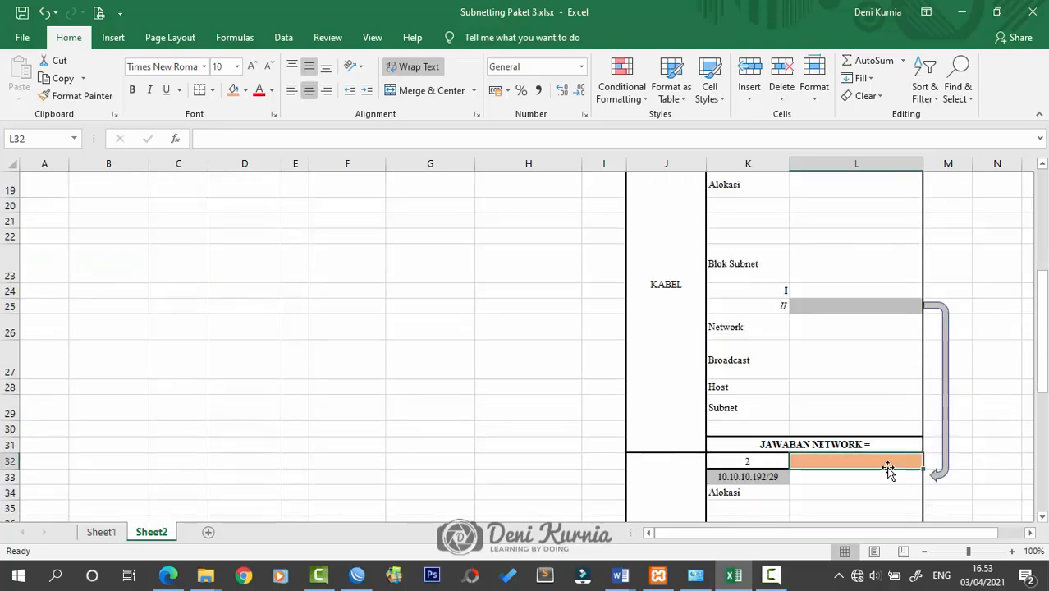
pyautogui.doubleClick(889, 464)
pyautogui.write('/')
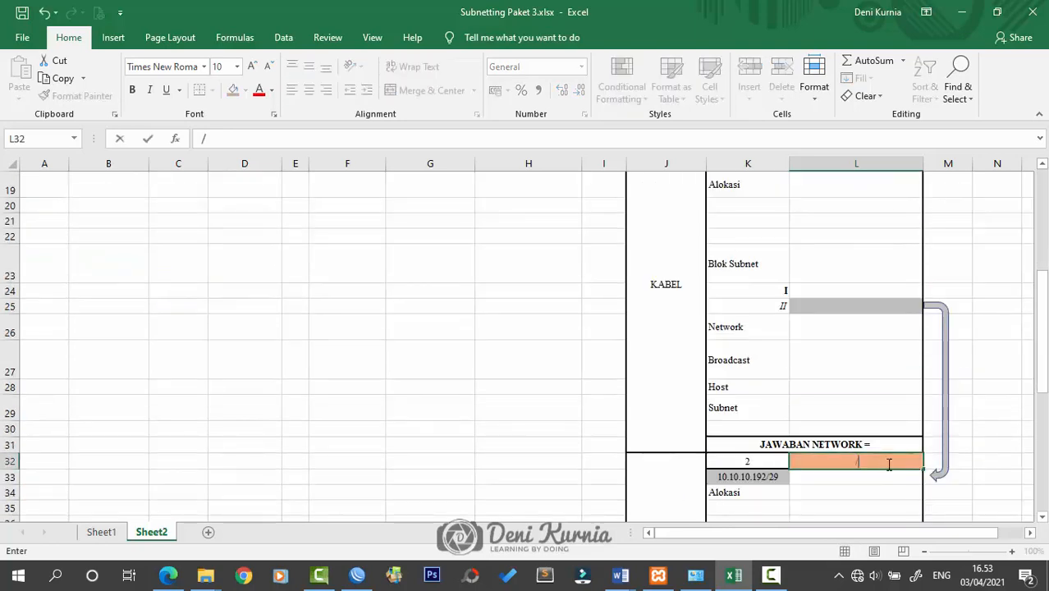
pyautogui.write('30')
pyautogui.click(871, 369)
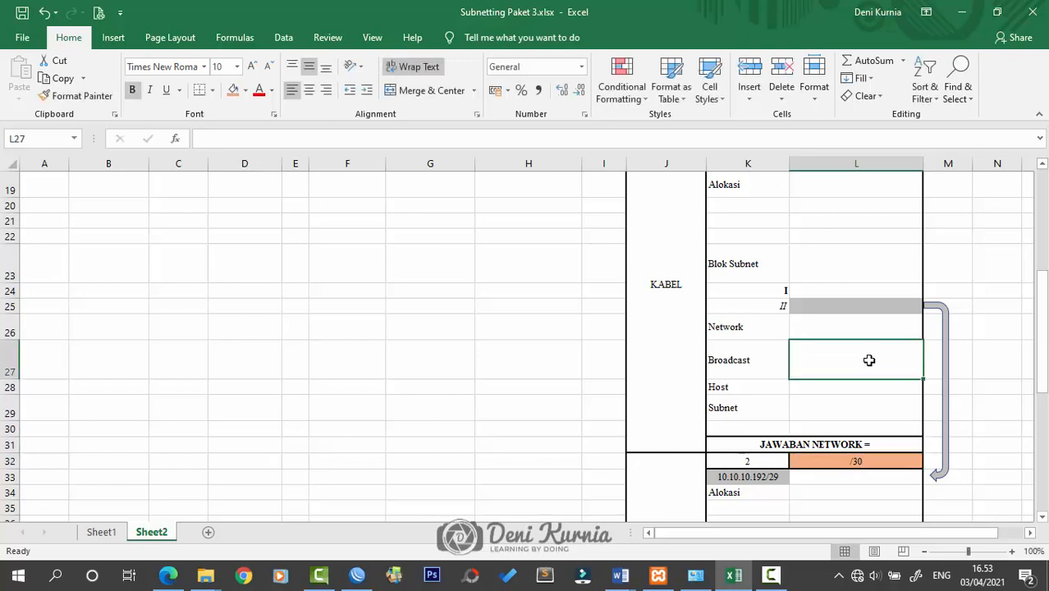
pyautogui.scroll(6, 866, 344)
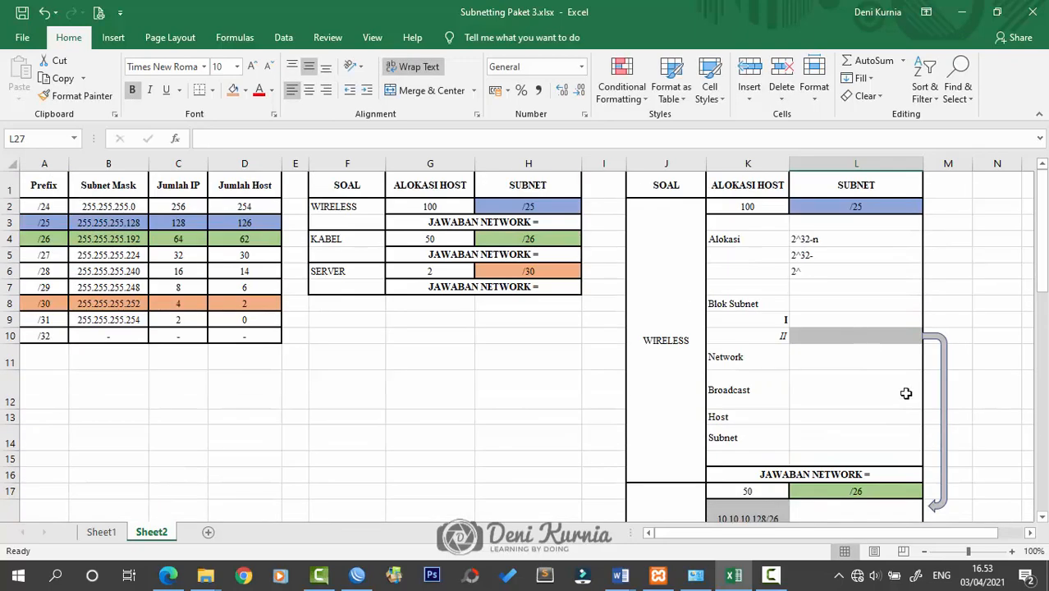
pyautogui.click(1012, 550)
pyautogui.scroll(1, 960, 412)
pyautogui.scroll(1, 960, 413)
# Enter network 10.10.10.0/25 below the WIRELESS host count and make it bold
pyautogui.click(937, 261)
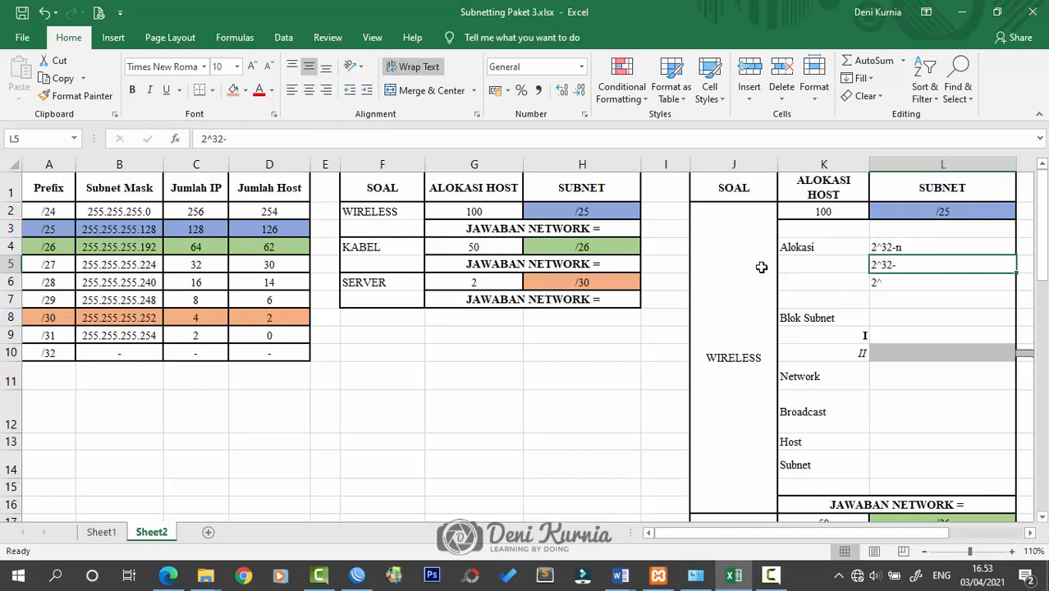
pyautogui.click(805, 228)
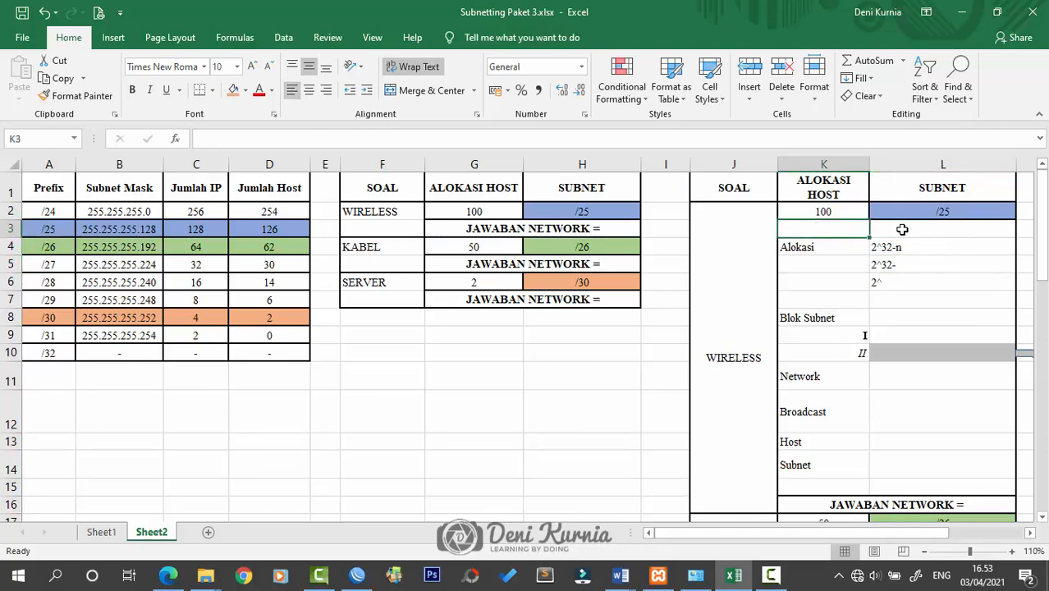
pyautogui.write('10.1')
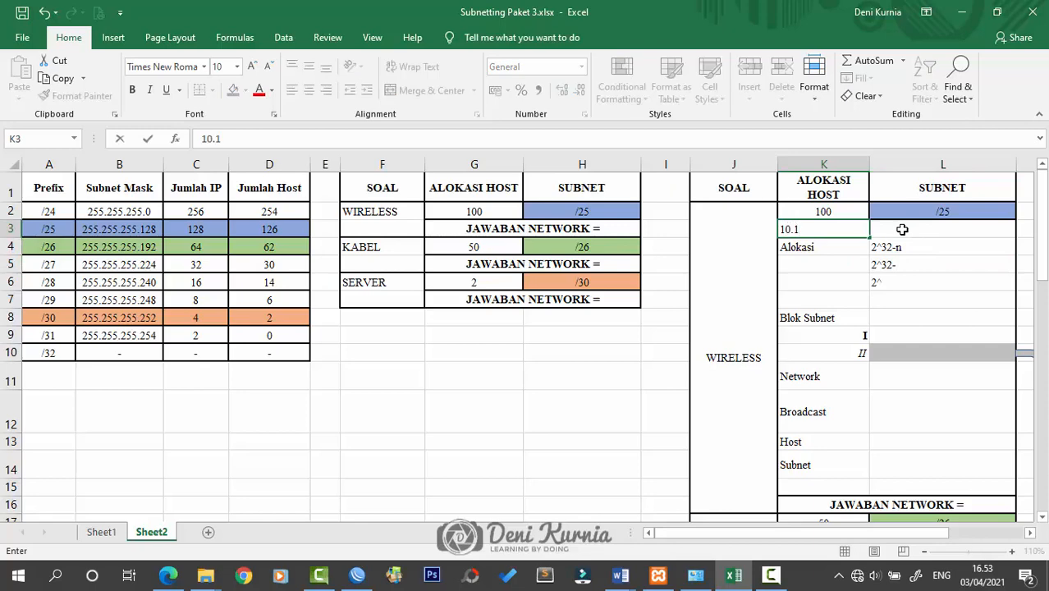
pyautogui.write('0.10.0/25')
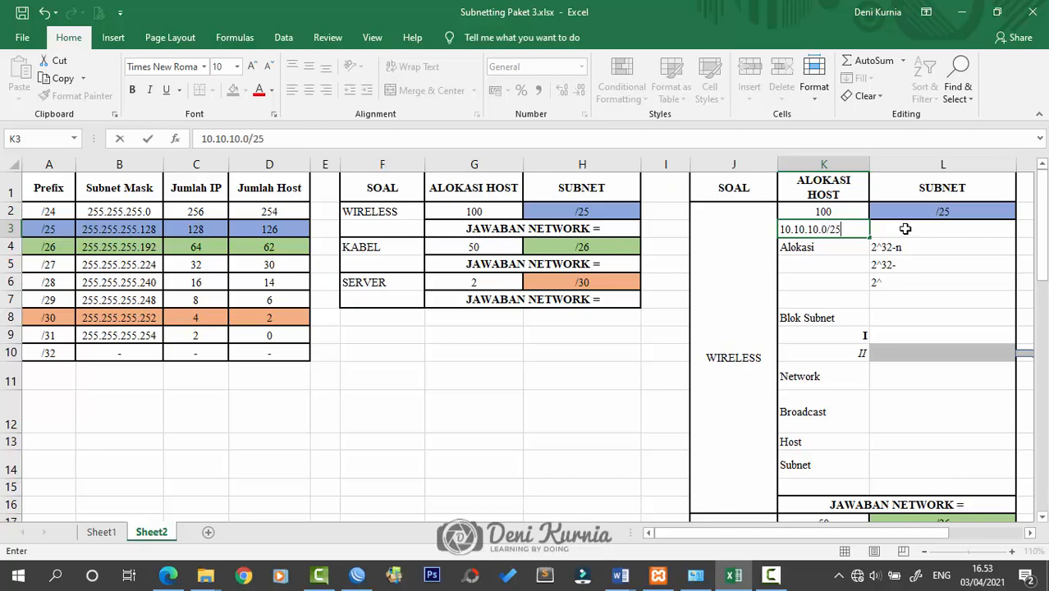
pyautogui.click(888, 294)
pyautogui.click(856, 231)
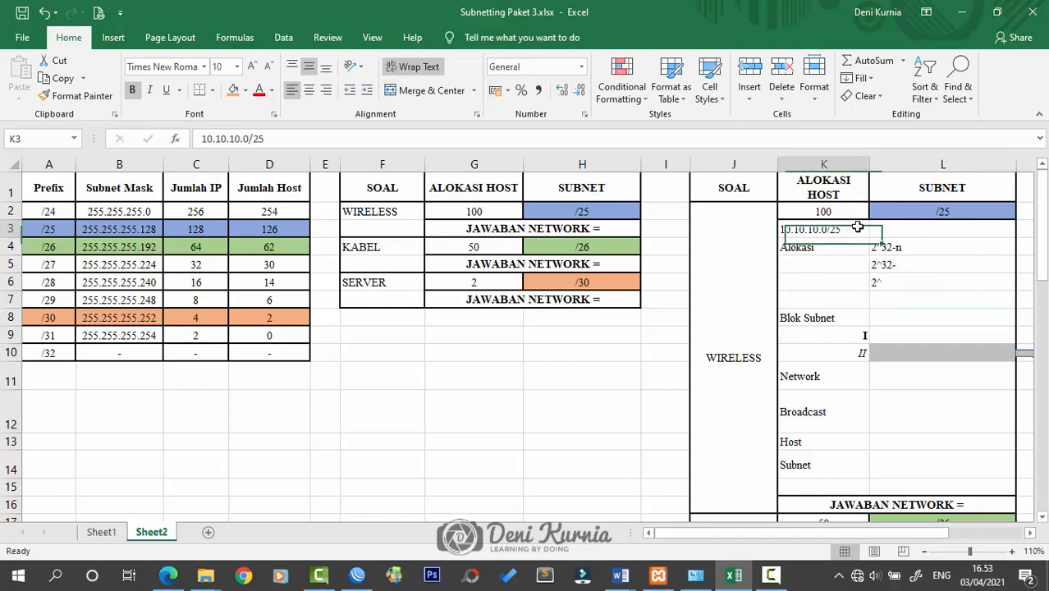
pyautogui.click(131, 89)
# Complete the allocation lines as 2^32-25 and 2^7
pyautogui.click(903, 282)
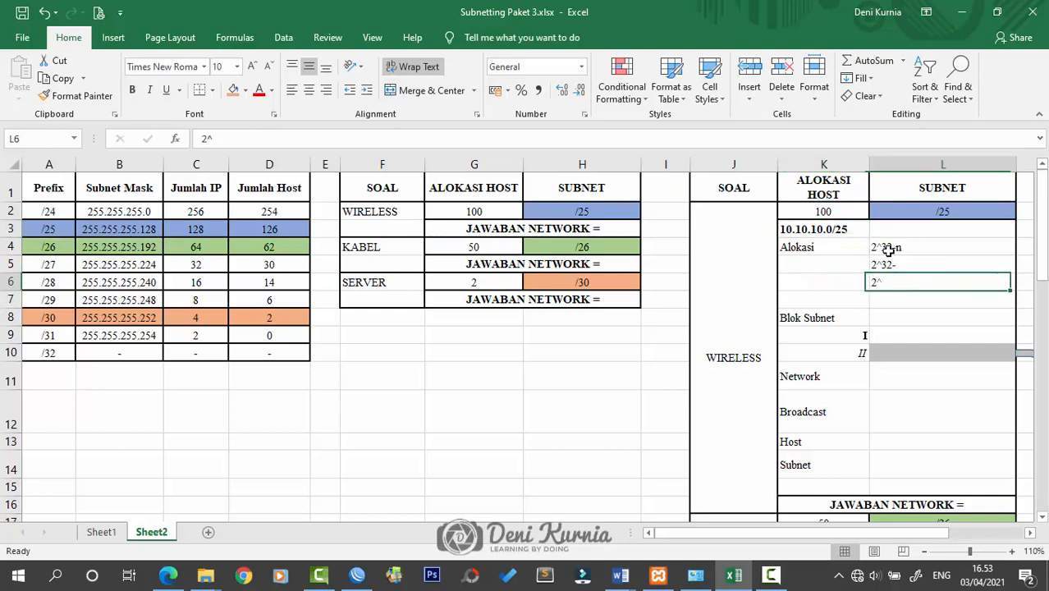
pyautogui.scroll(-1, 871, 269)
pyautogui.scroll(1, 871, 271)
pyautogui.scroll(-2, 894, 324)
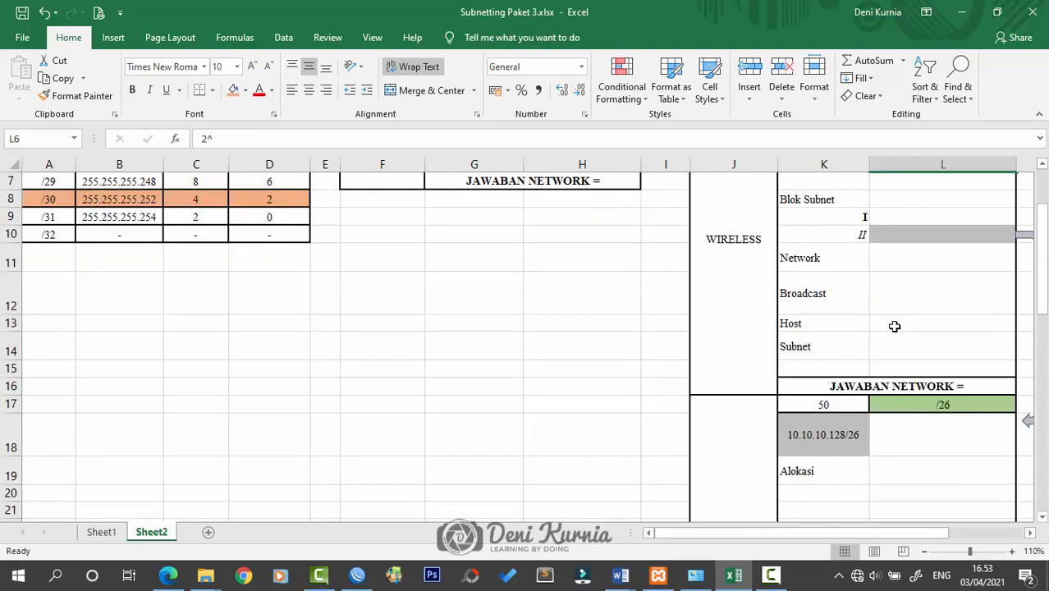
pyautogui.scroll(2, 895, 326)
pyautogui.click(830, 212)
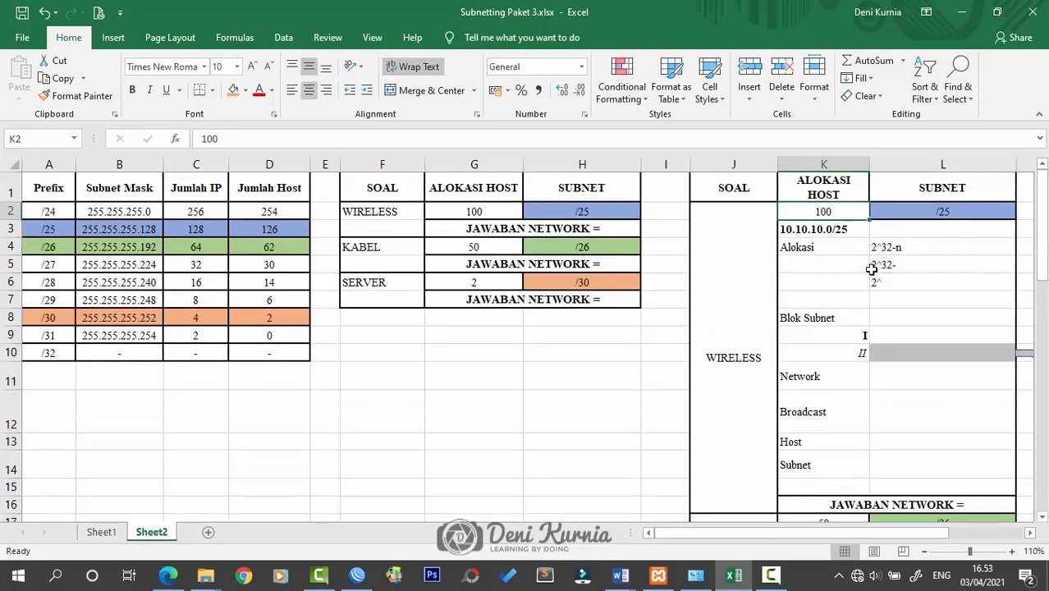
pyautogui.scroll(-4, 837, 370)
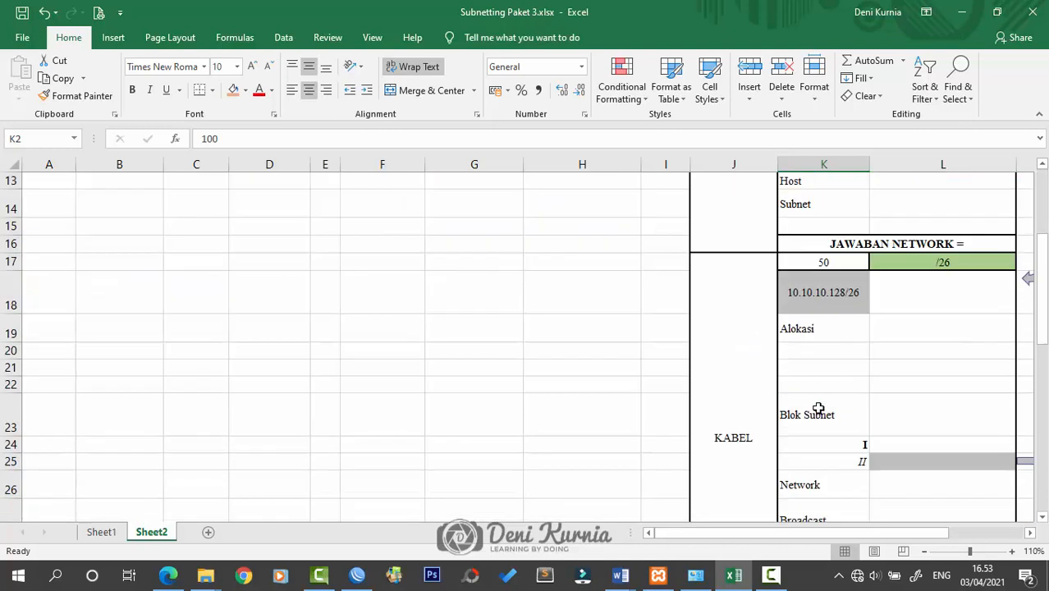
pyautogui.scroll(4, 845, 423)
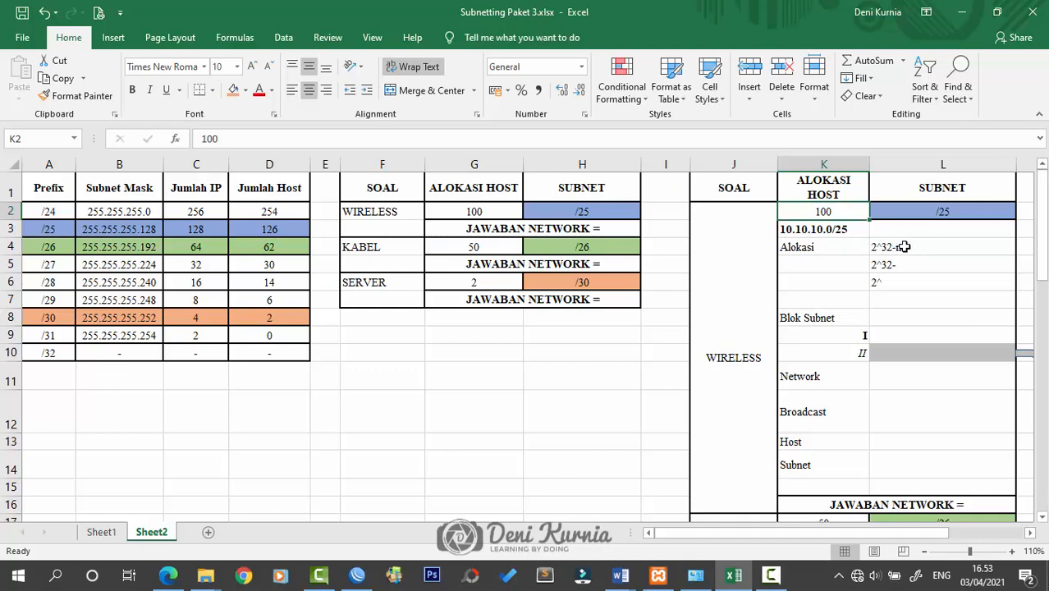
pyautogui.click(926, 264)
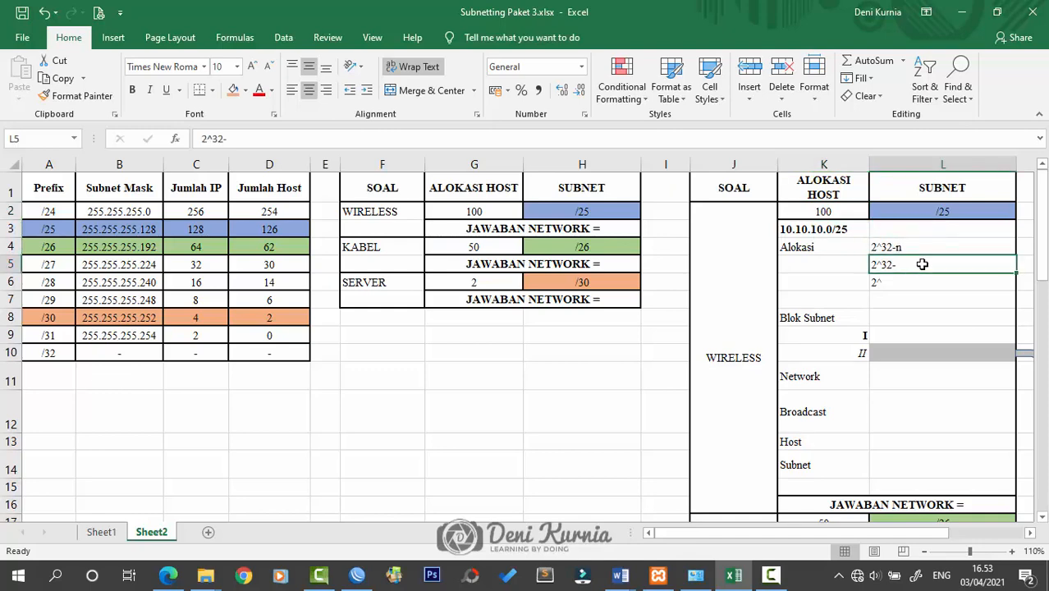
pyautogui.doubleClick(923, 265)
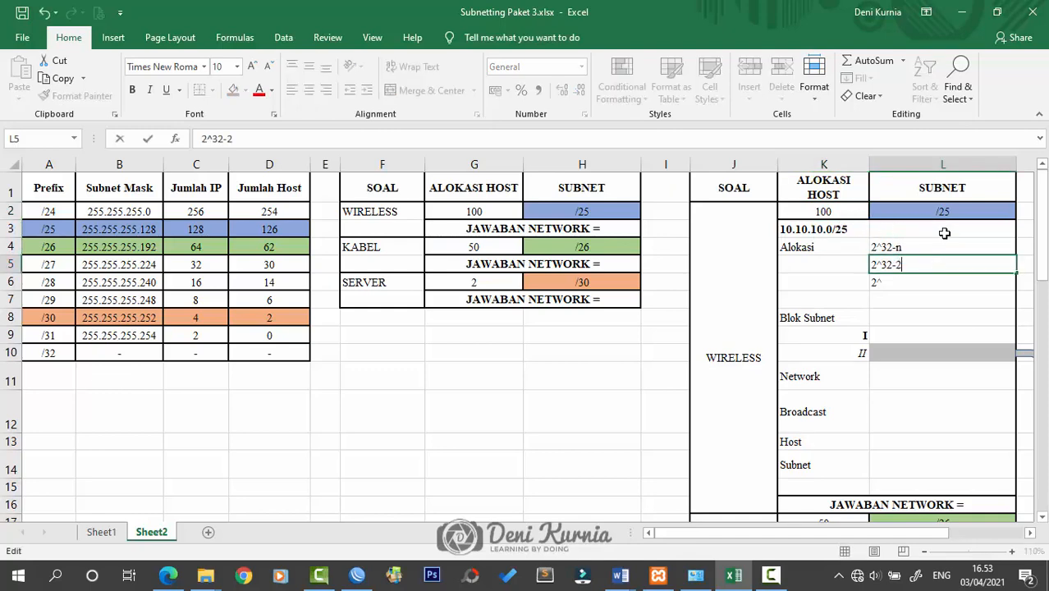
pyautogui.write('25')
pyautogui.click(931, 283)
pyautogui.doubleClick(944, 285)
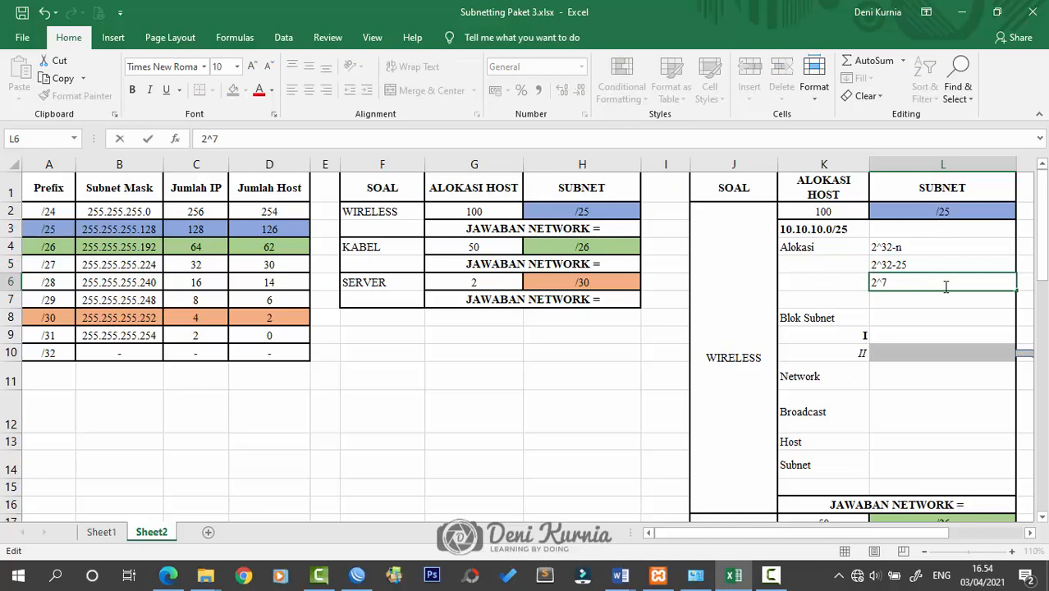
pyautogui.click(942, 301)
# Enter 128 as the allocation result, matching the /25 row's IP count
pyautogui.doubleClick(967, 297)
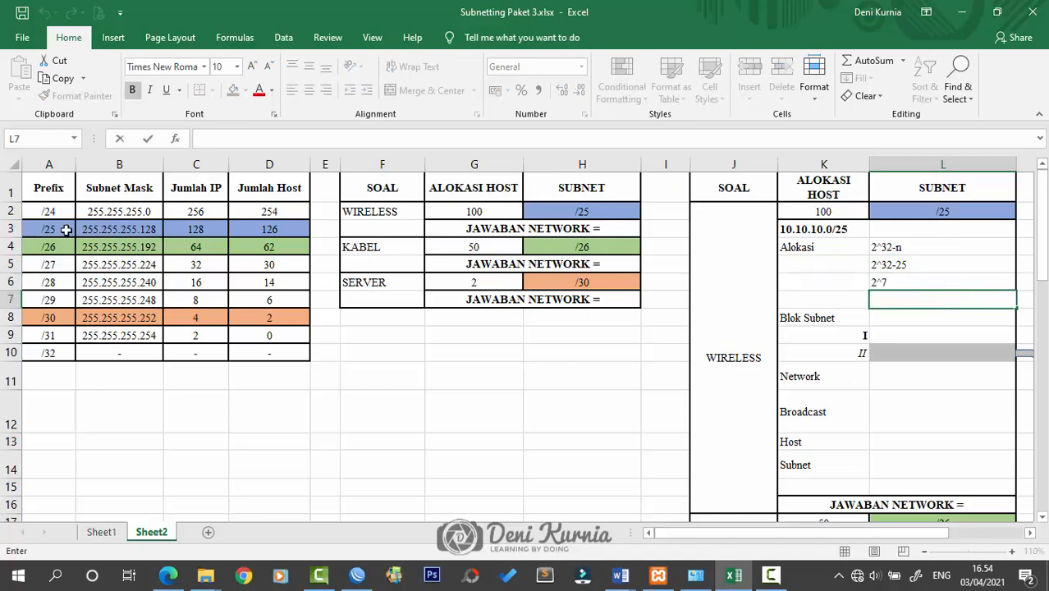
pyautogui.click(11, 229)
pyautogui.click(573, 248)
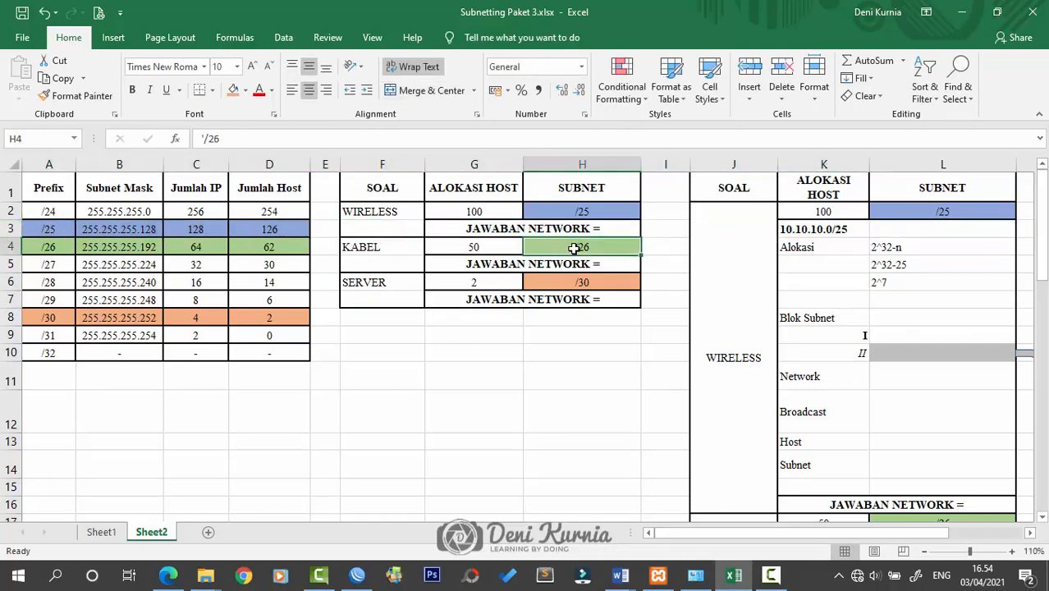
pyautogui.click(201, 230)
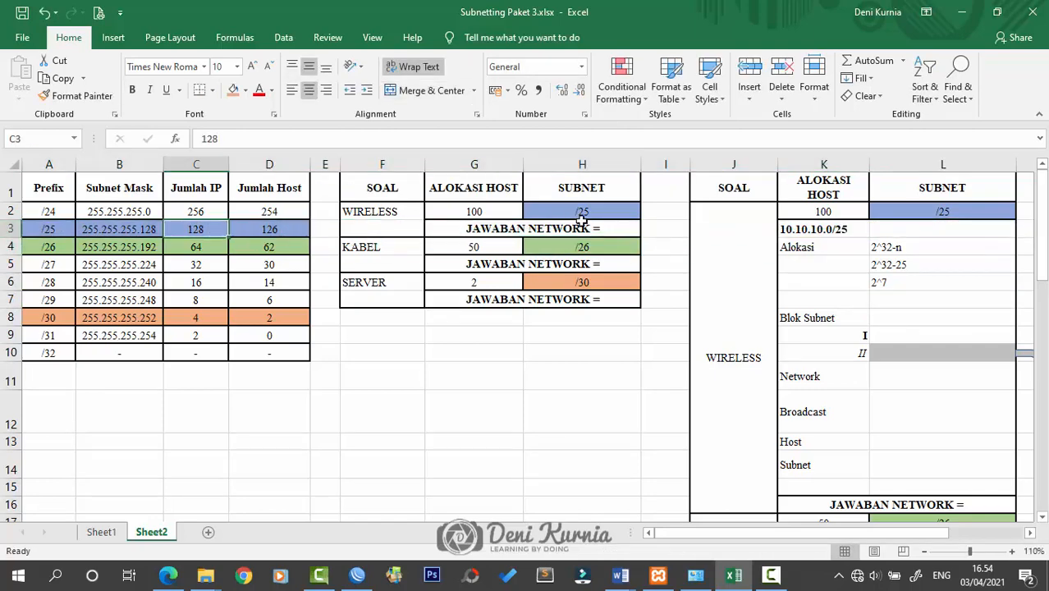
pyautogui.click(872, 297)
pyautogui.doubleClick(990, 293)
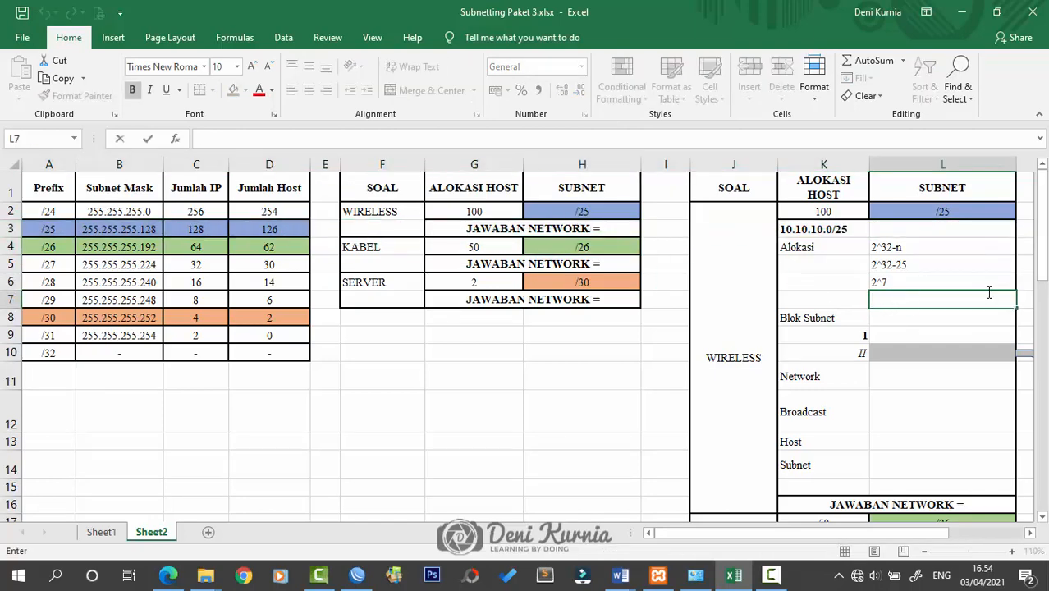
pyautogui.write('128')
pyautogui.press('Return')
pyautogui.click(987, 291)
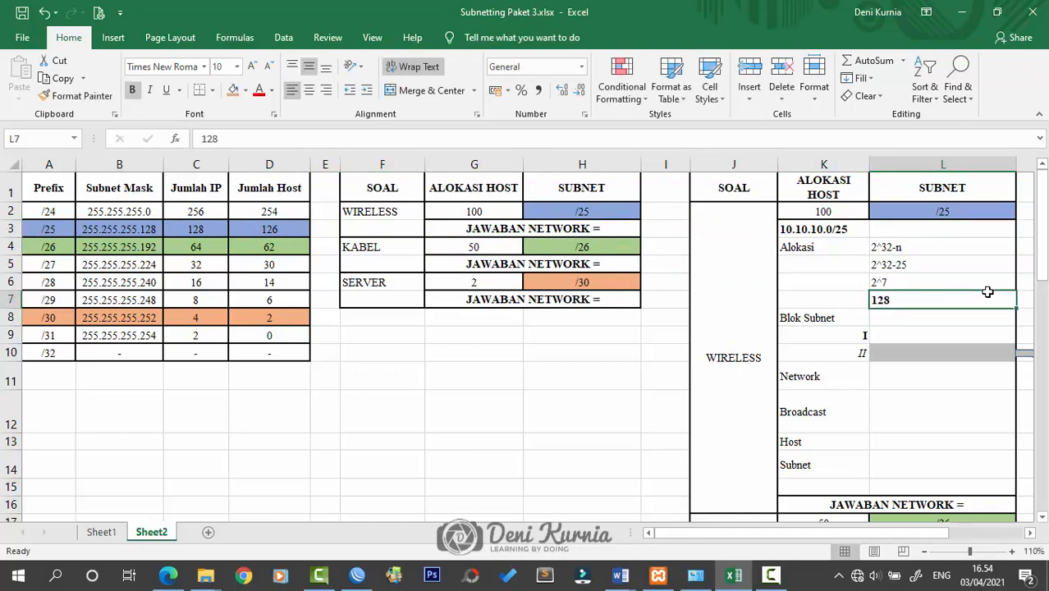
pyautogui.click(820, 317)
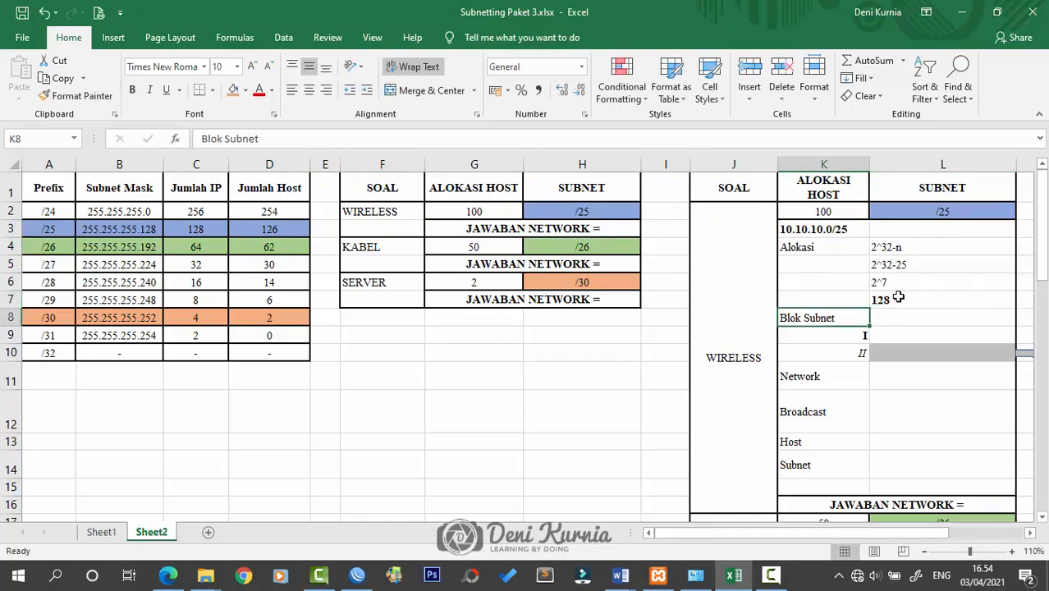
pyautogui.click(856, 336)
pyautogui.click(856, 352)
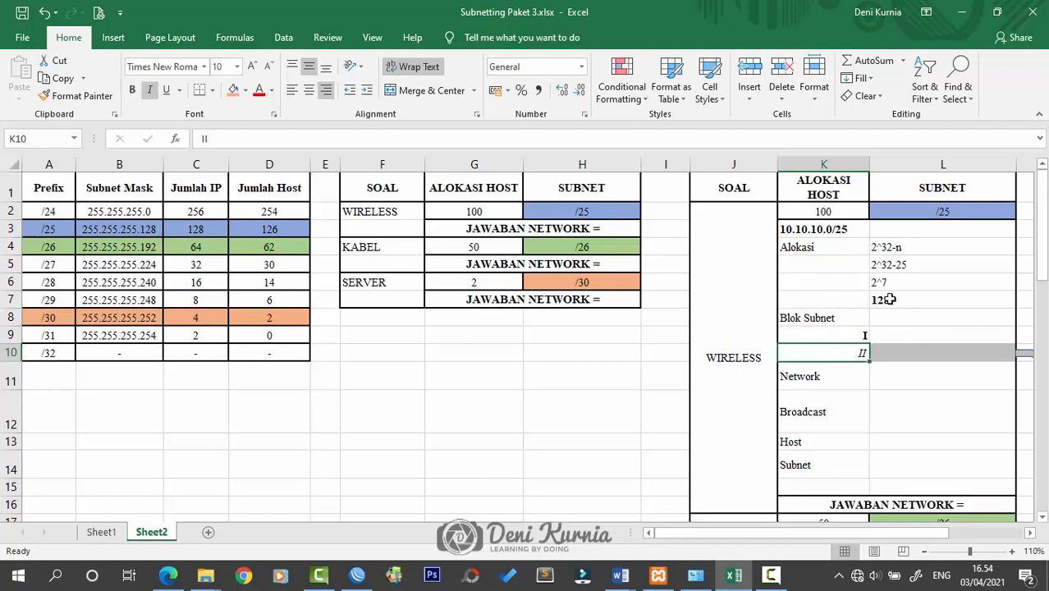
# Enter 10.10.10.0 to 10.10.10.127 as WIRELESS block I in L9 and narrow column I
pyautogui.click(823, 232)
pyautogui.doubleClick(889, 336)
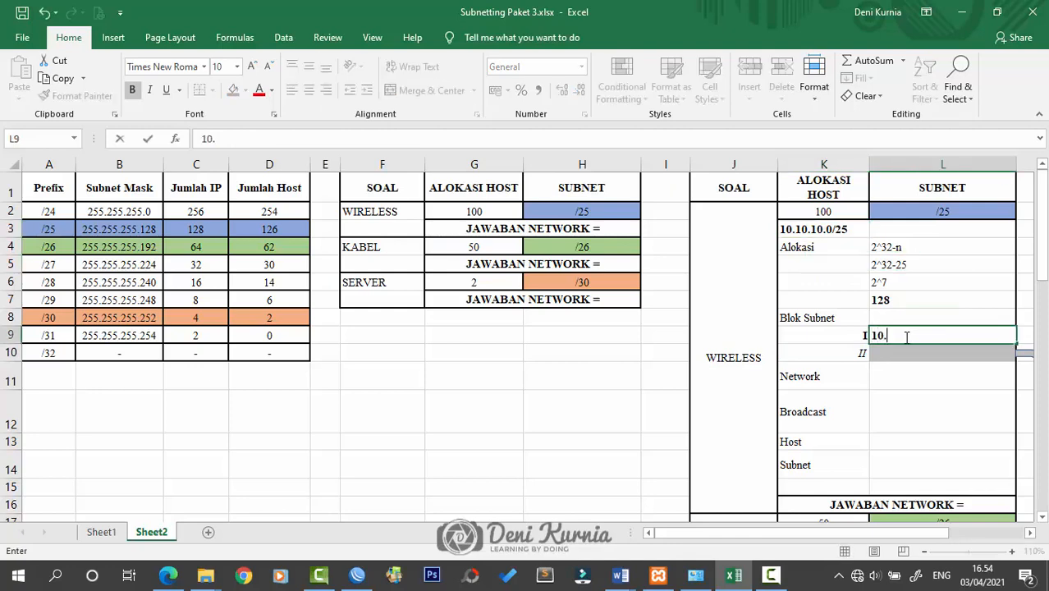
pyautogui.write('10.10.10.0/25')
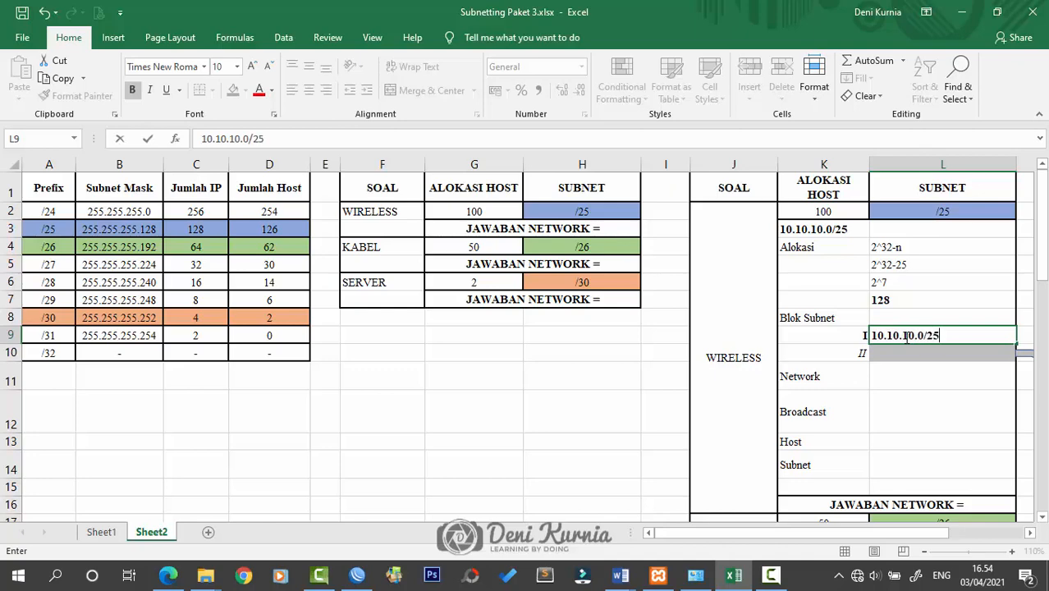
pyautogui.press('Return')
pyautogui.click(897, 404)
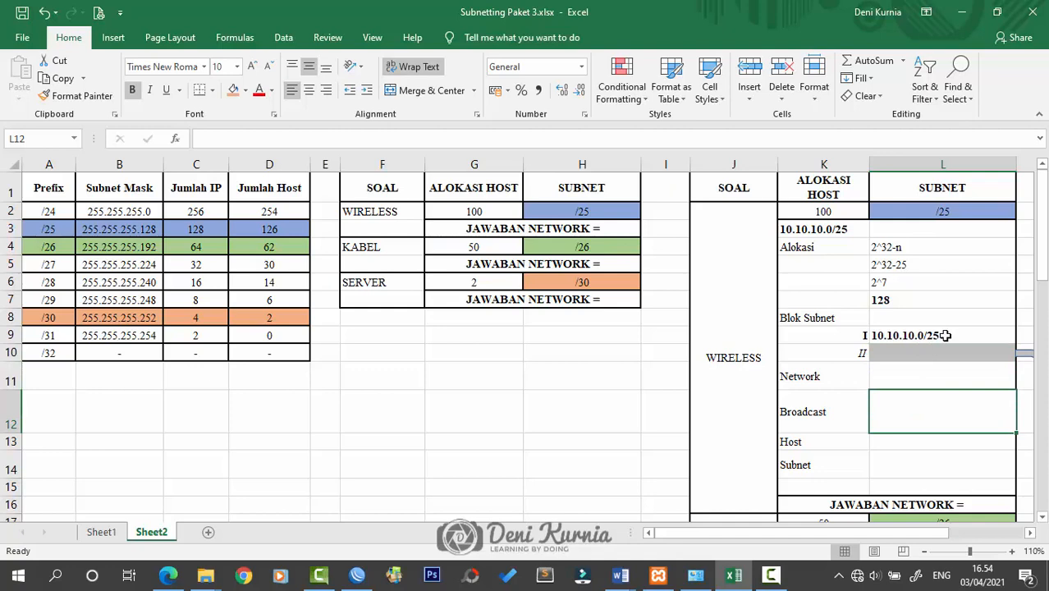
pyautogui.doubleClick(957, 332)
pyautogui.press('BackSpace')
pyautogui.press('BackSpace')
pyautogui.press('BackSpace')
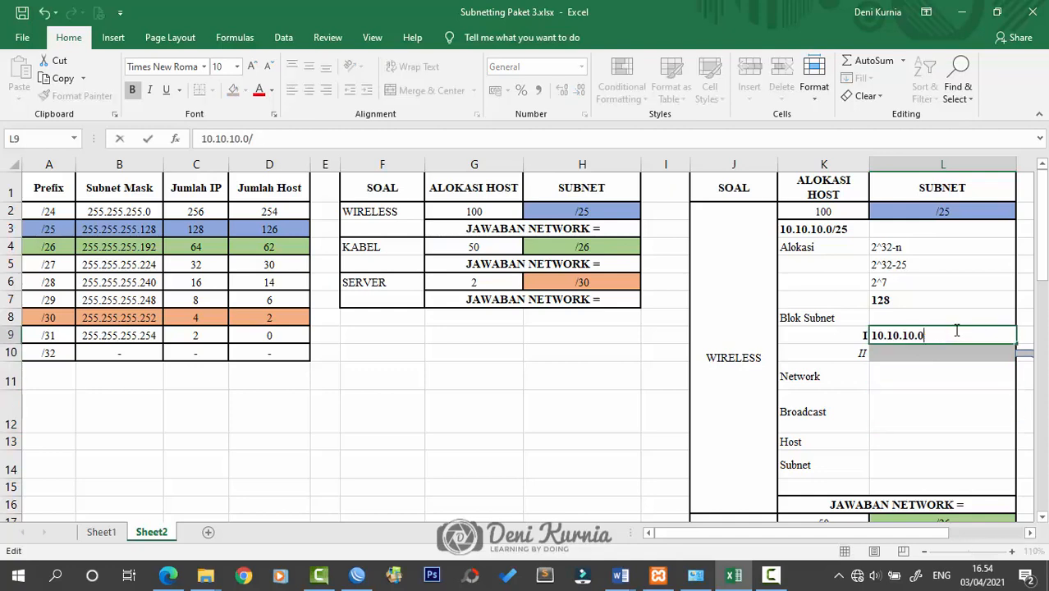
pyautogui.write('-')
pyautogui.write('10.10.10.1')
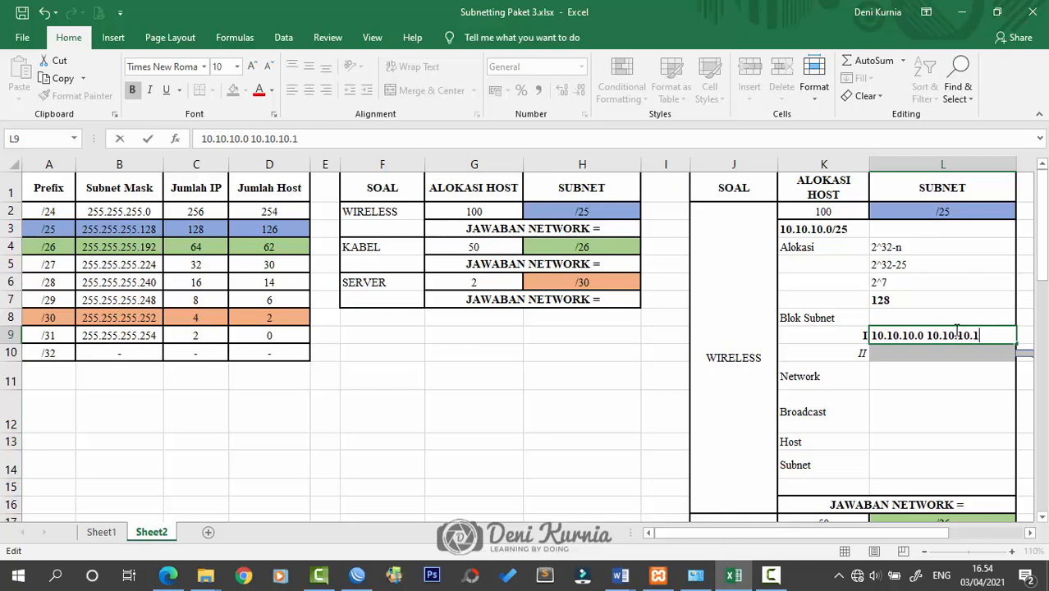
pyautogui.write('27')
pyautogui.click(951, 351)
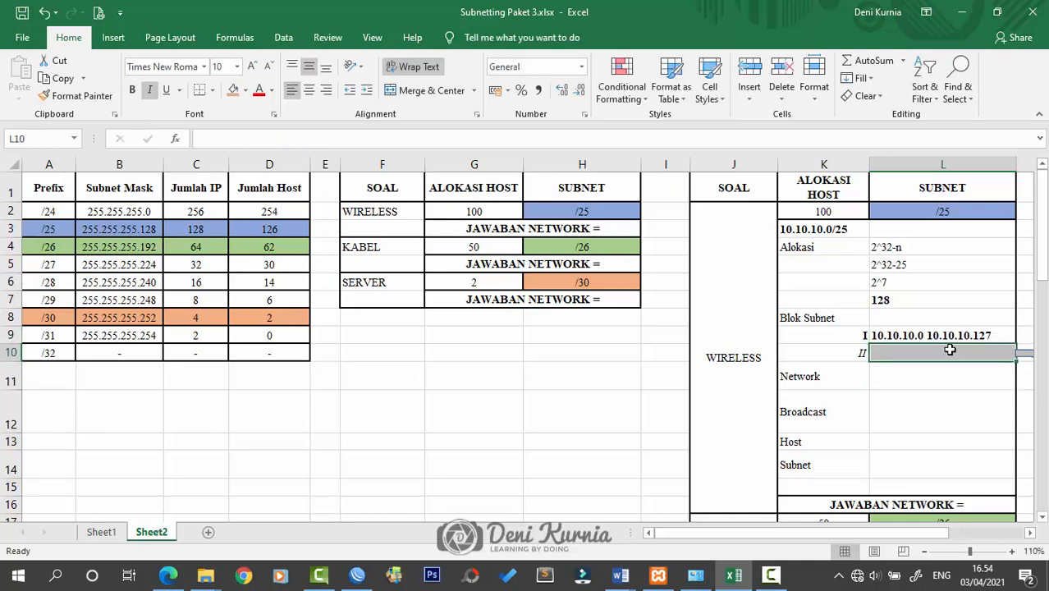
pyautogui.moveTo(684, 159); pyautogui.dragTo(664, 162)
# Enter 10.10.10.128 - 10.10.10.255 as block II in L10, narrowing column E and widening L
pyautogui.click(729, 205)
pyautogui.moveTo(344, 163); pyautogui.dragTo(338, 163)
pyautogui.doubleClick(866, 351)
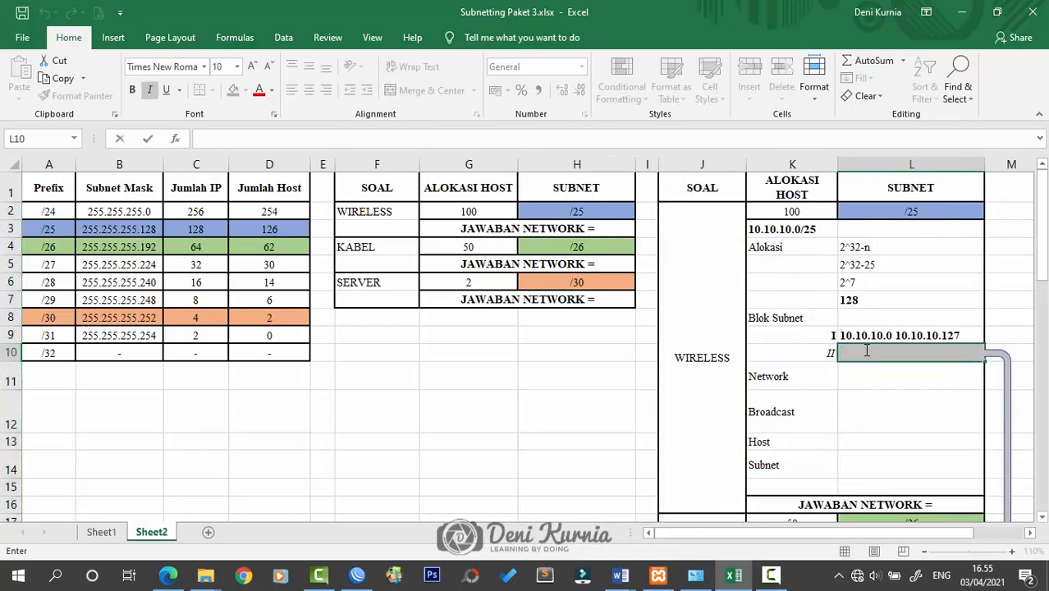
pyautogui.write('10.10.10.')
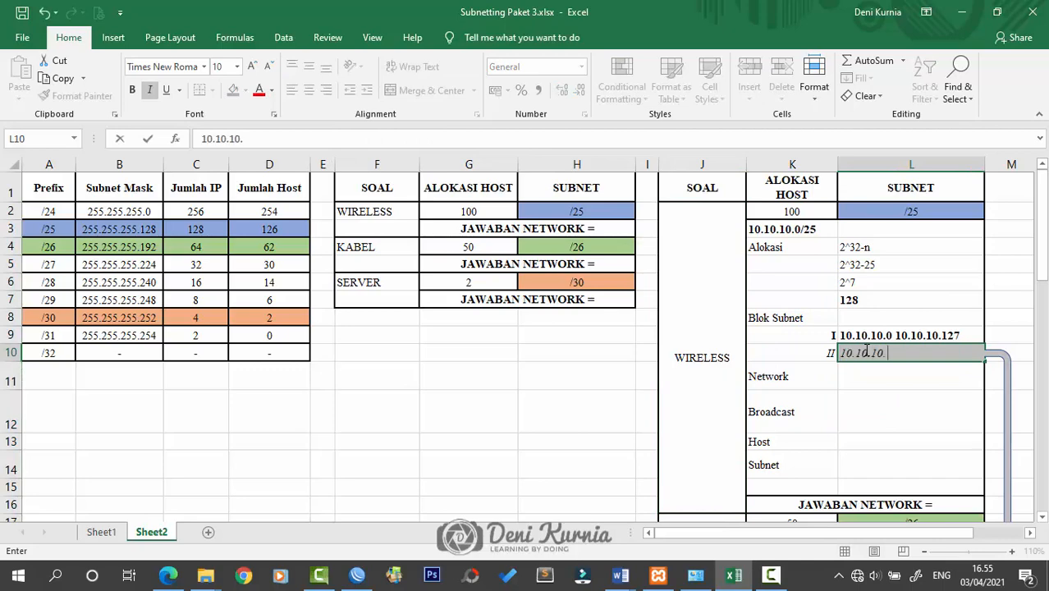
pyautogui.write('128 - 10.10')
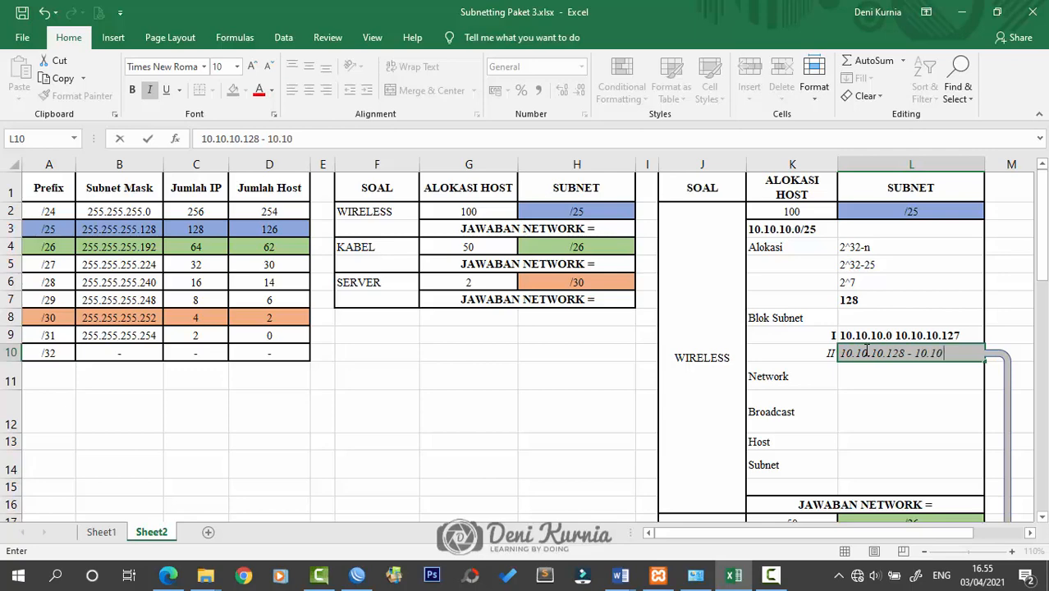
pyautogui.write('.10.255')
pyautogui.press('Return')
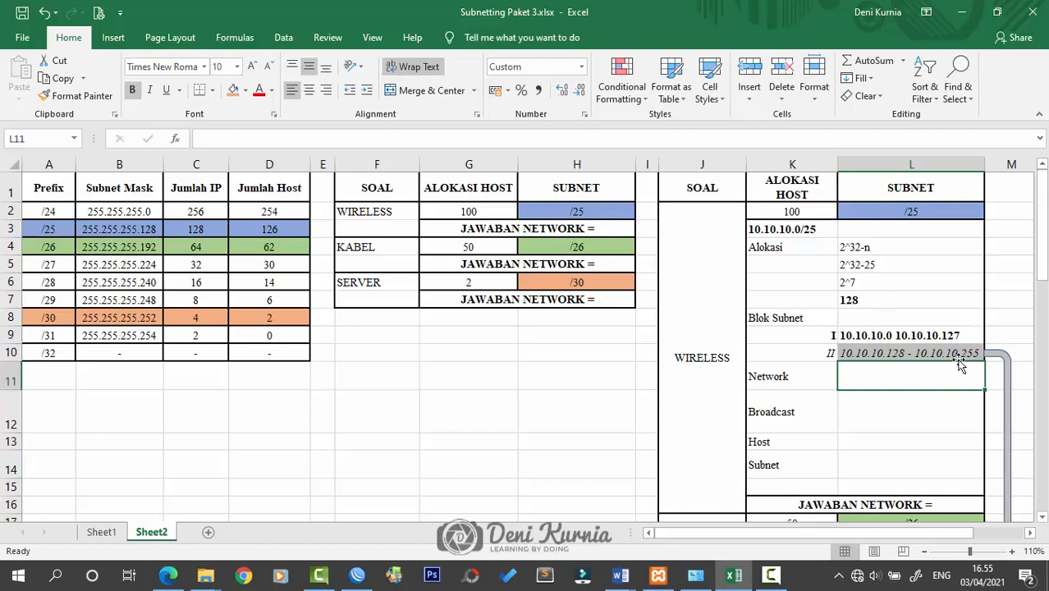
pyautogui.moveTo(986, 164); pyautogui.dragTo(990, 164)
pyautogui.click(964, 247)
pyautogui.click(860, 353)
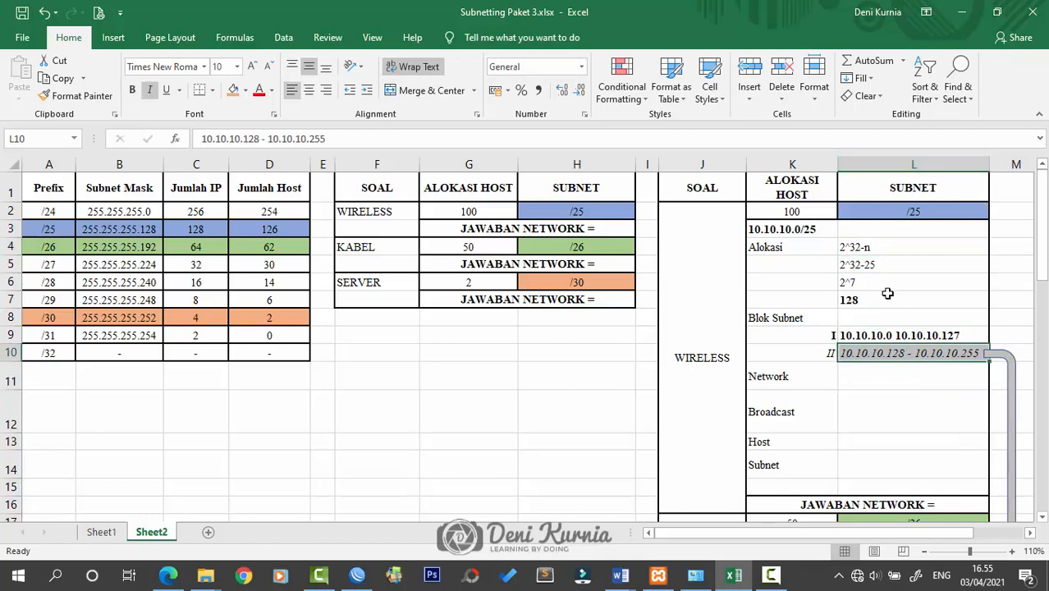
pyautogui.click(895, 335)
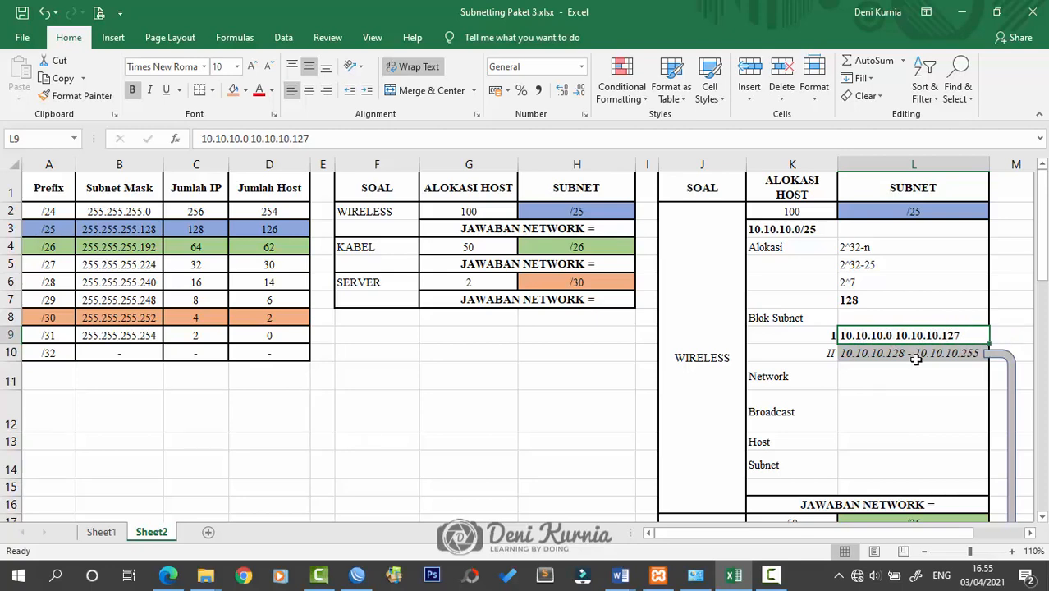
pyautogui.click(847, 374)
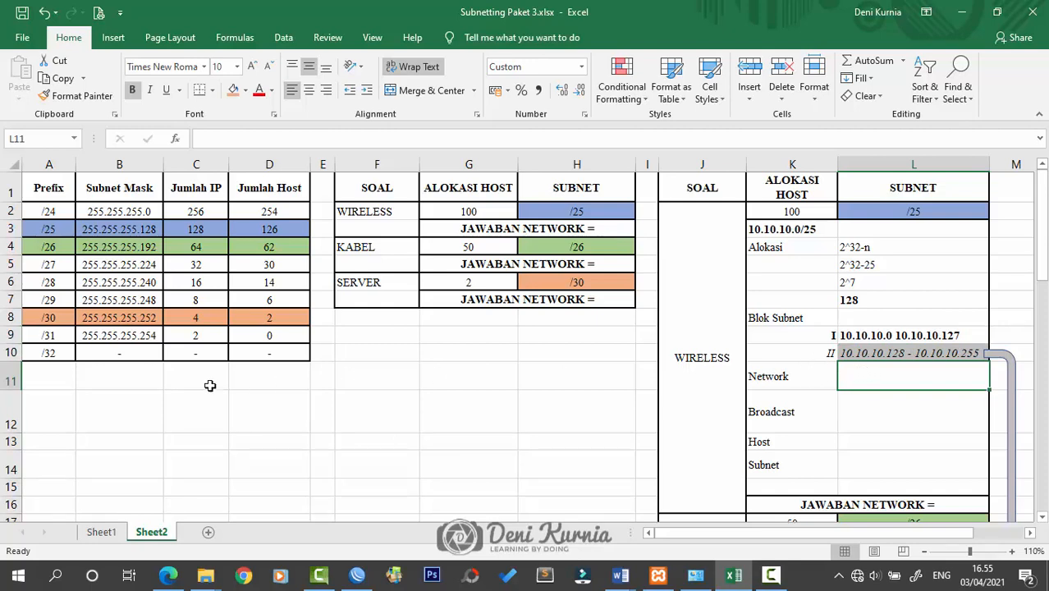
# Shorten rows 11 and 12 and enter network 10.10.10.0/25 in L11
pyautogui.moveTo(13, 391); pyautogui.dragTo(13, 379)
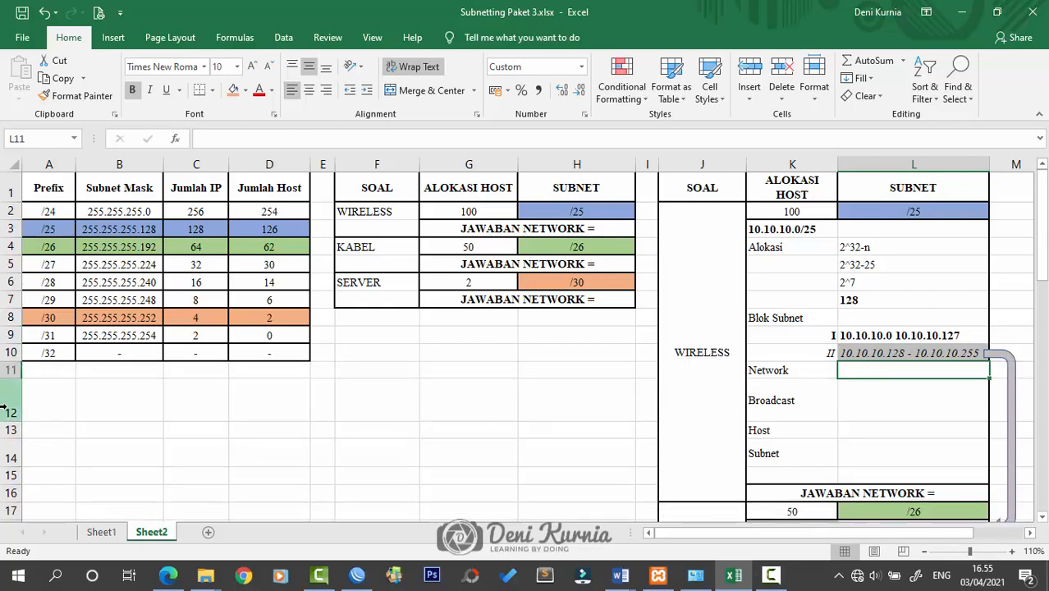
pyautogui.moveTo(7, 421); pyautogui.dragTo(6, 396)
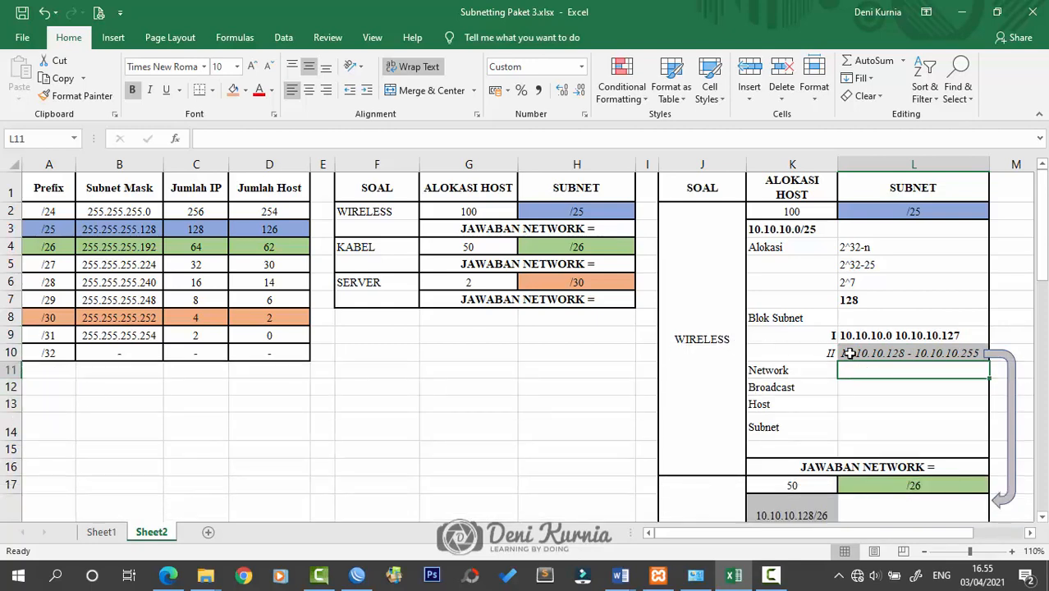
pyautogui.doubleClick(872, 371)
pyautogui.click(864, 350)
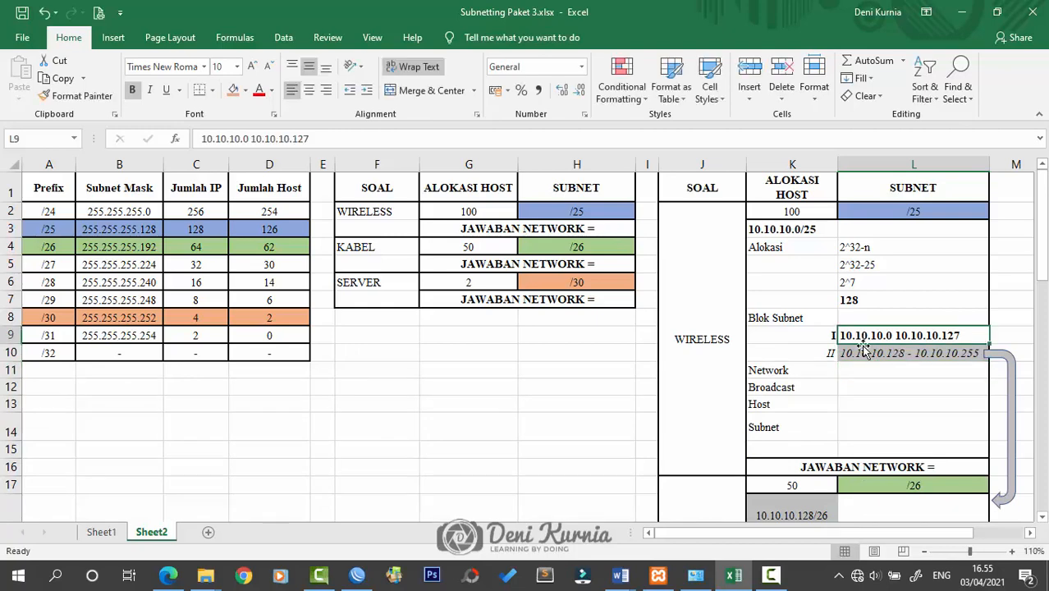
pyautogui.click(876, 372)
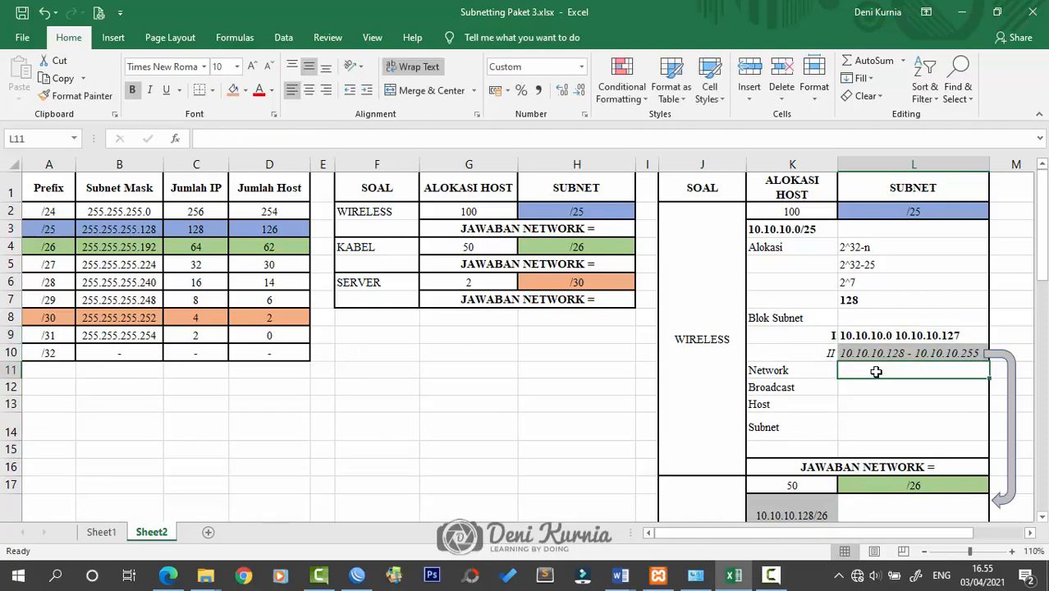
pyautogui.write('10.10.10.0/25')
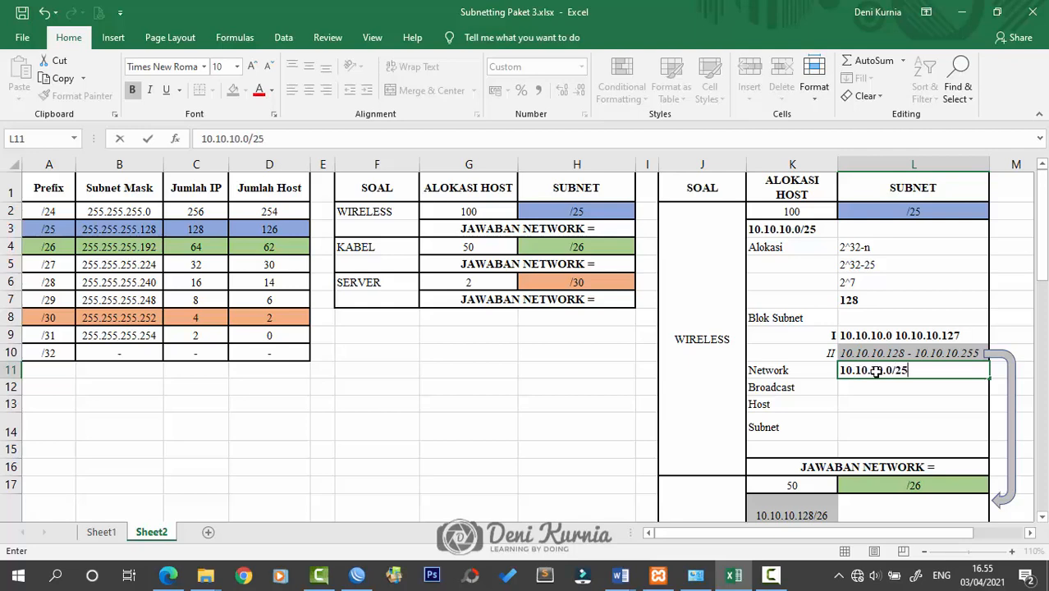
pyautogui.press('Return')
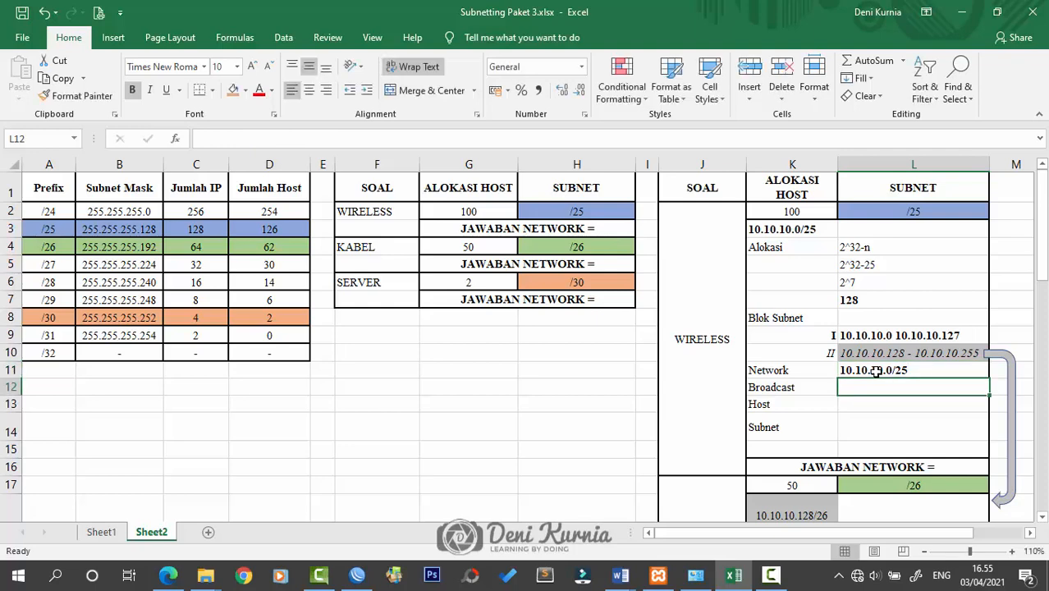
# Enter broadcast 10.10.10.127 and host range 10.10.10.1 - 10.10.10.126 below it
pyautogui.click(912, 338)
pyautogui.click(892, 386)
pyautogui.write('10.10.10')
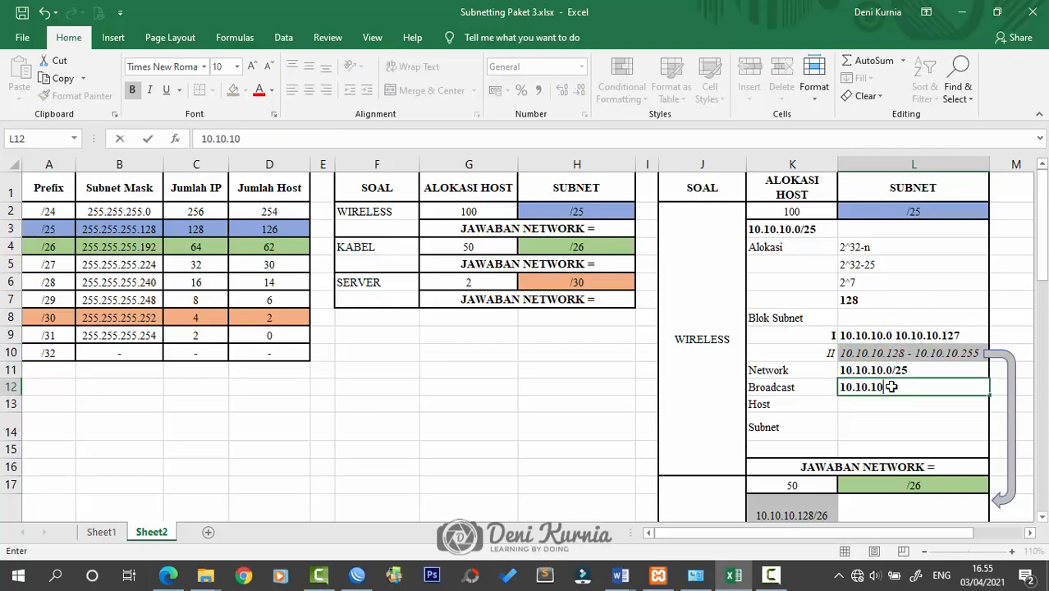
pyautogui.write('.127')
pyautogui.press('Return')
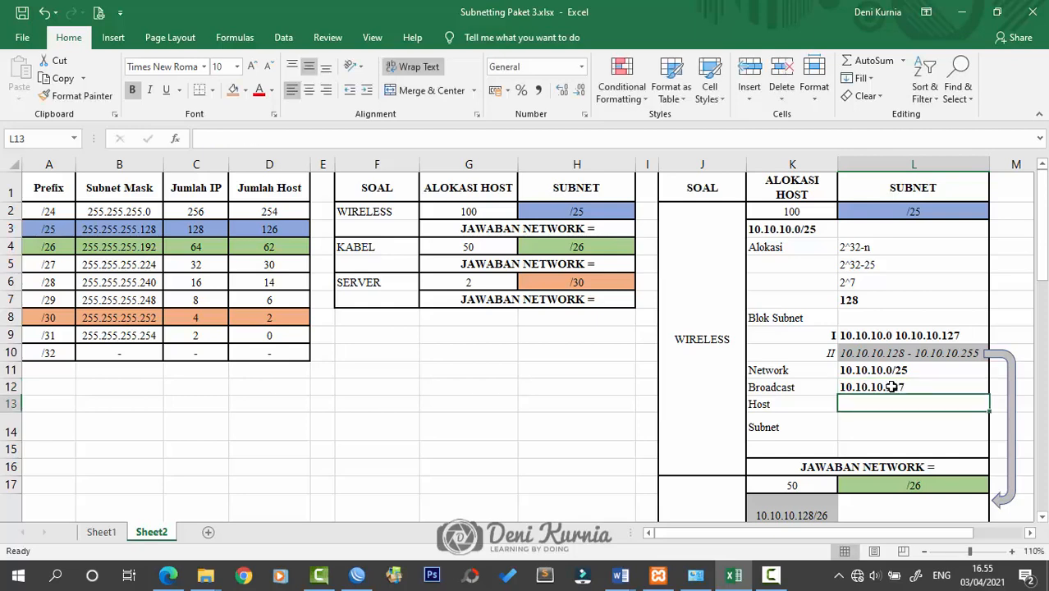
pyautogui.write('10.10.10.')
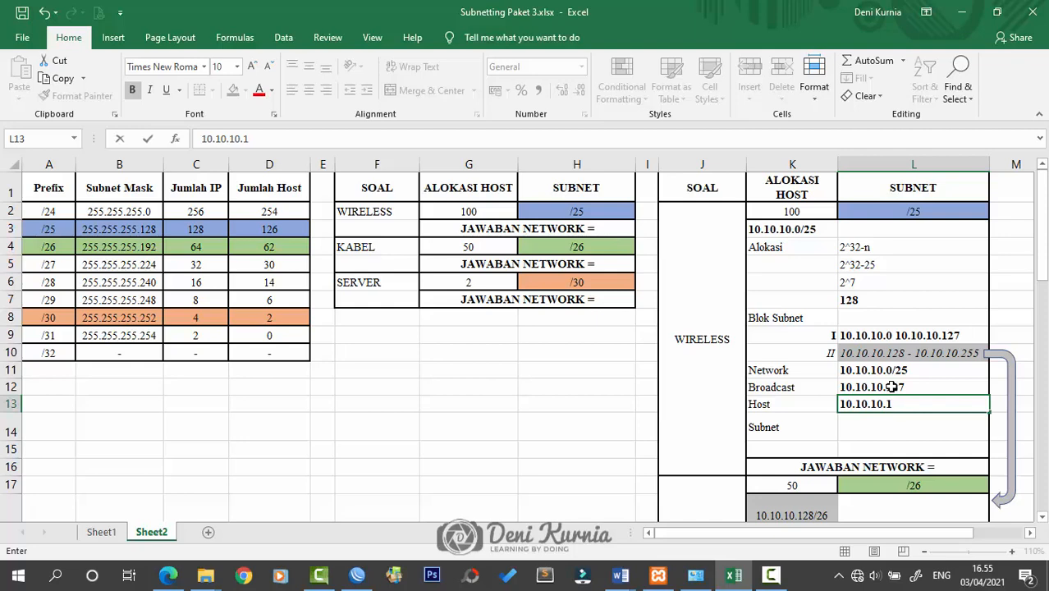
pyautogui.write('1 - 10.10.10.126')
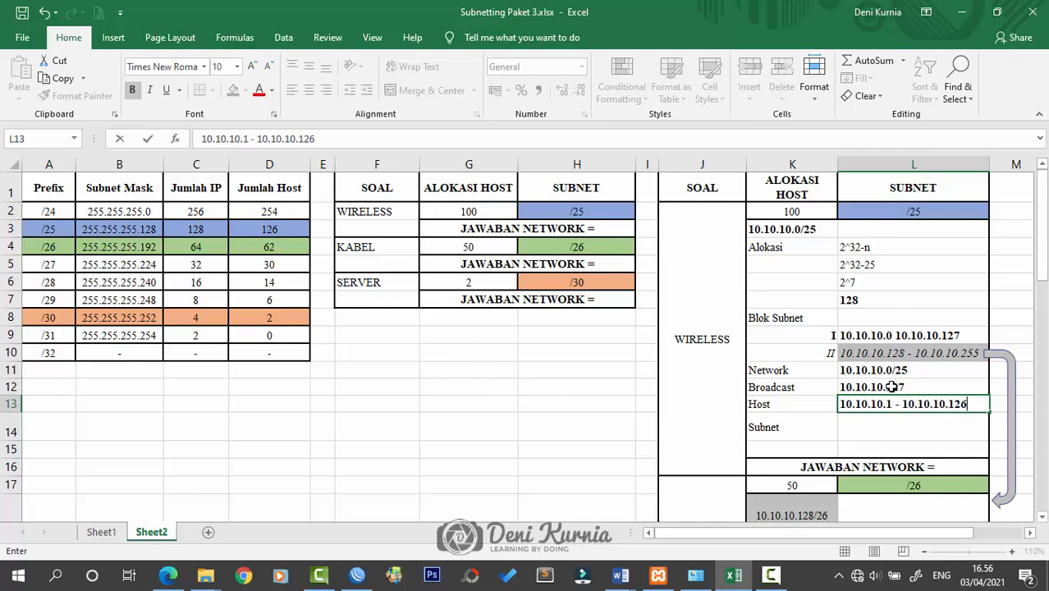
pyautogui.press('Return')
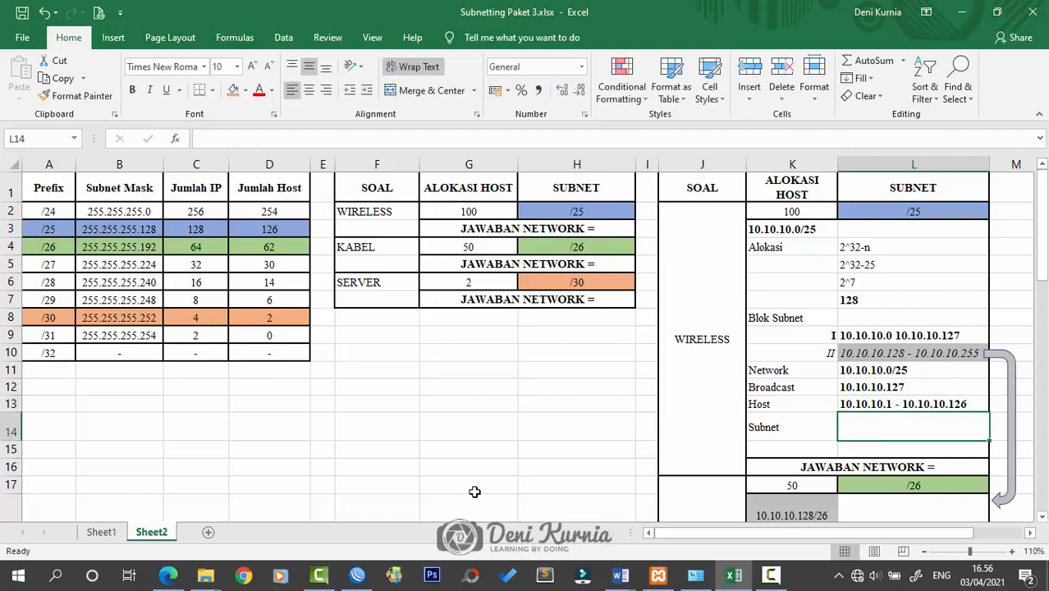
# Shrink row 14 and enter subnet mask 255.255.255.128 in L14
pyautogui.moveTo(7, 440); pyautogui.dragTo(7, 429)
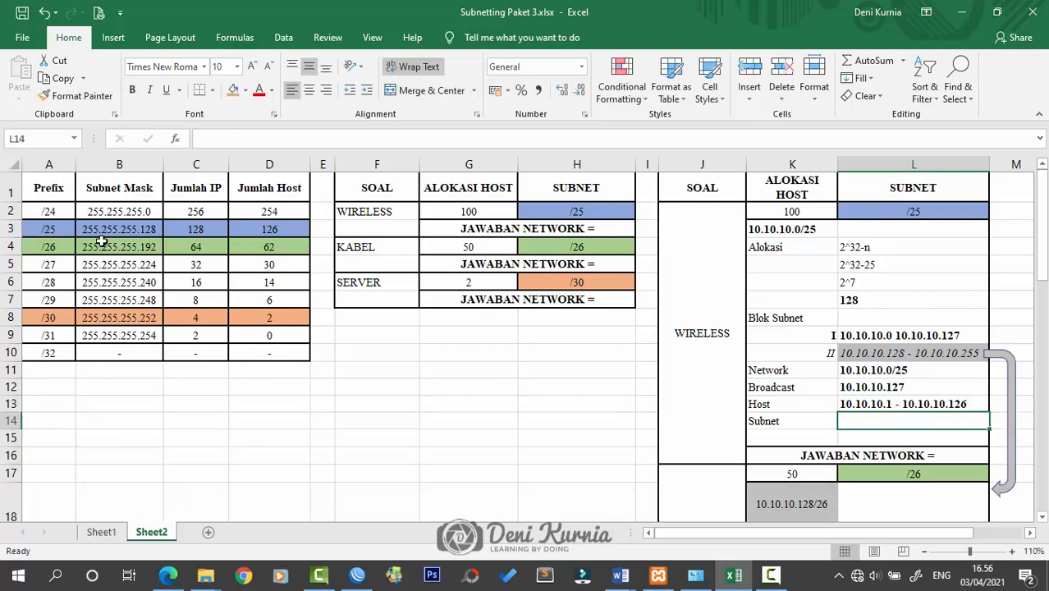
pyautogui.doubleClick(884, 422)
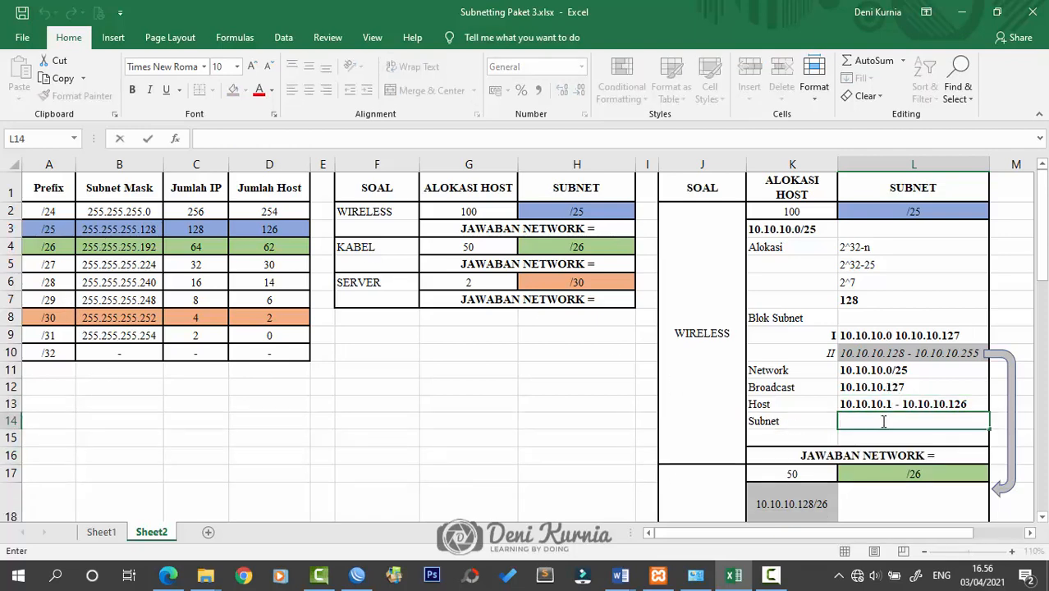
pyautogui.write('255.155')
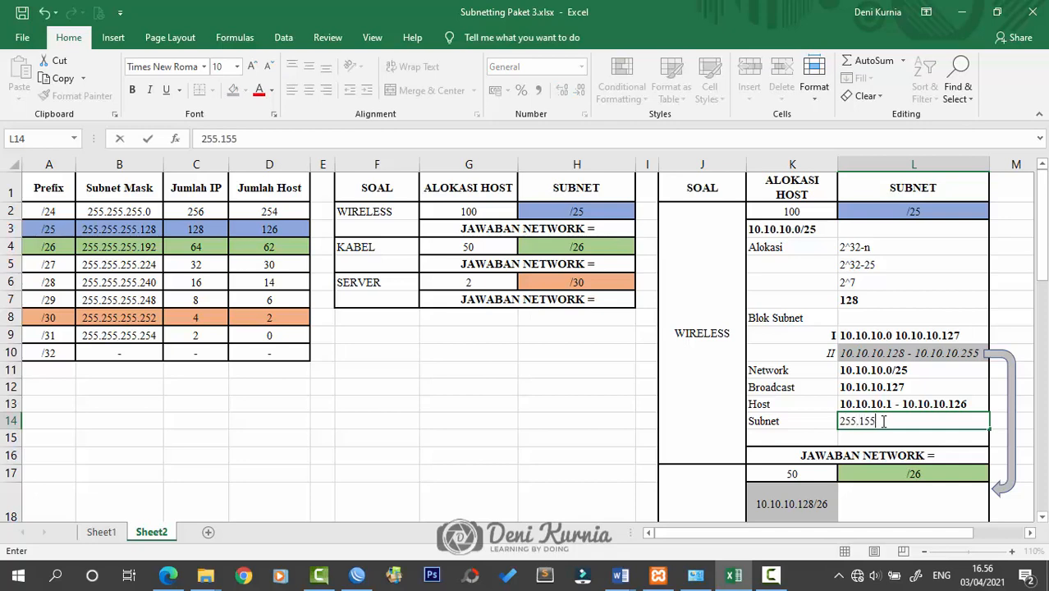
pyautogui.write('.')
pyautogui.press('BackSpace')
pyautogui.press('BackSpace')
pyautogui.press('BackSpace')
pyautogui.press('BackSpace')
pyautogui.write('255.255.12')
pyautogui.press('Return')
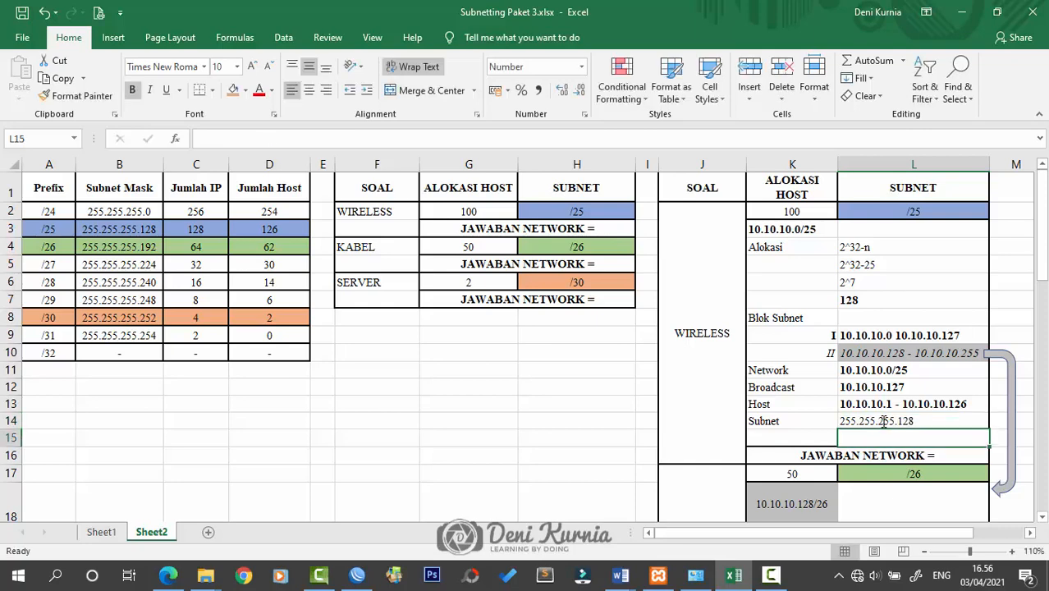
pyautogui.scroll(-3, 1000, 402)
pyautogui.scroll(1, 999, 396)
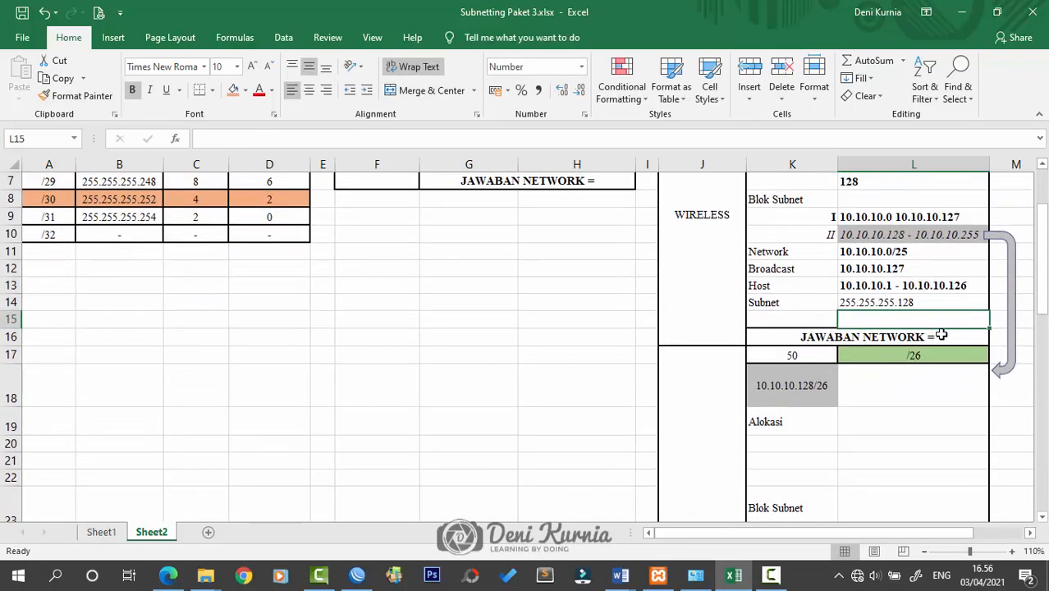
pyautogui.doubleClick(936, 333)
pyautogui.scroll(2, 971, 352)
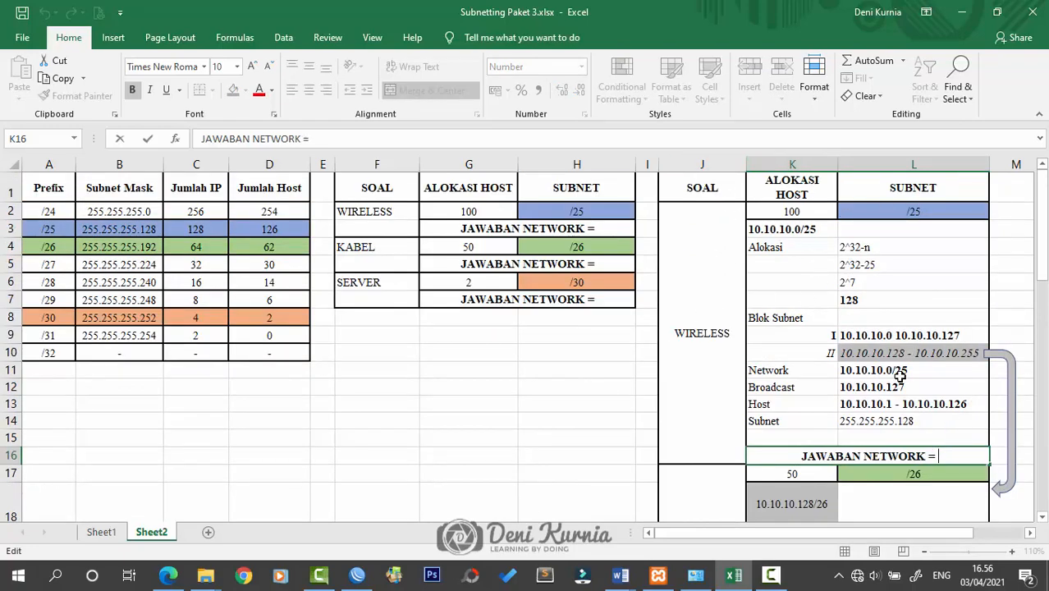
# Enter 10.10.10.0/25 as the WIRELESS network answer and check the broadcast value 10.10.10.127
pyautogui.write('10.10.10.')
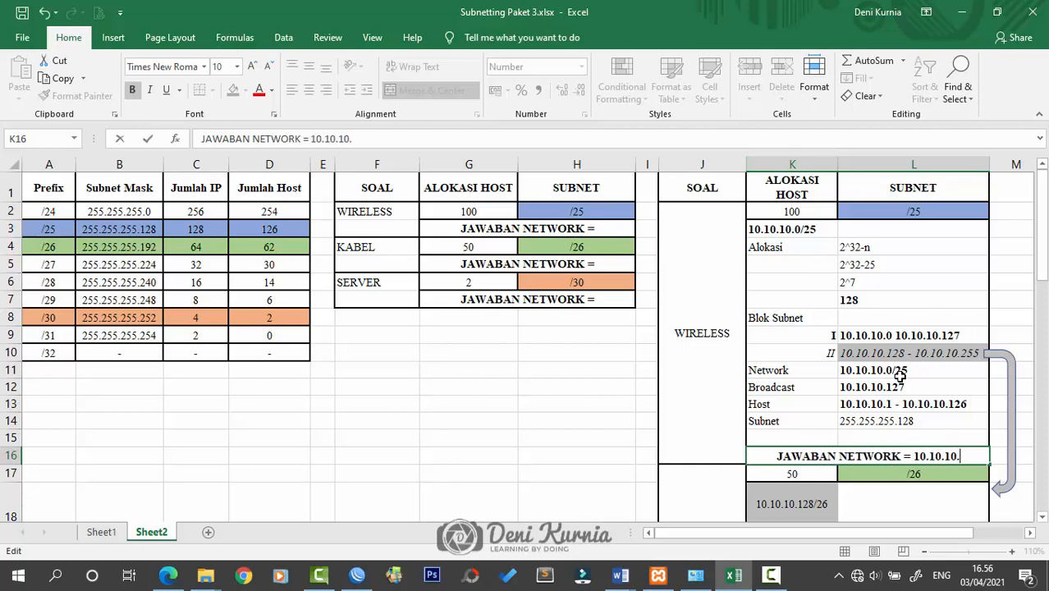
pyautogui.write('0/25')
pyautogui.click(898, 356)
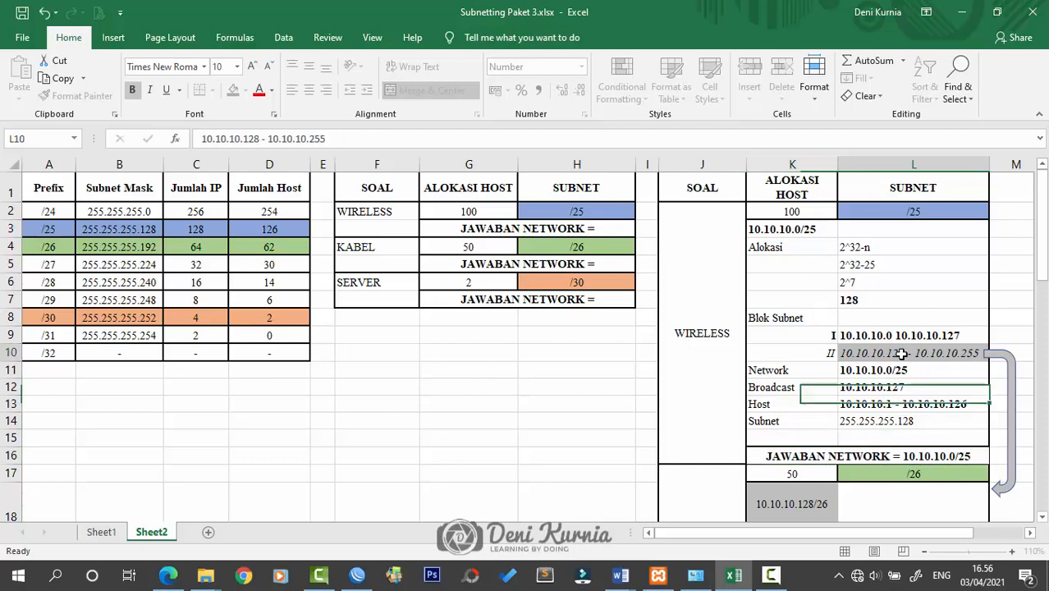
pyautogui.click(893, 393)
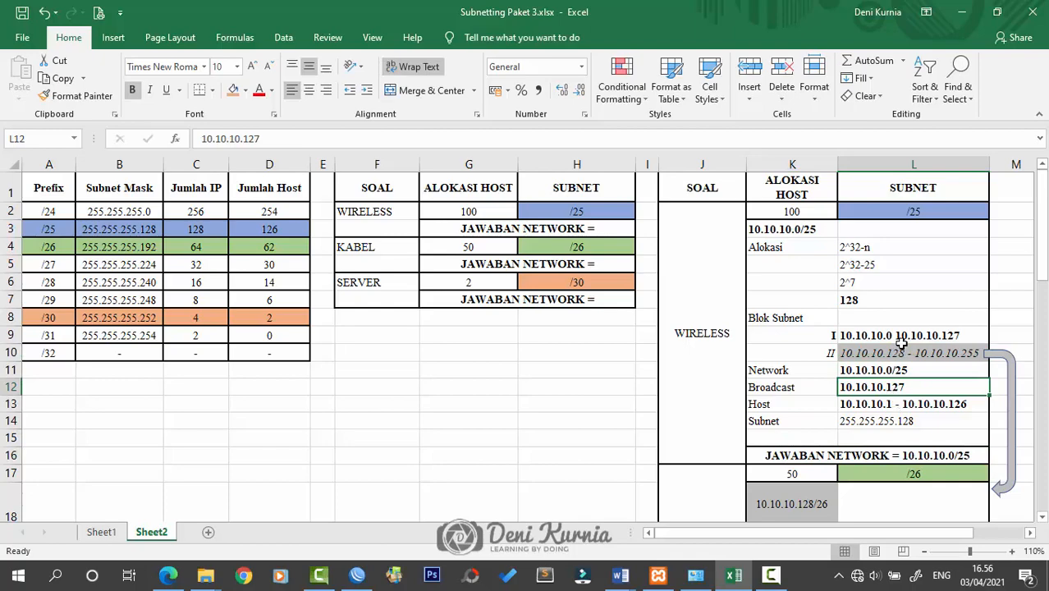
pyautogui.scroll(-1, 904, 381)
pyautogui.scroll(1, 904, 381)
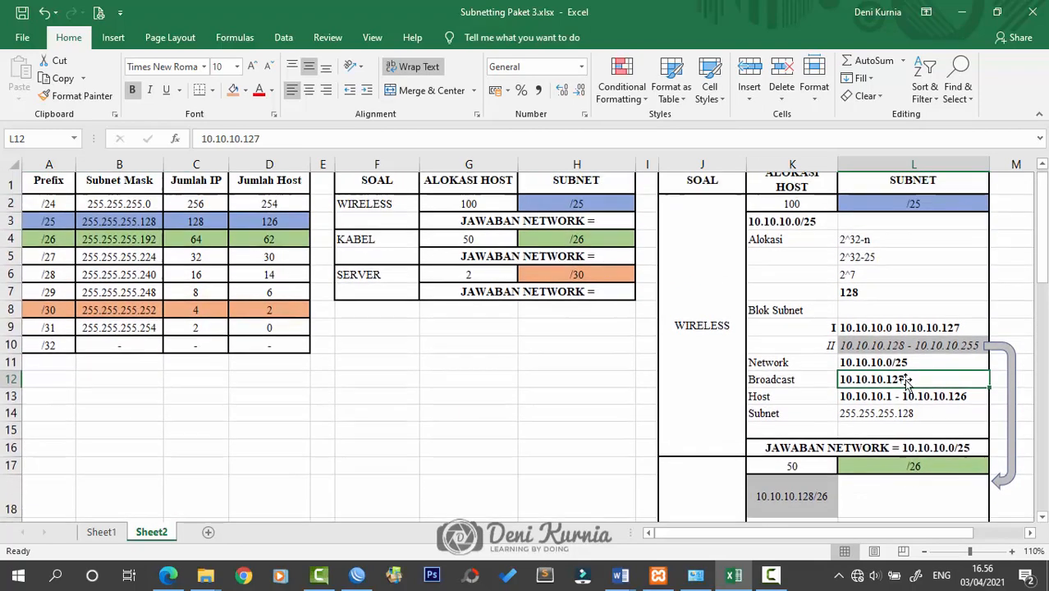
pyautogui.scroll(-2, 933, 339)
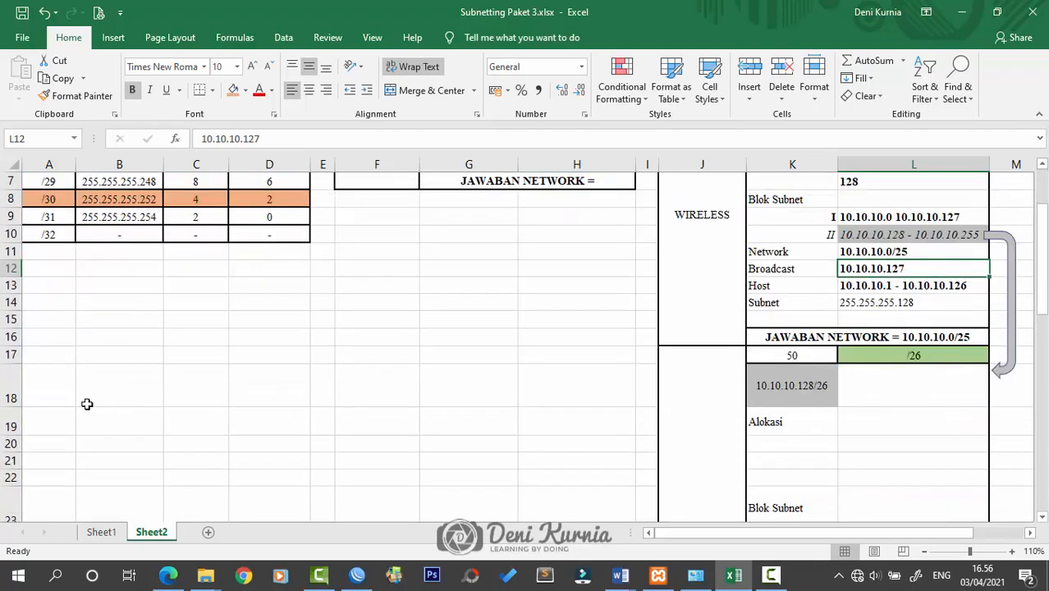
# Shorten row 18 and nudge the curved arrow slightly to the right
pyautogui.moveTo(19, 408); pyautogui.dragTo(19, 381)
pyautogui.click(599, 371)
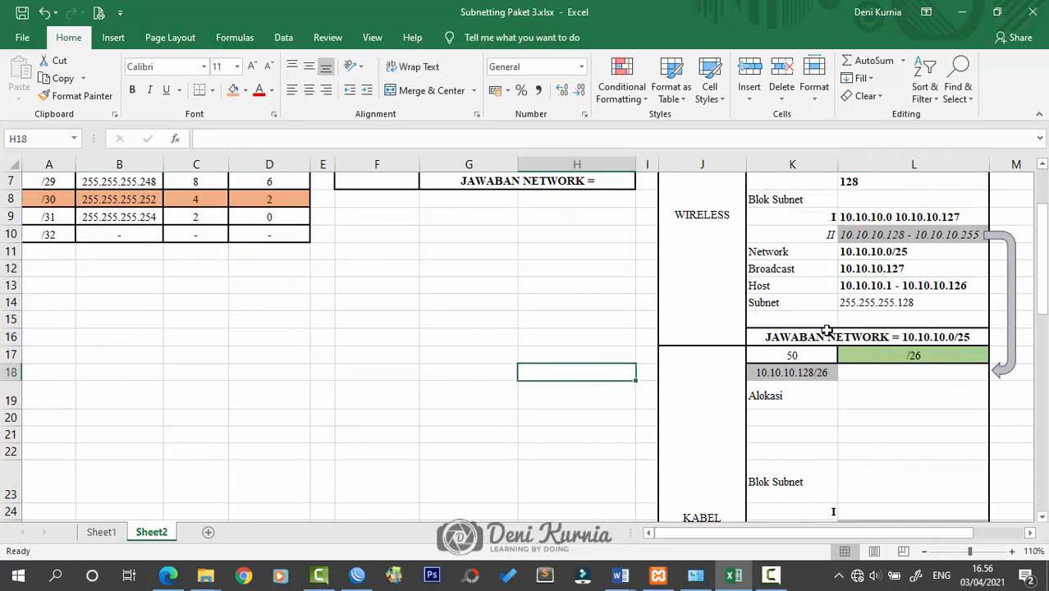
pyautogui.scroll(2, 825, 329)
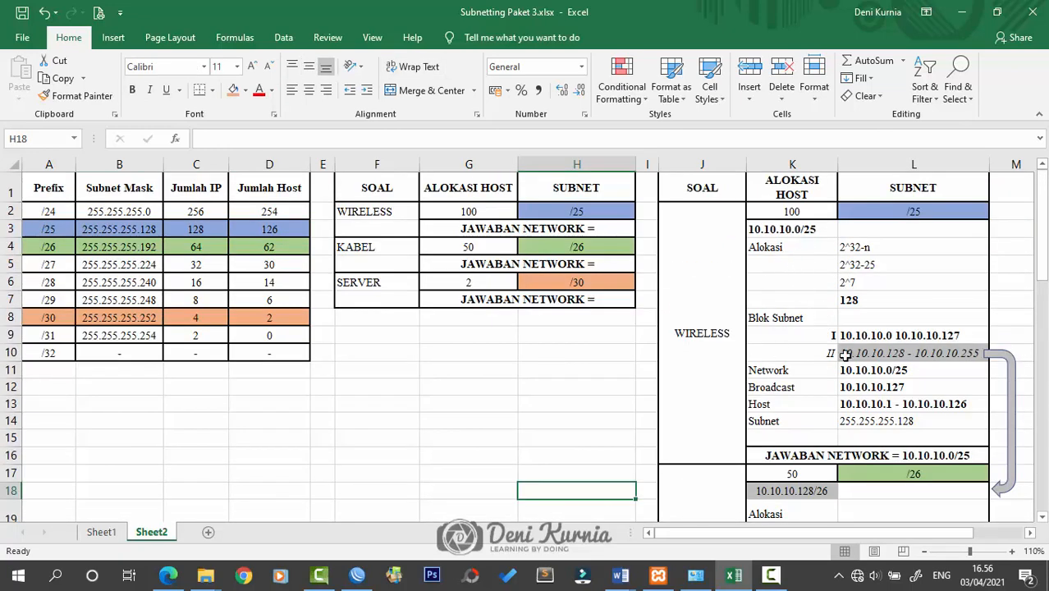
pyautogui.scroll(-1, 918, 321)
pyautogui.scroll(1, 928, 297)
pyautogui.moveTo(1001, 361); pyautogui.dragTo(1007, 360)
# Check the block range in L10, the Blok Subnet cell and the KABEL network 10.10.10.128/26
pyautogui.click(925, 353)
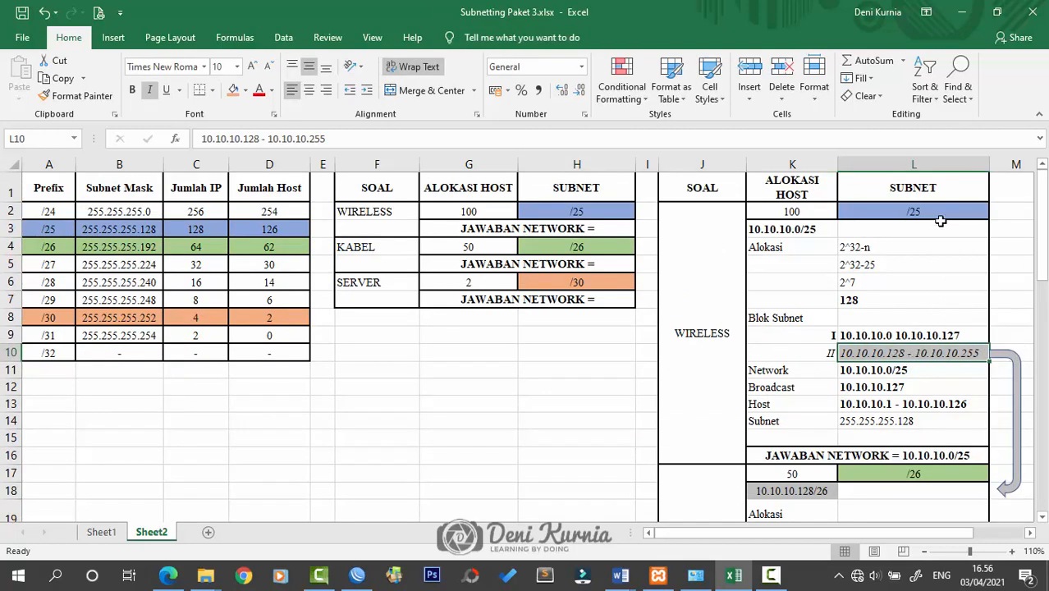
pyautogui.click(925, 312)
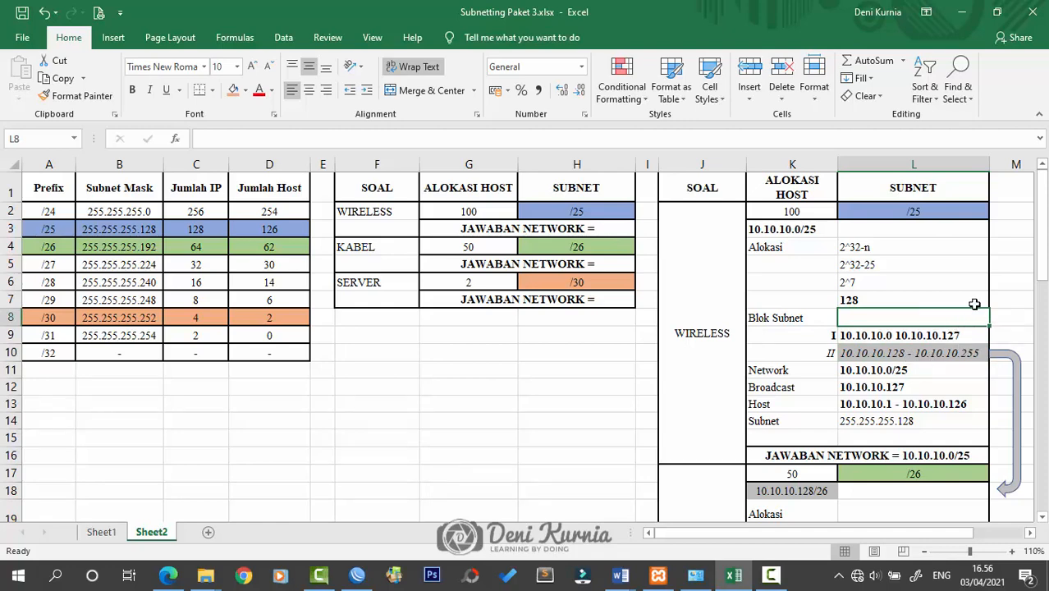
pyautogui.scroll(-2, 967, 325)
pyautogui.click(819, 372)
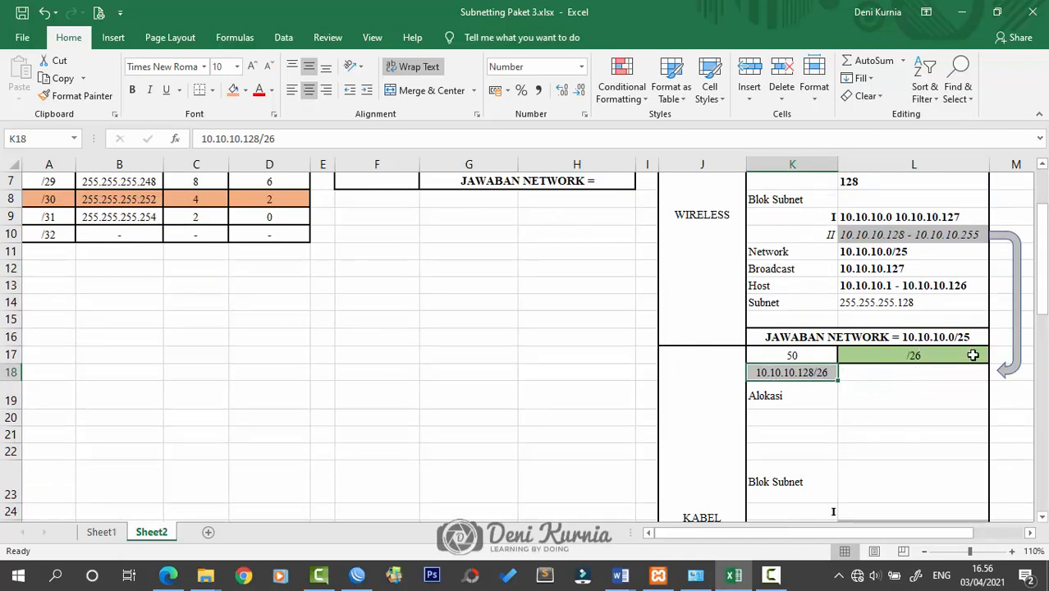
pyautogui.scroll(2, 464, 314)
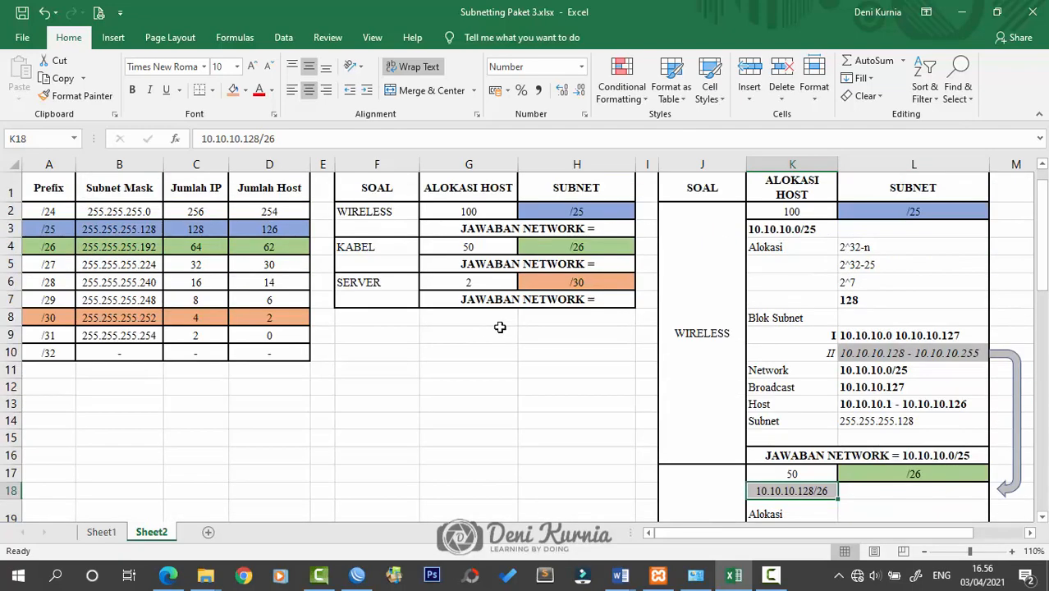
# Copy the four WIRELESS allocation steps from L4:L7 into the KABEL Alokasi cell L19
pyautogui.click(592, 252)
pyautogui.click(908, 300)
pyautogui.scroll(-3, 912, 400)
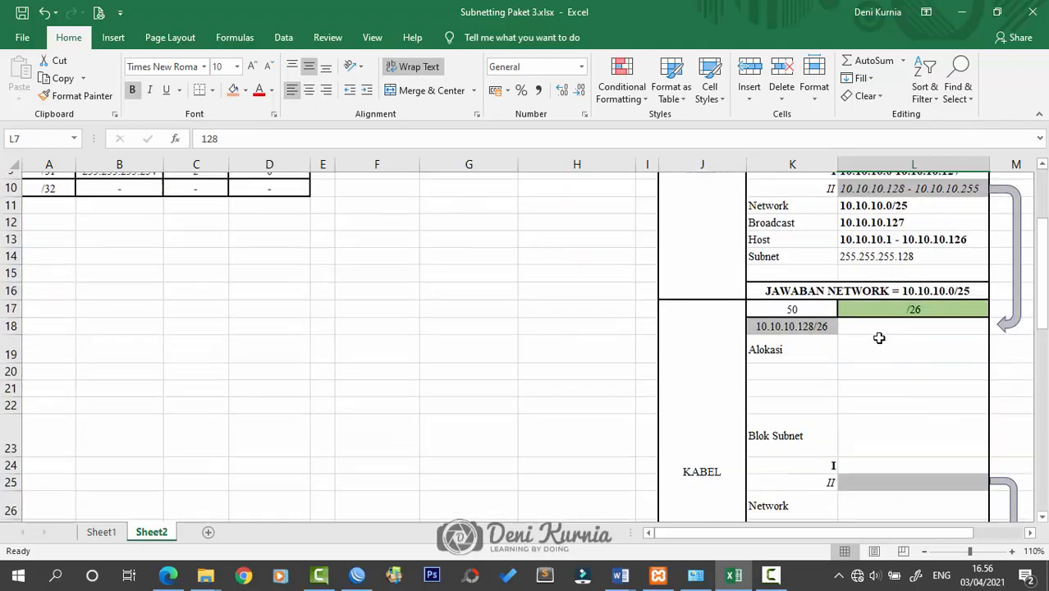
pyautogui.scroll(3, 879, 338)
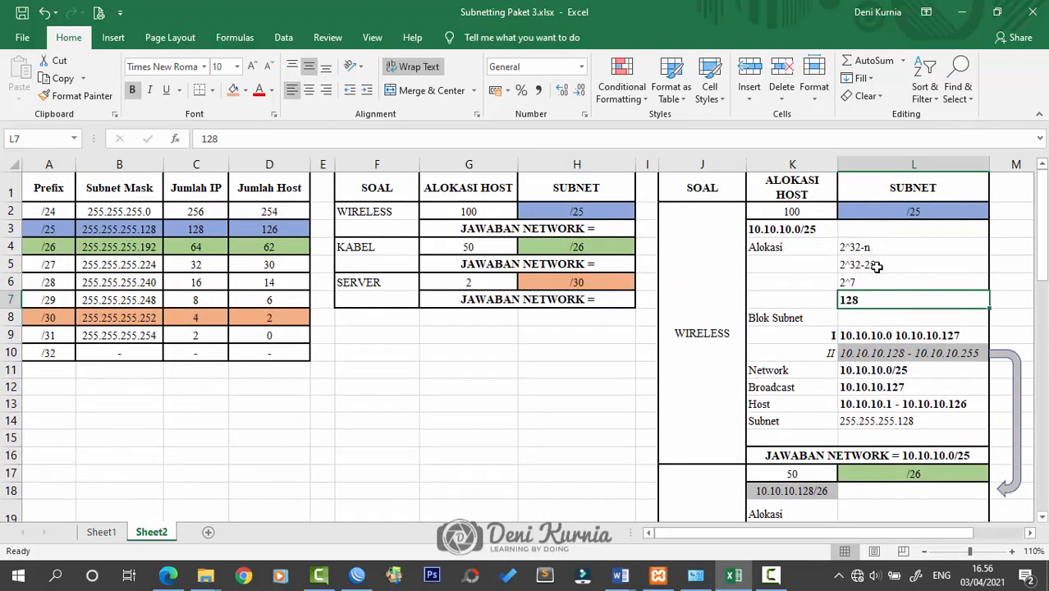
pyautogui.scroll(-2, 877, 266)
pyautogui.scroll(2, 876, 247)
pyautogui.click(875, 247)
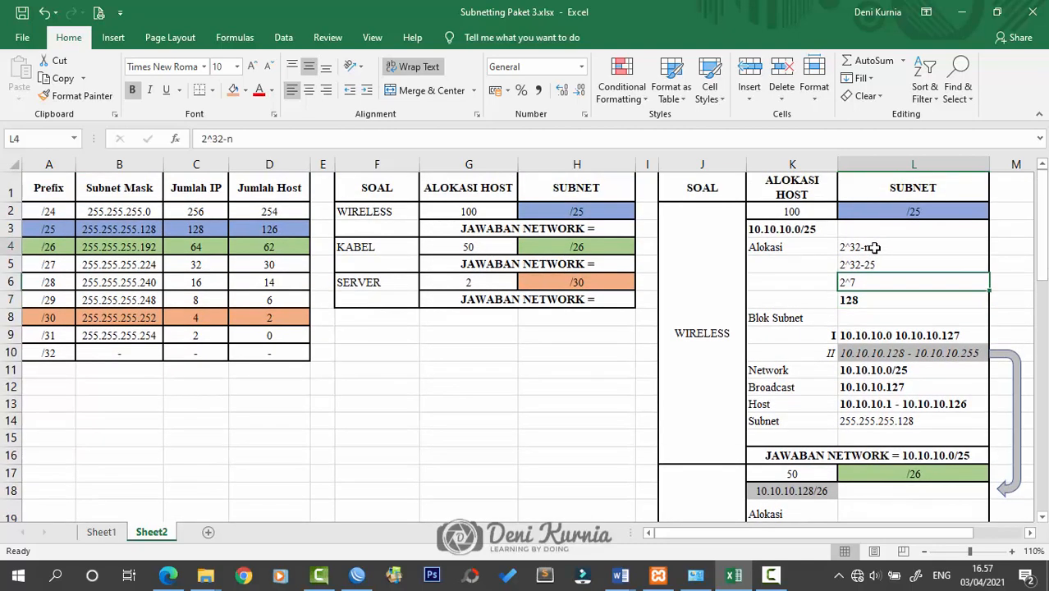
pyautogui.moveTo(875, 247); pyautogui.dragTo(875, 300)
pyautogui.hotkey('ctrl', 'c')
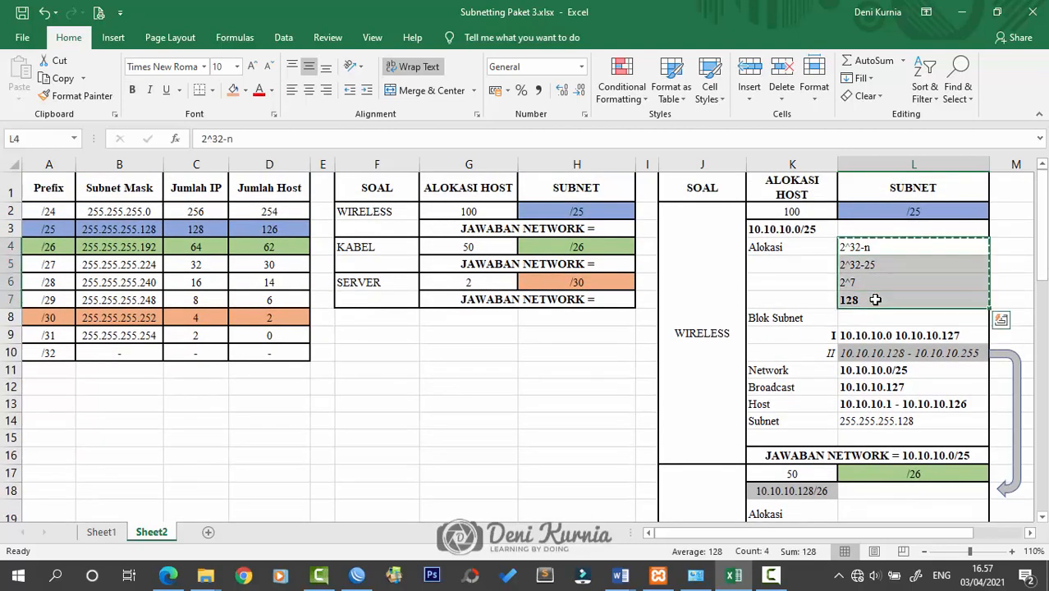
pyautogui.scroll(-3, 872, 328)
pyautogui.click(866, 349)
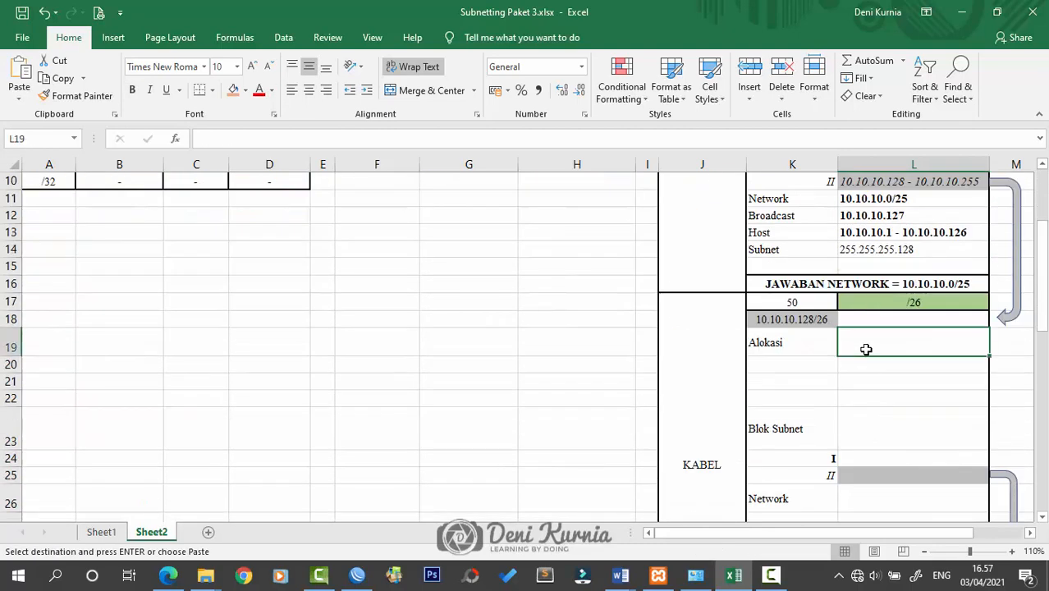
pyautogui.hotkey('ctrl', 'v')
# Change the pasted KABEL working to 2^32-26, 2^6 and a total of 64
pyautogui.doubleClick(911, 347)
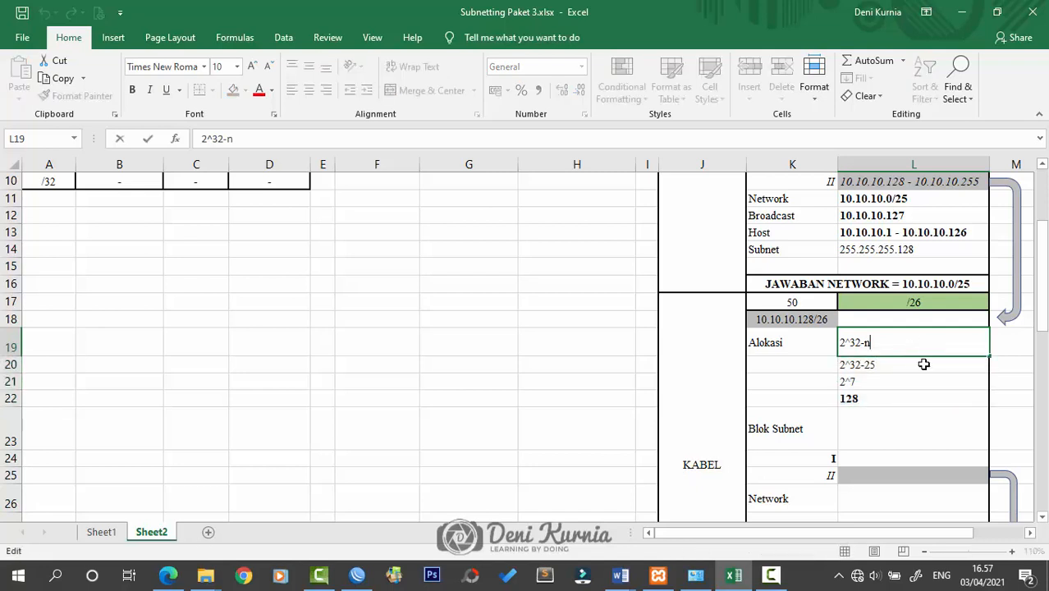
pyautogui.doubleClick(926, 364)
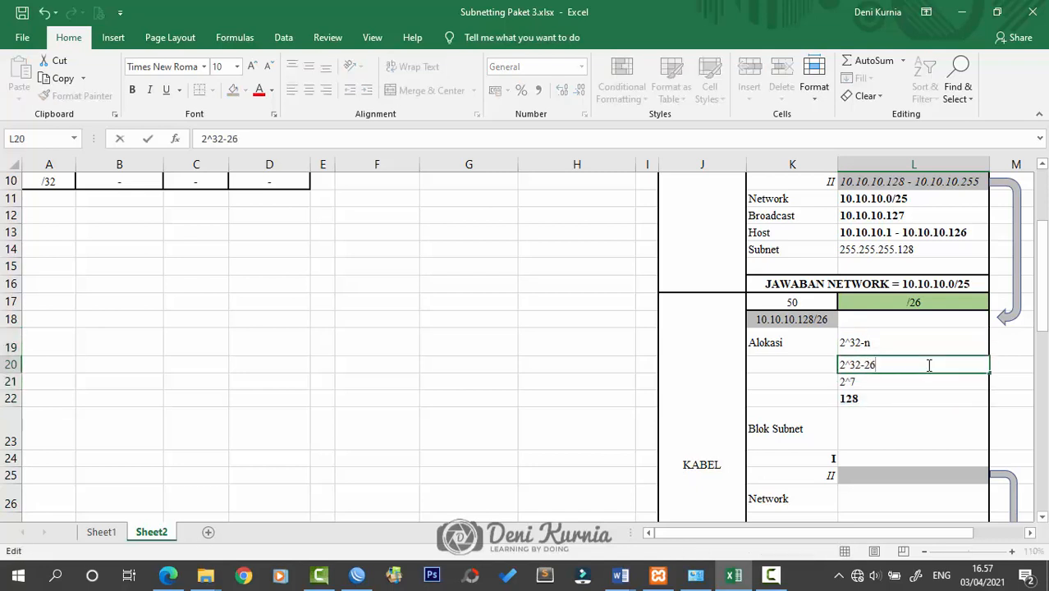
pyautogui.doubleClick(963, 379)
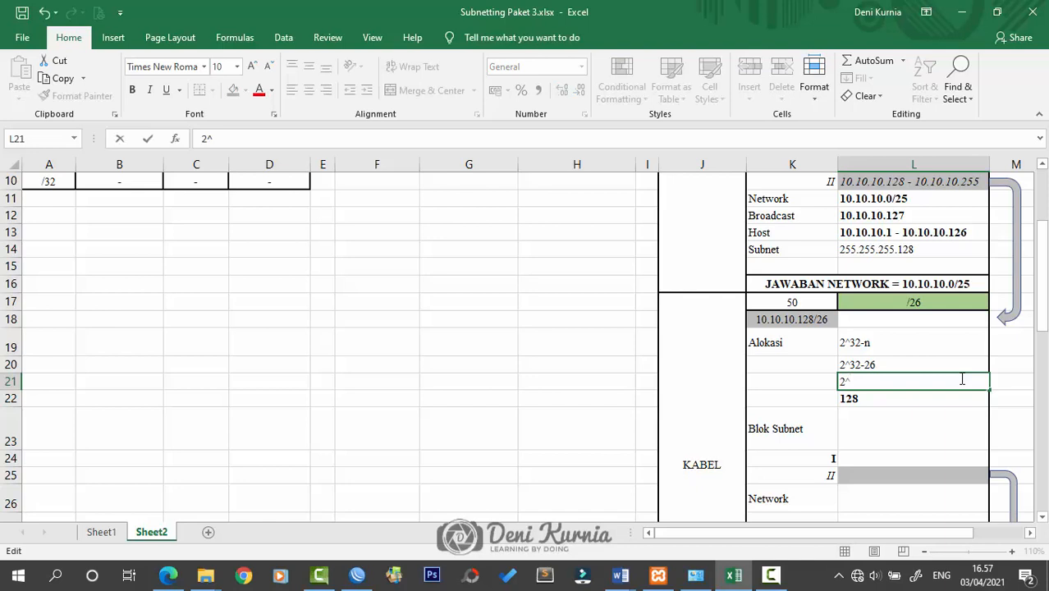
pyautogui.write('6')
pyautogui.press('Return')
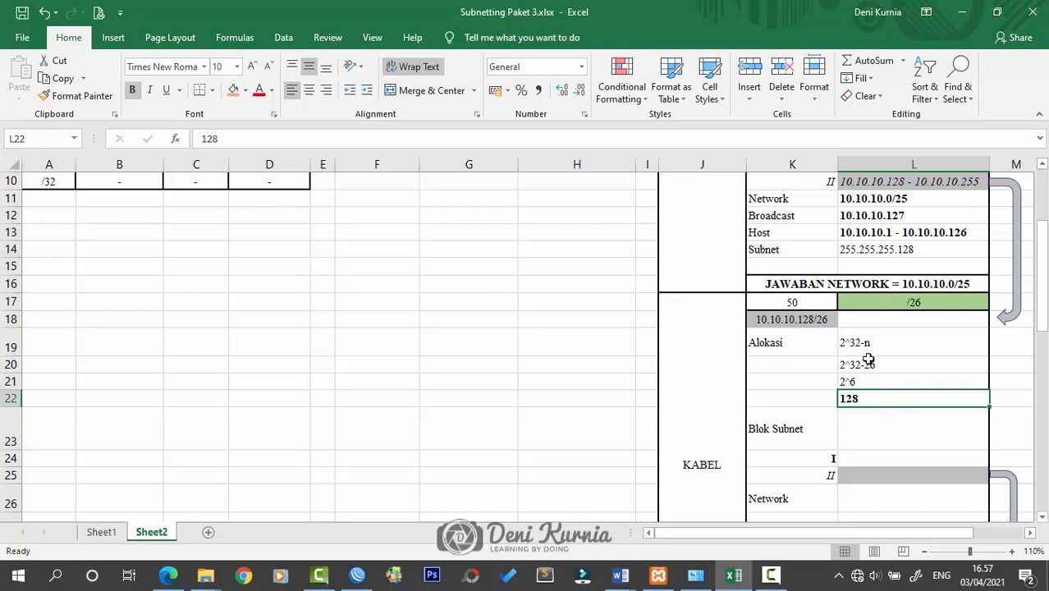
pyautogui.write('64')
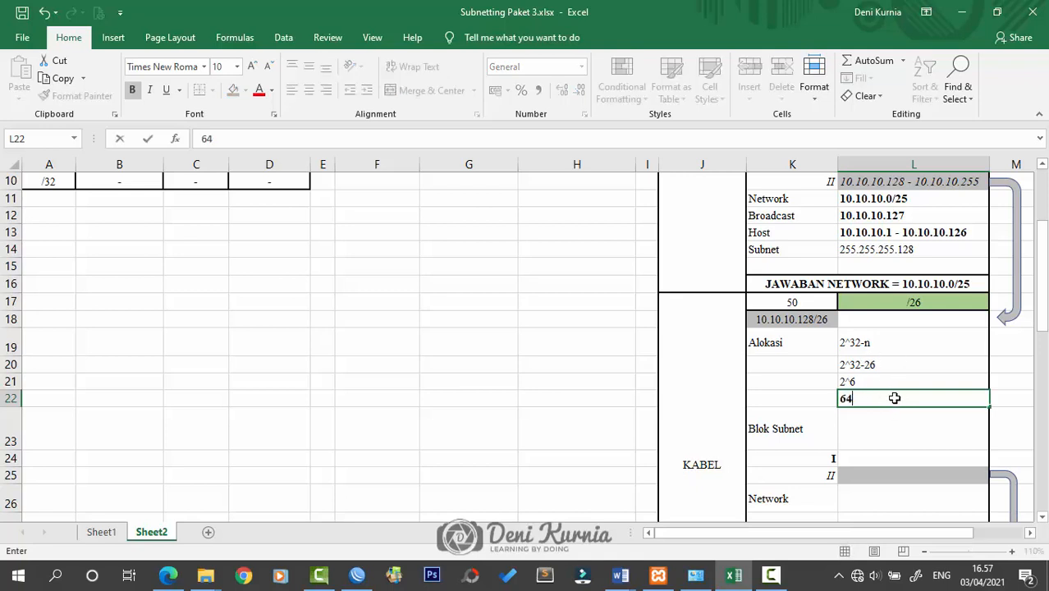
pyautogui.press('Return')
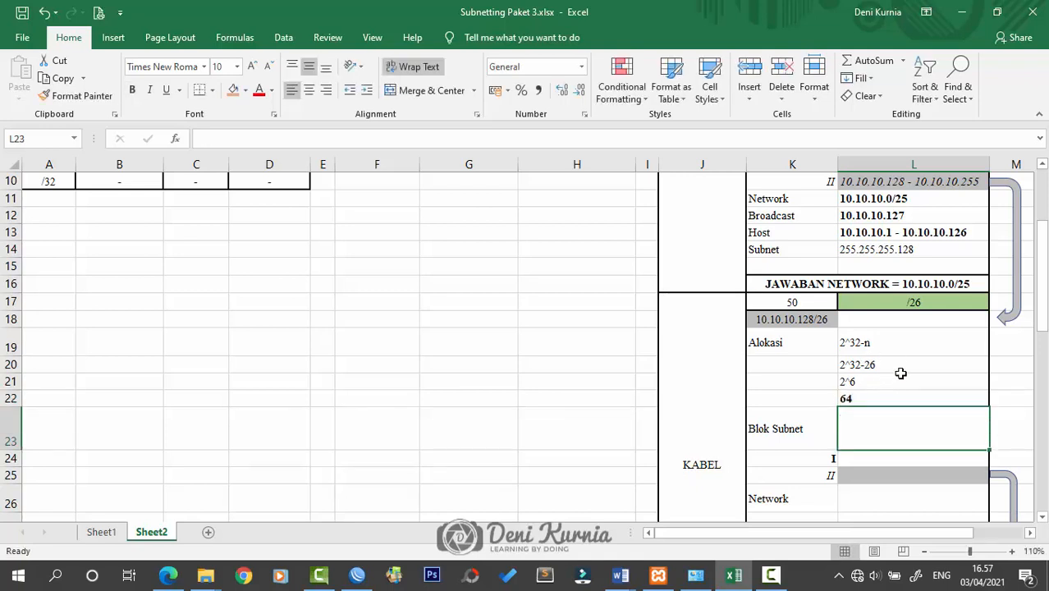
# Autofit row 23 to standard height and select the first KABEL block subnet cell
pyautogui.scroll(-1, 910, 395)
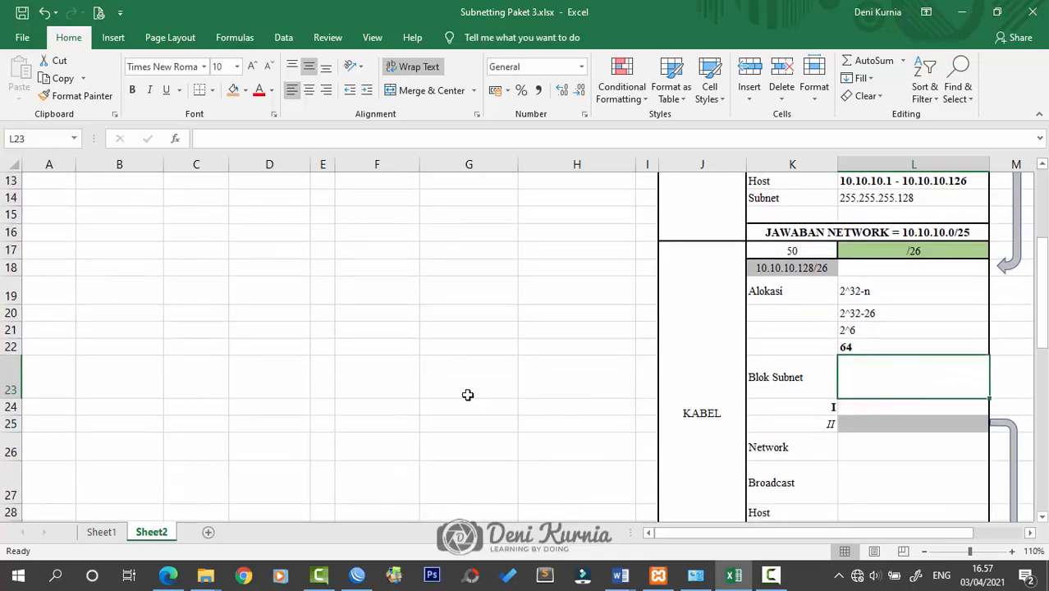
pyautogui.doubleClick(15, 399)
pyautogui.click(432, 365)
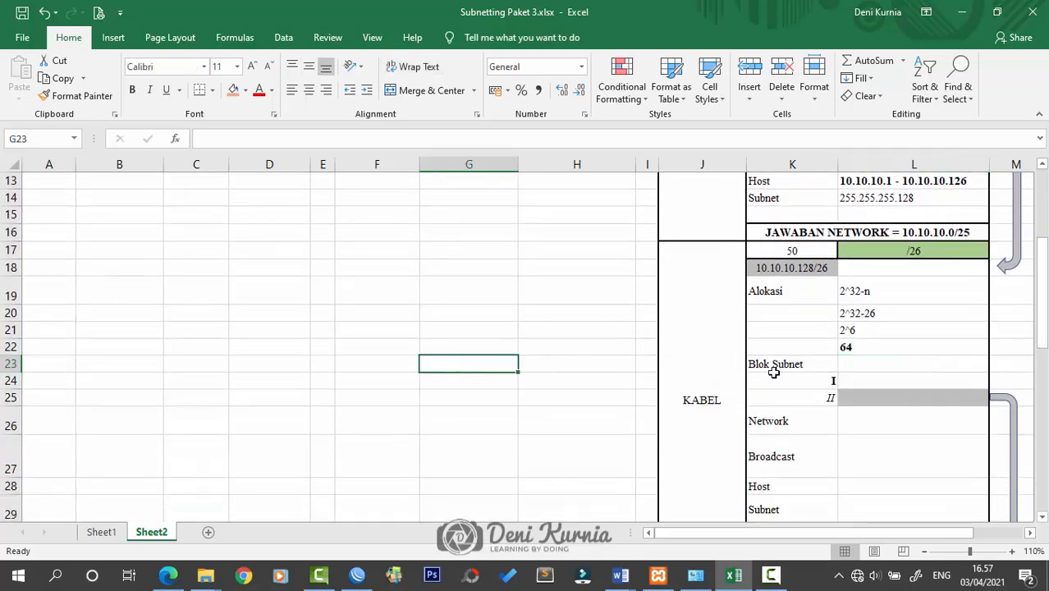
pyautogui.click(929, 379)
pyautogui.scroll(1, 920, 374)
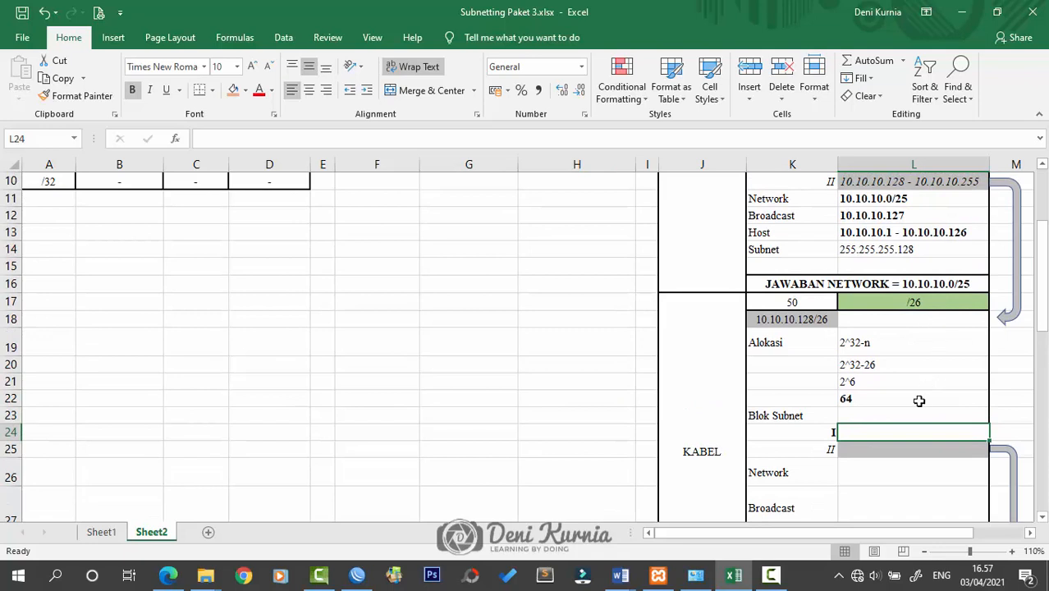
# Type block I as 10.10.10.128 - 10.10.10.191 and block II as 10.10.10.192 - 10.10.10.255
pyautogui.write('10.10.10.128 -')
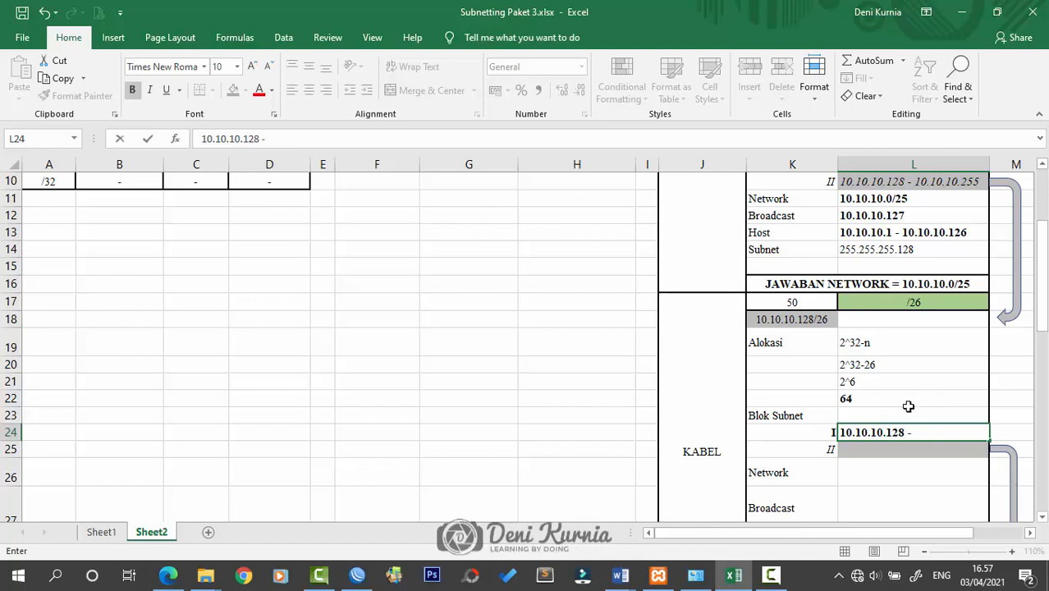
pyautogui.write('10.10.10.')
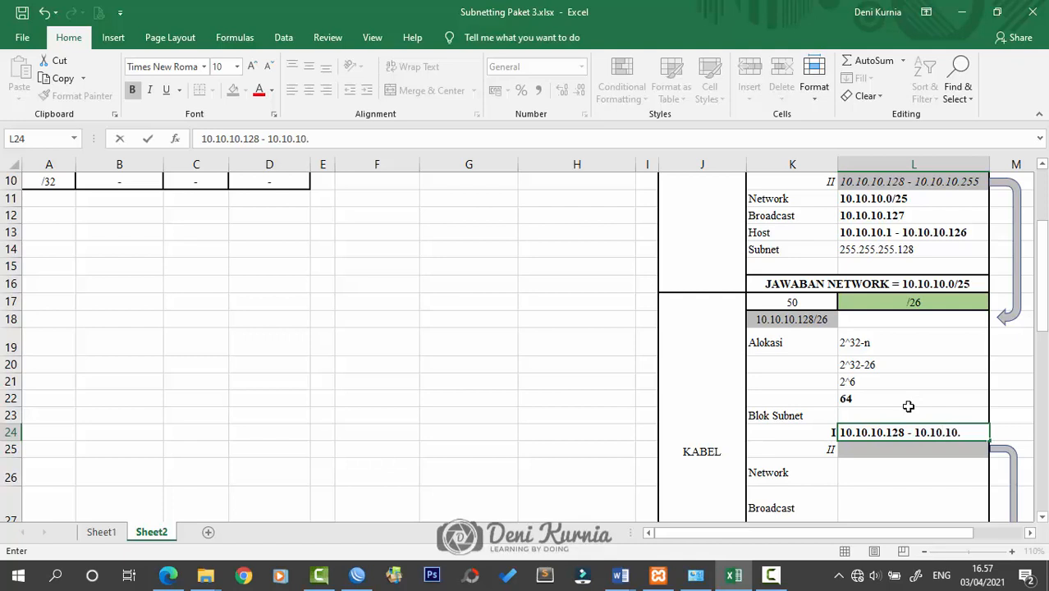
pyautogui.write('192')
pyautogui.press('BackSpace')
pyautogui.click(894, 448)
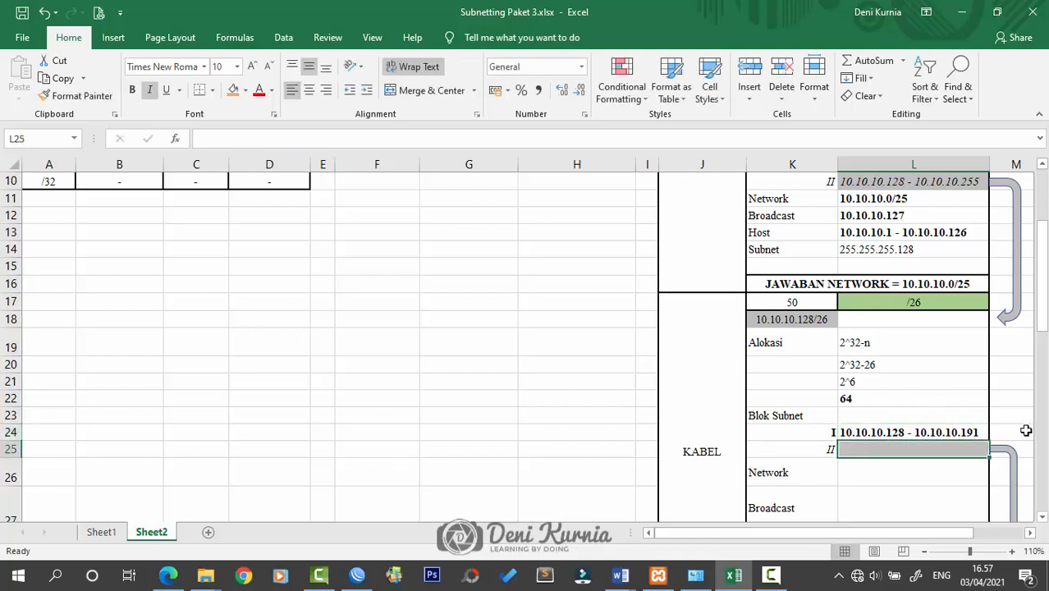
pyautogui.doubleClick(870, 451)
pyautogui.write('10.10.10.192 - 1')
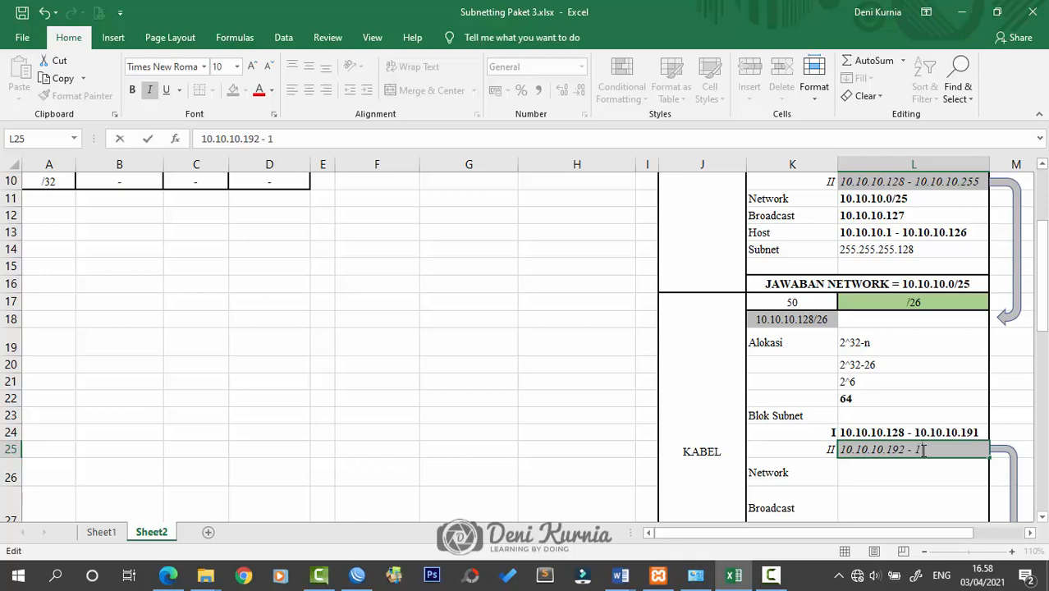
pyautogui.write('0.10.10.')
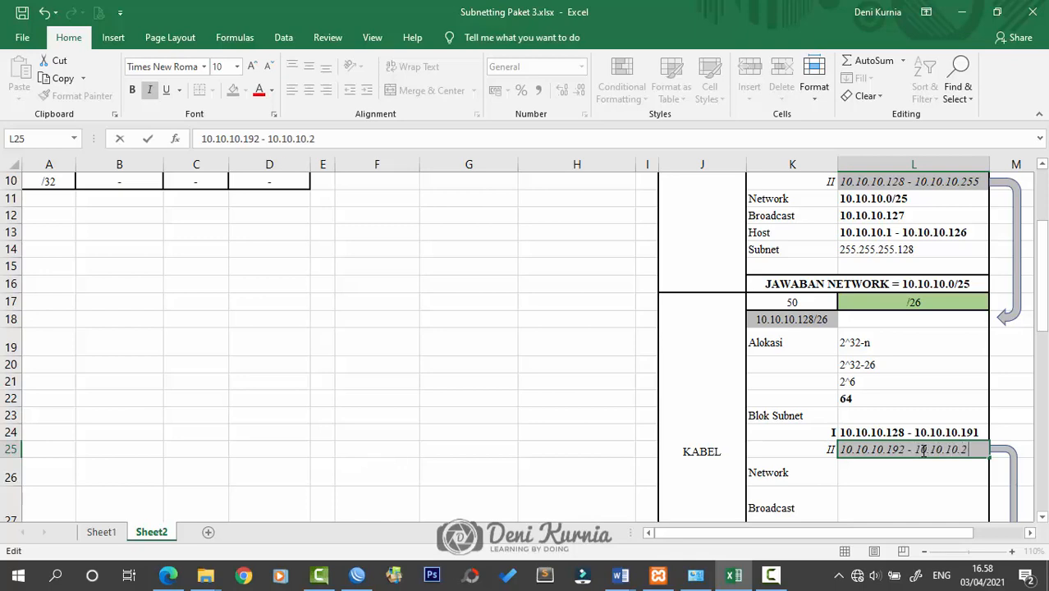
pyautogui.write('255')
pyautogui.press('Return')
pyautogui.scroll(-1, 924, 439)
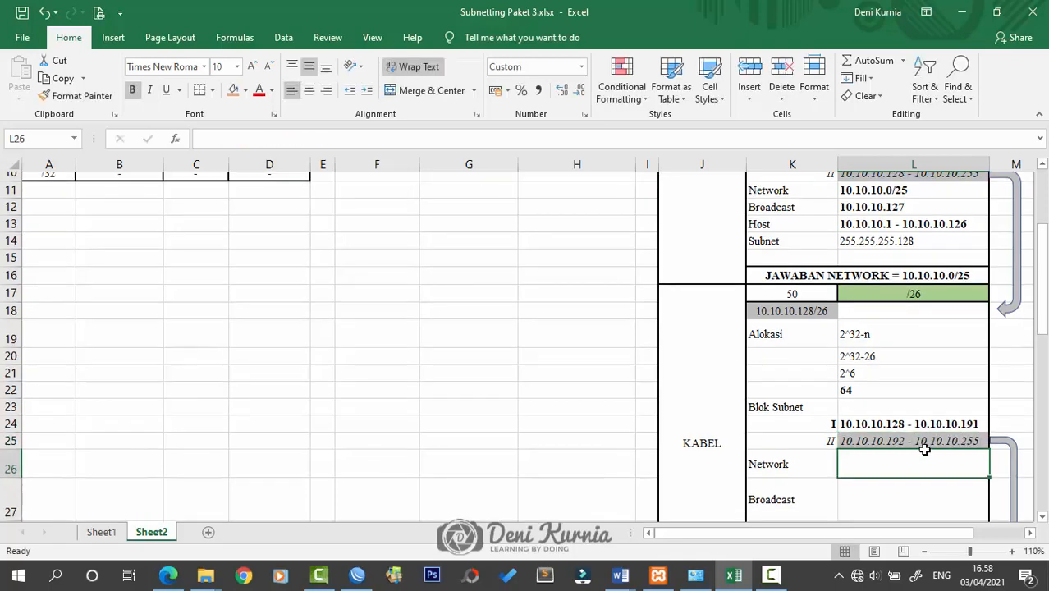
# Shrink rows 26, 27 and 29 of the KABEL block to standard height
pyautogui.doubleClick(13, 430)
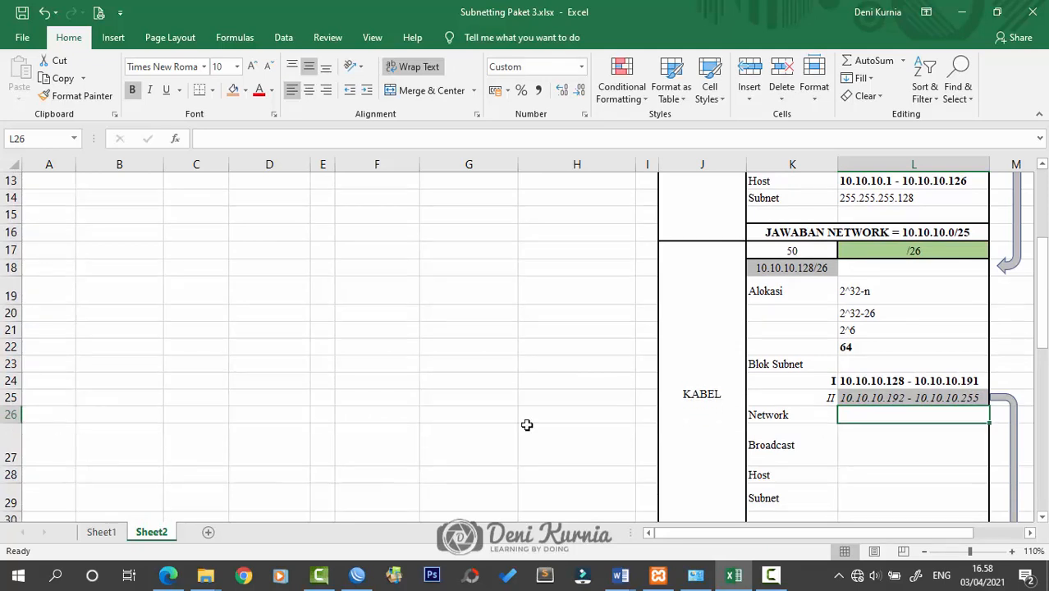
pyautogui.click(527, 419)
pyautogui.click(981, 381)
pyautogui.doubleClick(878, 417)
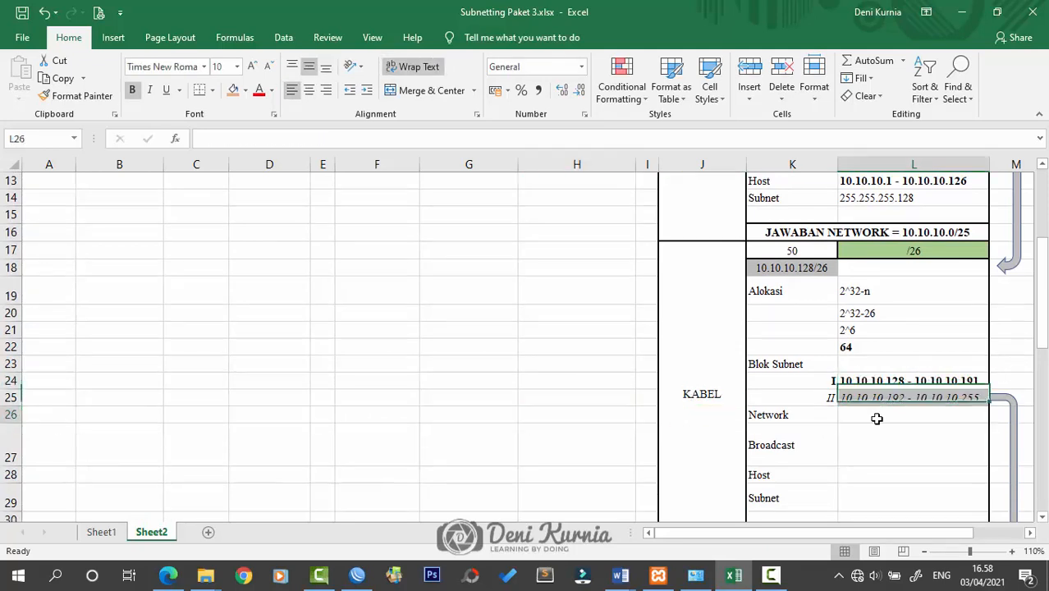
pyautogui.click(12, 472)
pyautogui.doubleClick(14, 466)
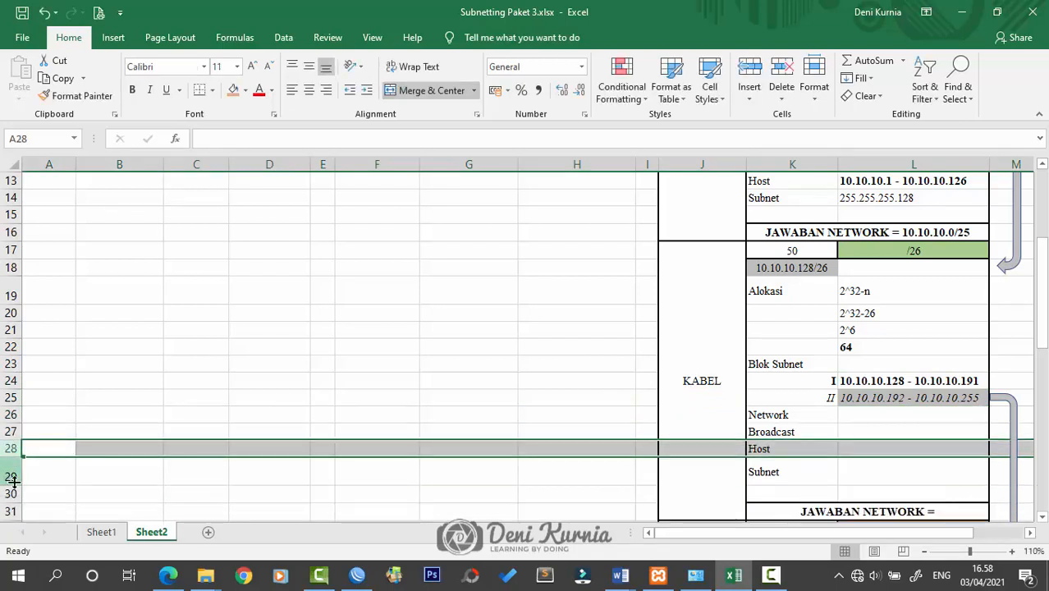
pyautogui.doubleClick(12, 483)
# Enter KABEL network 10.10.10.128/26, broadcast 10.10.10.191 and hosts 10.10.10.129 - 10.10.10.190
pyautogui.click(862, 416)
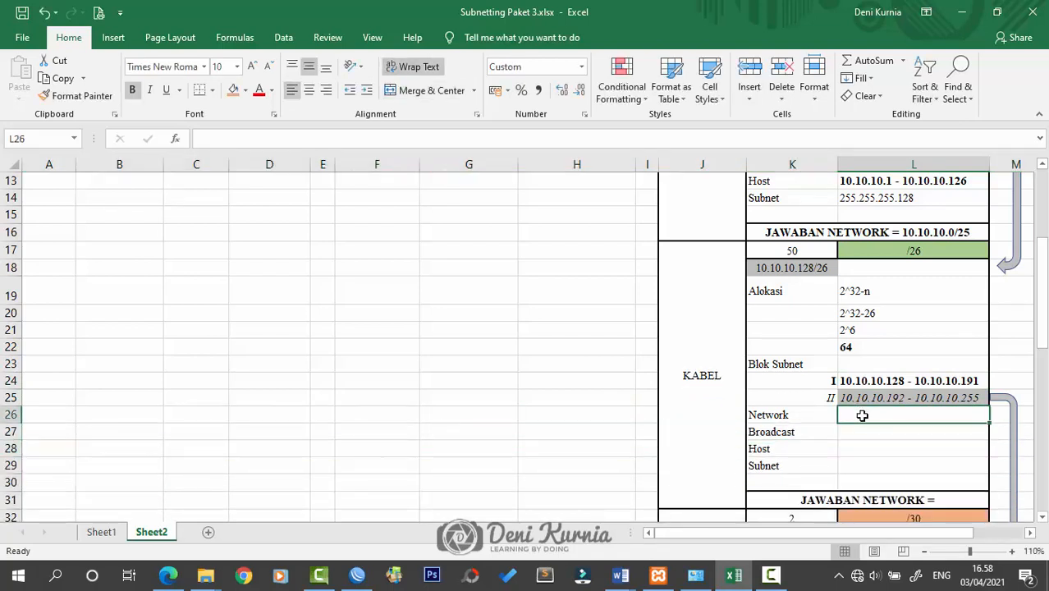
pyautogui.write('10.10.1')
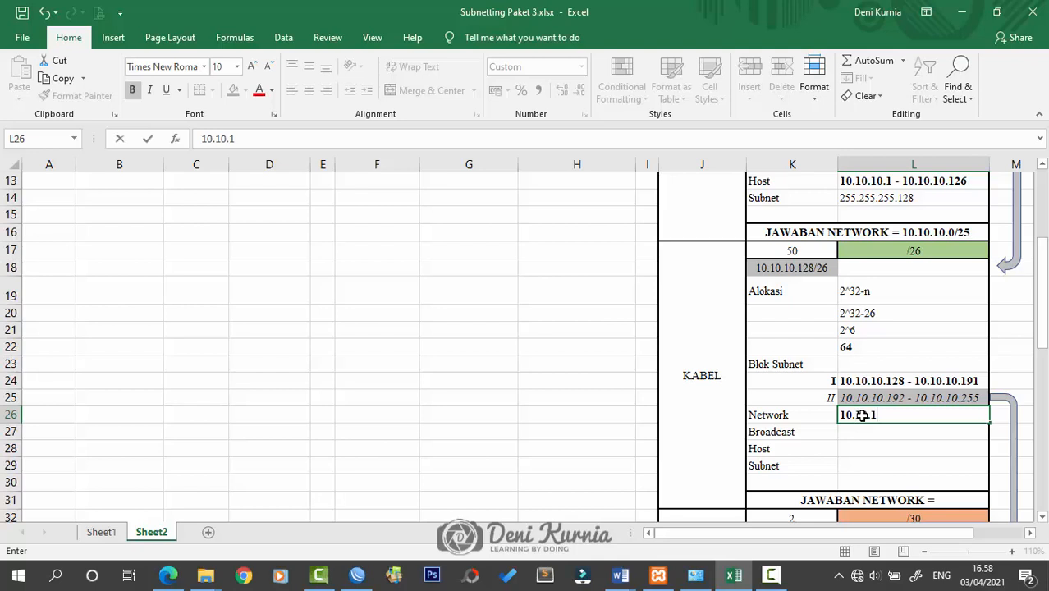
pyautogui.write('28/26')
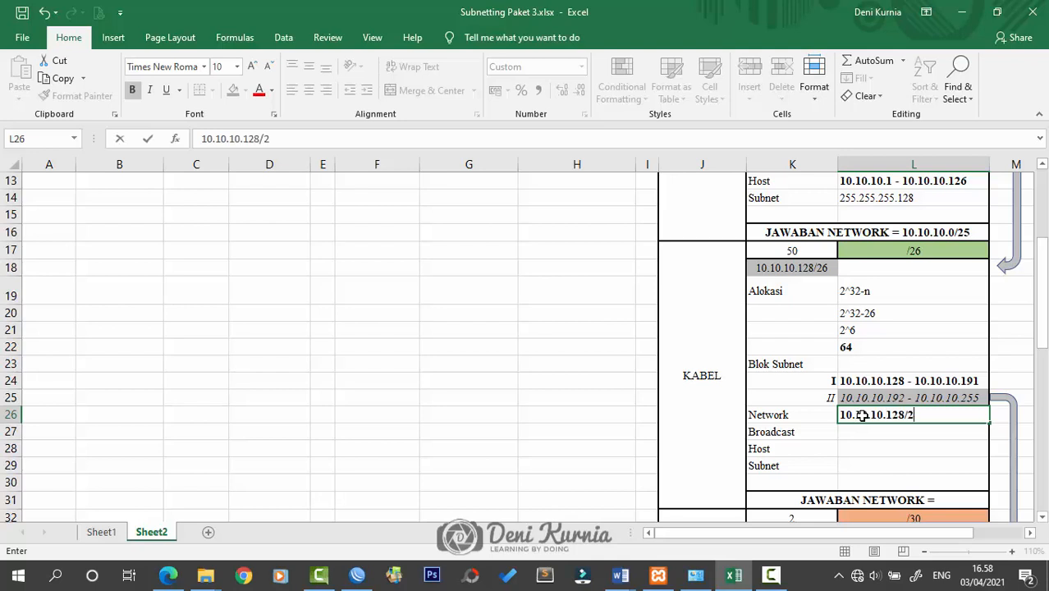
pyautogui.click(853, 434)
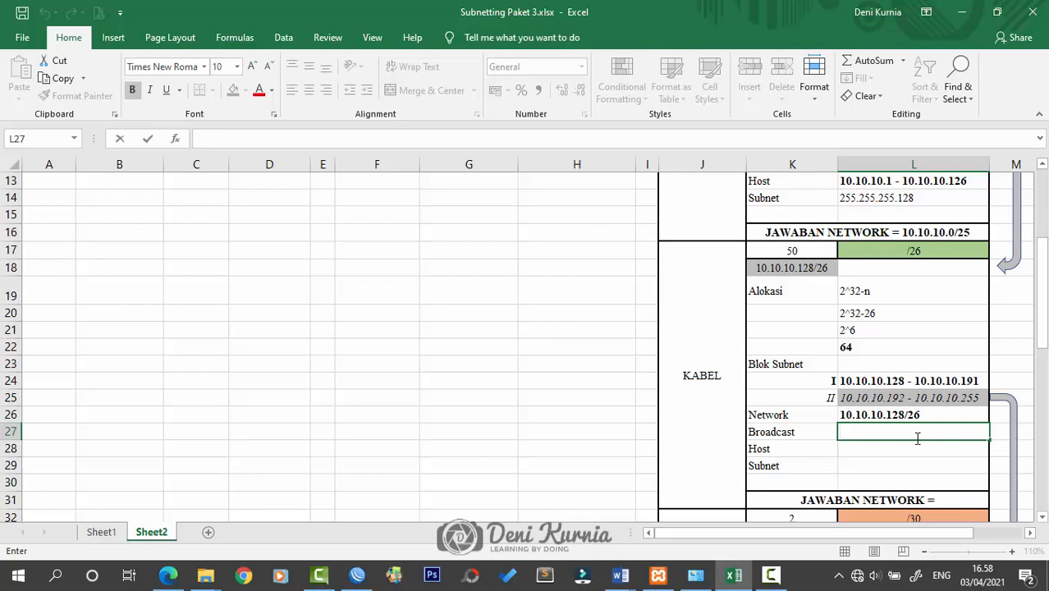
pyautogui.write('10.10.1.')
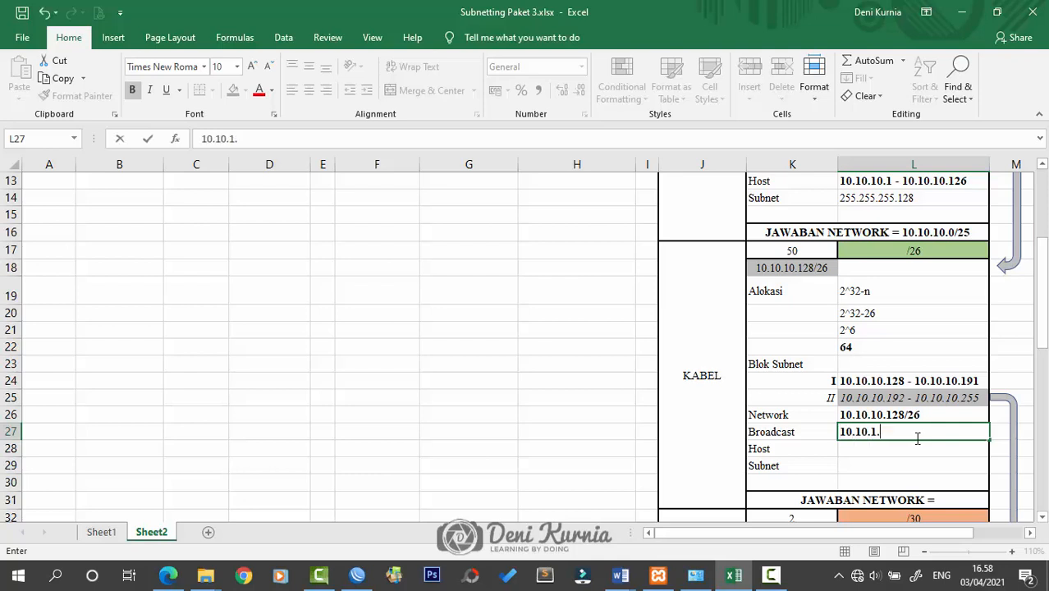
pyautogui.write('00.191')
pyautogui.press('Return')
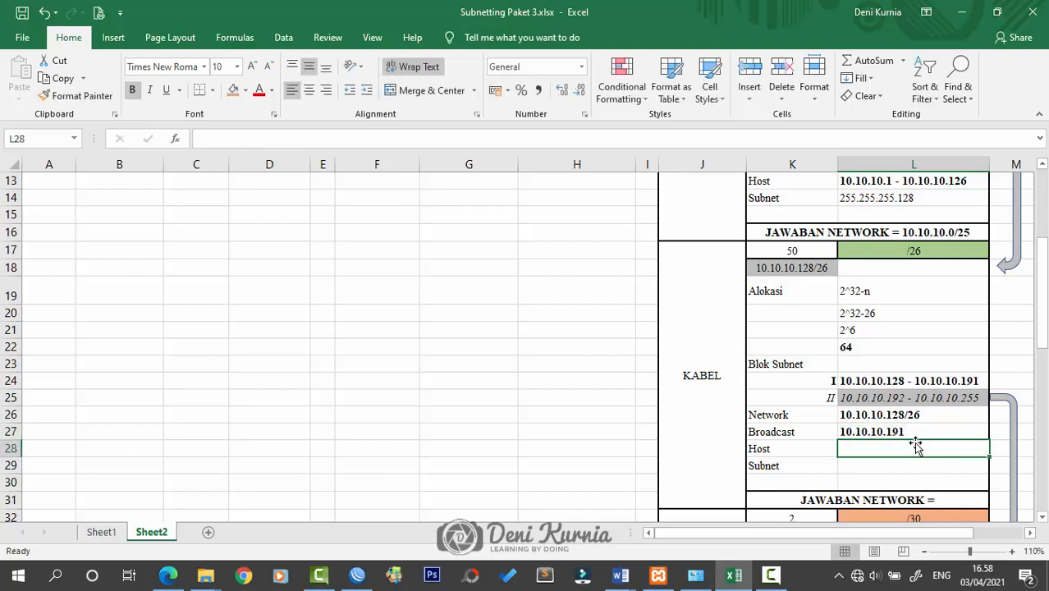
pyautogui.write('10.1')
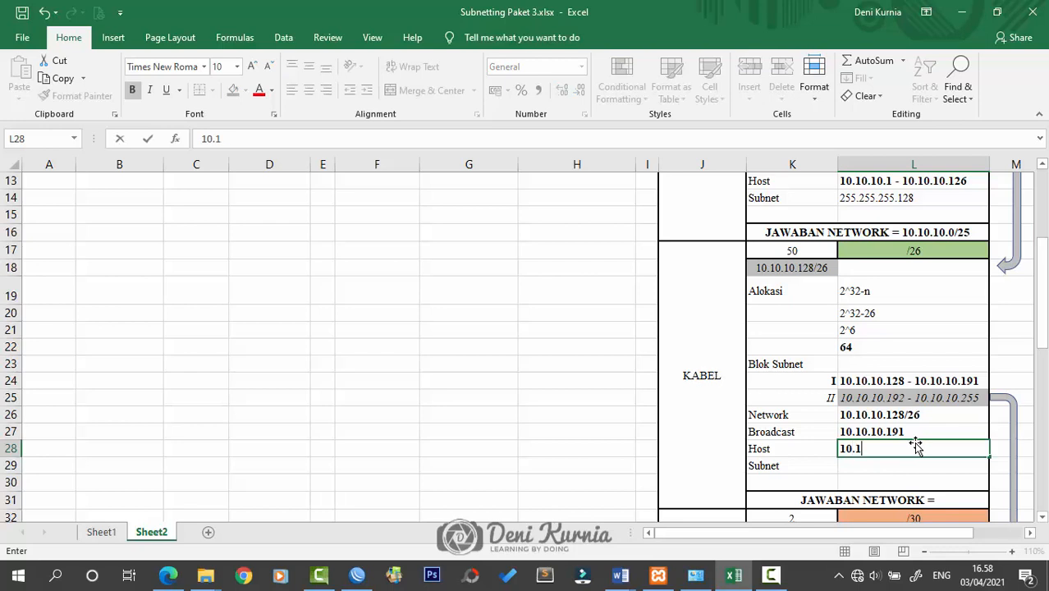
pyautogui.write('0.10.129')
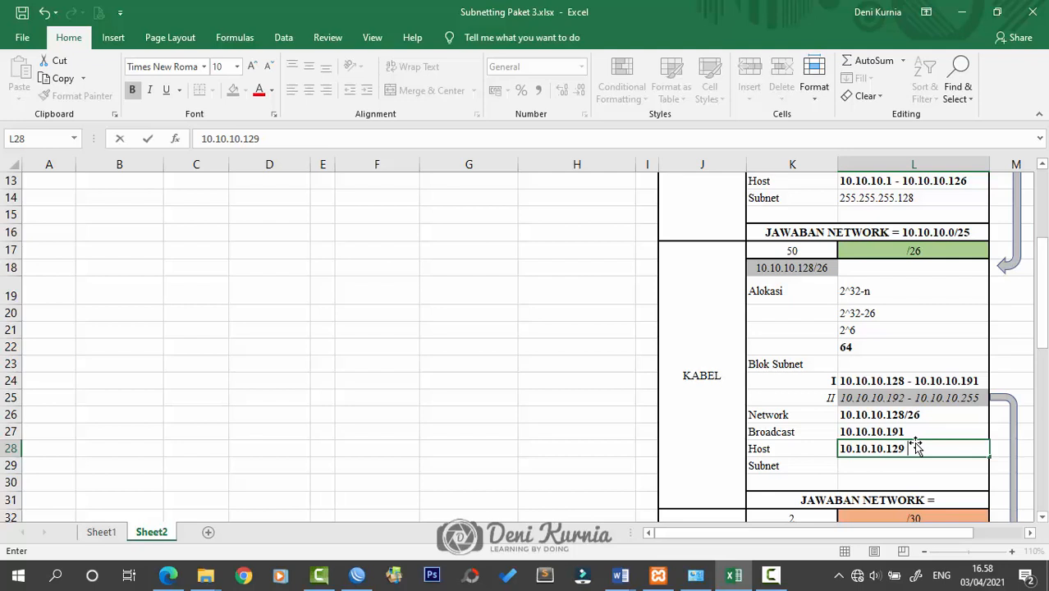
pyautogui.write(' - 10.10.10.1')
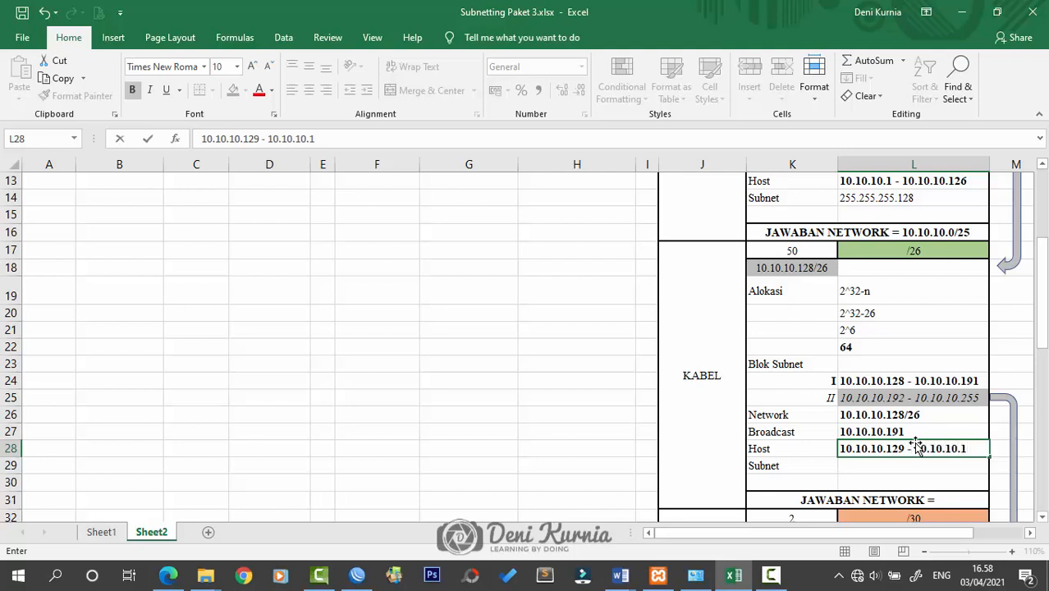
pyautogui.write('90')
pyautogui.press('Return')
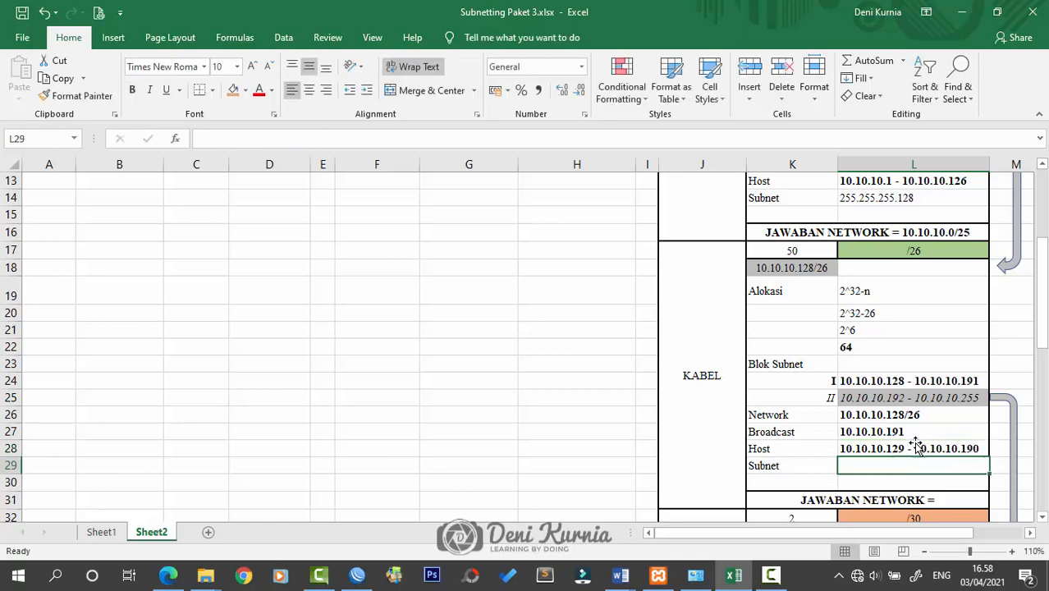
# Enter the KABEL subnet mask 255.255.255.192
pyautogui.scroll(3, 397, 311)
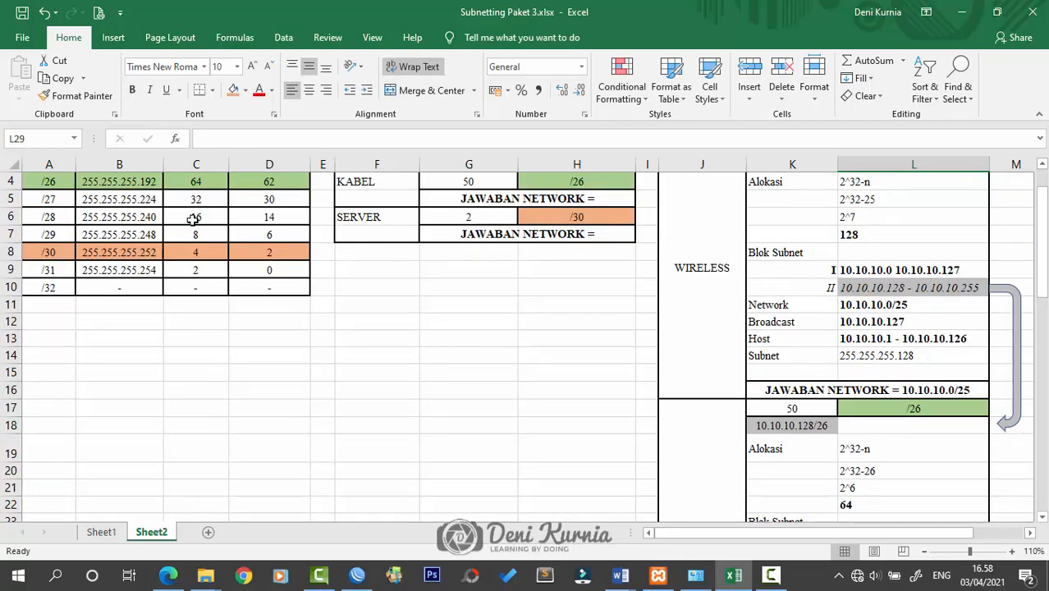
pyautogui.scroll(1, 297, 215)
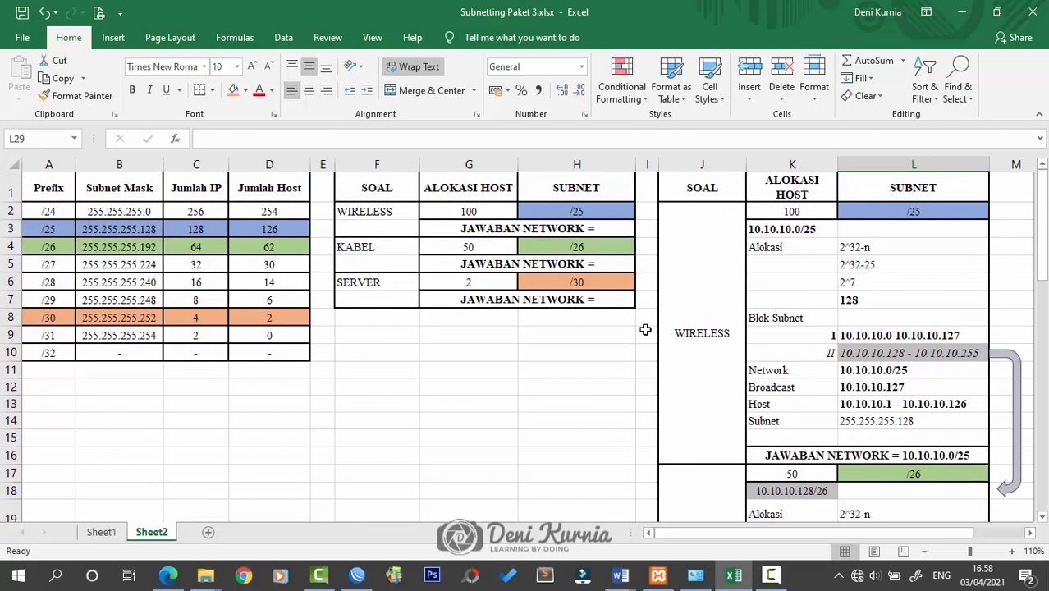
pyautogui.scroll(-5, 643, 328)
pyautogui.doubleClick(899, 417)
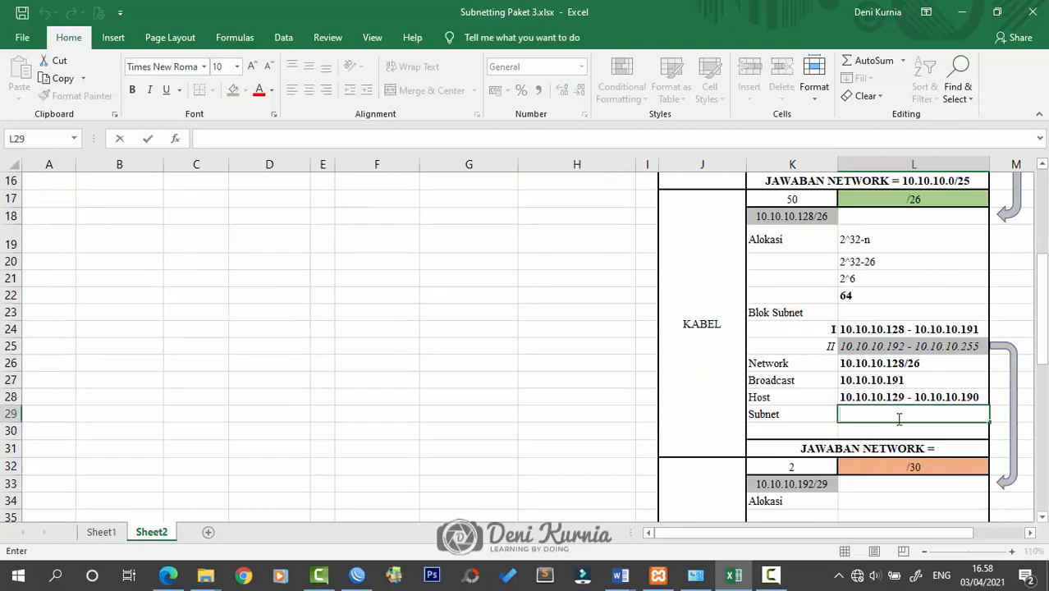
pyautogui.write('255.255.255.192')
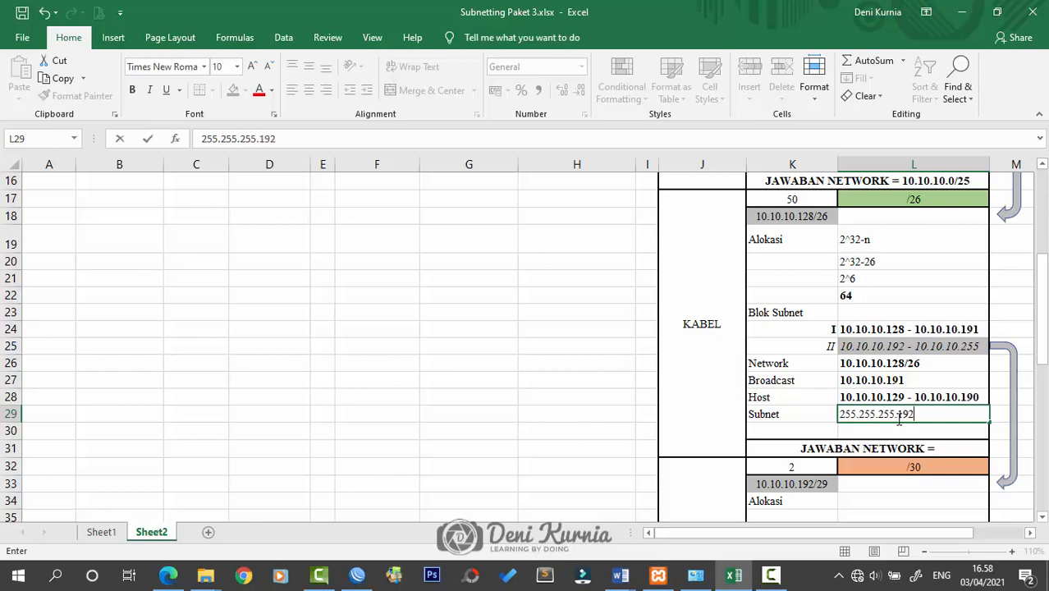
pyautogui.press('Return')
pyautogui.scroll(2, 919, 395)
pyautogui.scroll(-3, 944, 386)
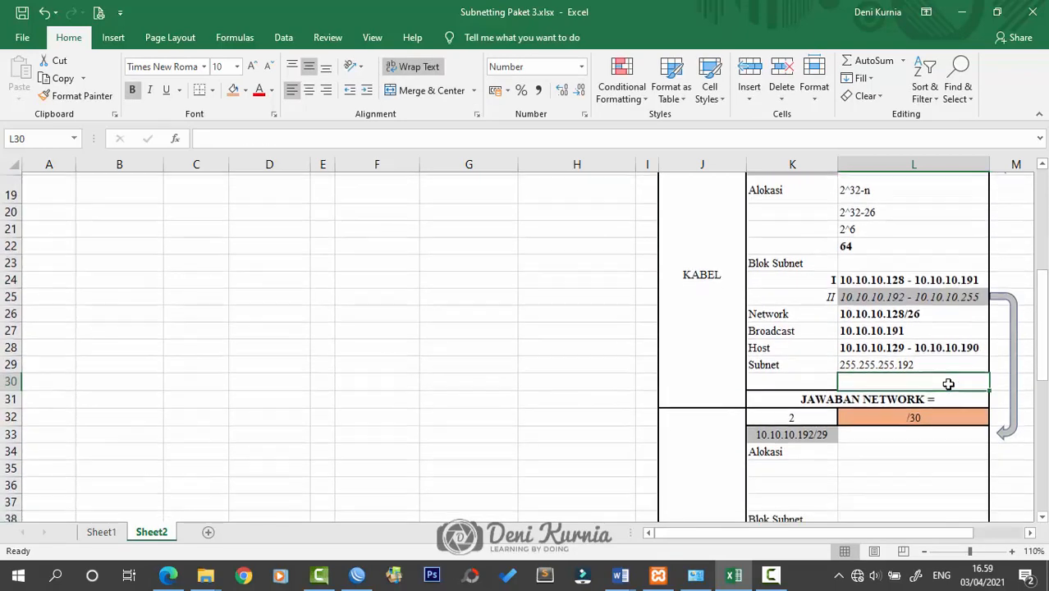
pyautogui.scroll(1, 948, 361)
# Change the SERVER network label from /29 to 10.10.10.192/30
pyautogui.click(819, 484)
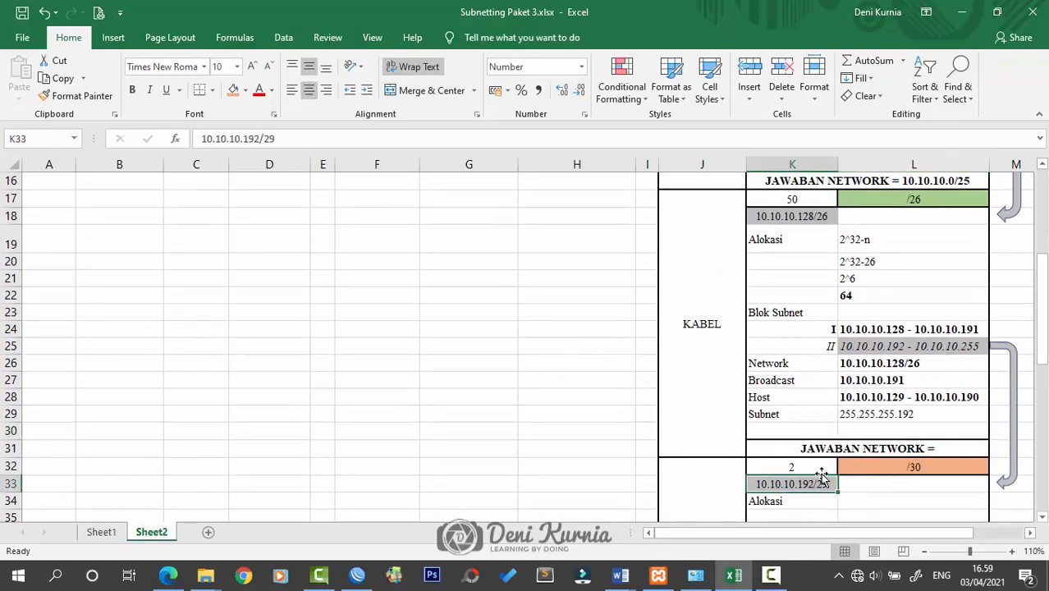
pyautogui.press('Delete')
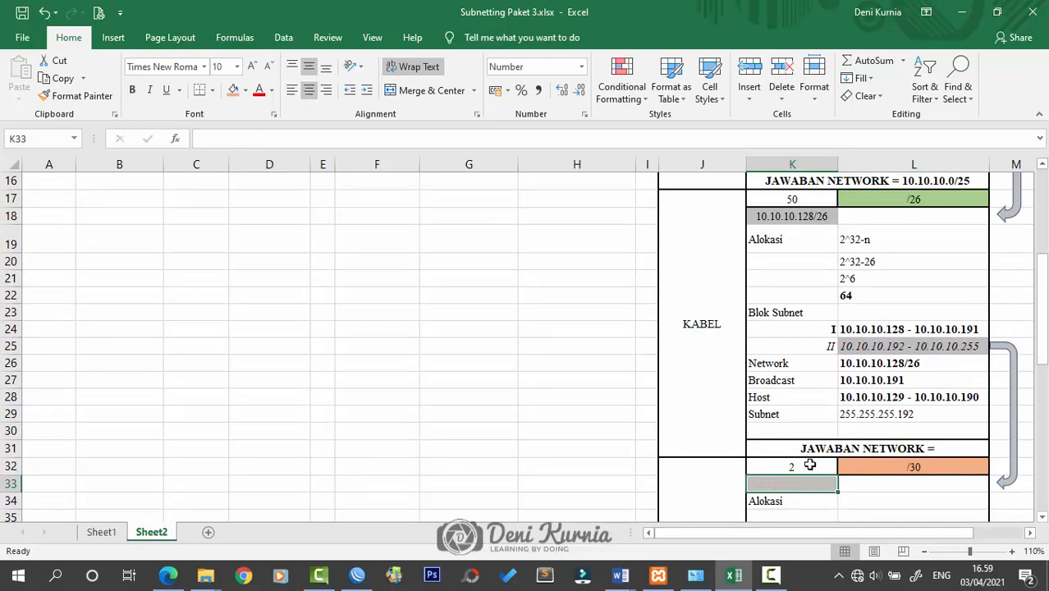
pyautogui.hotkey('ctrl', 'z')
pyautogui.scroll(-2, 809, 465)
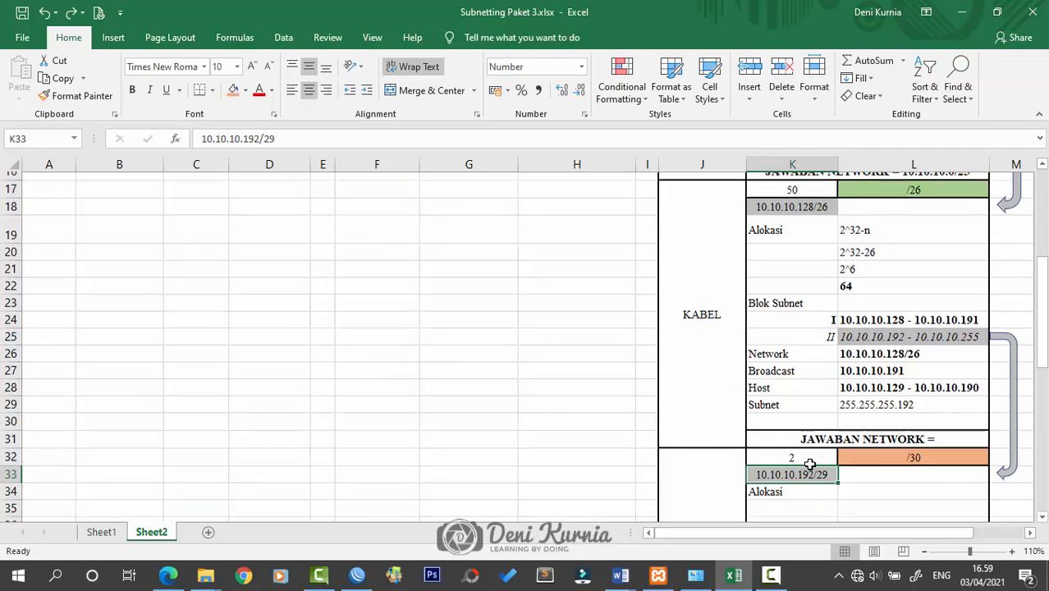
pyautogui.doubleClick(820, 371)
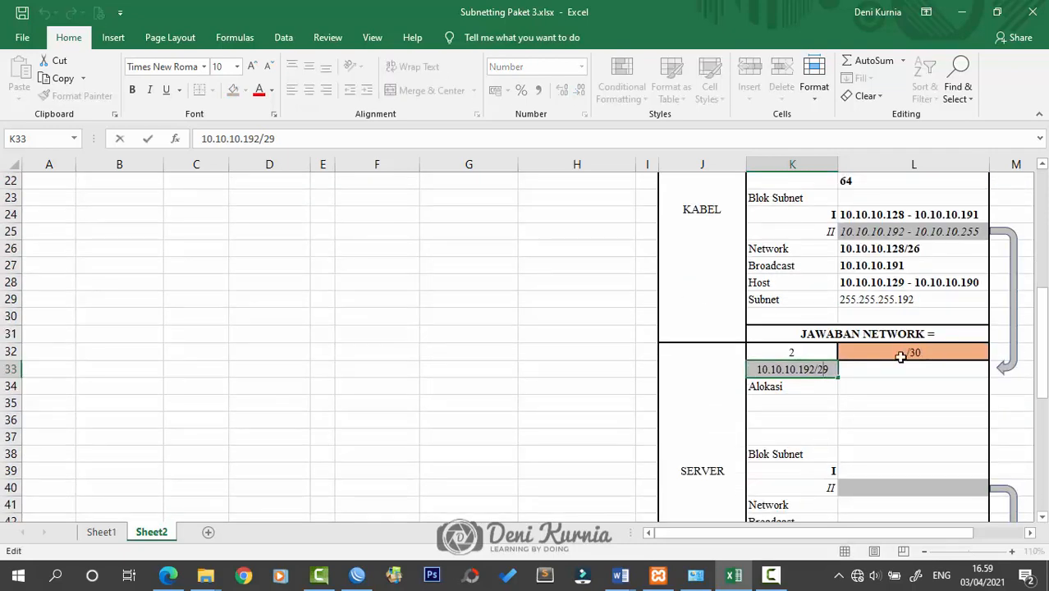
pyautogui.press('BackSpace')
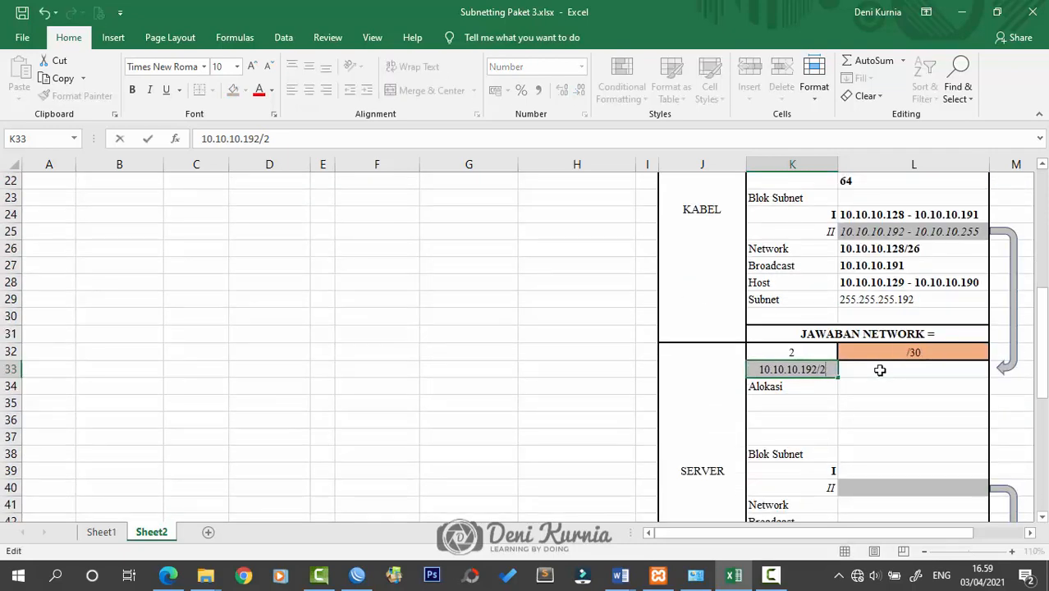
pyautogui.press('BackSpace')
pyautogui.write('30')
pyautogui.hotkey('ctrl', 'Return')
pyautogui.press('Down')
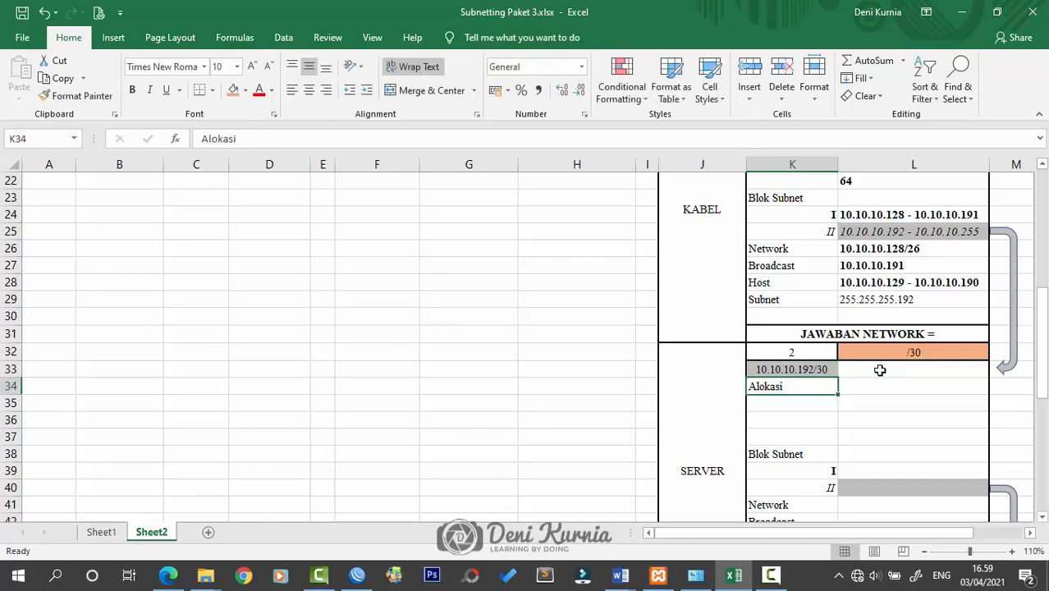
# Copy the KABEL allocation working into the SERVER Alokasi row
pyautogui.scroll(2, 880, 370)
pyautogui.moveTo(876, 243); pyautogui.dragTo(876, 293)
pyautogui.hotkey('ctrl', 'c')
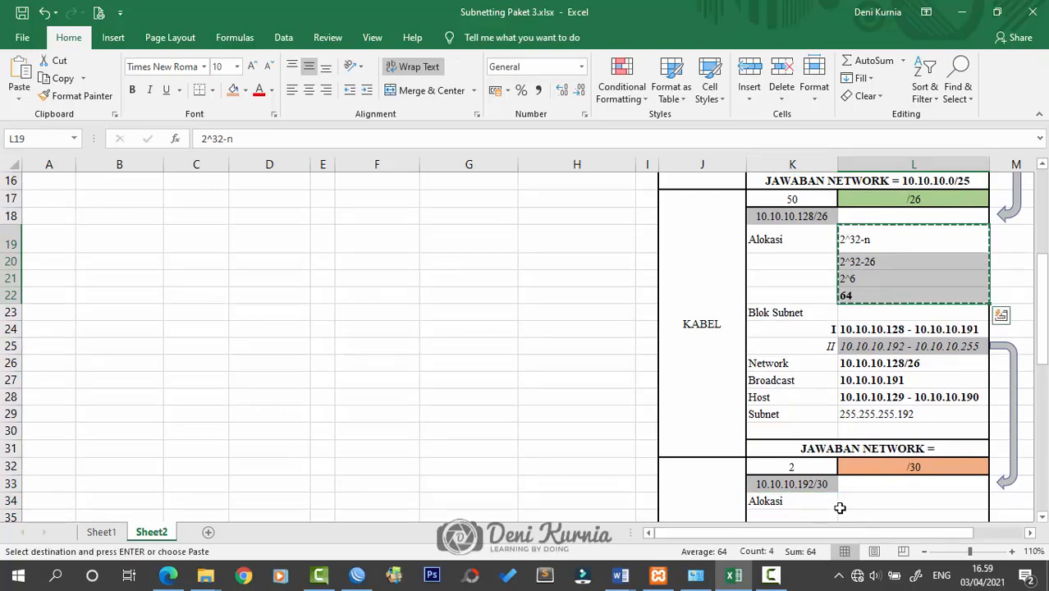
pyautogui.click(860, 501)
pyautogui.hotkey('ctrl', 'v')
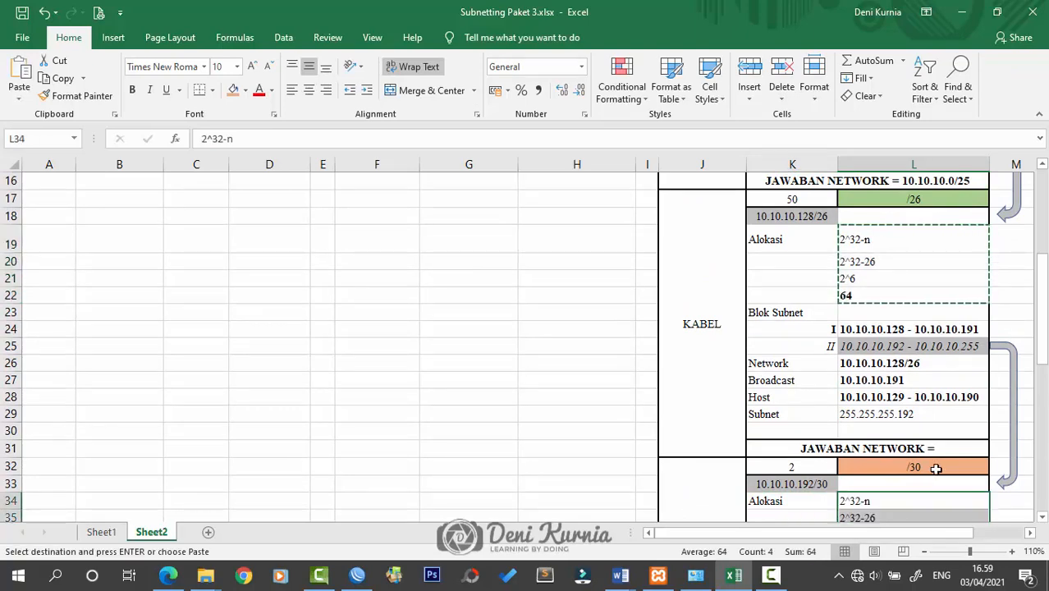
pyautogui.scroll(-3, 928, 460)
# Edit the pasted SERVER working to 2^32-30, 2^2 and a total of 4
pyautogui.click(891, 351)
pyautogui.doubleClick(911, 353)
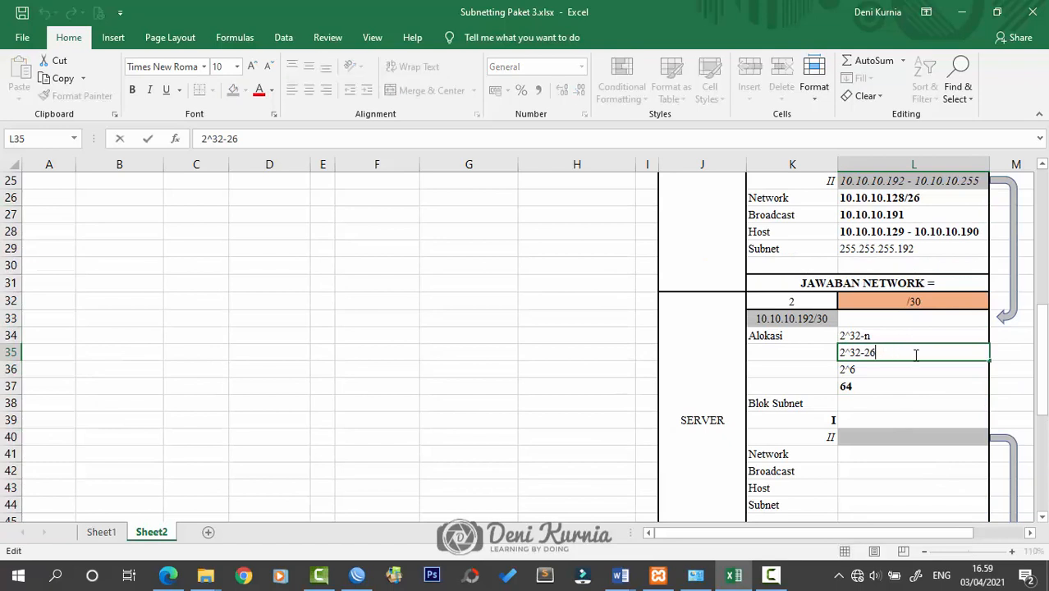
pyautogui.press('BackSpace')
pyautogui.press('BackSpace')
pyautogui.write('30')
pyautogui.click(883, 367)
pyautogui.doubleClick(889, 371)
pyautogui.press('BackSpace')
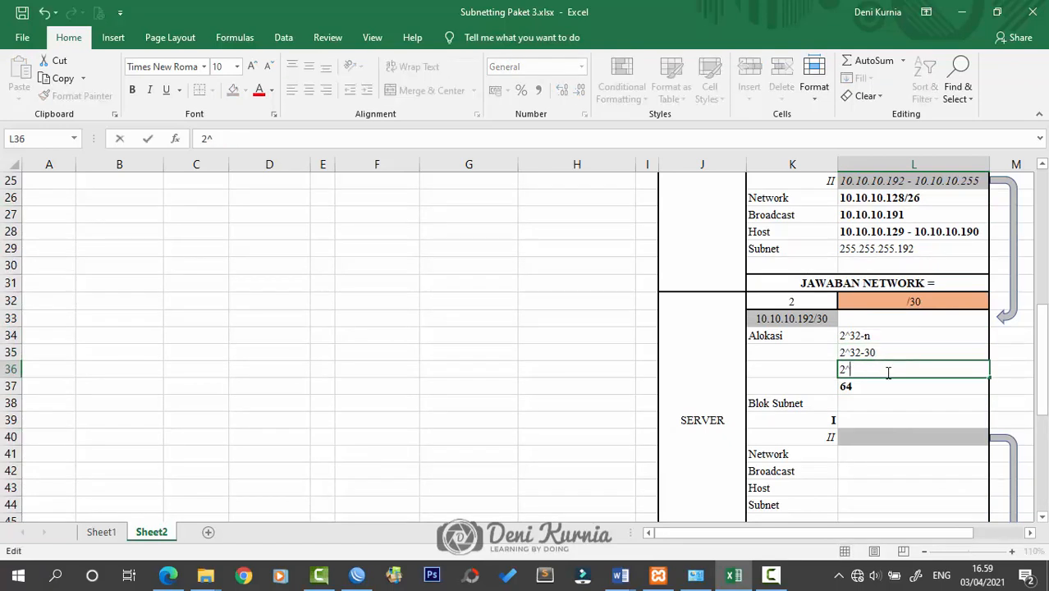
pyautogui.write('2')
pyautogui.click(886, 390)
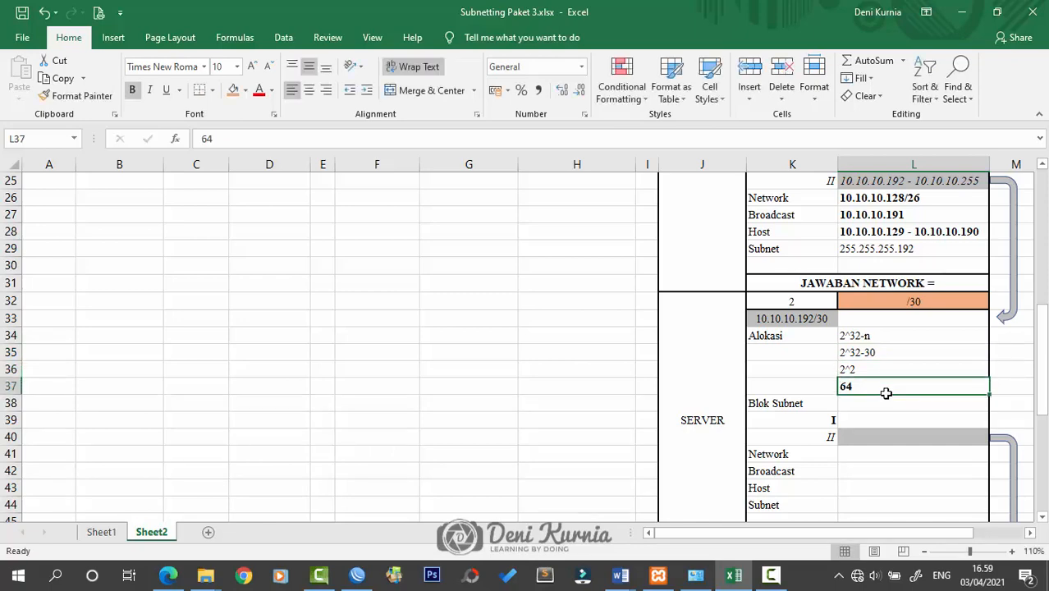
pyautogui.write('4')
pyautogui.click(883, 417)
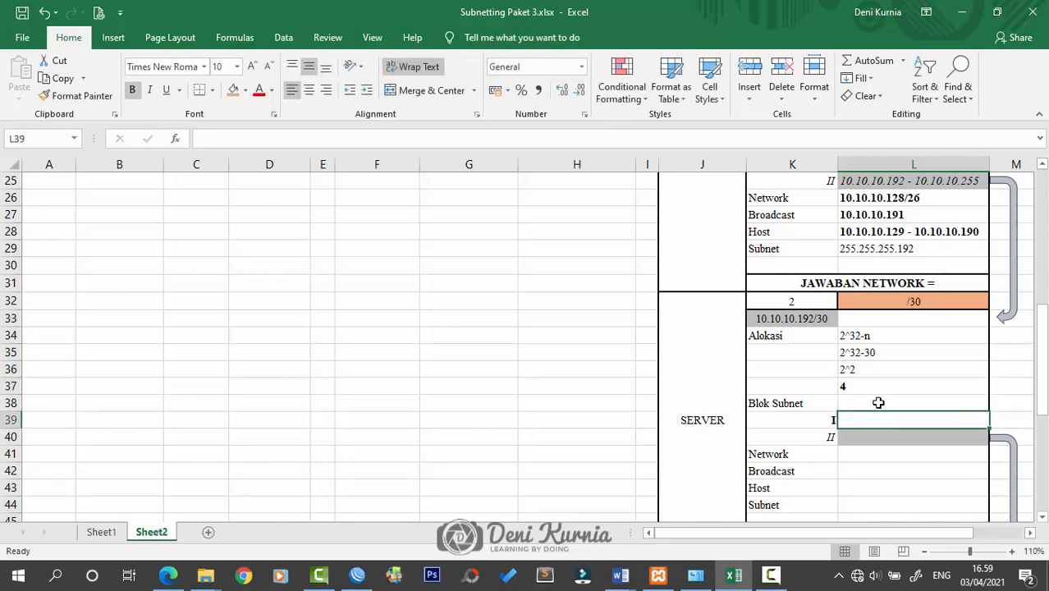
pyautogui.scroll(1, 881, 401)
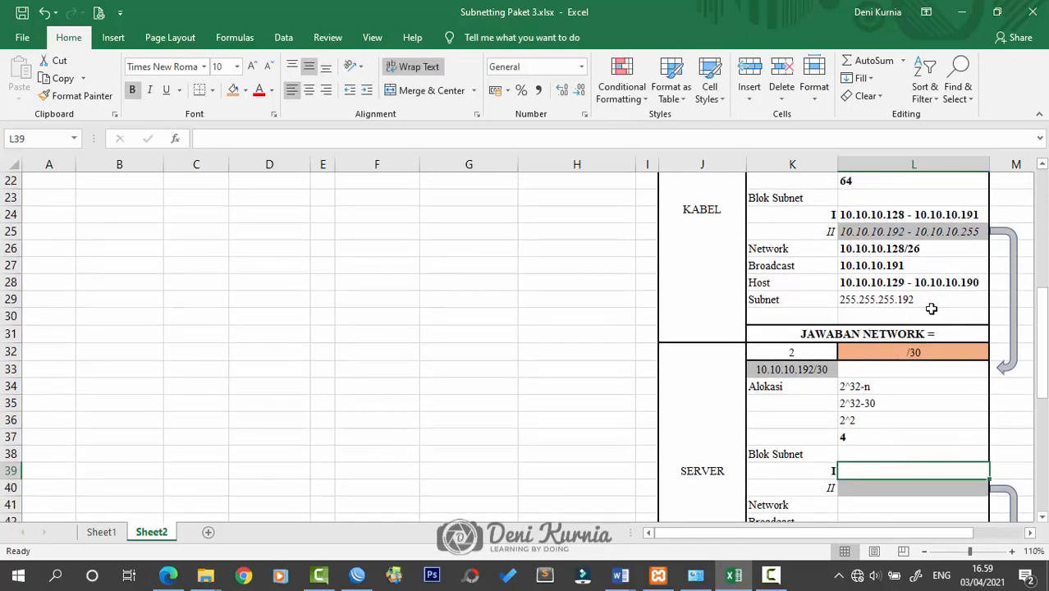
pyautogui.scroll(-1, 918, 417)
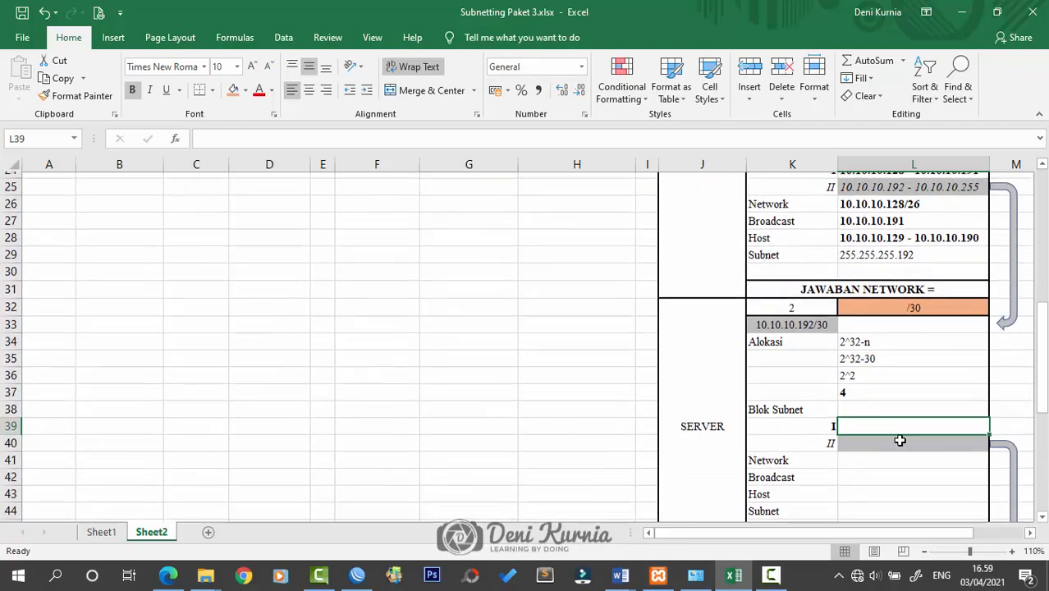
# Enter the SERVER block I range 10.10.10.192 - 10.10.10.195 in L39
pyautogui.doubleClick(880, 420)
pyautogui.write('10')
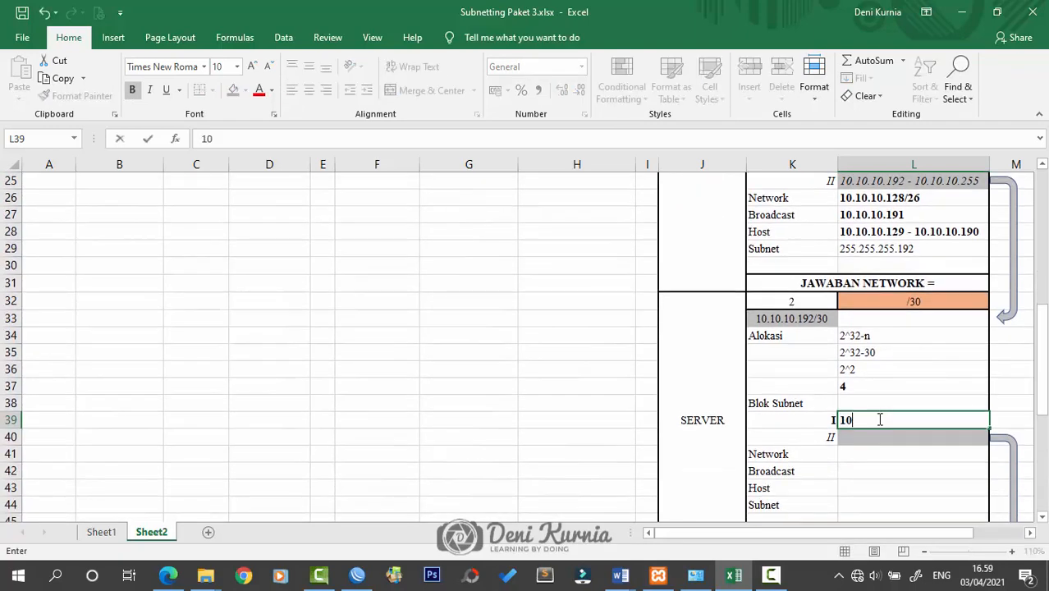
pyautogui.write('.10.10.192 - 10.101.')
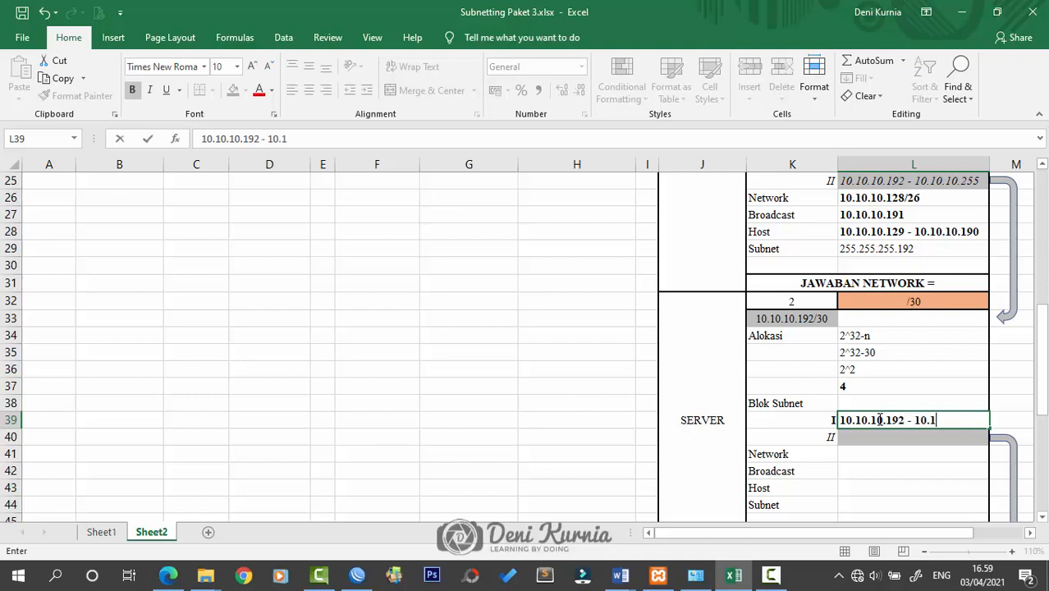
pyautogui.press('BackSpace')
pyautogui.press('BackSpace')
pyautogui.write('.10.')
pyautogui.write('195')
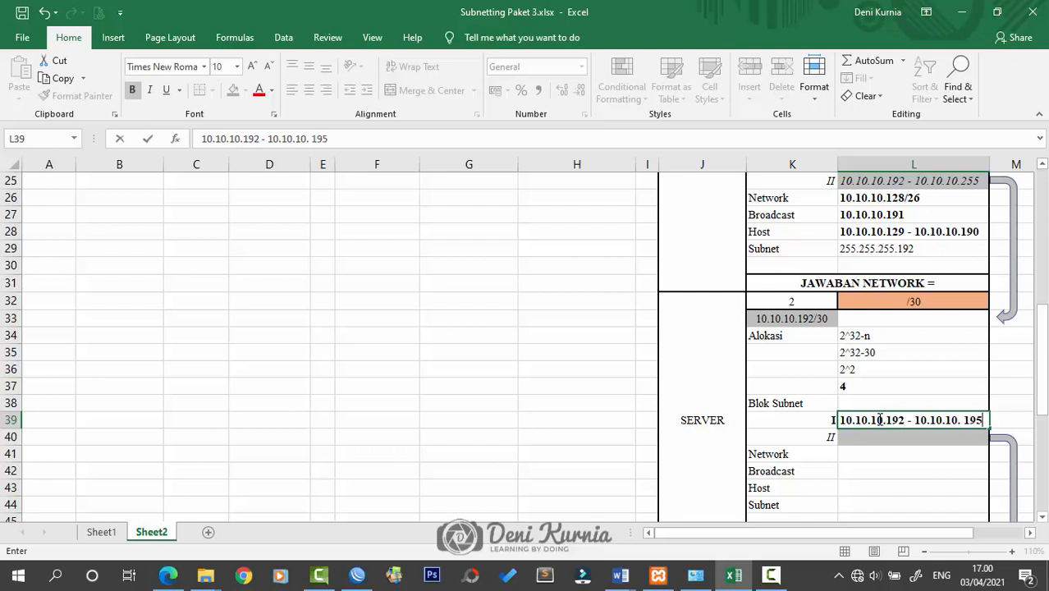
pyautogui.press('Return')
# Enter block II as 10.10.10.196 - 10.10.10.199, correcting the mistyped 200 ending
pyautogui.write('10')
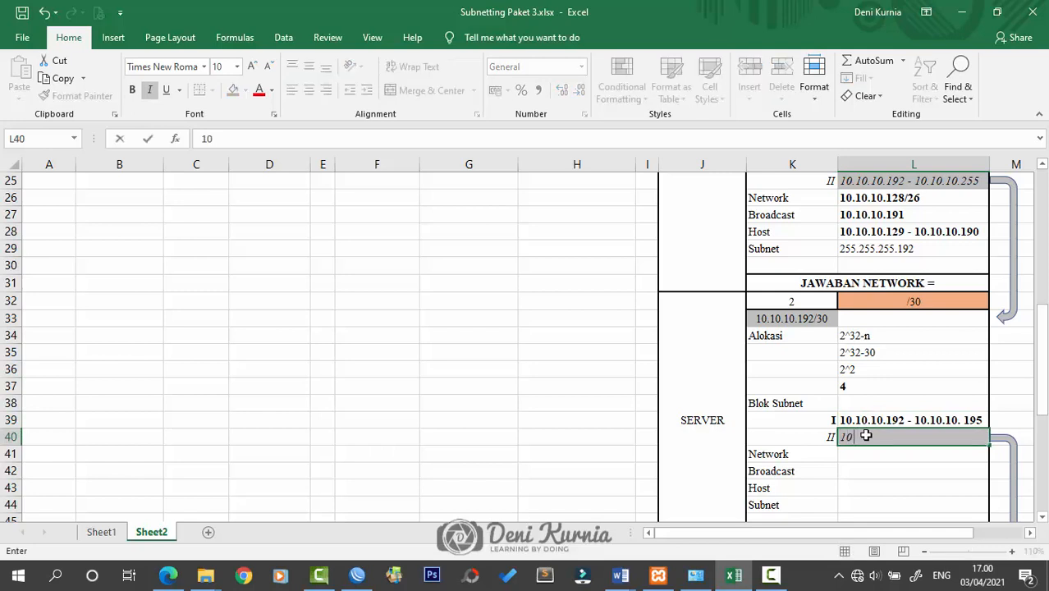
pyautogui.write('.10.10.196')
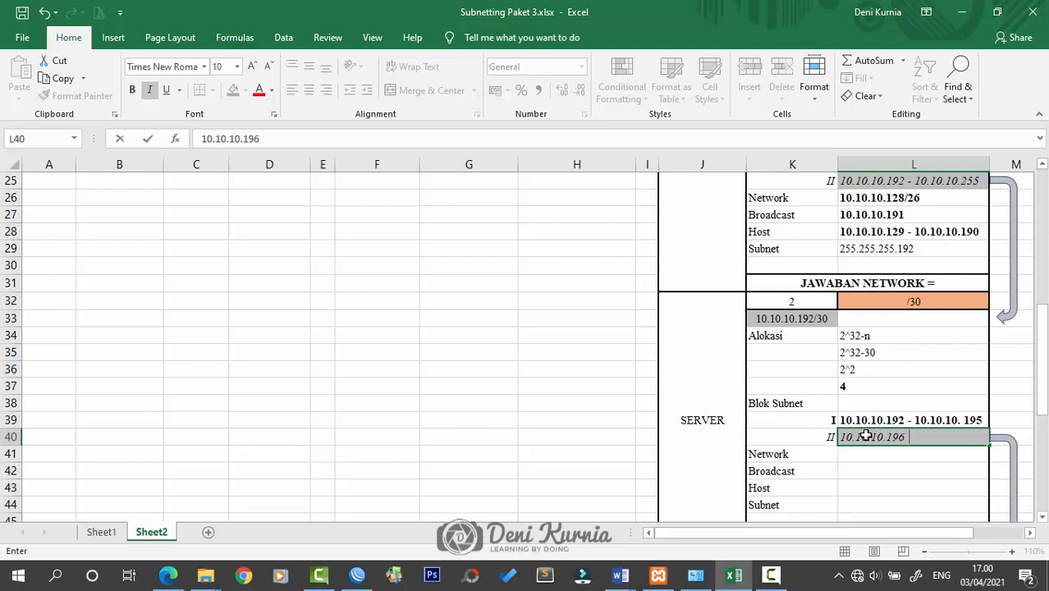
pyautogui.write(' - 10.10.10.200')
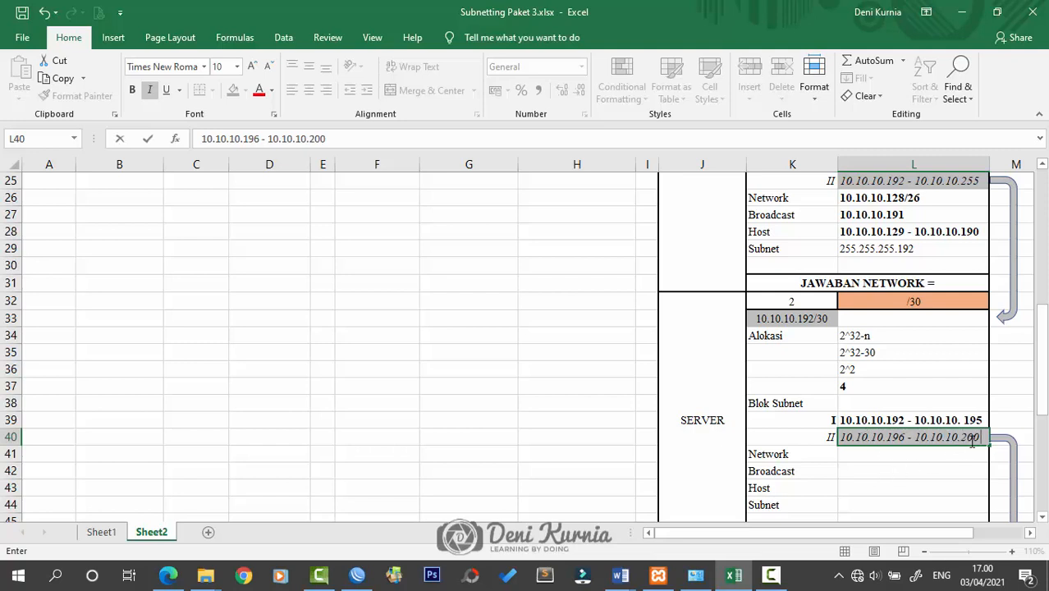
pyautogui.press('BackSpace')
pyautogui.press('BackSpace')
pyautogui.press('BackSpace')
pyautogui.write('199')
pyautogui.press('Return')
pyautogui.scroll(-2, 987, 353)
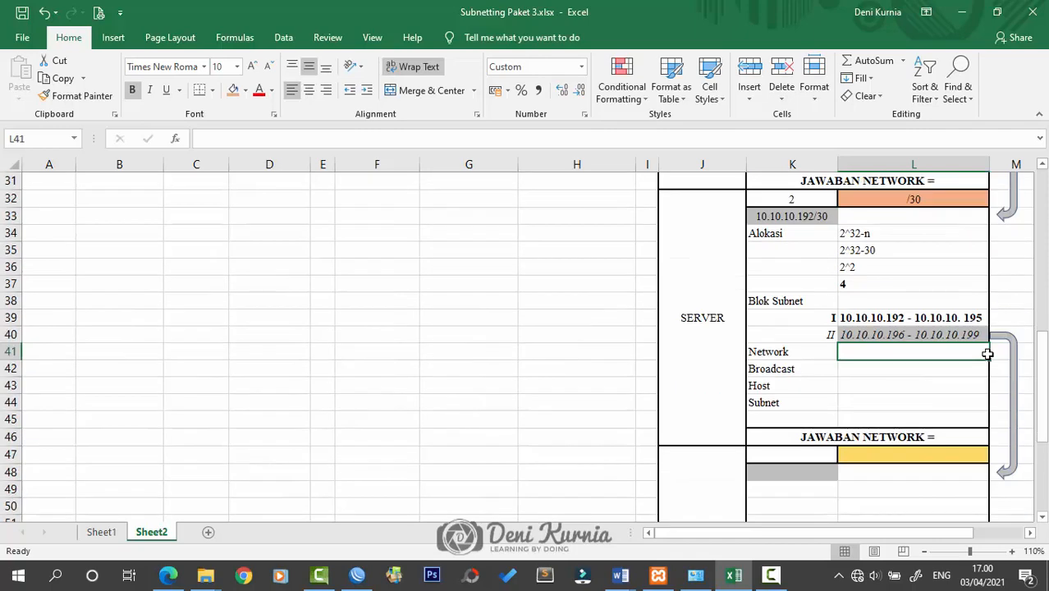
# Enter SERVER network 10.10.10.192/30 and broadcast 10.10.10.195
pyautogui.doubleClick(923, 343)
pyautogui.doubleClick(920, 350)
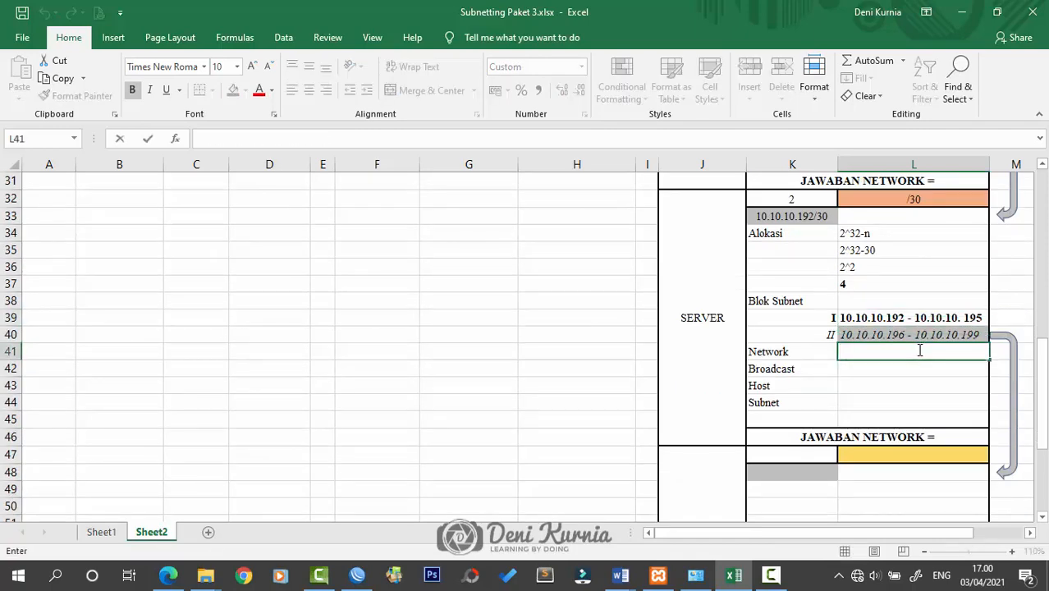
pyautogui.write('10.10.10.192')
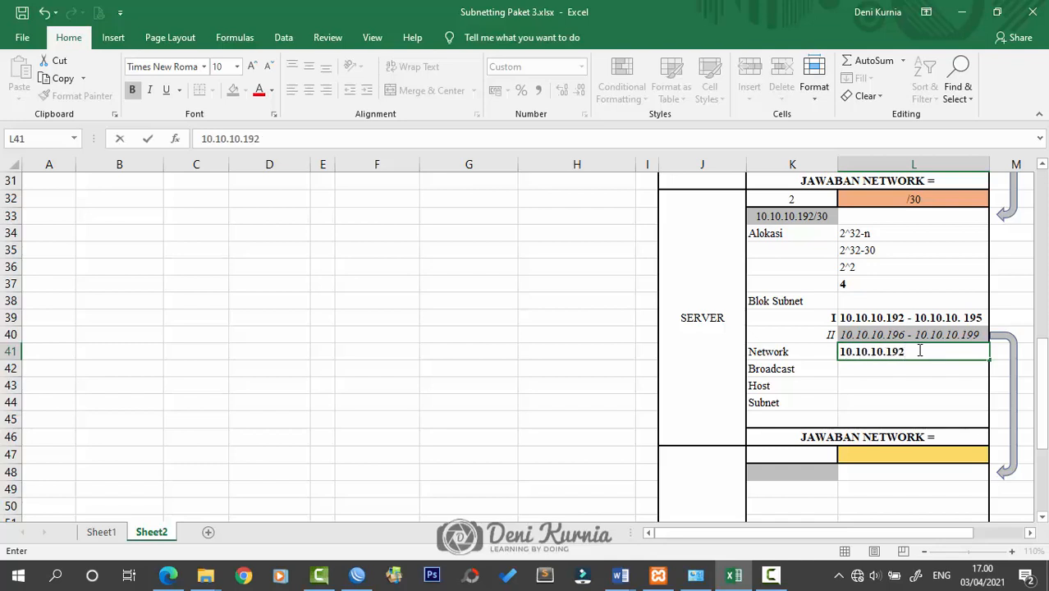
pyautogui.write('/30')
pyautogui.press('Return')
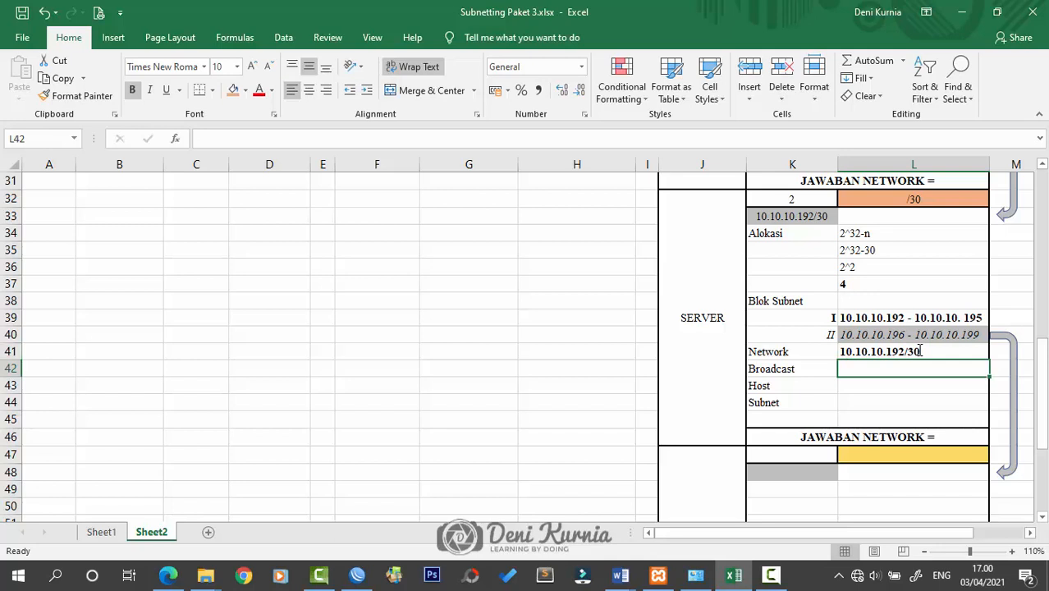
pyautogui.write('10.10.10')
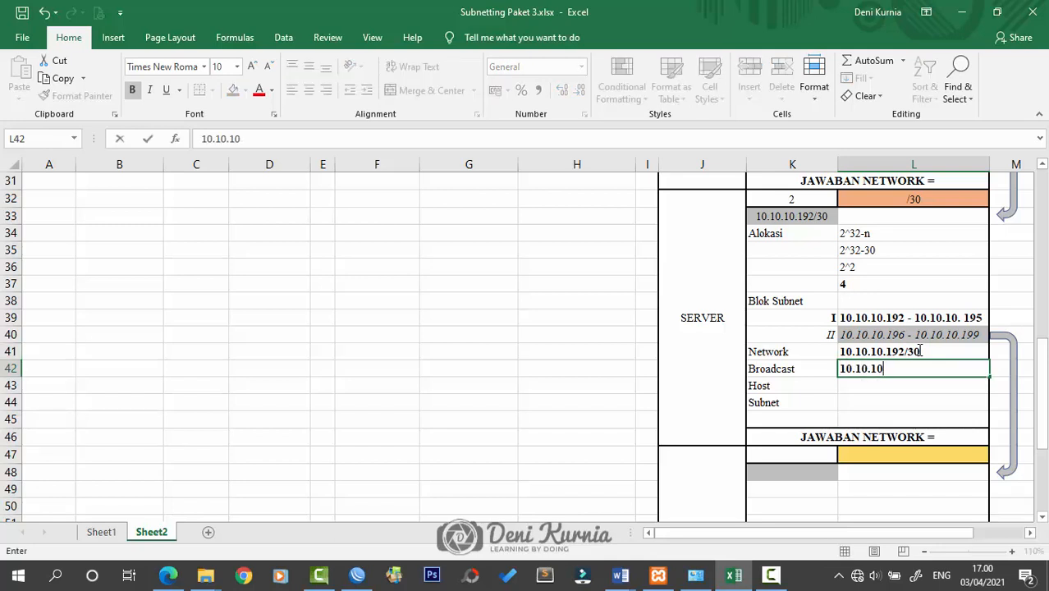
pyautogui.write('.195')
pyautogui.press('Return')
# Enter the SERVER host range 10.10.10.193 - 10.10.10.194
pyautogui.write('1')
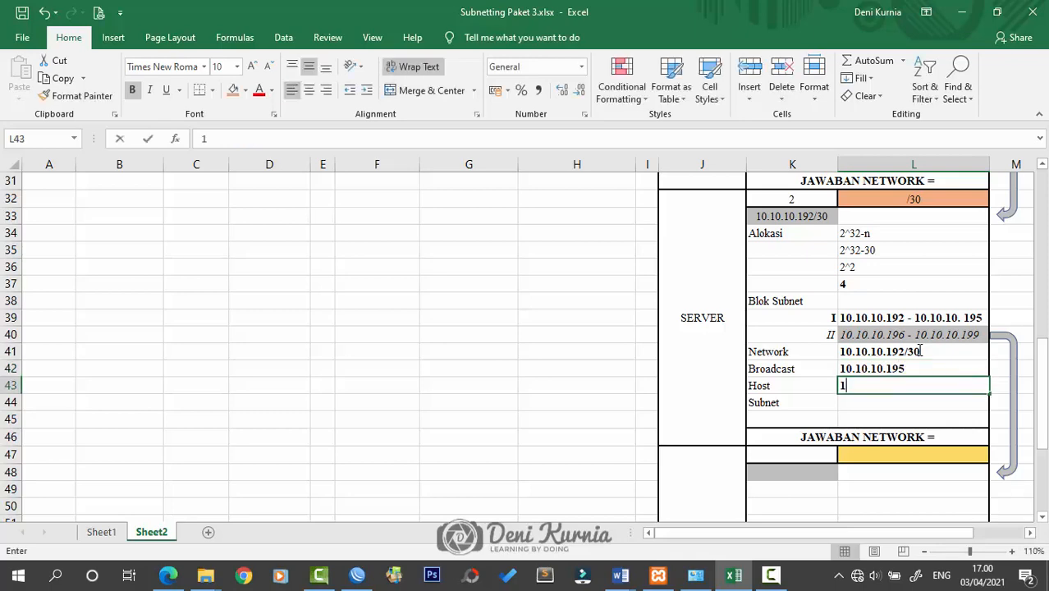
pyautogui.write('0.10.10.193')
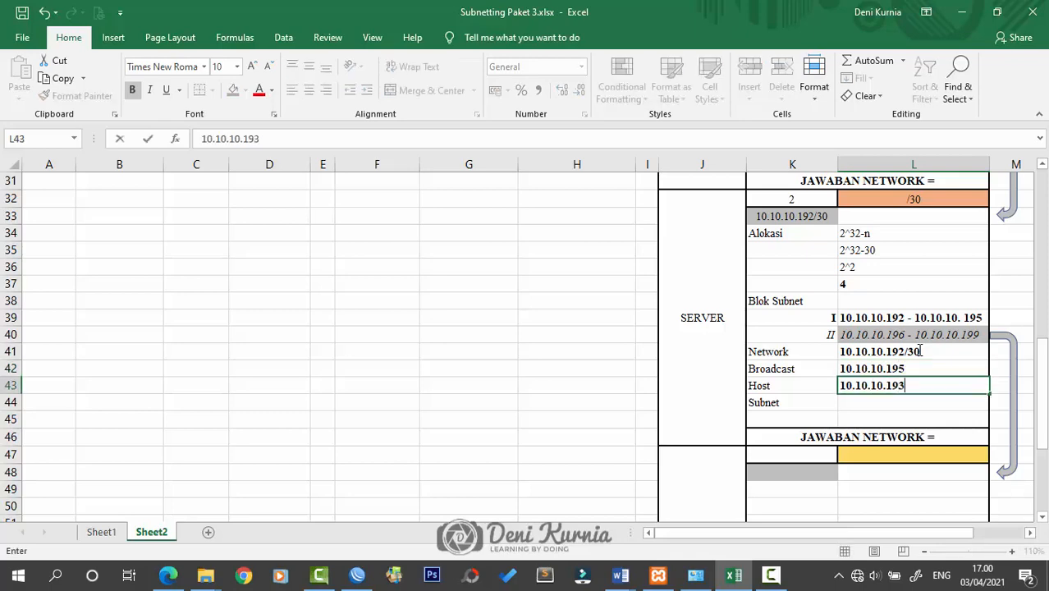
pyautogui.write(' - 10.10.10.')
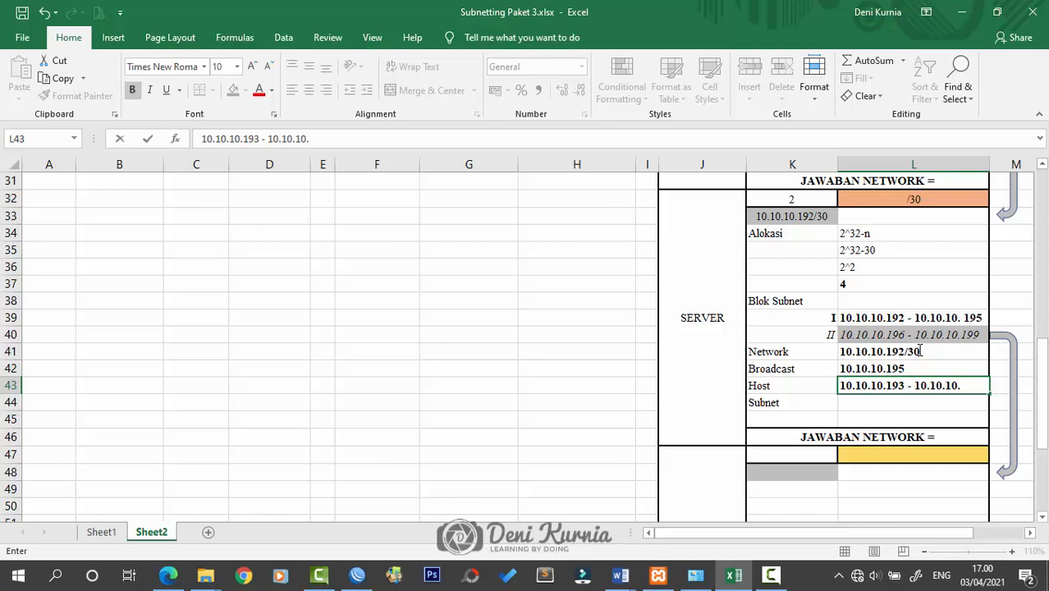
pyautogui.write('194')
pyautogui.press('Return')
# Look up /30 in the prefix table and enter subnet mask 255.255.255.252
pyautogui.scroll(8, 273, 368)
pyautogui.scroll(2, 273, 368)
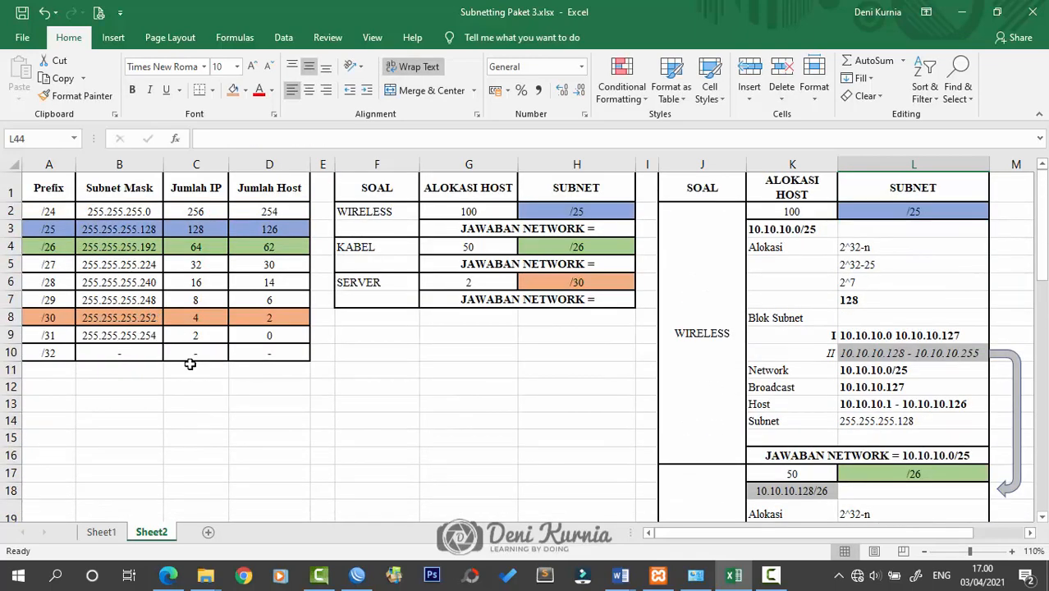
pyautogui.click(6, 320)
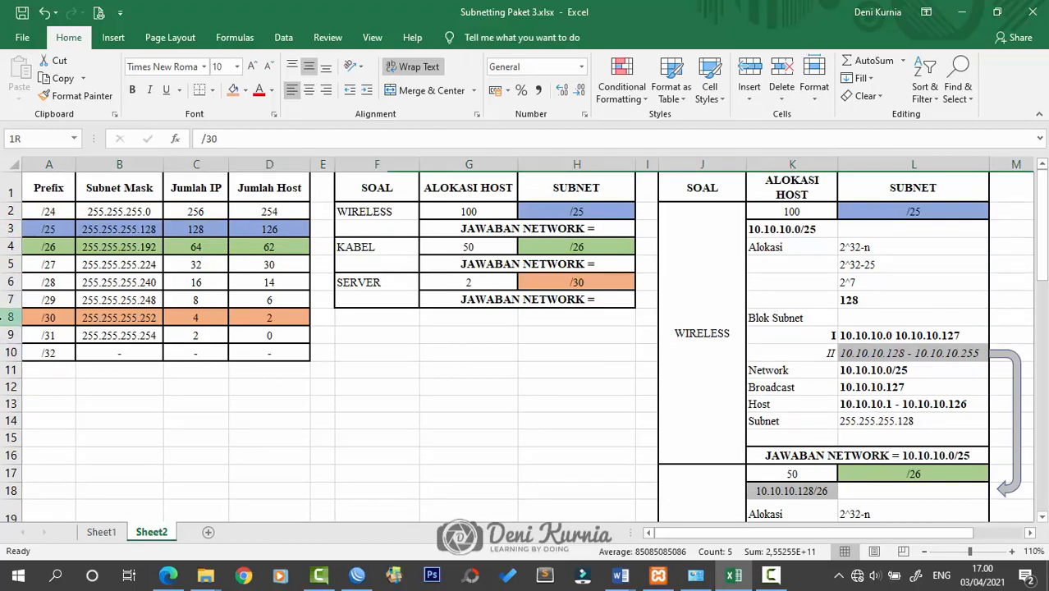
pyautogui.scroll(-6, 750, 376)
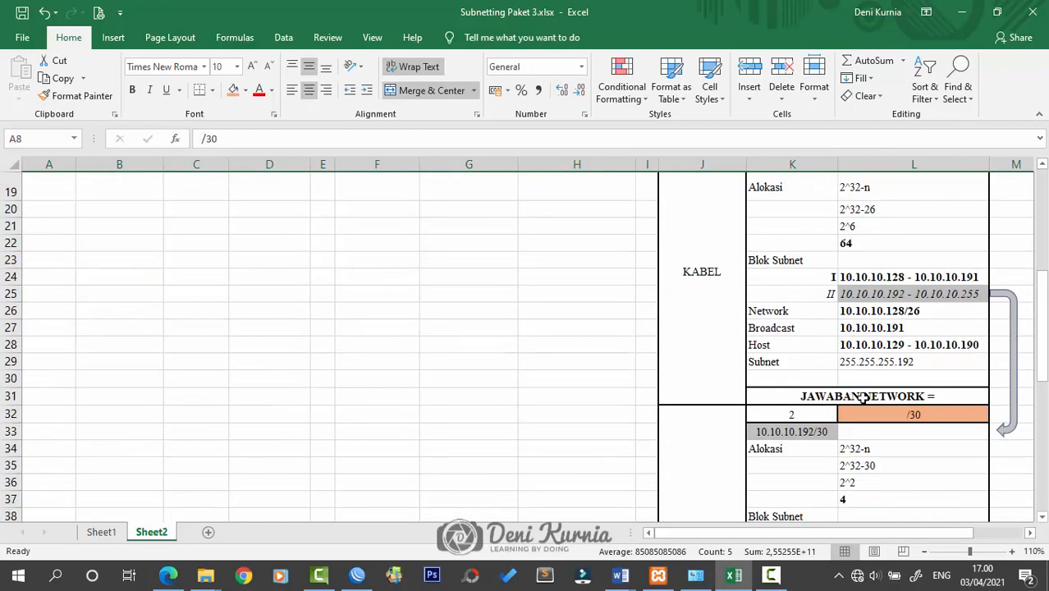
pyautogui.scroll(-4, 891, 411)
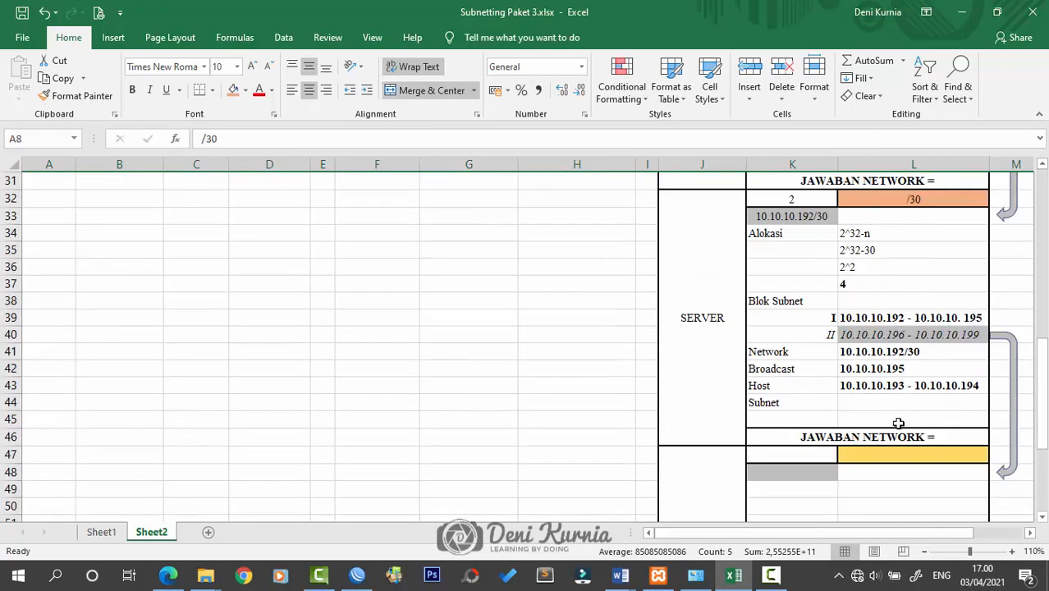
pyautogui.click(881, 401)
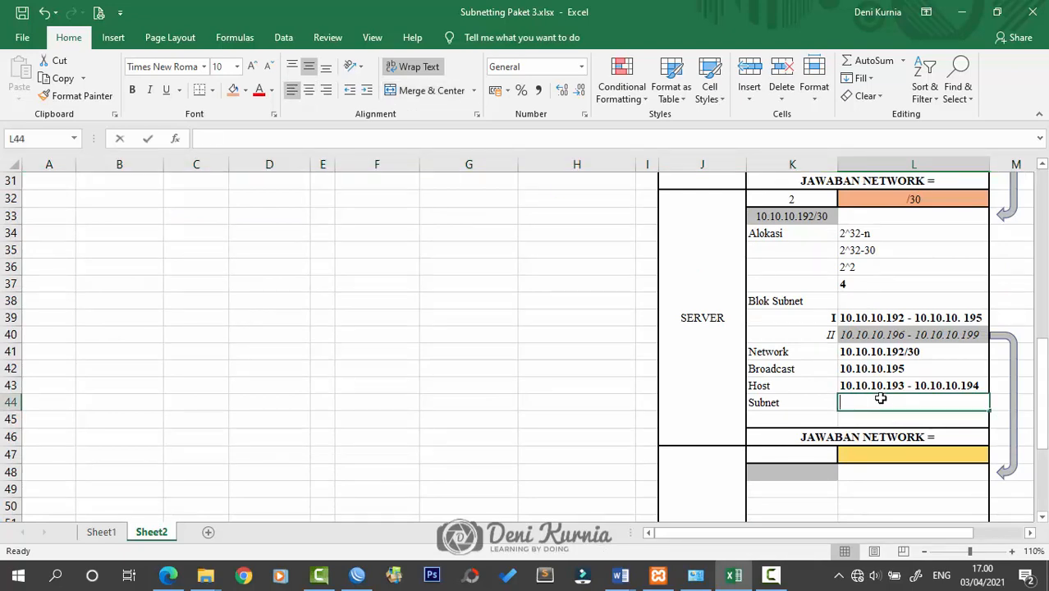
pyautogui.write('10.10.10.')
pyautogui.press('BackSpace')
pyautogui.press('BackSpace')
pyautogui.press('BackSpace')
pyautogui.press('BackSpace')
pyautogui.press('BackSpace')
pyautogui.press('BackSpace')
pyautogui.press('BackSpace')
pyautogui.press('BackSpace')
pyautogui.press('BackSpace')
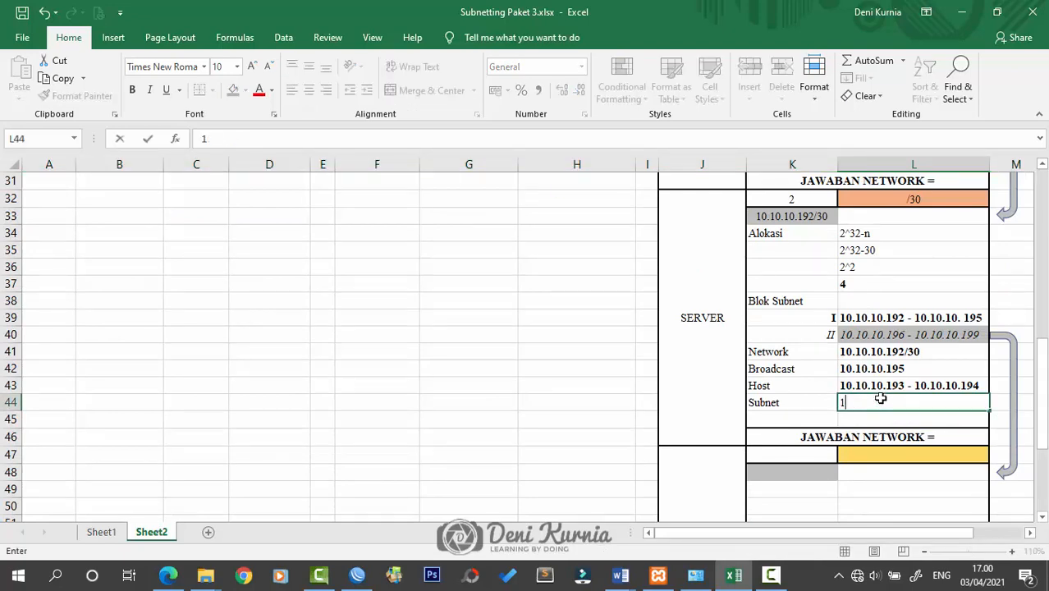
pyautogui.write('255.255.2')
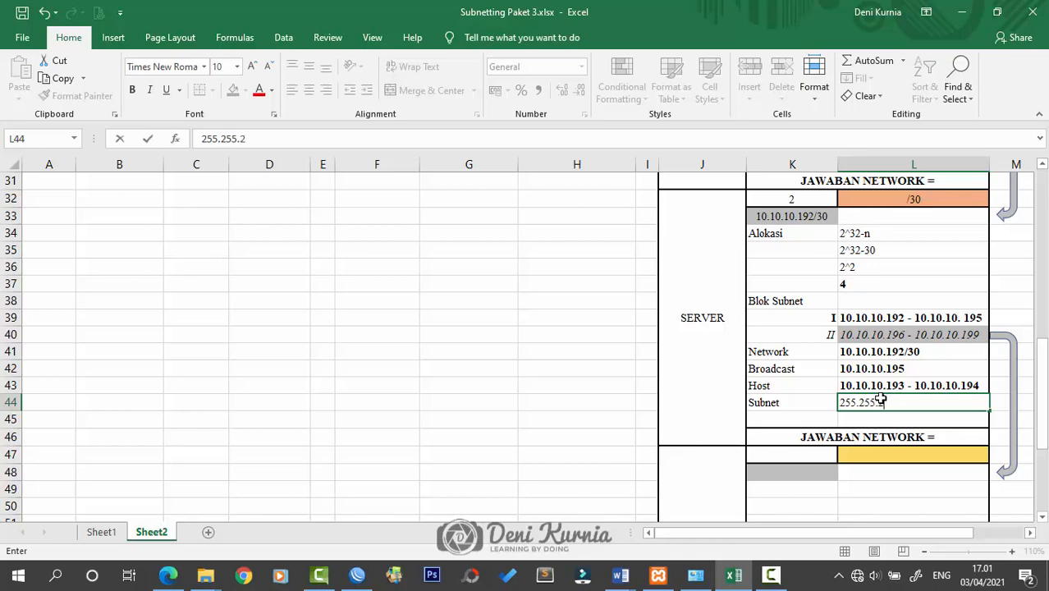
pyautogui.write('55.255.252')
pyautogui.press('Return')
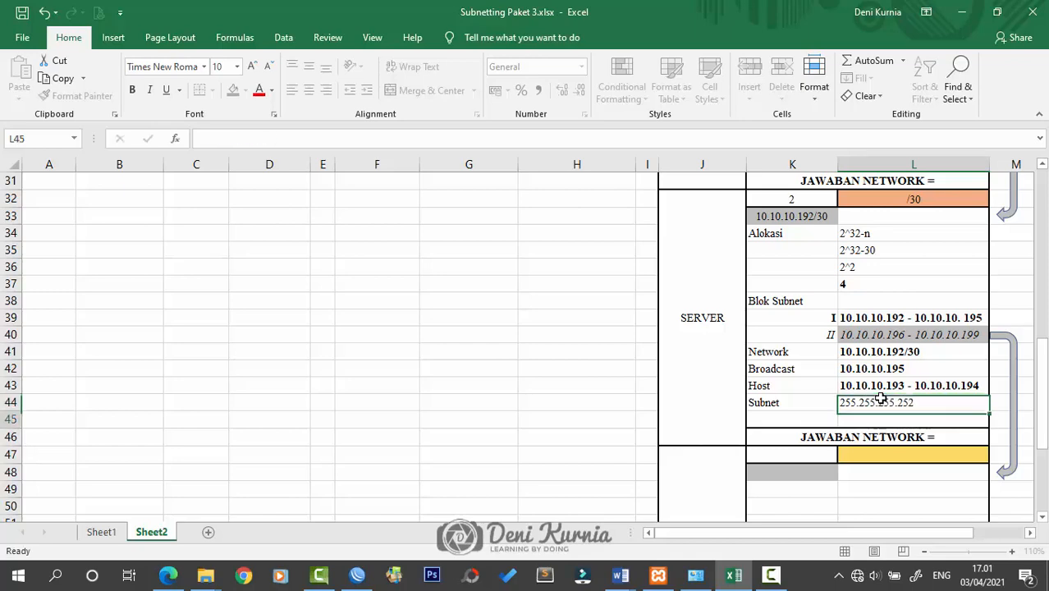
pyautogui.scroll(9, 881, 399)
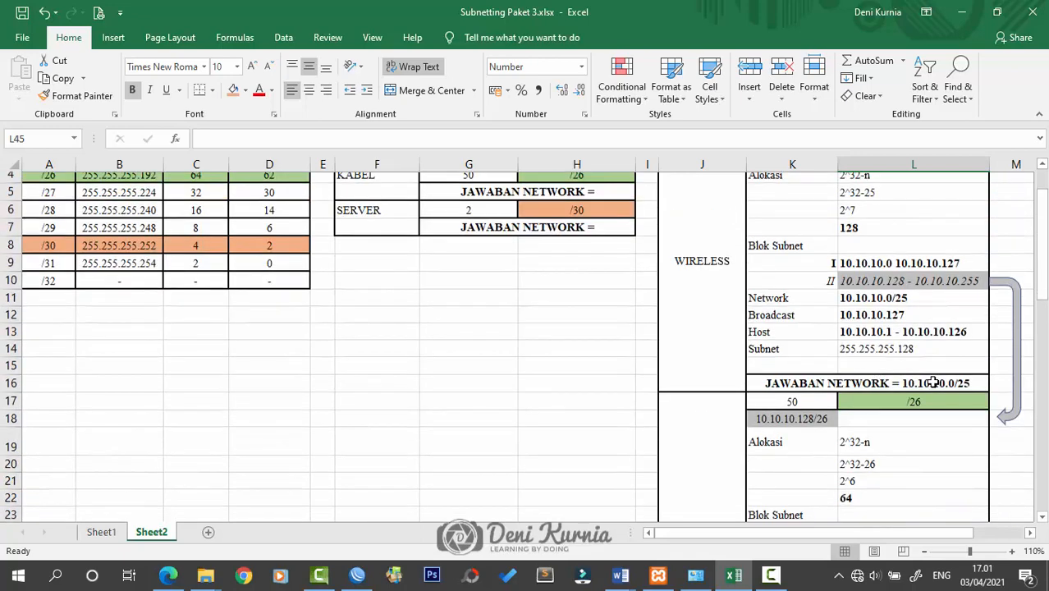
# Append 10.10.10.128/26 to the KABEL 'JAWABAN NETWORK =' line, following the WIRELESS answer
pyautogui.scroll(-1, 934, 383)
pyautogui.click(943, 335)
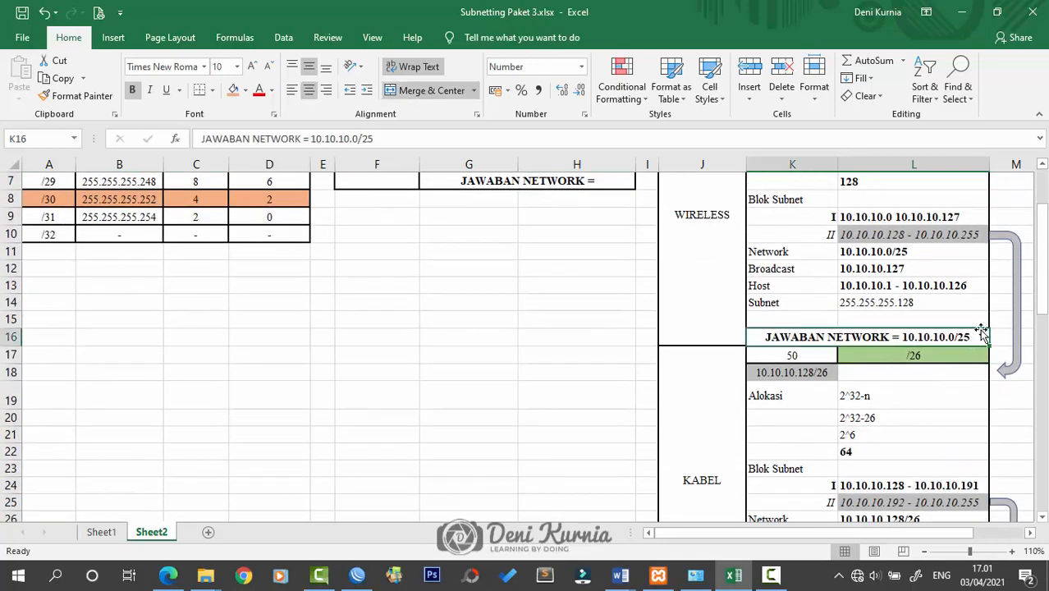
pyautogui.scroll(-4, 981, 335)
pyautogui.click(964, 396)
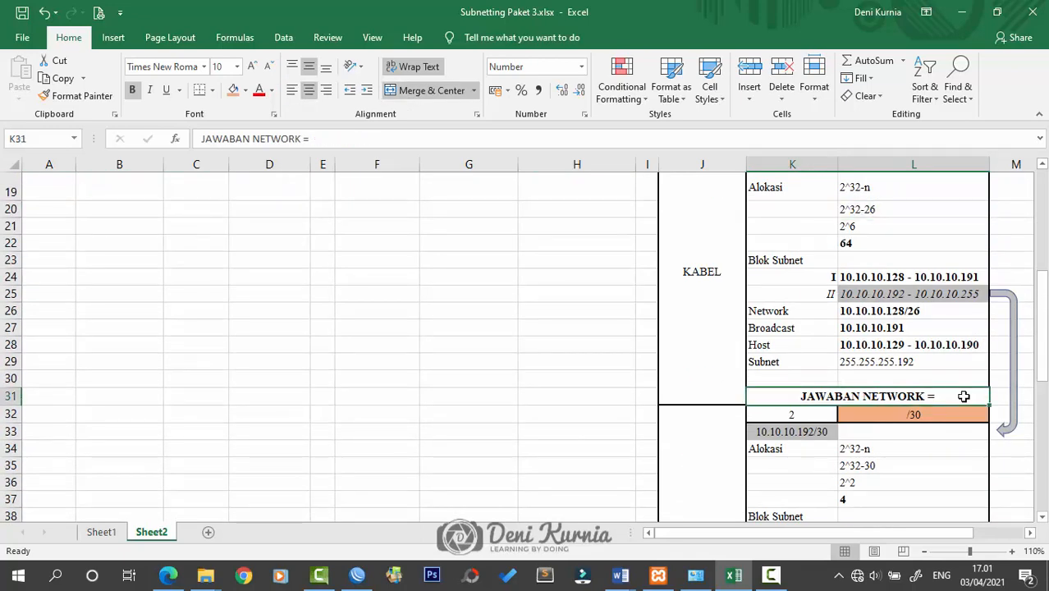
pyautogui.doubleClick(964, 397)
pyautogui.write('10.10.10.')
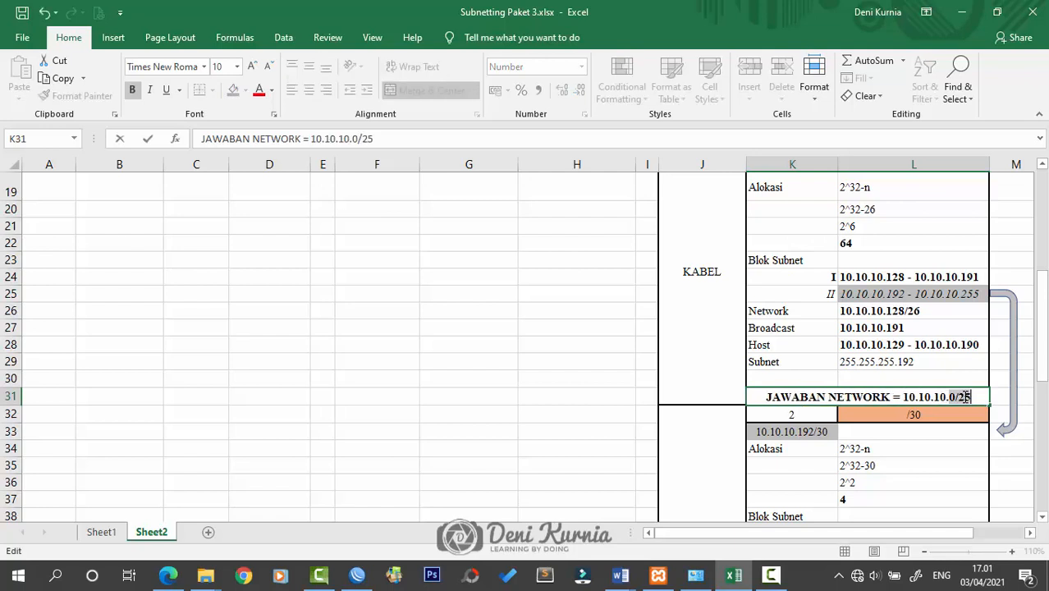
pyautogui.write('12')
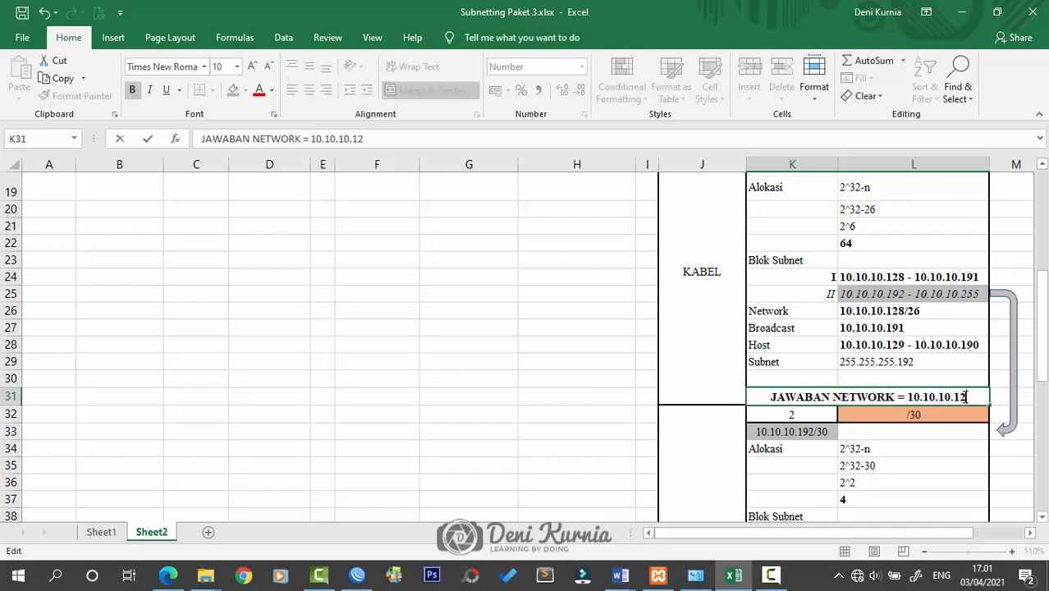
pyautogui.write('8/')
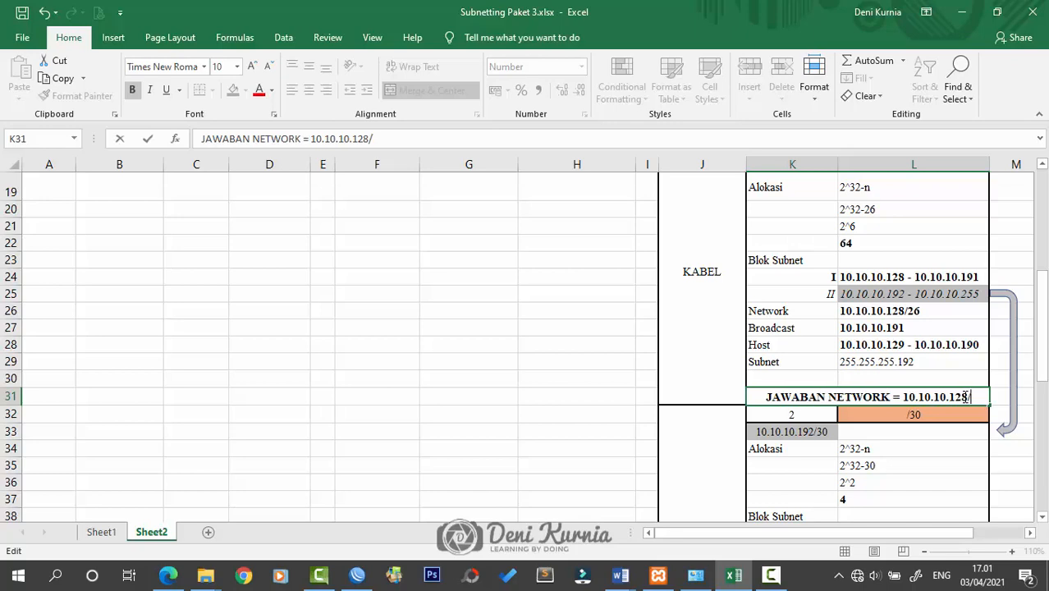
pyautogui.write('26')
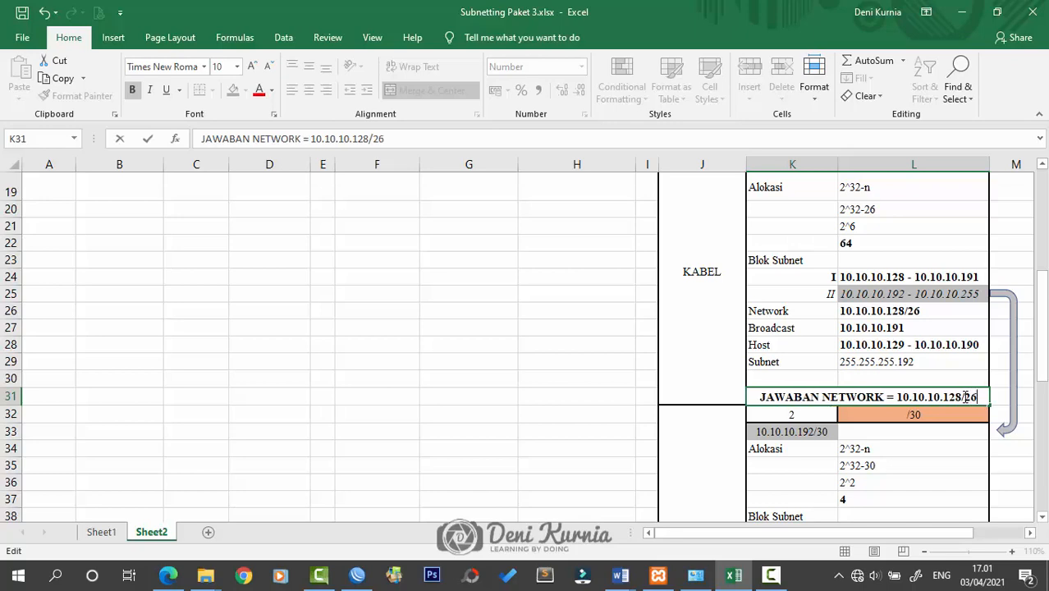
pyautogui.press('Return')
# Append 10.10.10.192/30 to the SERVER 'JAWABAN NETWORK =' line
pyautogui.scroll(-4, 981, 410)
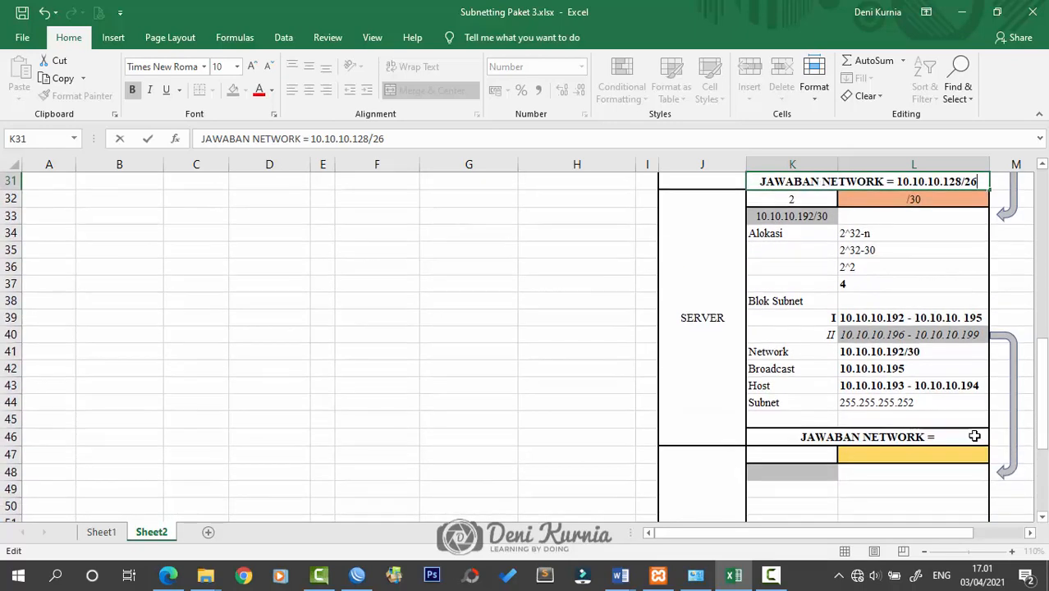
pyautogui.click(974, 438)
pyautogui.doubleClick(975, 438)
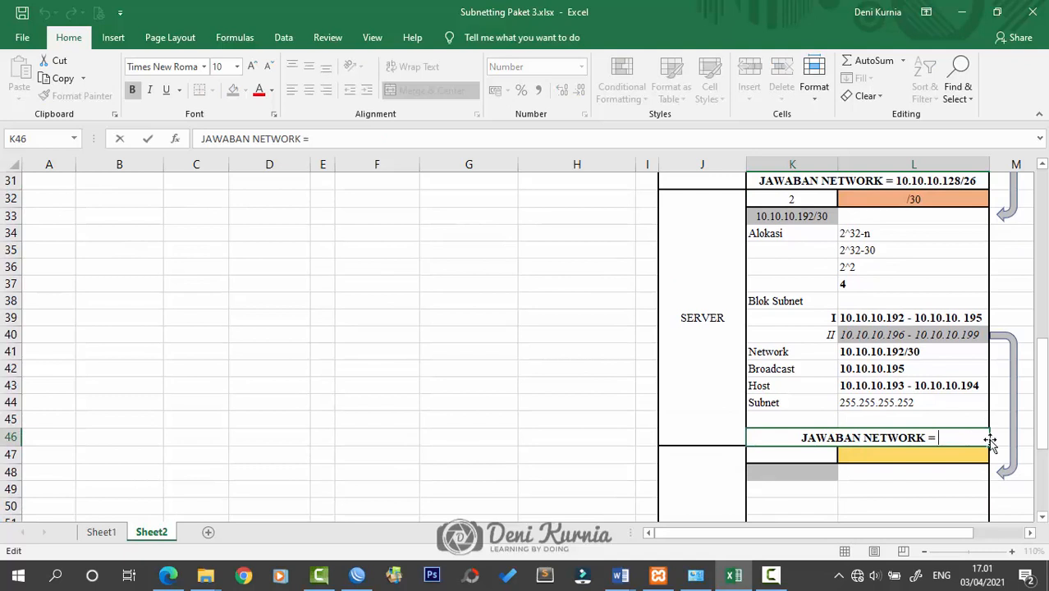
pyautogui.write('10.10.10.')
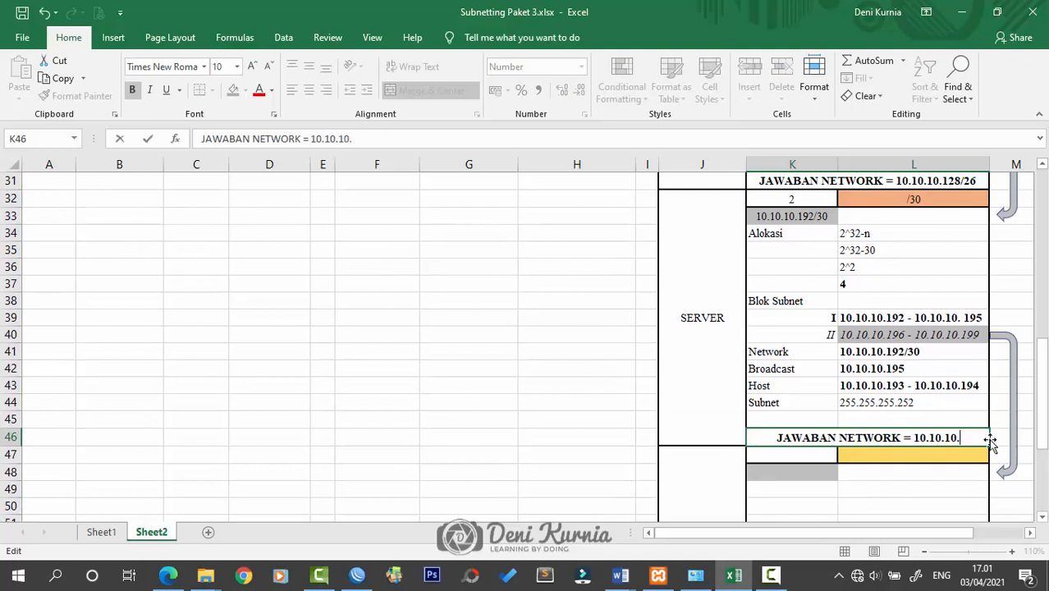
pyautogui.write('192/')
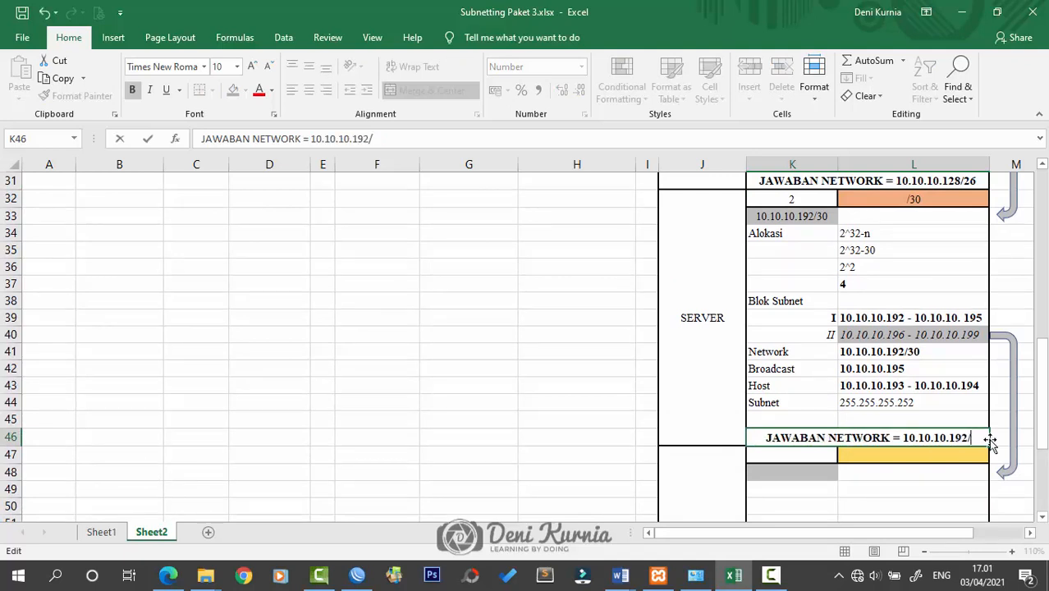
pyautogui.write('30')
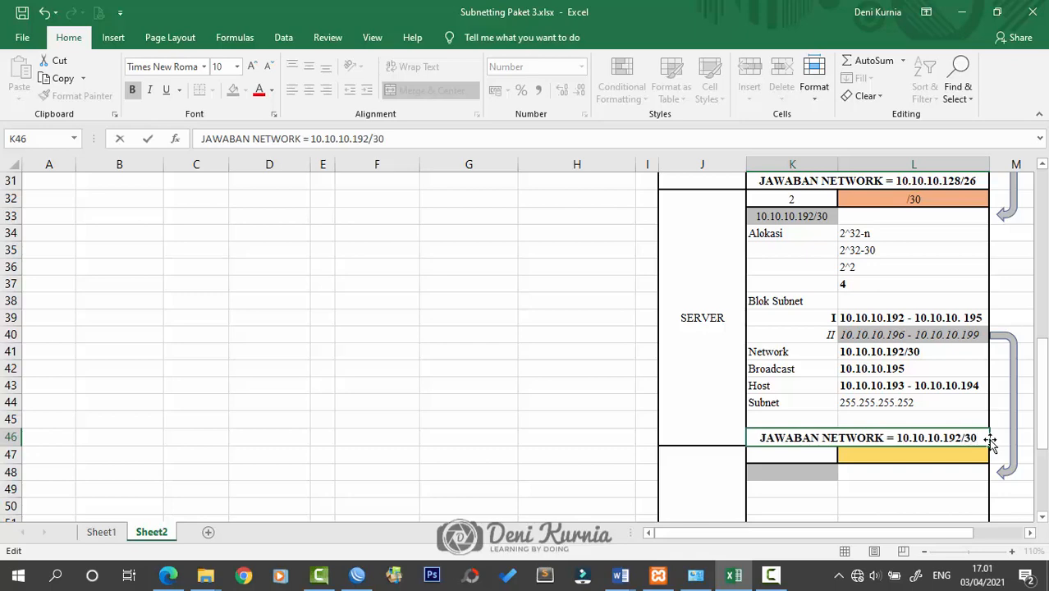
pyautogui.press('Return')
# Switch to the Word network diagram and select the 100 Client label
pyautogui.scroll(4, 991, 439)
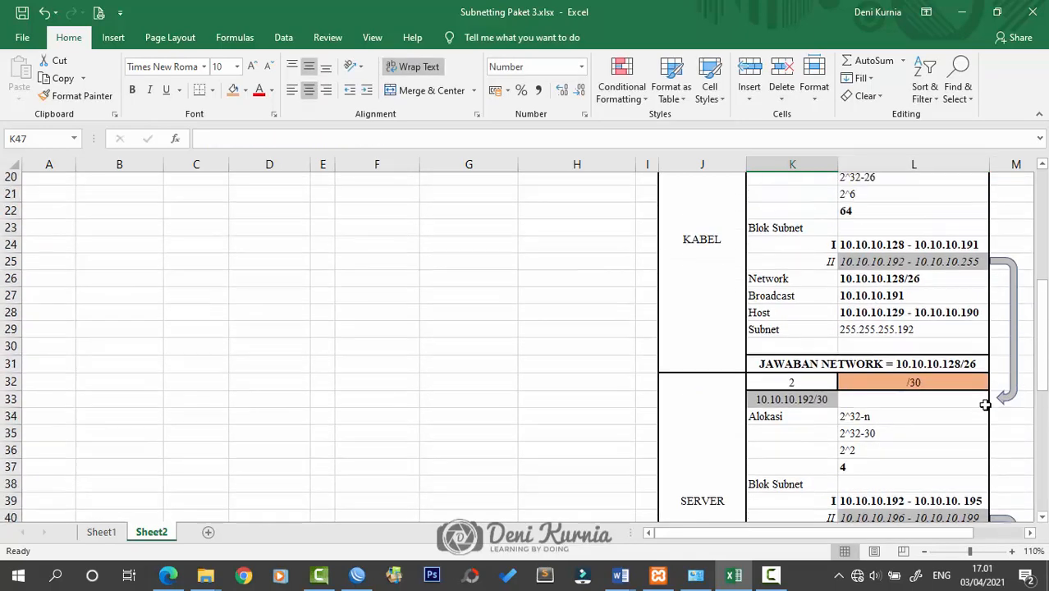
pyautogui.scroll(2, 977, 385)
pyautogui.scroll(-3, 961, 329)
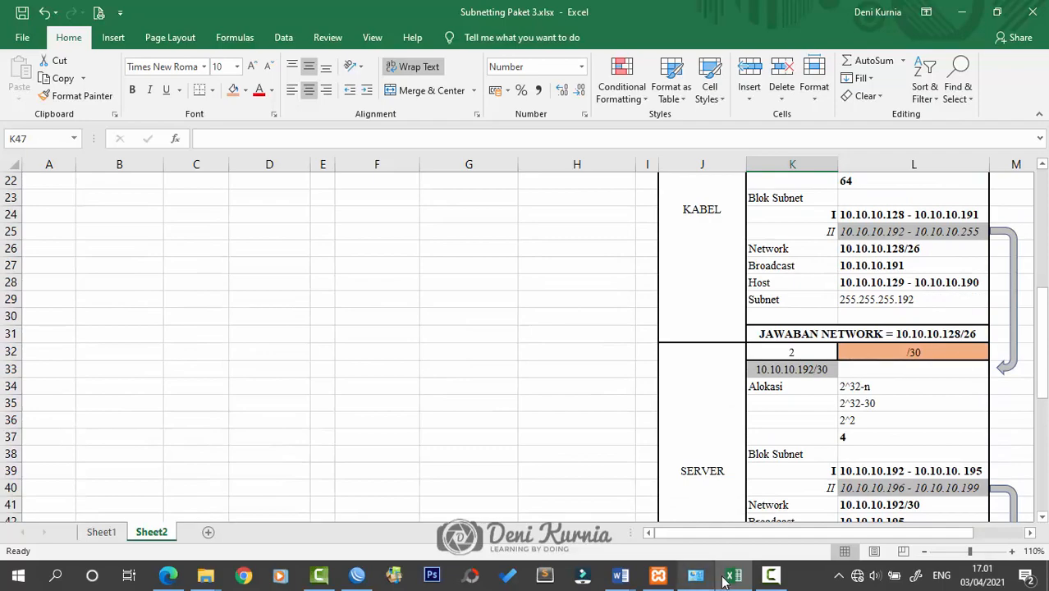
pyautogui.moveTo(621, 575)
pyautogui.moveTo(735, 493)
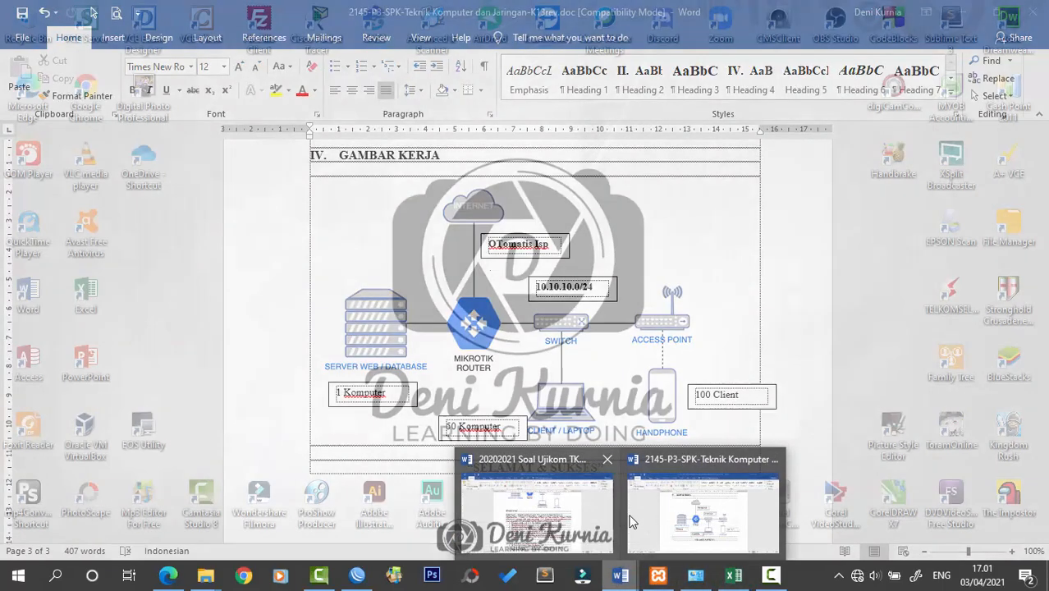
pyautogui.click(632, 521)
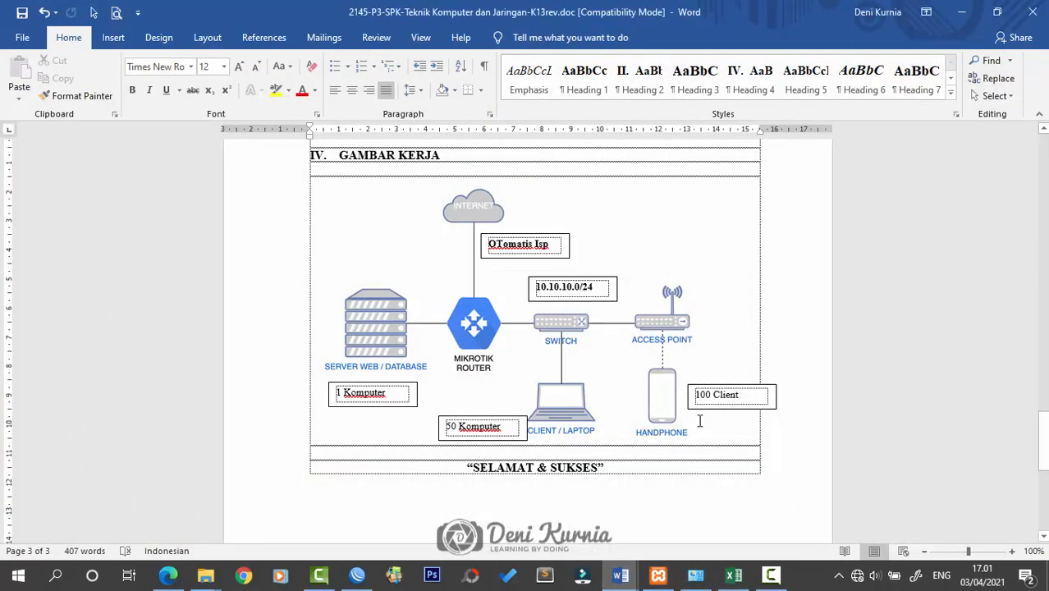
pyautogui.click(753, 396)
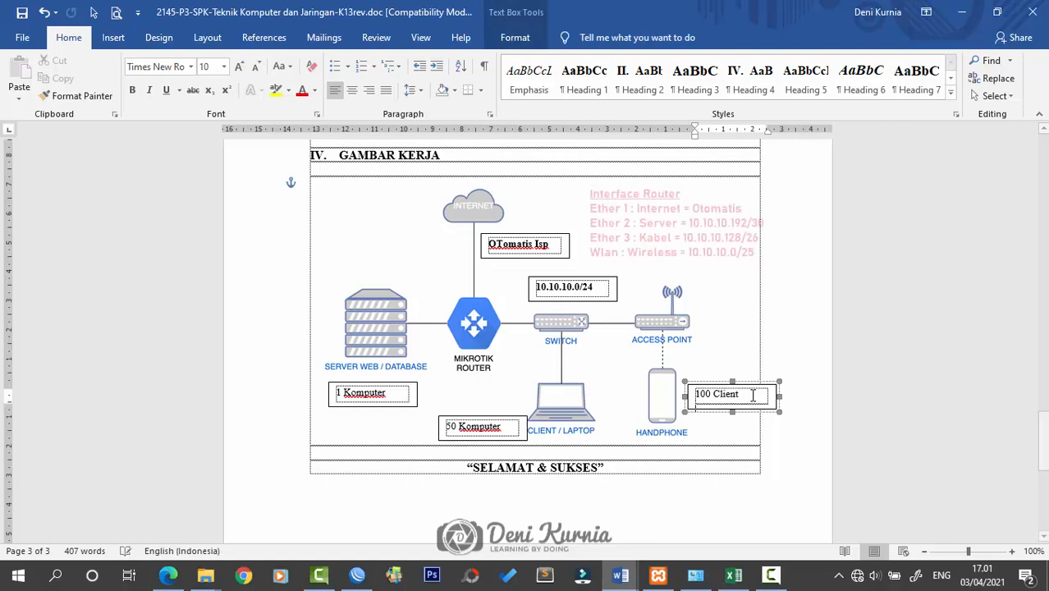
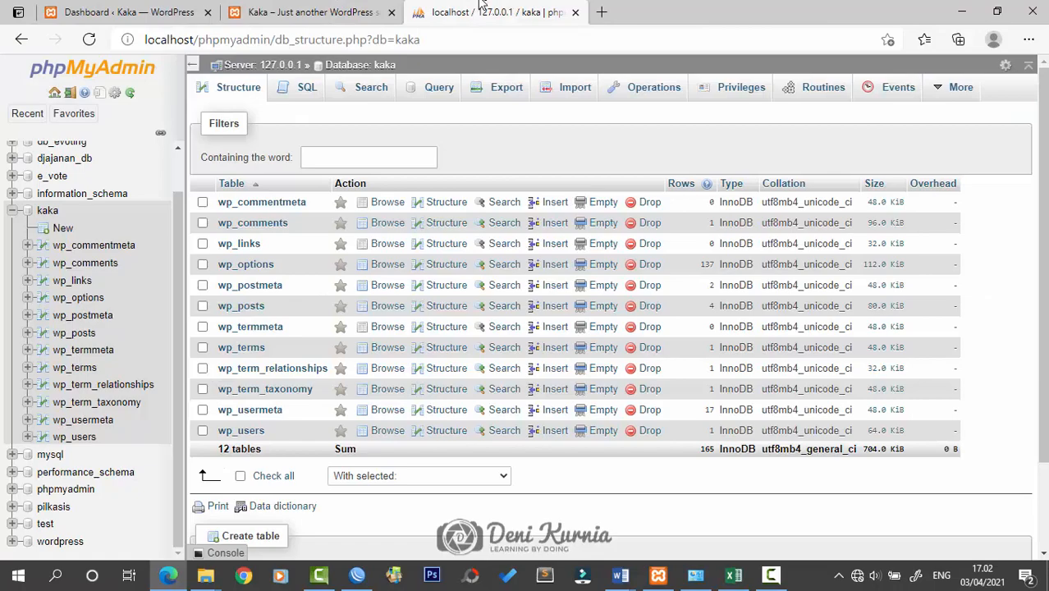
# Check the kaka database's 12 WordPress tables in phpMyAdmin, then minimize the browser
pyautogui.click(193, 10)
pyautogui.click(349, 10)
pyautogui.click(492, 11)
pyautogui.click(958, 12)
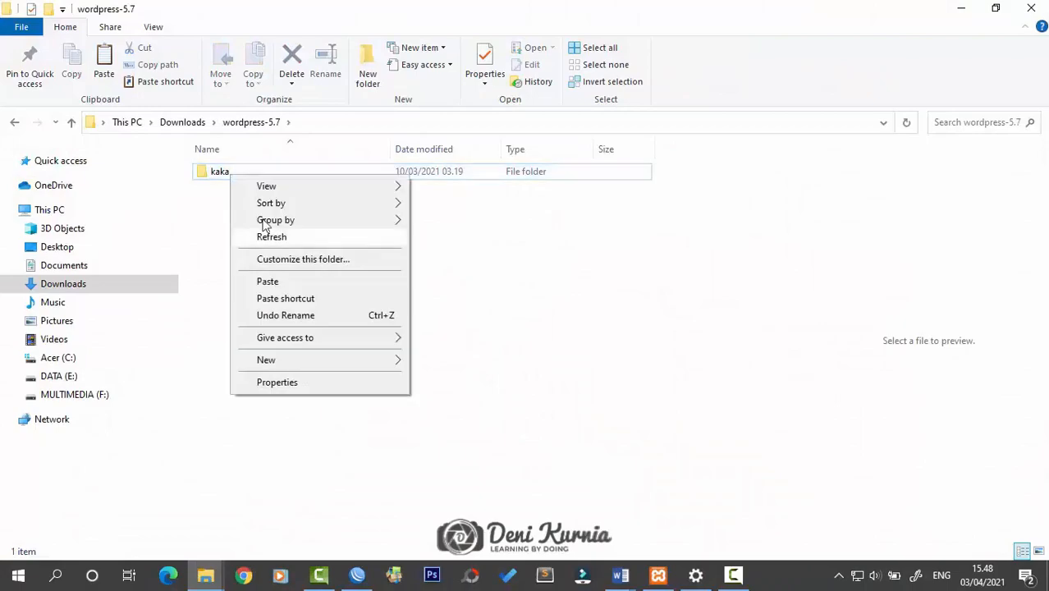
pyautogui.press('Escape')
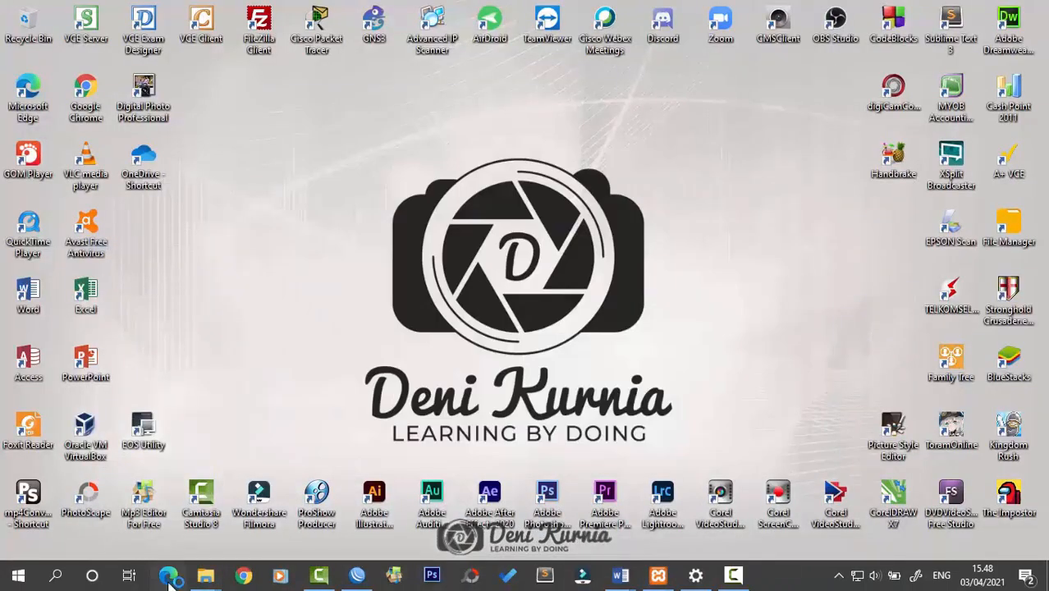
# Load localhost/kaka in the browser and open phpMyAdmin at localhost/php in a second tab
pyautogui.click(169, 577)
pyautogui.write('localhost/kaka')
pyautogui.press('Return')
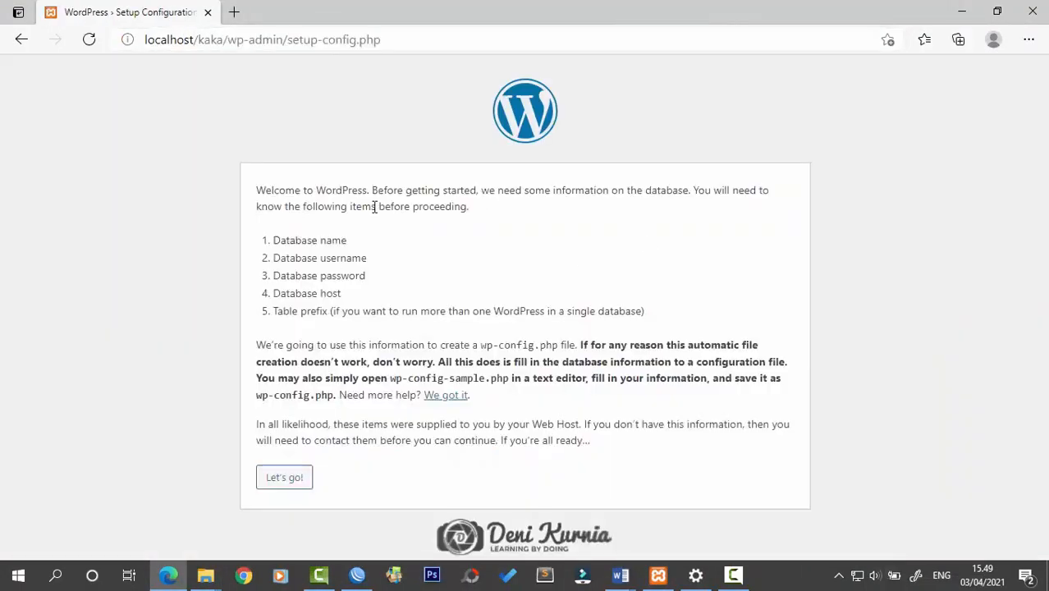
pyautogui.hotkey('ctrl', 't')
pyautogui.write('localhost/phpmyadmin/server_databases.php?server=1')
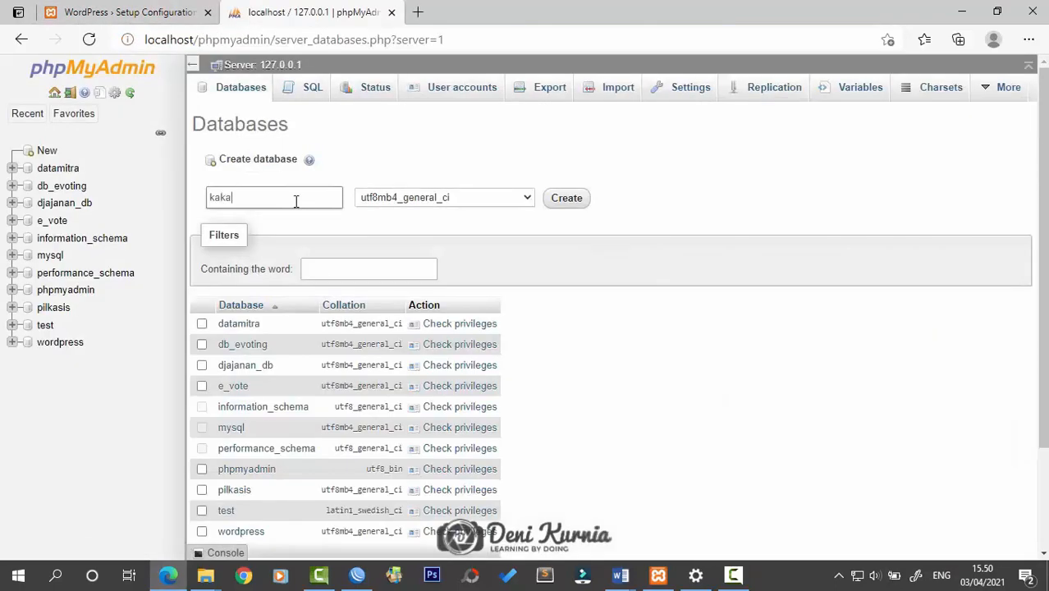
pyautogui.press('Return')
pyautogui.click(156, 13)
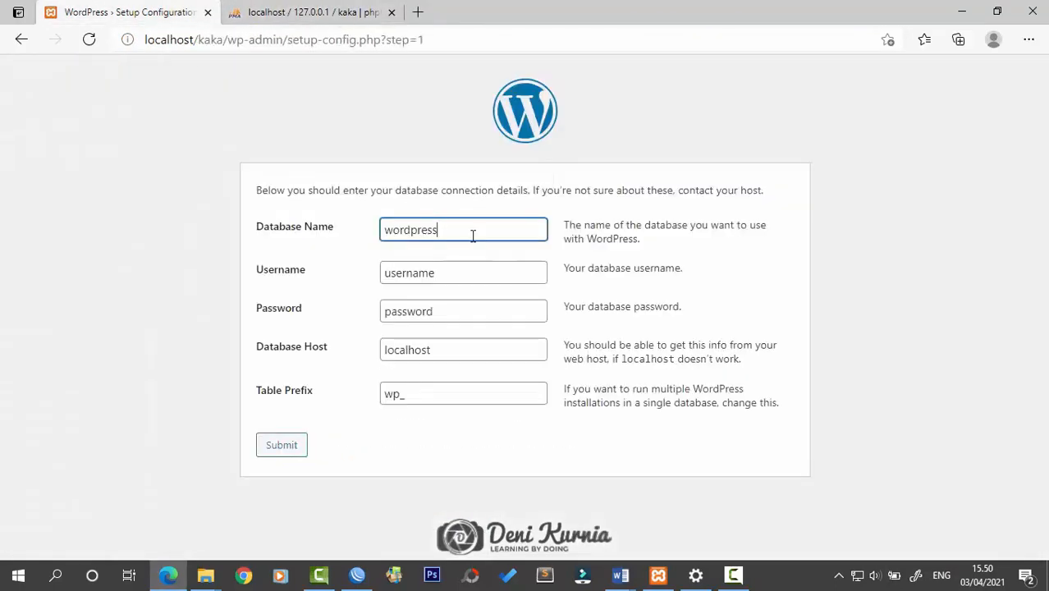
# Submit WordPress database settings: database kaka, user root, empty password
pyautogui.doubleClick(470, 230)
pyautogui.write('kaka')
pyautogui.press('Tab')
pyautogui.write('root')
pyautogui.press('Tab')
pyautogui.press('BackSpace')
pyautogui.click(470, 345)
pyautogui.click(285, 441)
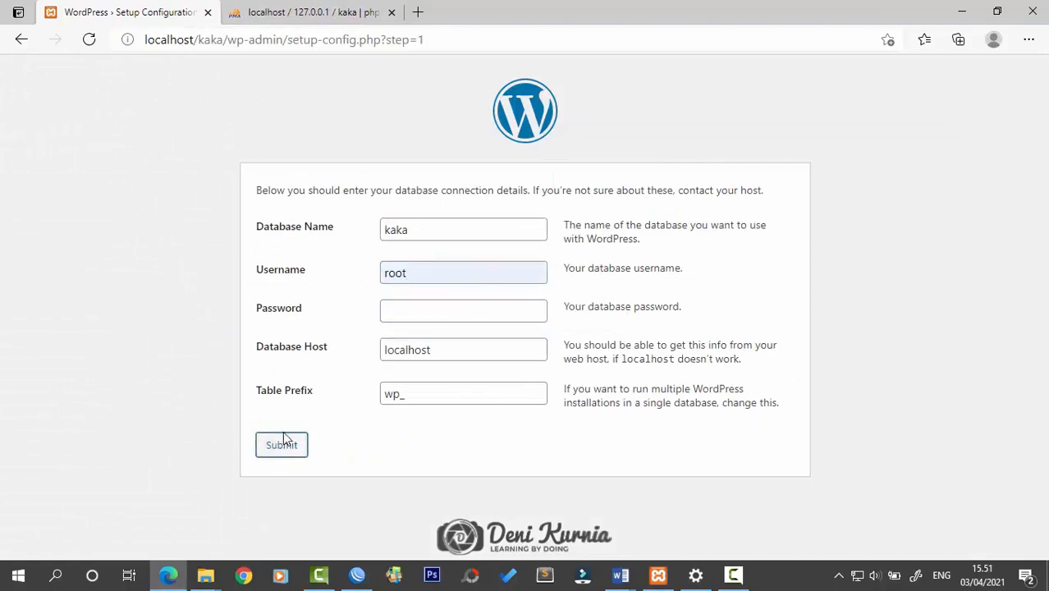
# Install WordPress with site title Kaka, admin user Admin123, a weak password and the admin's e-mail
pyautogui.click(308, 244)
pyautogui.write('Kaka')
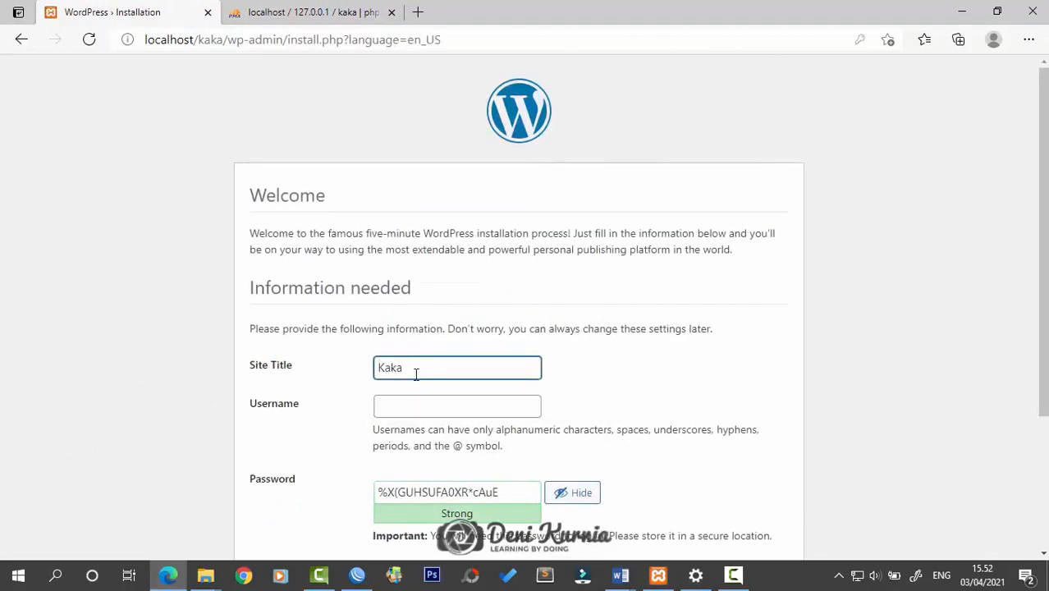
pyautogui.press('Tab')
pyautogui.write('Admin123')
pyautogui.press('Tab')
pyautogui.scroll(-1, 419, 370)
pyautogui.write('Admin')
pyautogui.scroll(-1, 752, 331)
pyautogui.write('123')
pyautogui.scroll(-1, 437, 262)
pyautogui.click(379, 347)
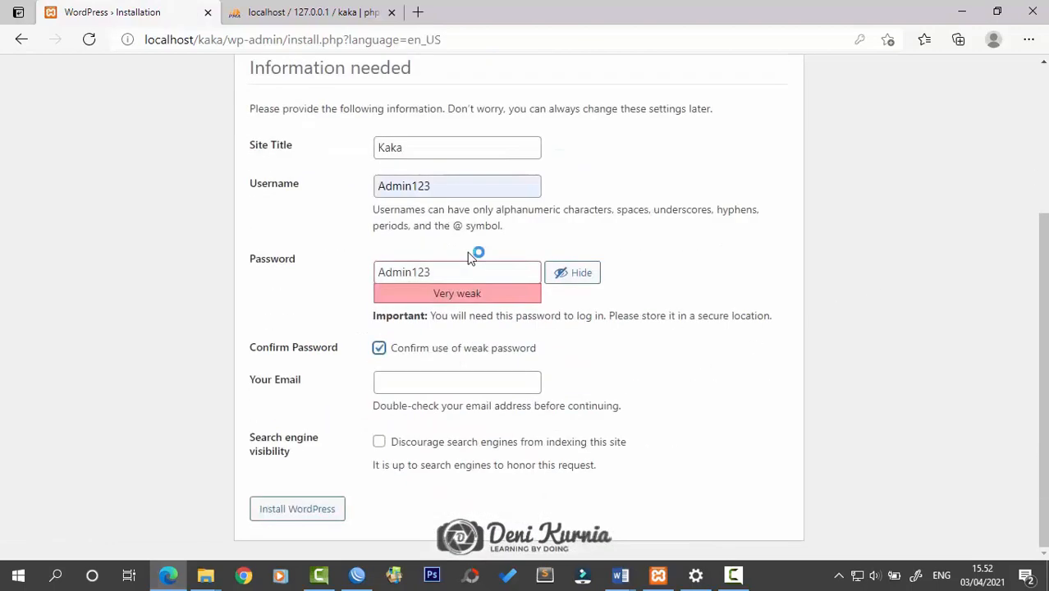
pyautogui.click(391, 382)
pyautogui.click(443, 329)
pyautogui.click(297, 510)
# Log in to the WordPress dashboard as Admin123
pyautogui.click(285, 372)
pyautogui.write('Admin123')
pyautogui.press('Tab')
pyautogui.write('Admin123')
pyautogui.click(606, 382)
pyautogui.scroll(-2, 356, 222)
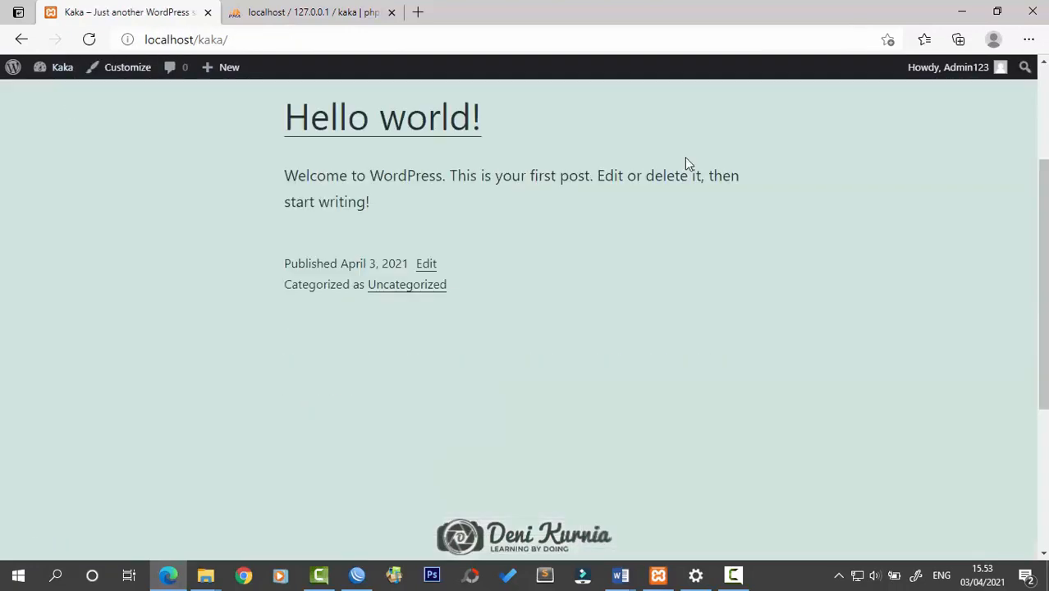
pyautogui.scroll(2, 686, 164)
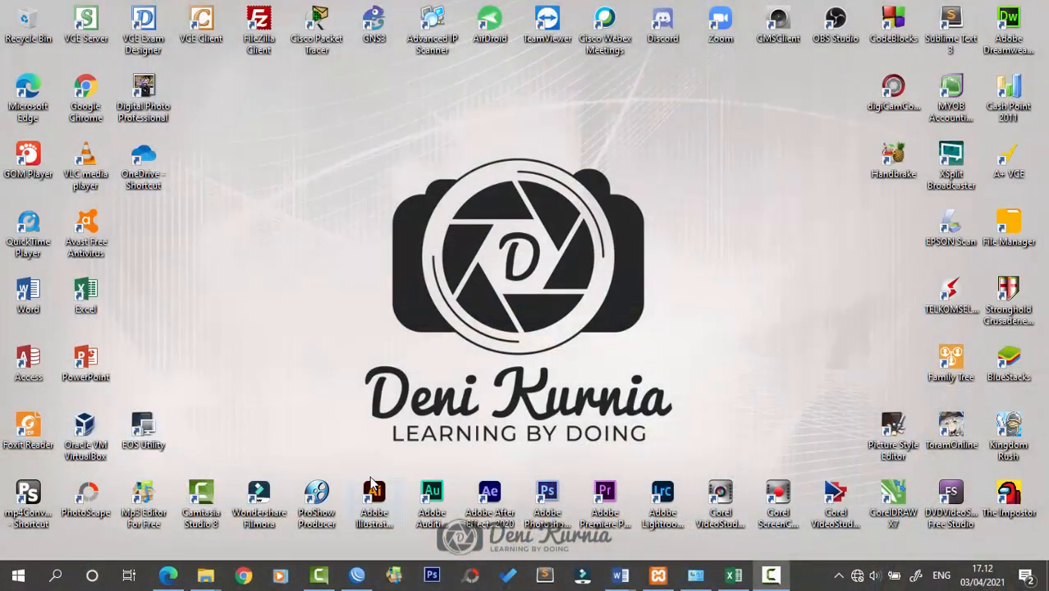
# Refresh WinBox neighbours and connect to the RB941-2nD MikroTik router by its MAC address
pyautogui.click(358, 575)
pyautogui.click(238, 230)
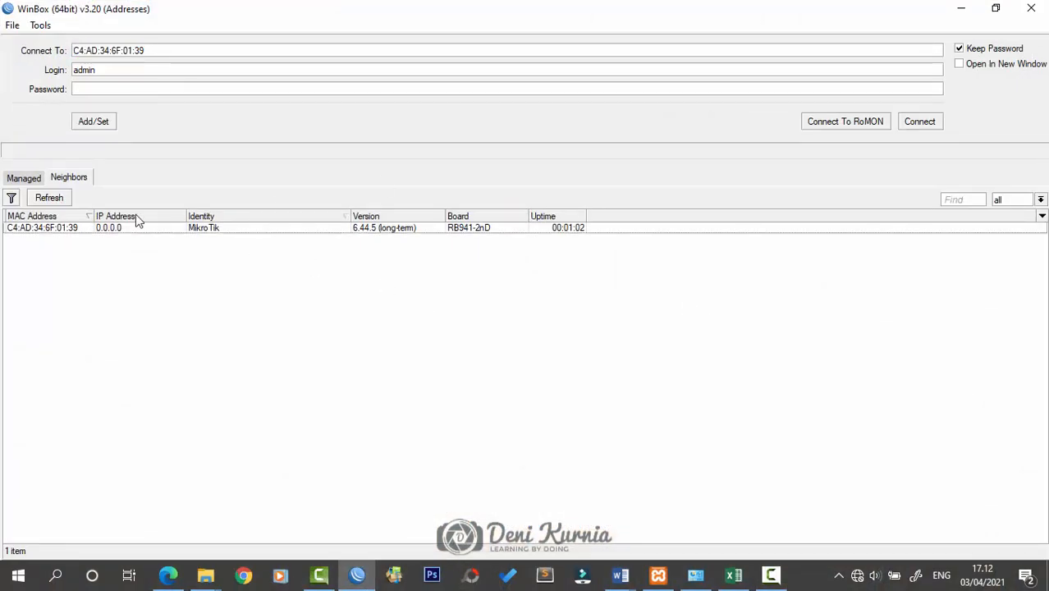
pyautogui.click(50, 198)
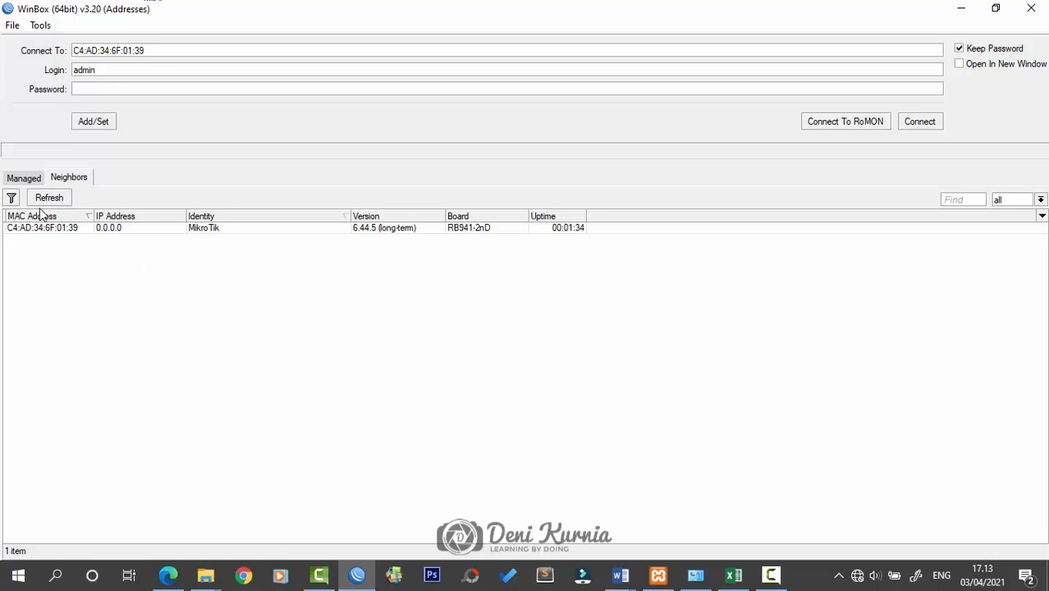
pyautogui.click(50, 234)
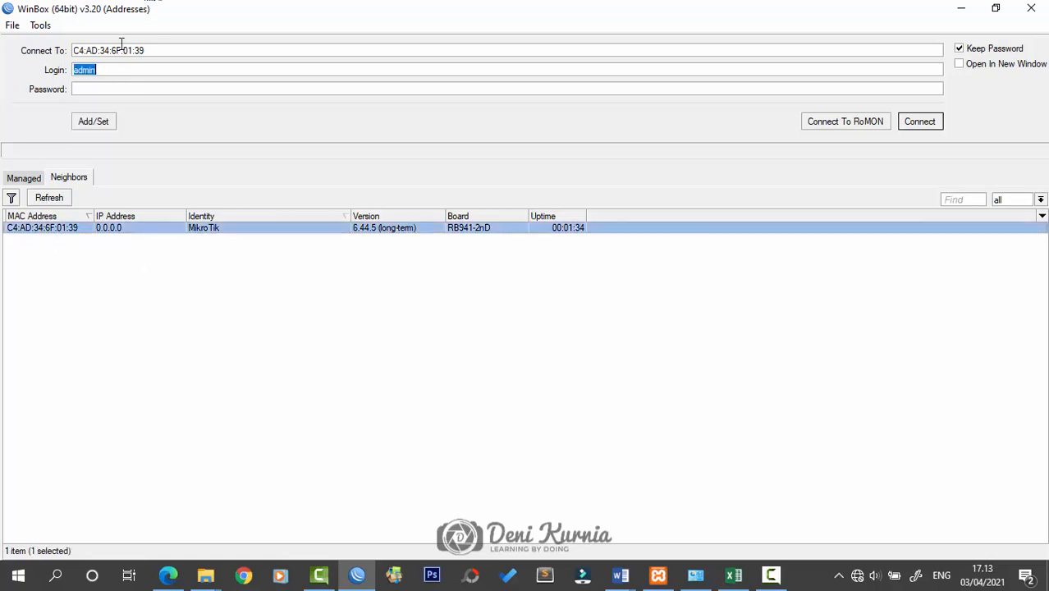
pyautogui.click(932, 123)
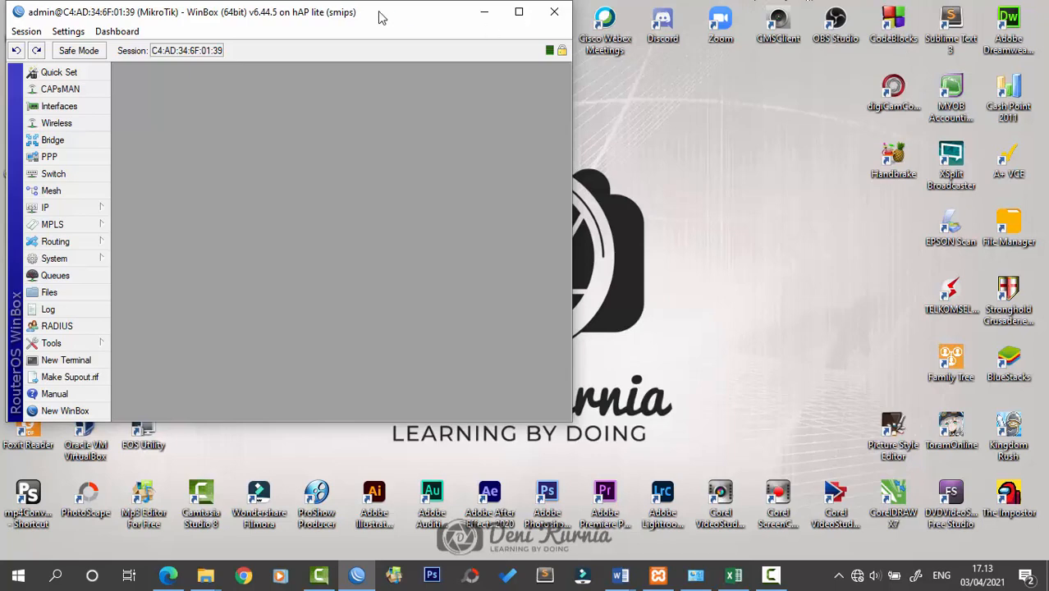
# Maximize the router session and briefly view the six-interface list
pyautogui.click(519, 11)
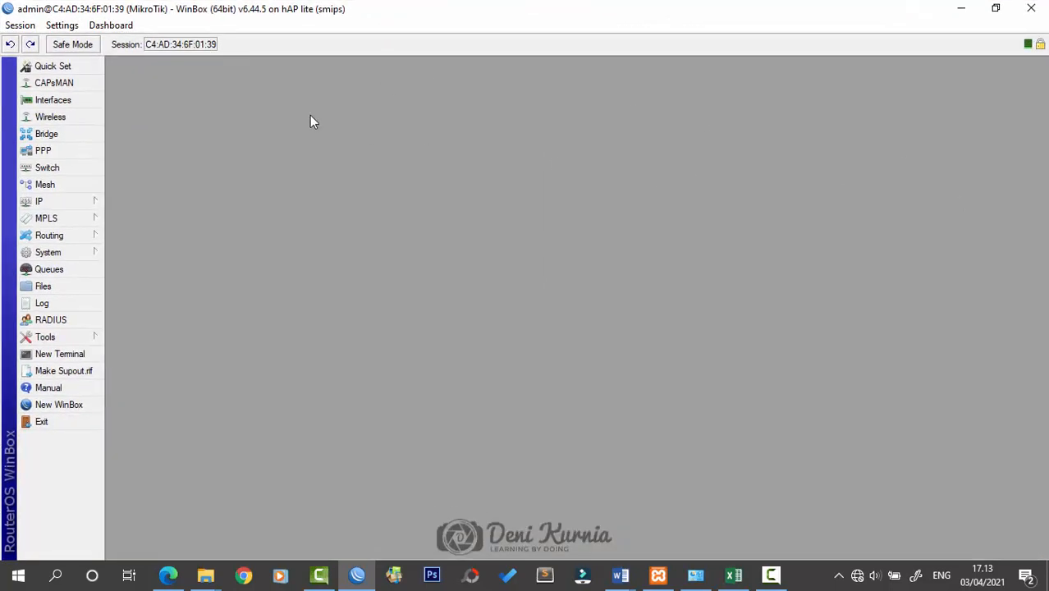
pyautogui.click(62, 100)
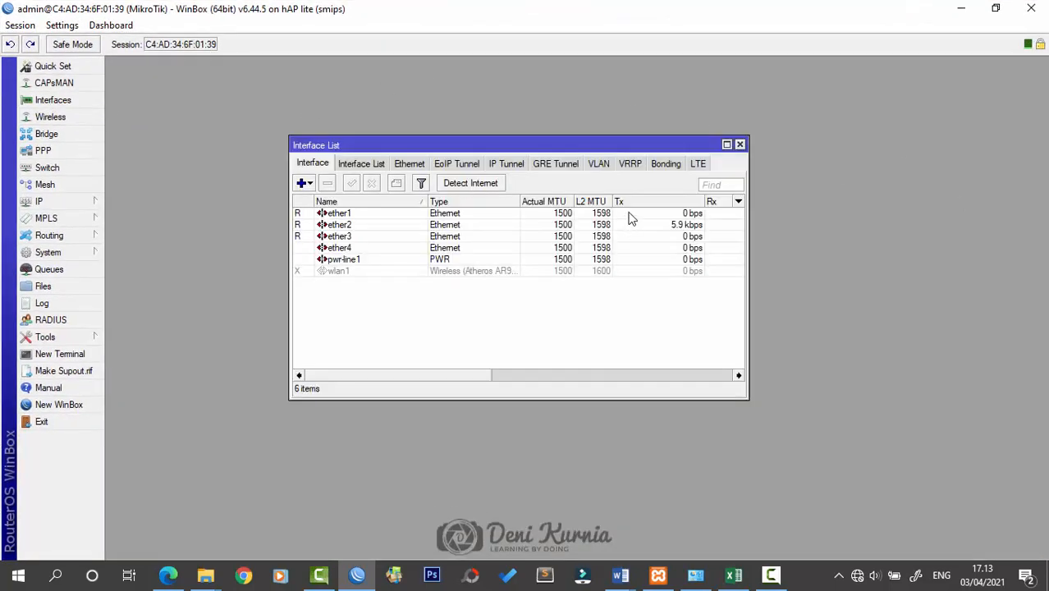
pyautogui.moveTo(503, 140); pyautogui.dragTo(560, 131)
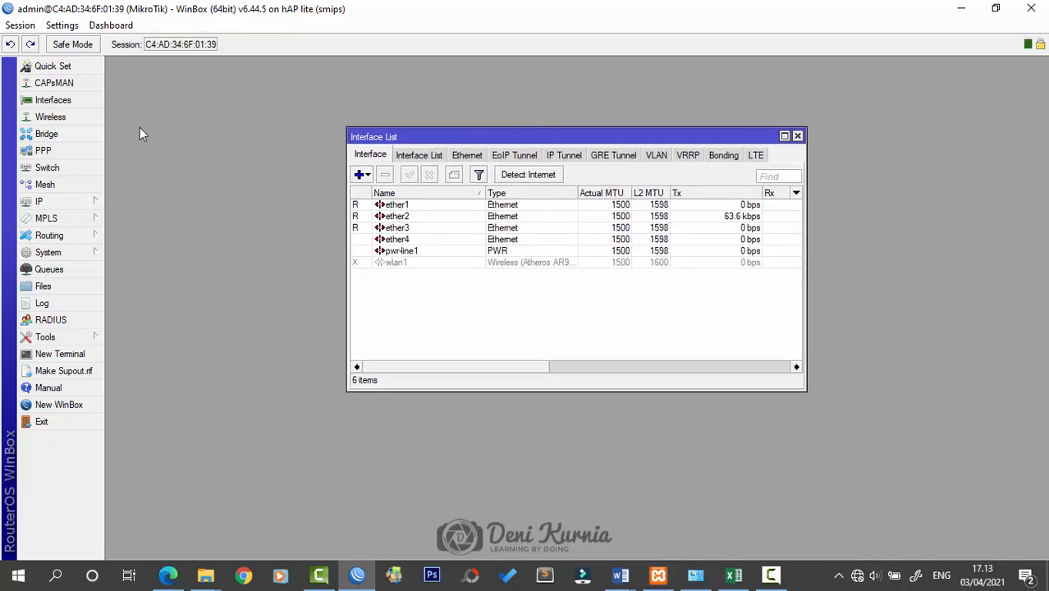
pyautogui.click(797, 137)
# Change the router identity to MikroTik-Router and return to the interface list
pyautogui.click(87, 253)
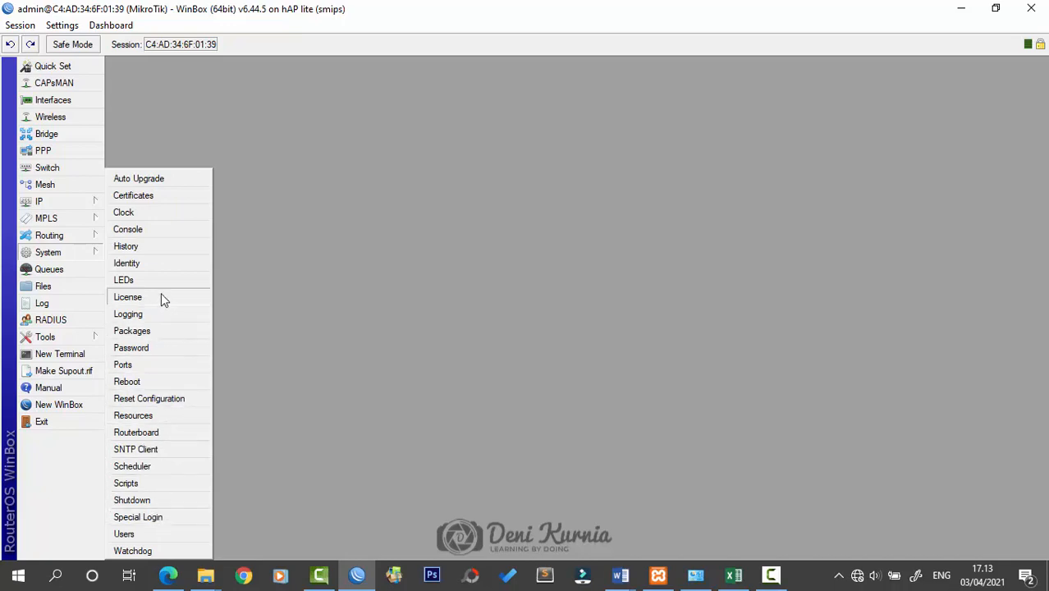
pyautogui.click(160, 261)
pyautogui.click(614, 293)
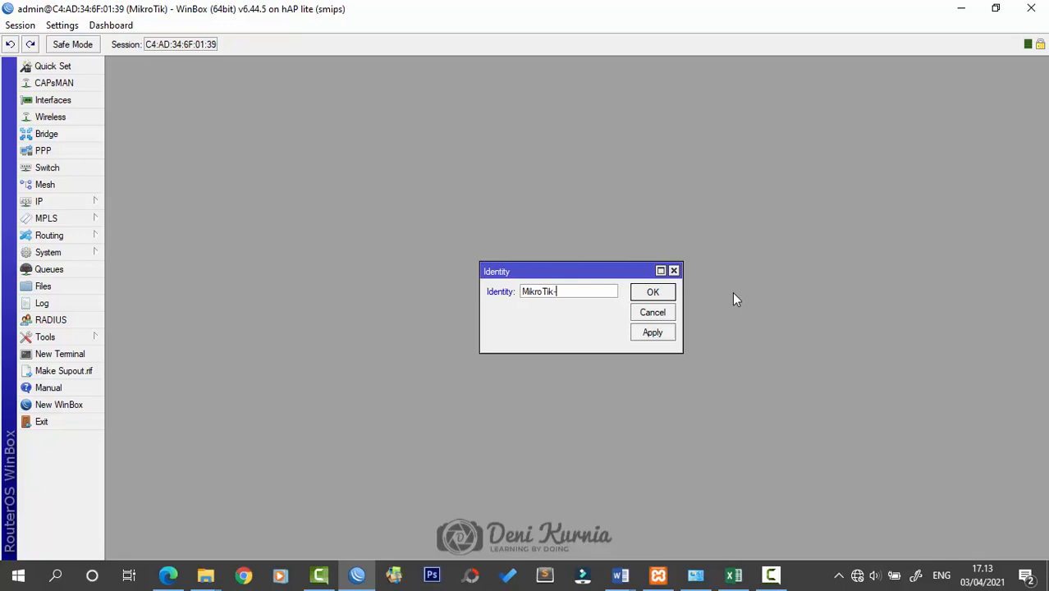
pyautogui.write('-Router')
pyautogui.click(661, 297)
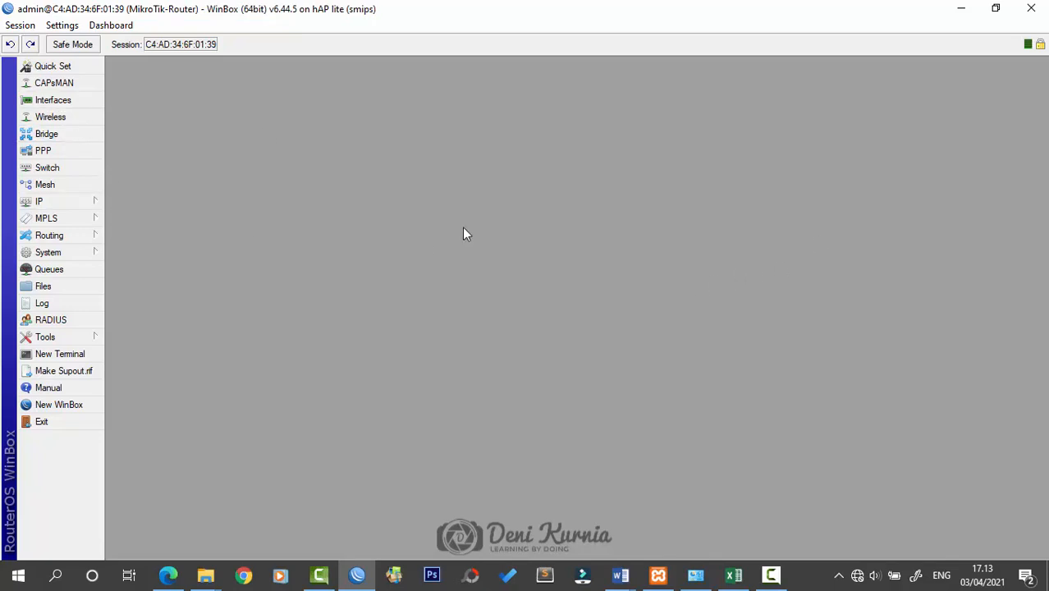
pyautogui.click(71, 108)
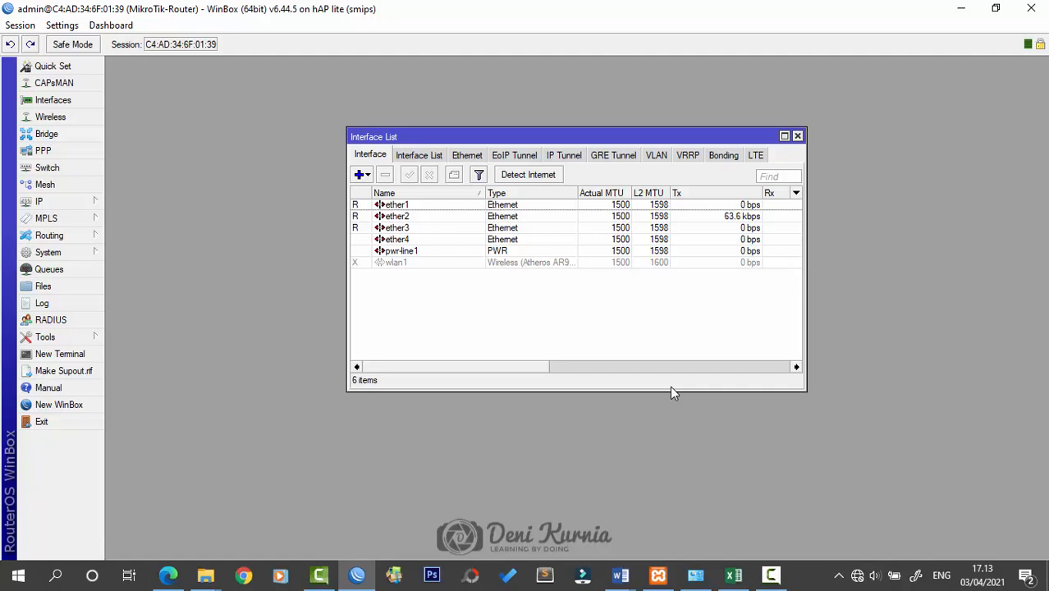
# Rename ether1 to ether1-INTERNET and ether2 to ether2-SERVER
pyautogui.doubleClick(450, 205)
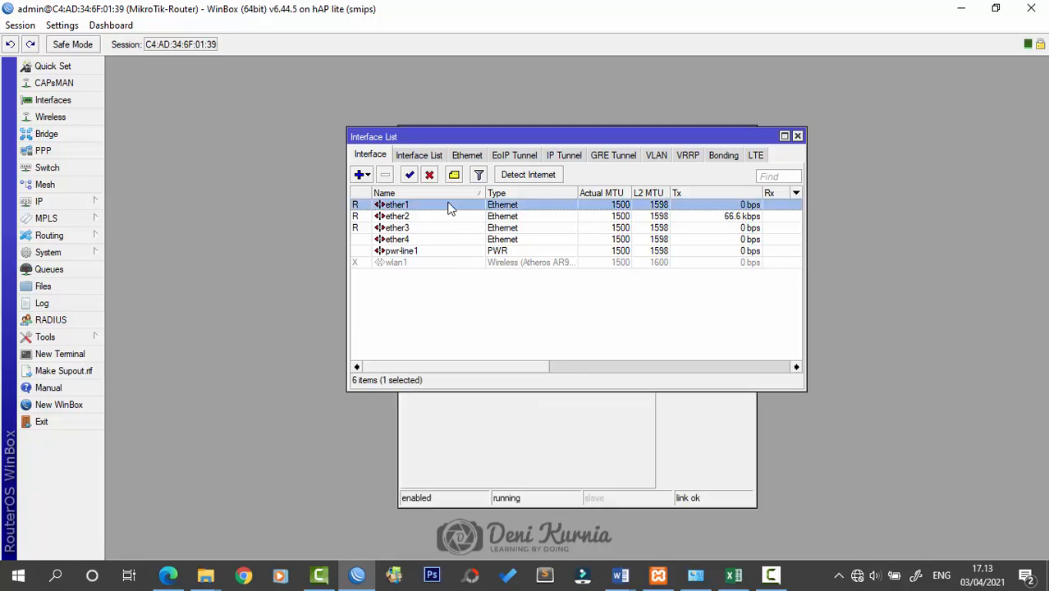
pyautogui.click(586, 173)
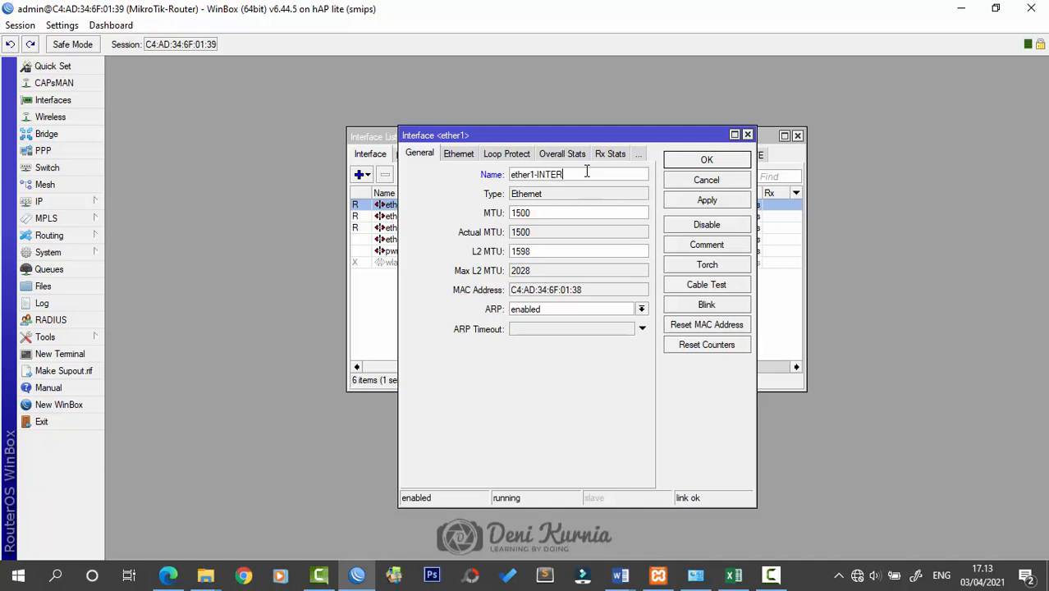
pyautogui.click(707, 160)
pyautogui.doubleClick(397, 216)
pyautogui.click(555, 175)
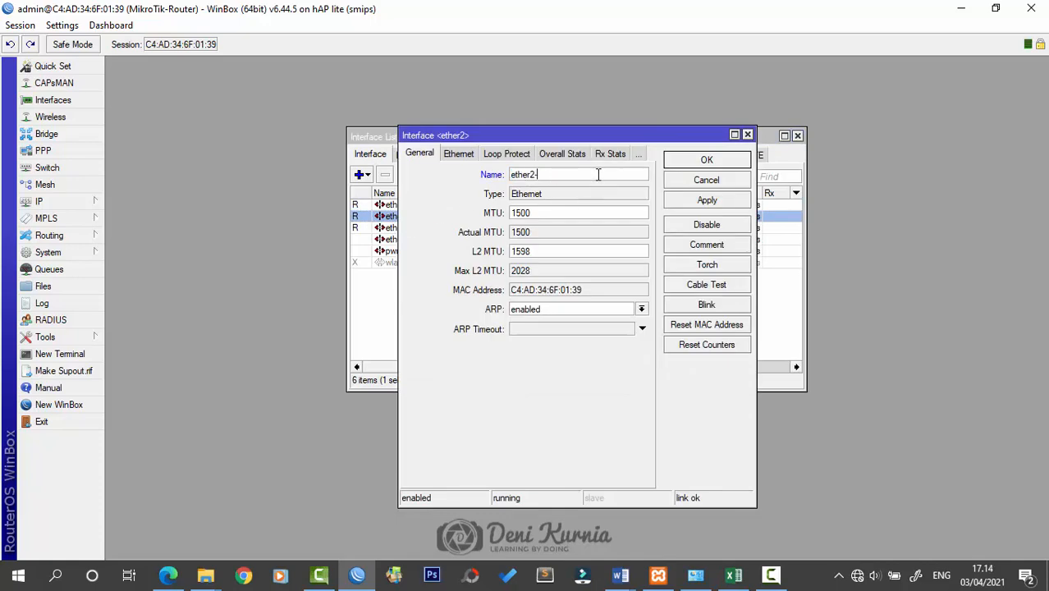
pyautogui.write('-SERVER')
pyautogui.click(674, 161)
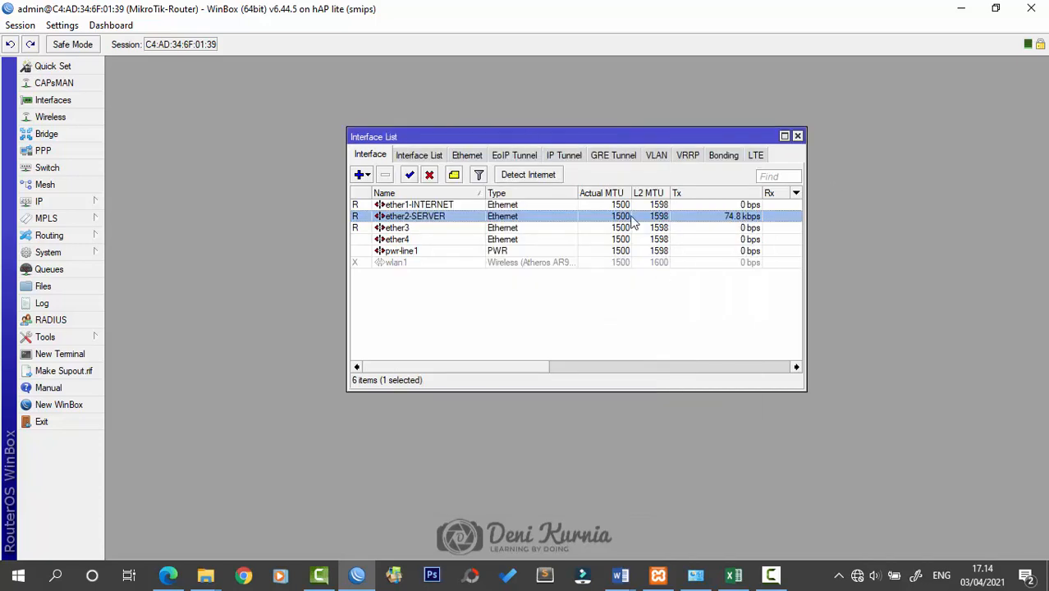
# Rename ether3 to ether3-KABEL-LAN and close the interface list
pyautogui.doubleClick(429, 227)
pyautogui.click(578, 174)
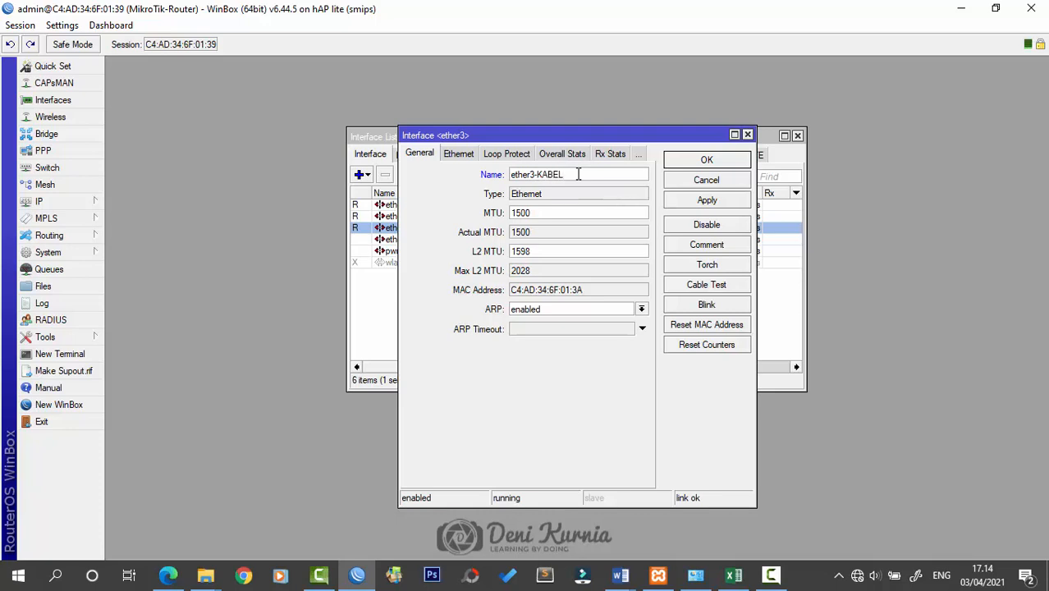
pyautogui.press('Return')
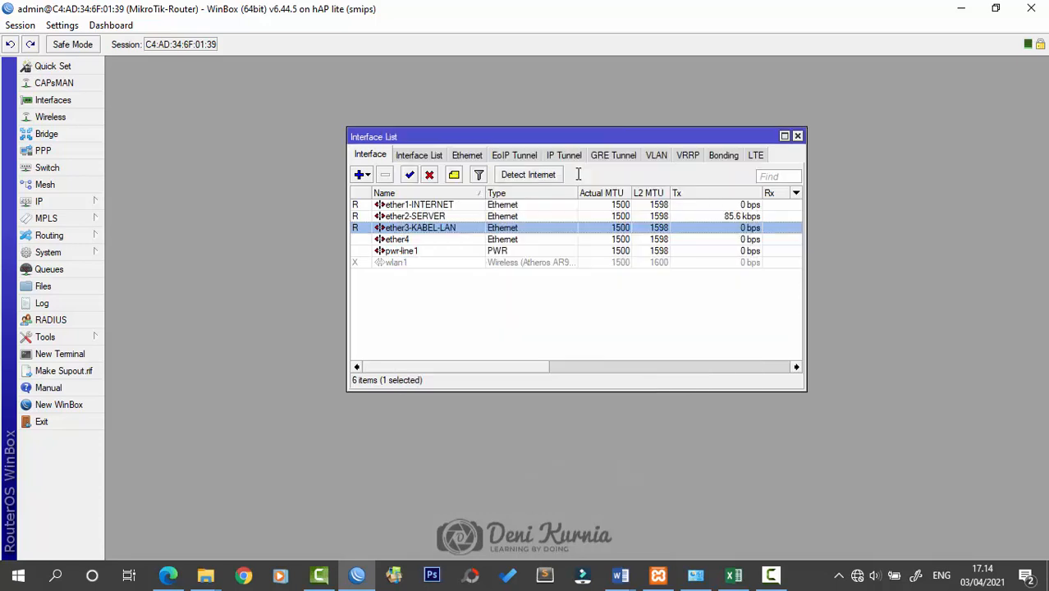
pyautogui.click(642, 281)
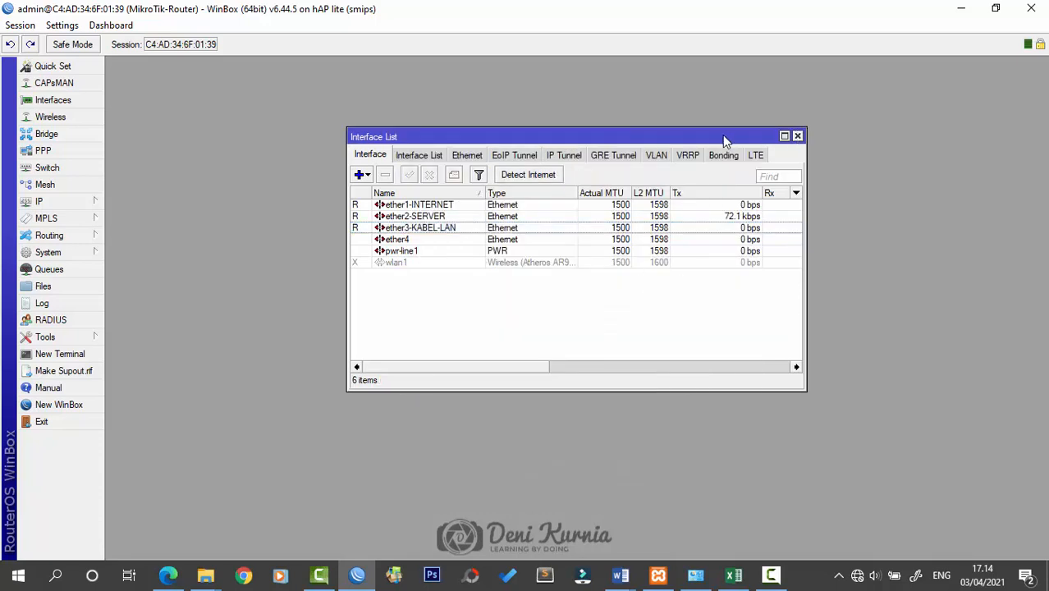
pyautogui.moveTo(722, 137); pyautogui.dragTo(706, 113)
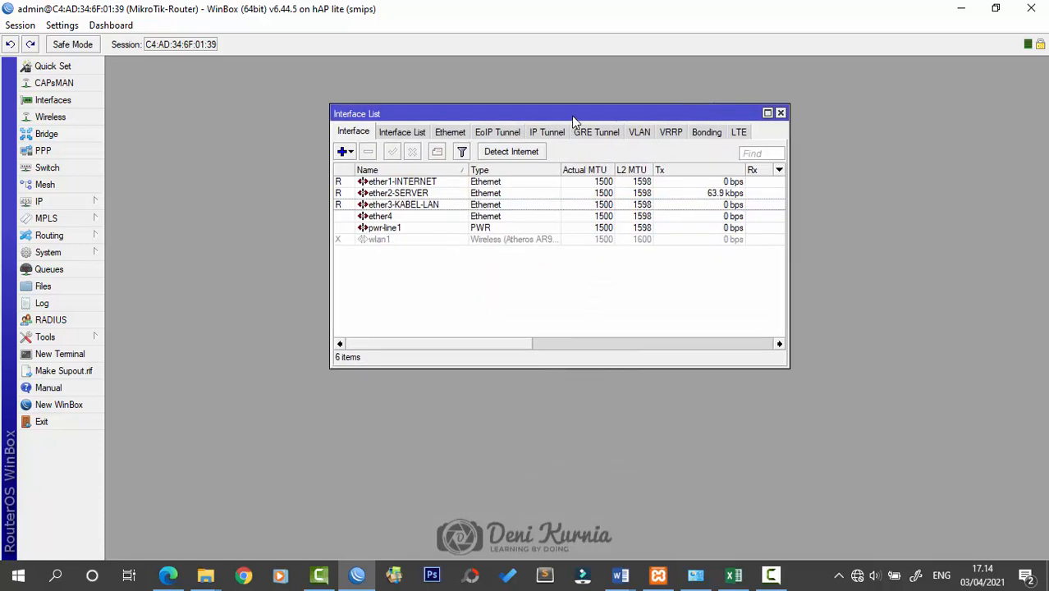
pyautogui.moveTo(578, 116); pyautogui.dragTo(600, 130)
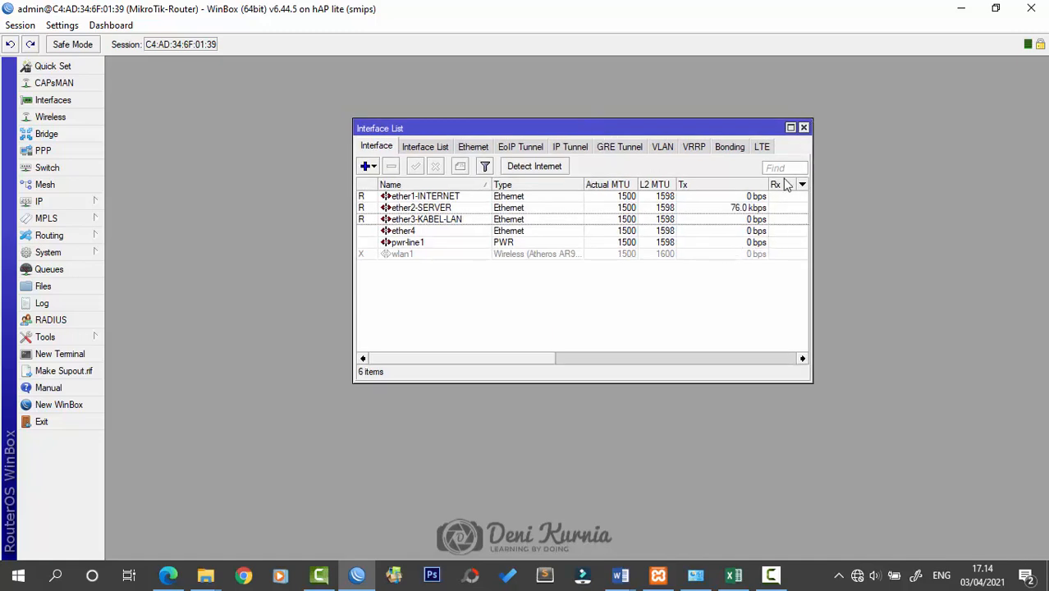
pyautogui.click(804, 128)
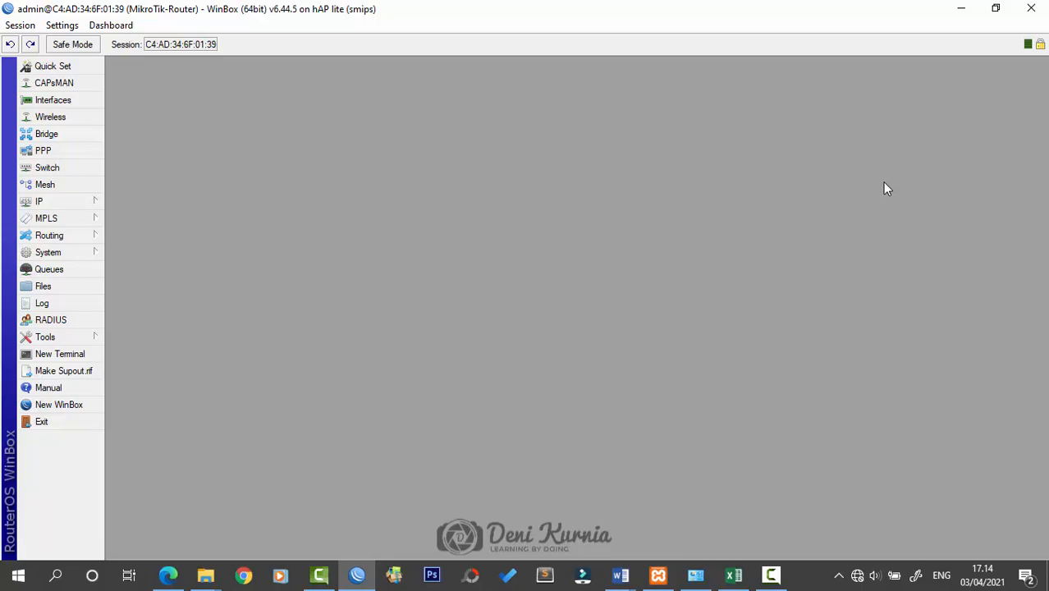
# Consult the 2145-P3-SPK task document in Word
pyautogui.click(623, 572)
pyautogui.click(686, 500)
pyautogui.scroll(-15, 729, 305)
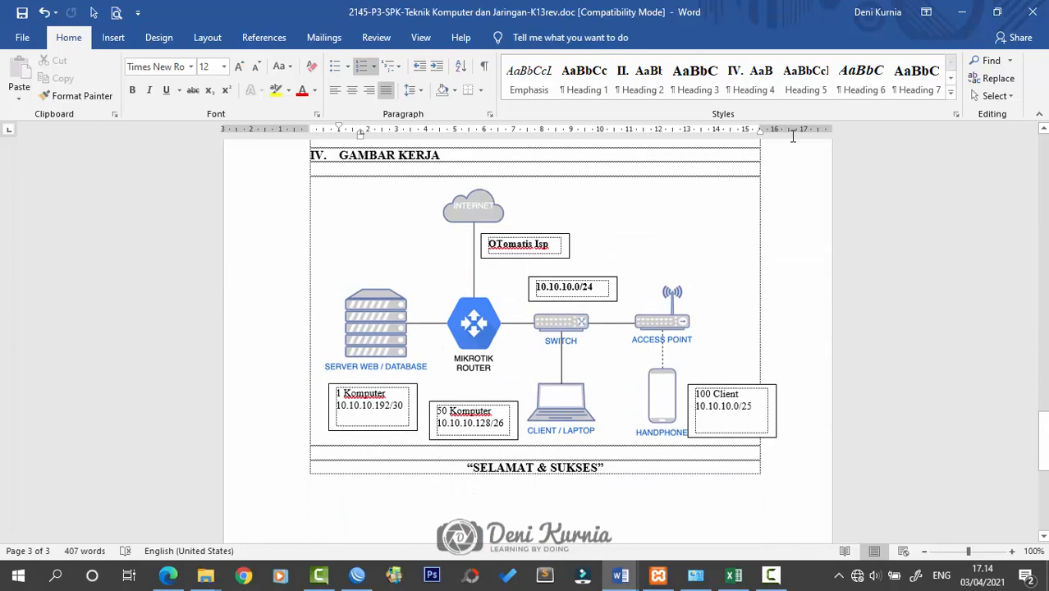
pyautogui.hotkey('alt', 'Tab')
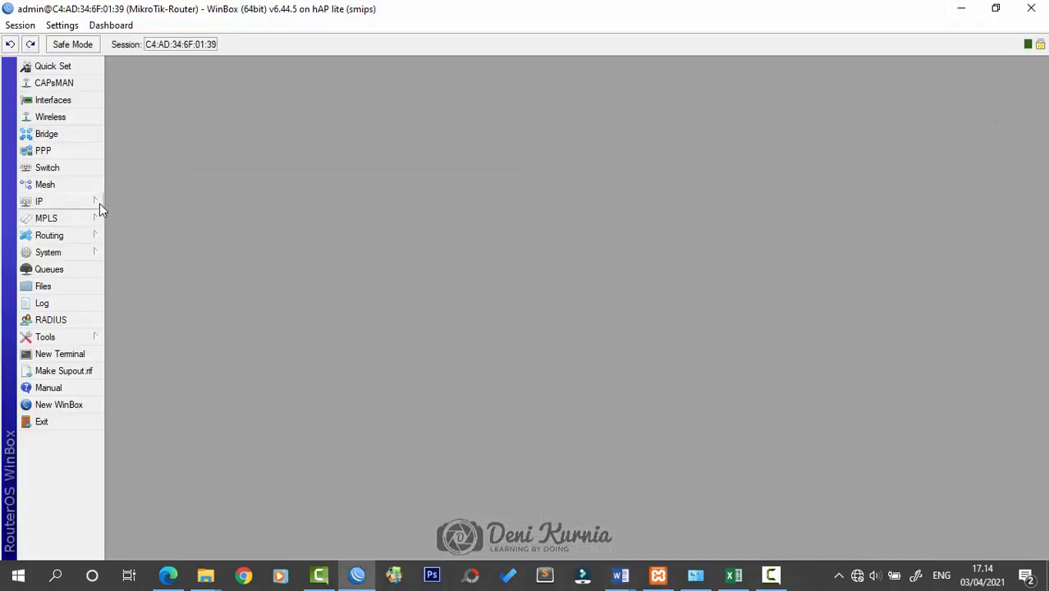
# Add a DHCP client on ether1-INTERNET and close the DHCP client list
pyautogui.click(99, 203)
pyautogui.click(158, 226)
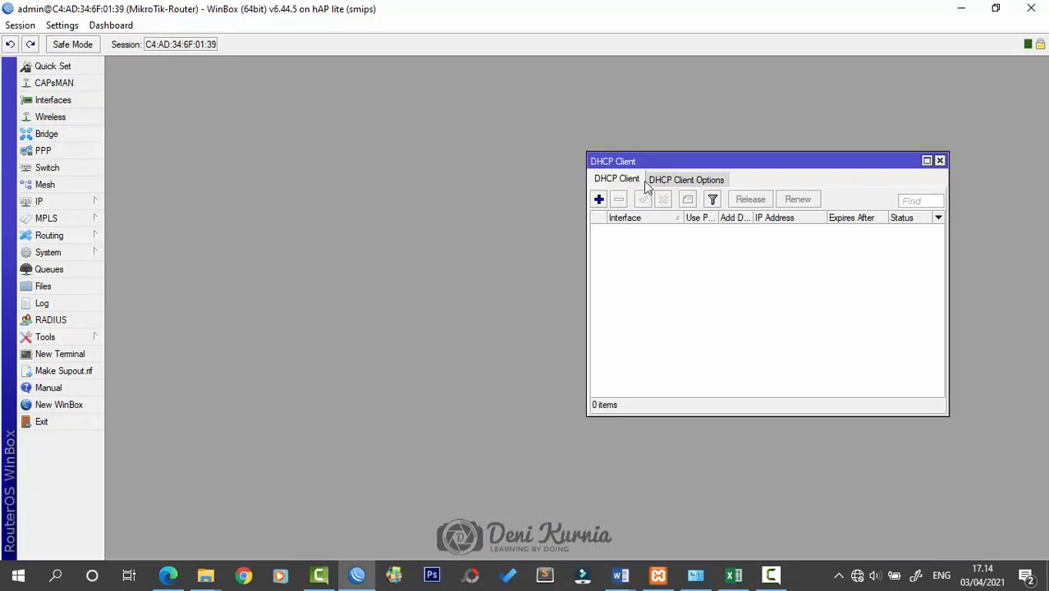
pyautogui.moveTo(669, 162); pyautogui.dragTo(537, 225)
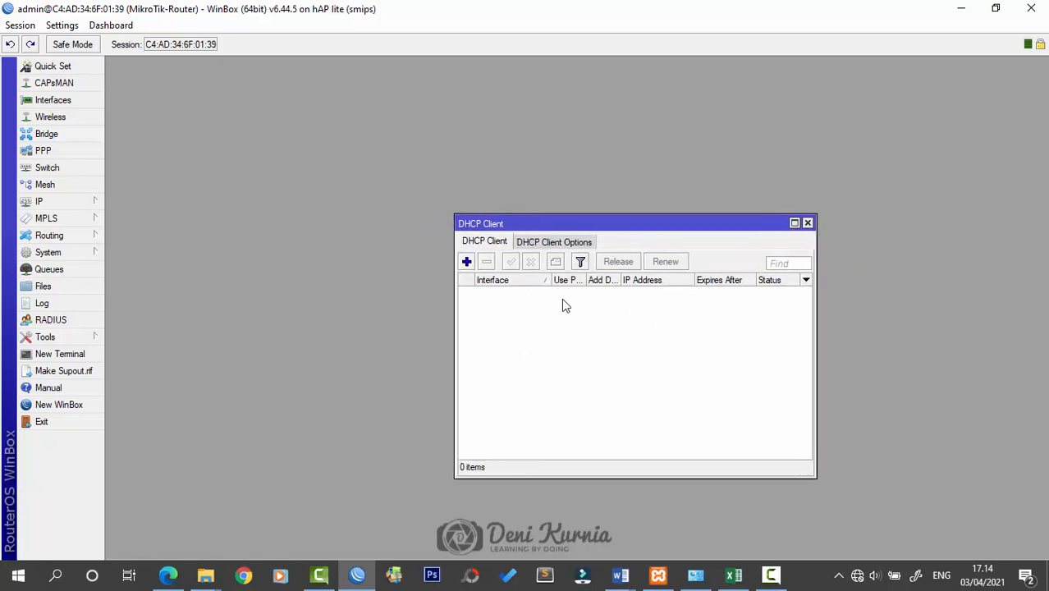
pyautogui.click(466, 261)
pyautogui.click(606, 222)
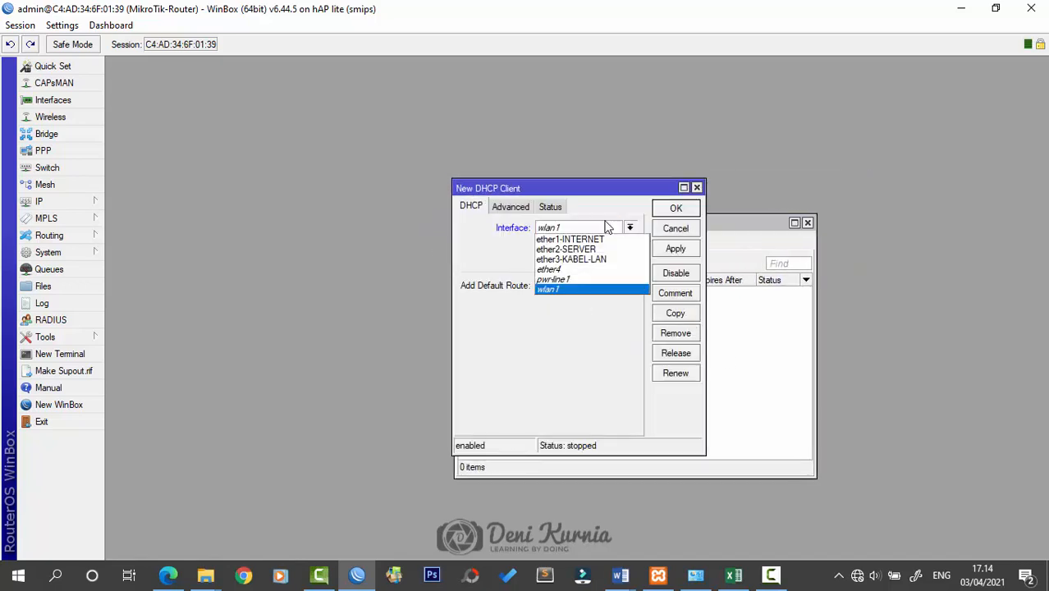
pyautogui.click(570, 239)
pyautogui.click(675, 208)
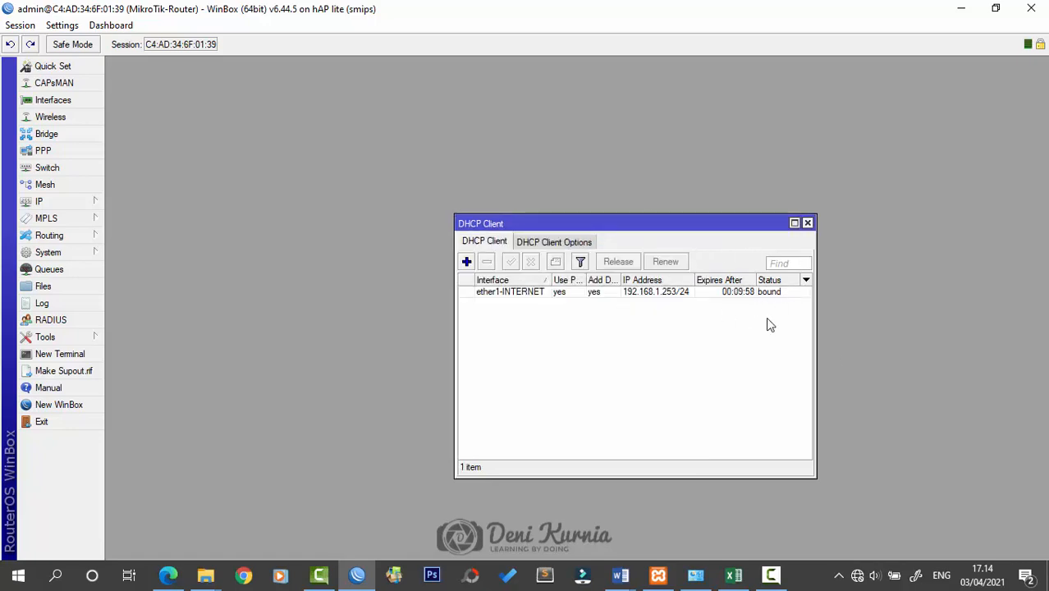
pyautogui.click(808, 222)
pyautogui.click(91, 201)
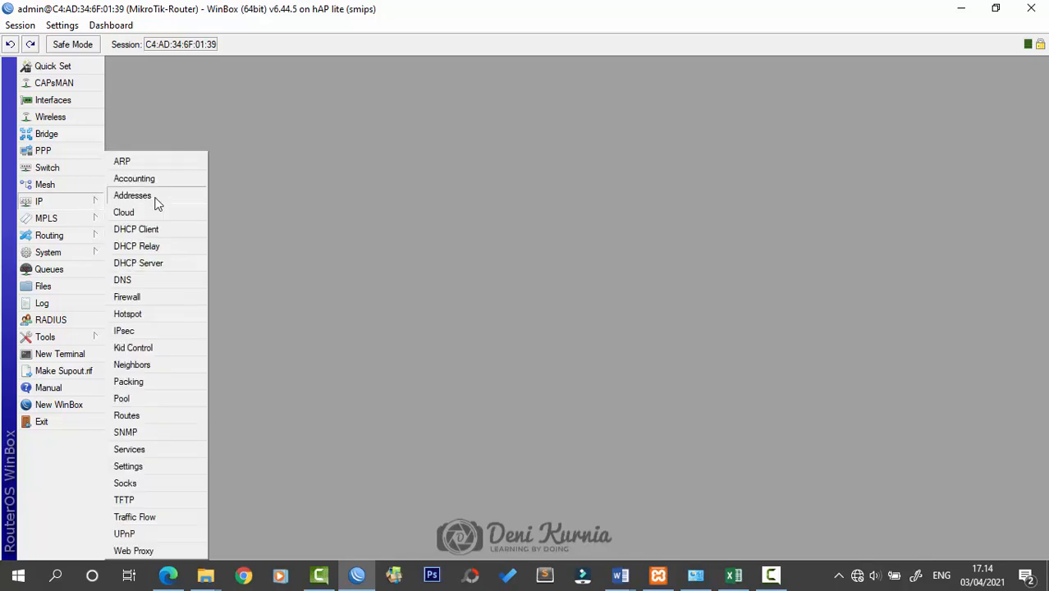
# Display the router's IP address list showing 192.168.1.253/24
pyautogui.click(160, 195)
pyautogui.moveTo(754, 137); pyautogui.dragTo(758, 166)
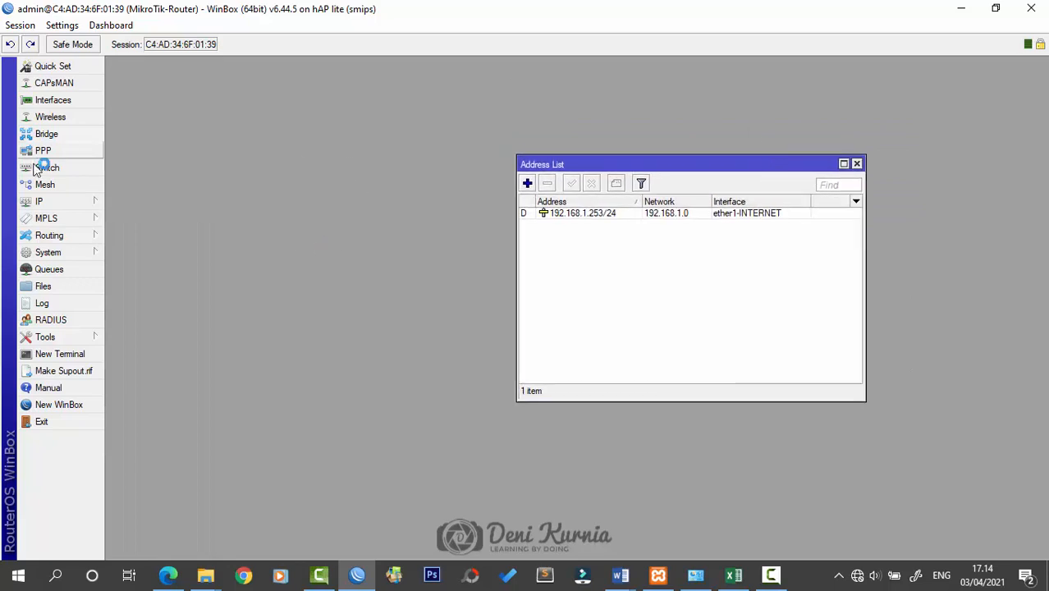
pyautogui.click(90, 202)
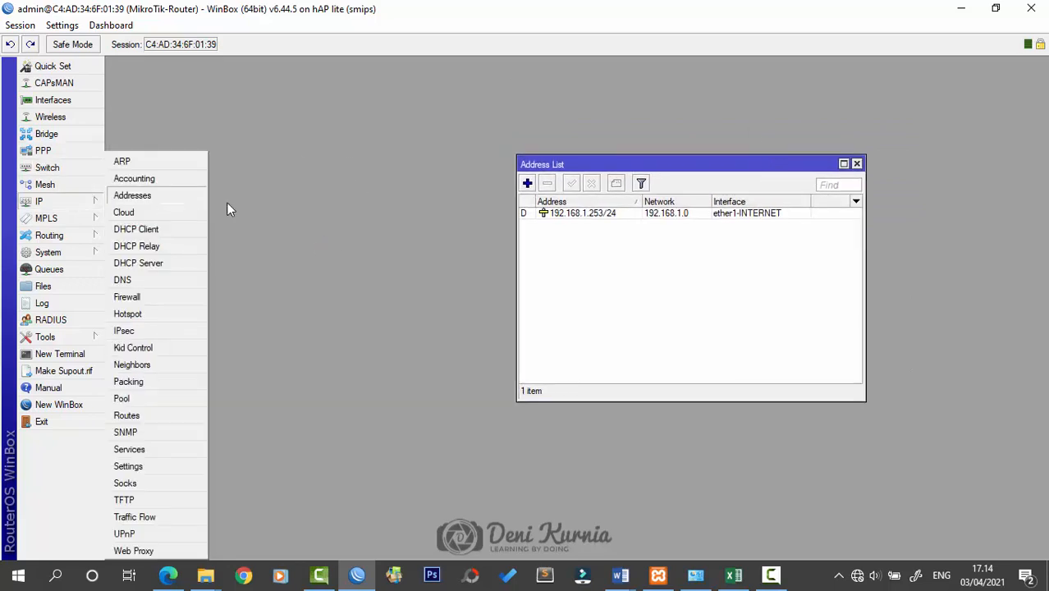
# Add a NAT masquerade rule with out-interface ether1-INTERNET and close the firewall
pyautogui.click(157, 300)
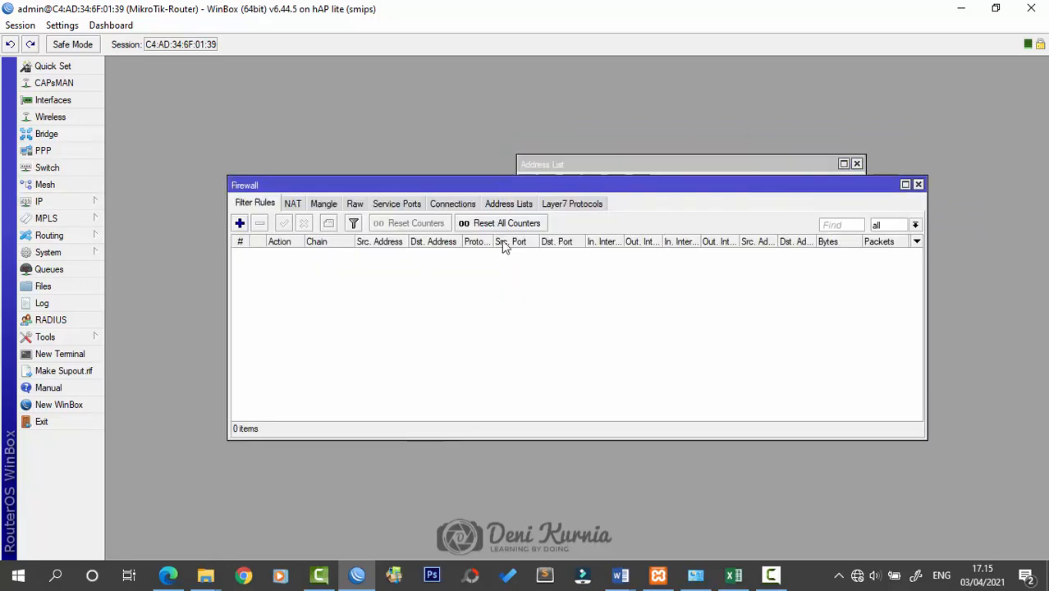
pyautogui.click(293, 204)
pyautogui.click(240, 224)
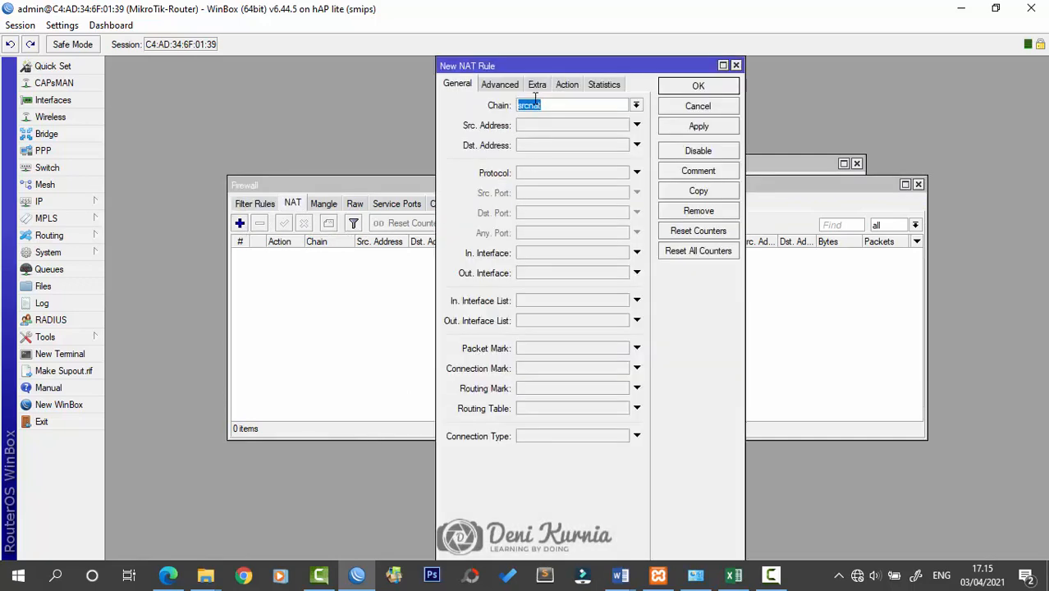
pyautogui.click(599, 272)
pyautogui.click(623, 273)
pyautogui.click(574, 323)
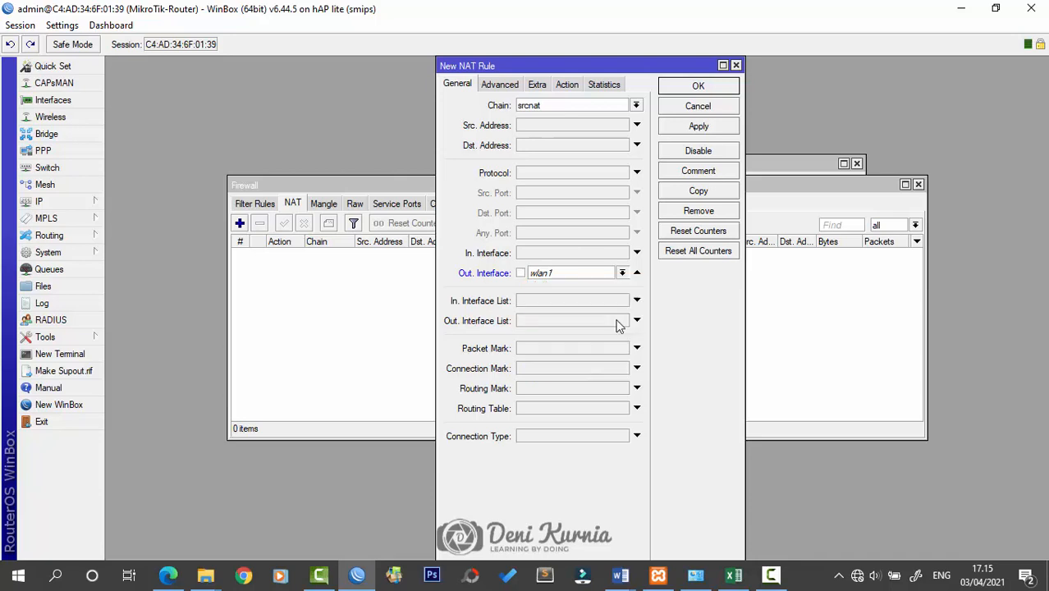
pyautogui.click(576, 91)
pyautogui.click(578, 107)
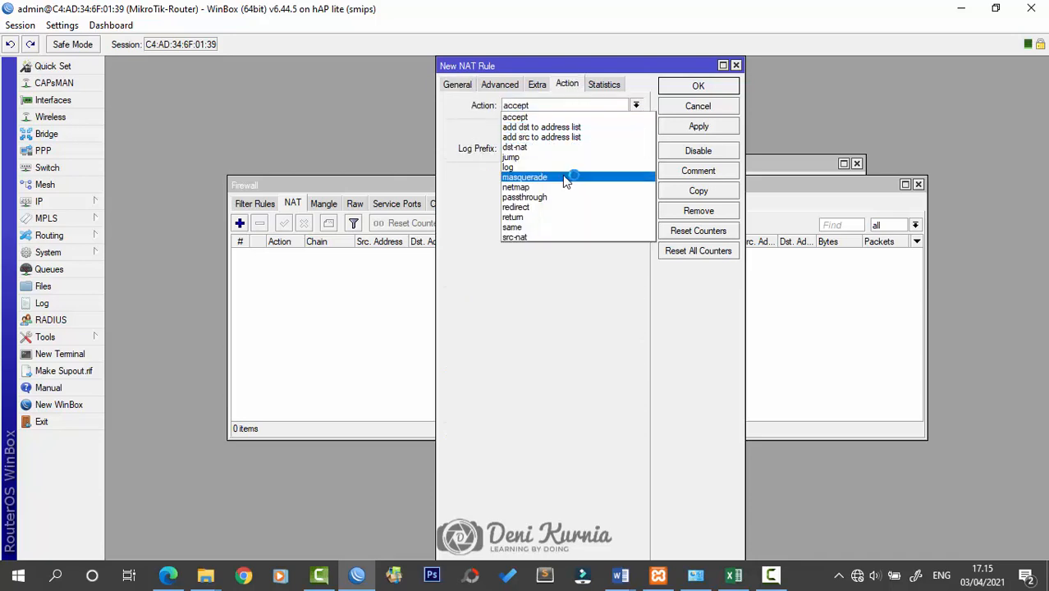
pyautogui.click(521, 175)
pyautogui.click(698, 86)
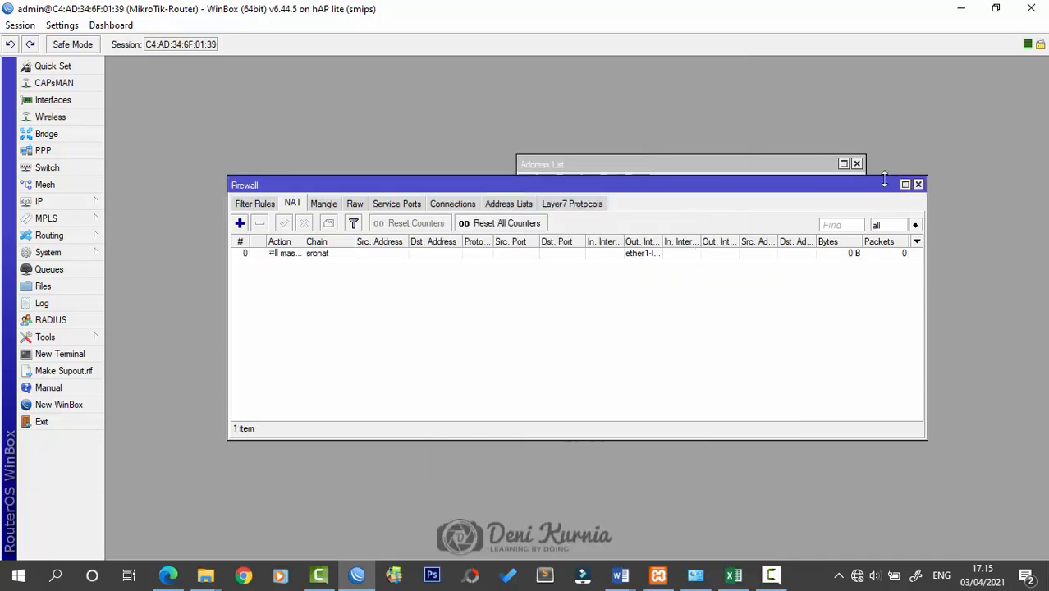
pyautogui.click(919, 186)
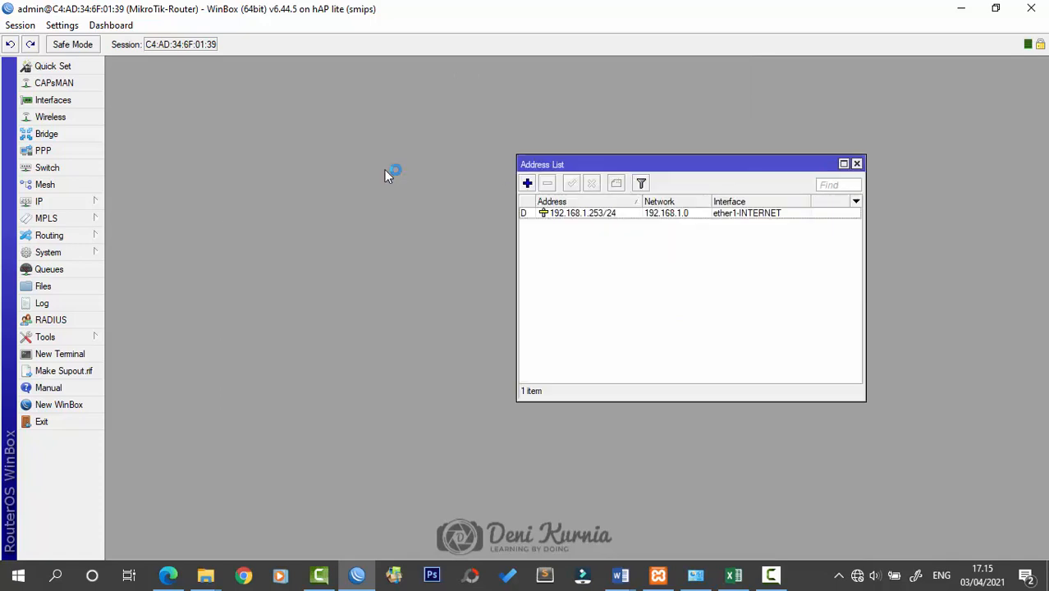
pyautogui.click(103, 197)
# Enable Allow Remote Requests in the router's DNS settings
pyautogui.click(166, 280)
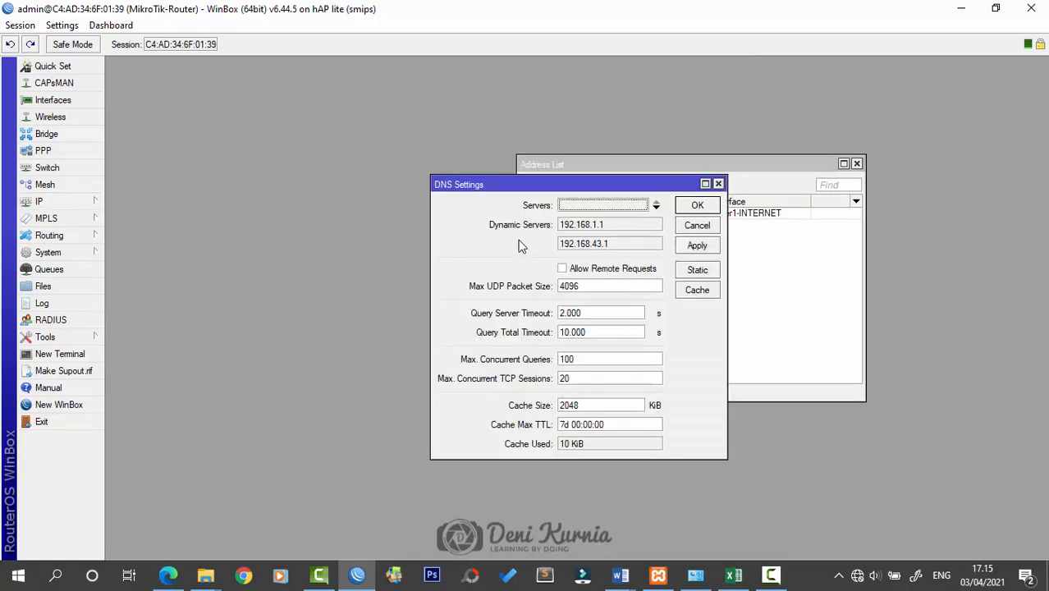
pyautogui.click(563, 269)
pyautogui.click(698, 205)
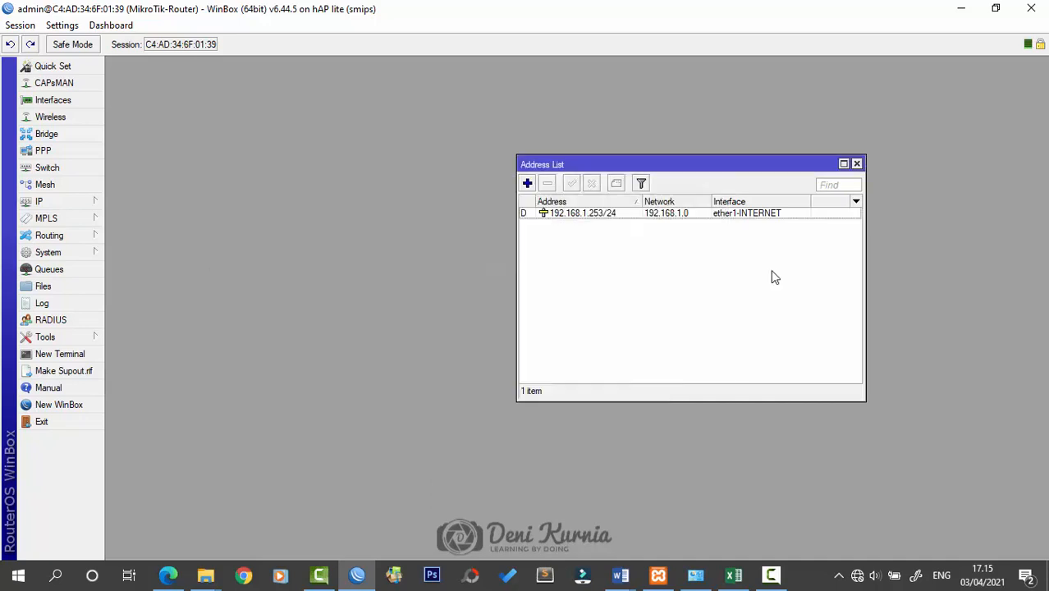
# Ping 8.8.8.8 from a new terminal to confirm internet access
pyautogui.click(59, 353)
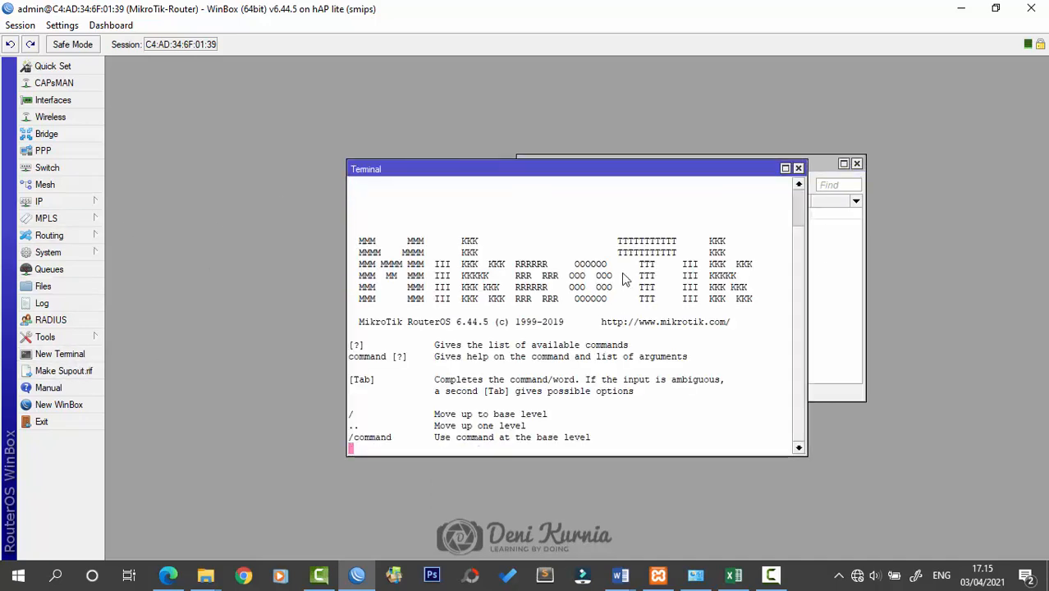
pyautogui.moveTo(474, 171); pyautogui.dragTo(386, 175)
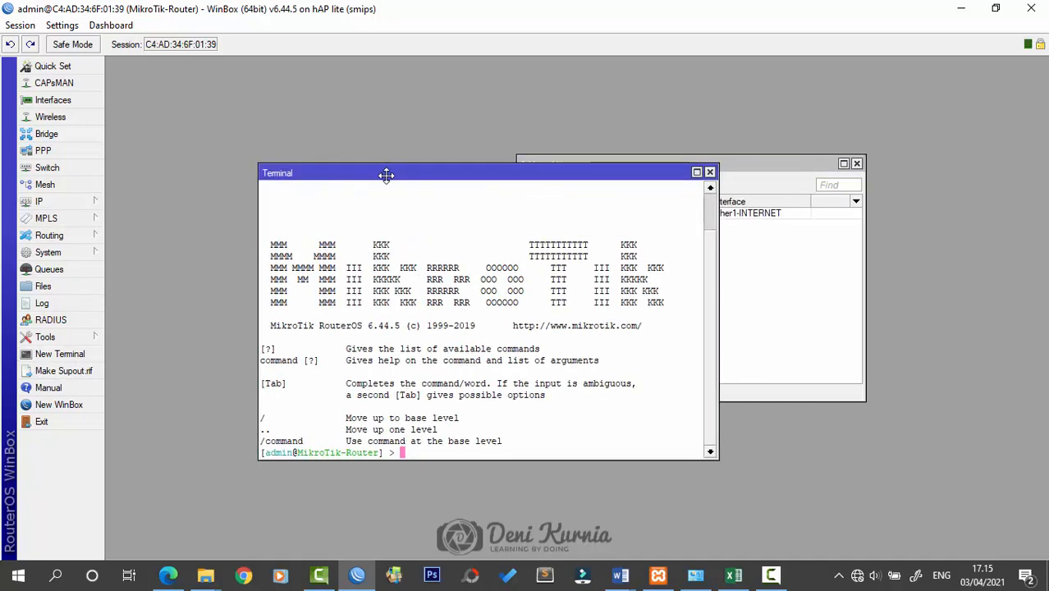
pyautogui.write('PING')
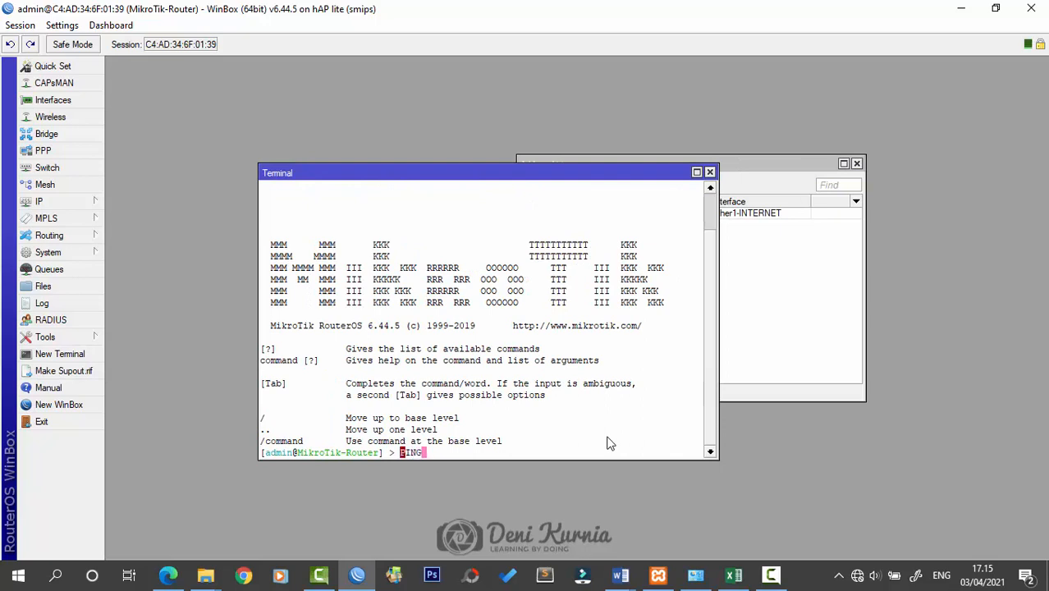
pyautogui.write('ping 8.8.8.8')
pyautogui.press('Return')
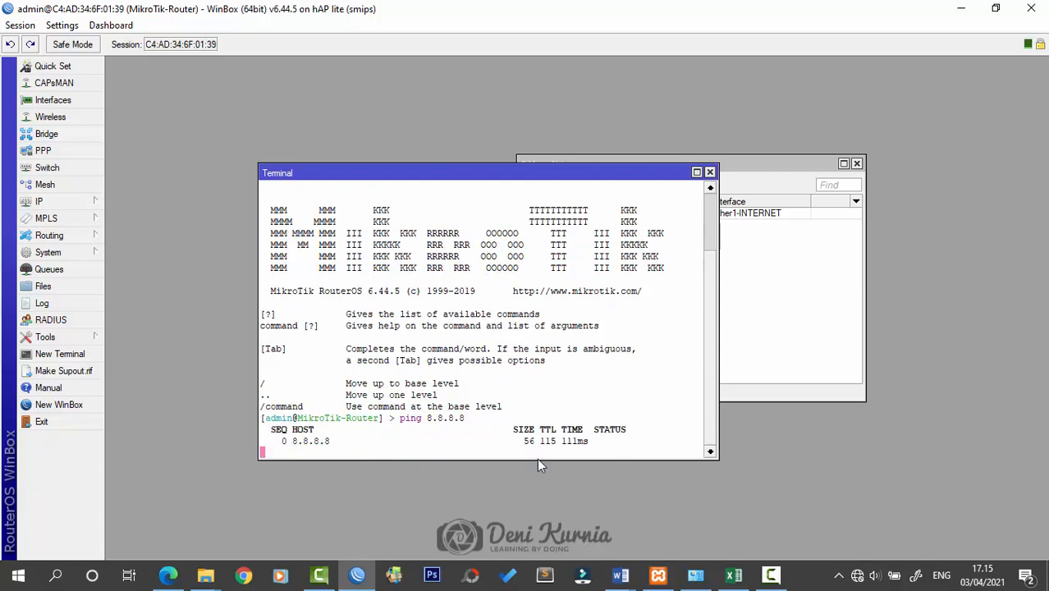
pyautogui.click(710, 172)
pyautogui.moveTo(738, 162); pyautogui.dragTo(659, 144)
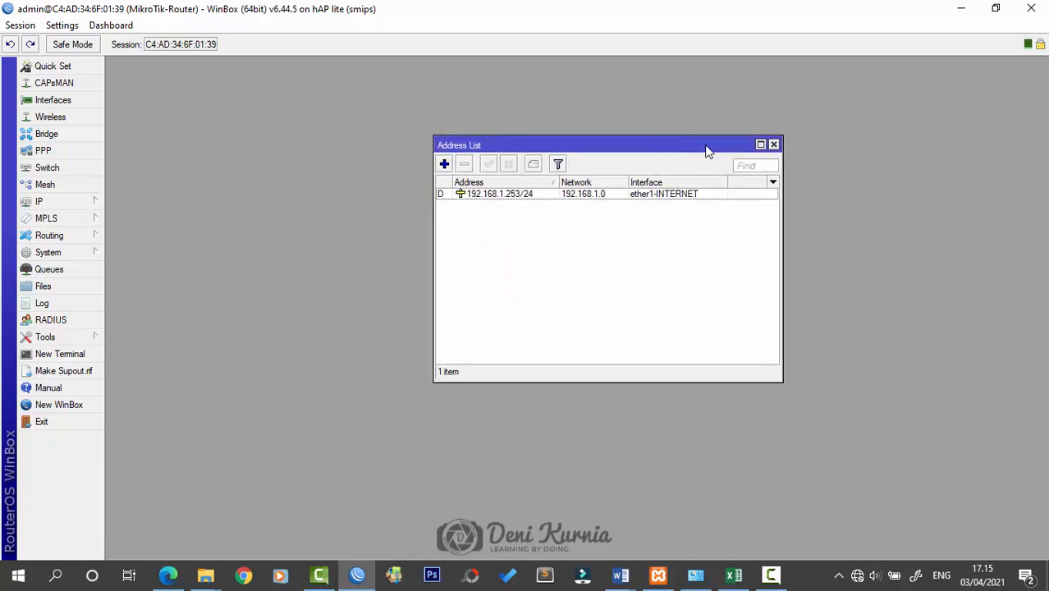
# Check the network diagram document, then bring up the Wireless interface list
pyautogui.moveTo(621, 573)
pyautogui.click(693, 516)
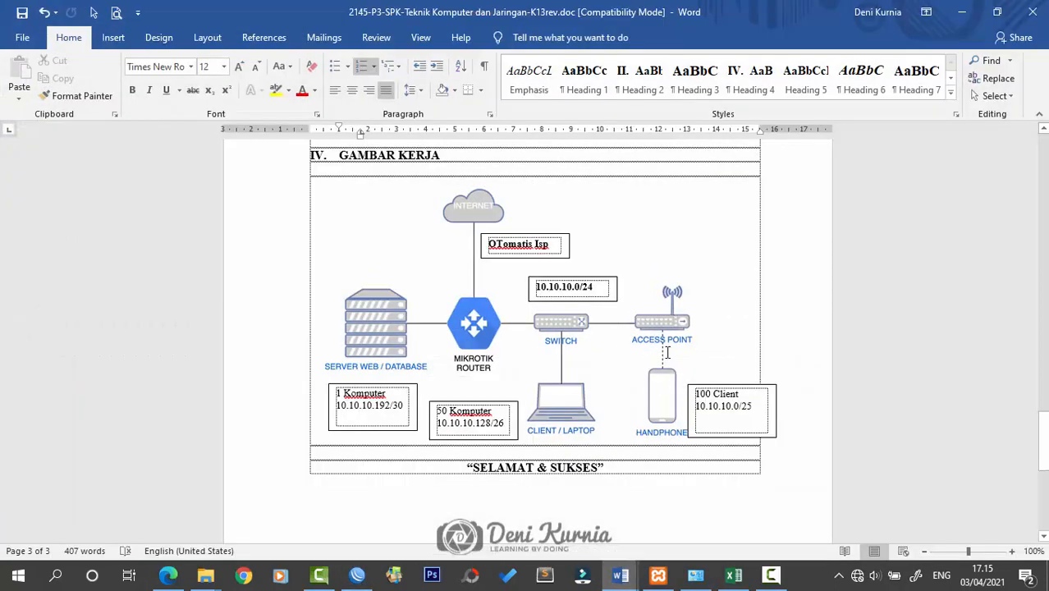
pyautogui.click(962, 13)
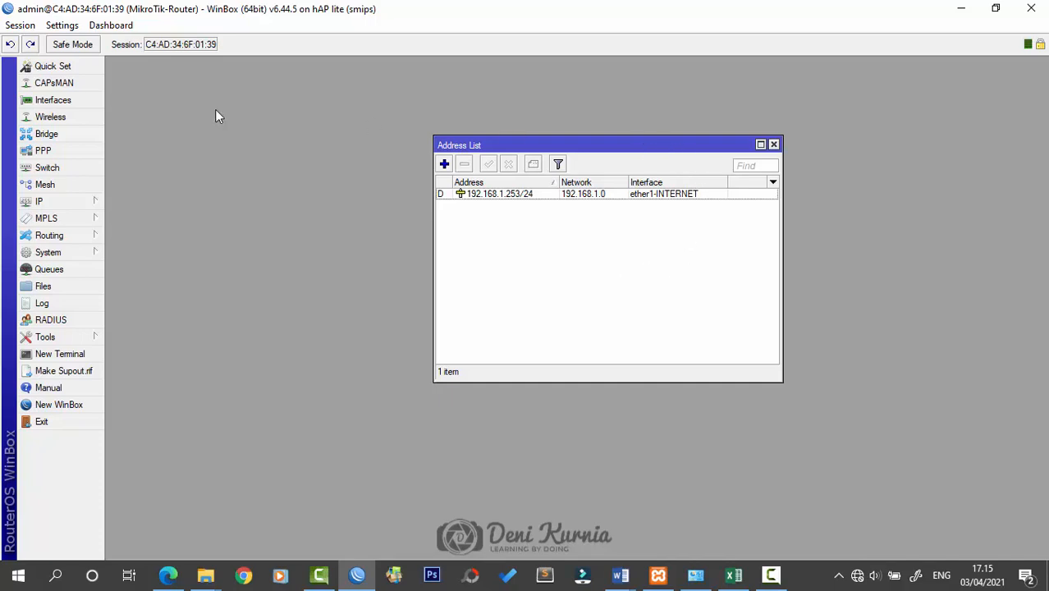
pyautogui.click(82, 119)
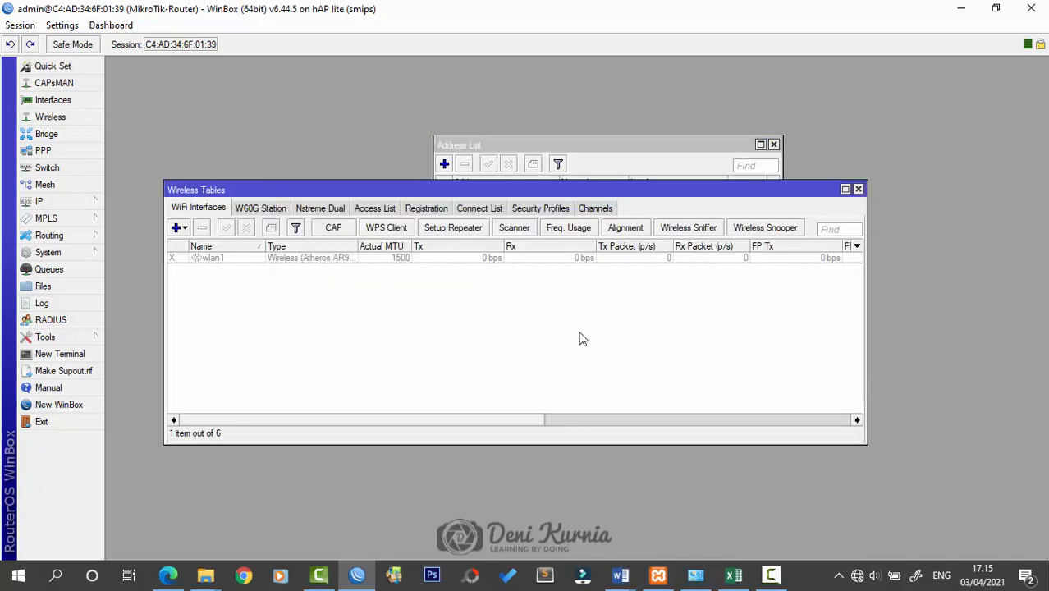
# Rename the wlan1 interface to wlan1-WIRELESS-LAN
pyautogui.doubleClick(220, 261)
pyautogui.click(400, 84)
pyautogui.click(549, 105)
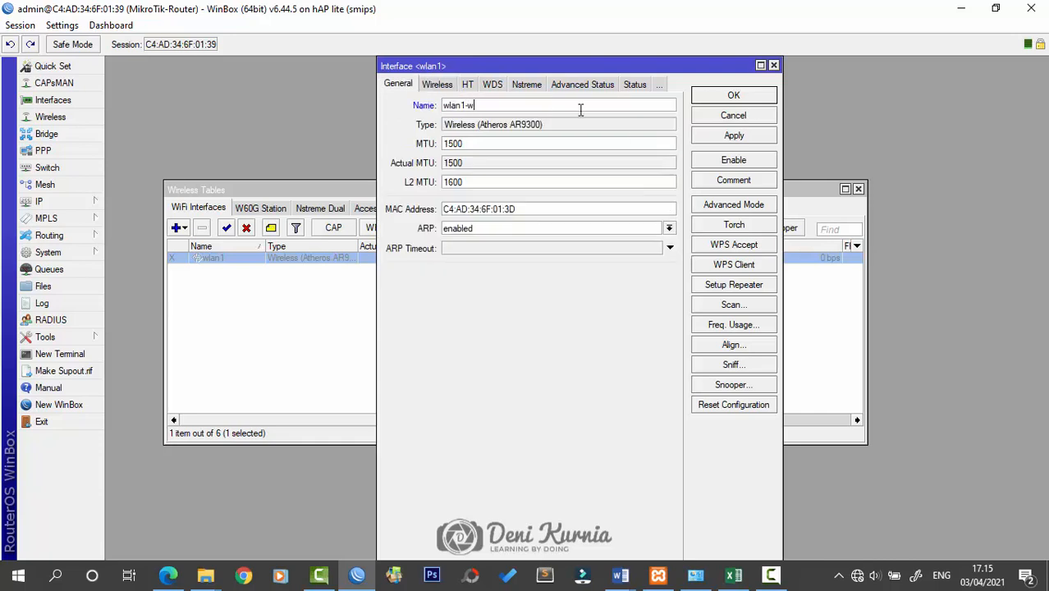
pyautogui.write('-wireless-lan')
pyautogui.moveTo(525, 105); pyautogui.dragTo(470, 105)
pyautogui.write('WIRELESS-LAN')
# Set wlan1 to ap bridge mode with SSID WIFI and apply
pyautogui.click(437, 84)
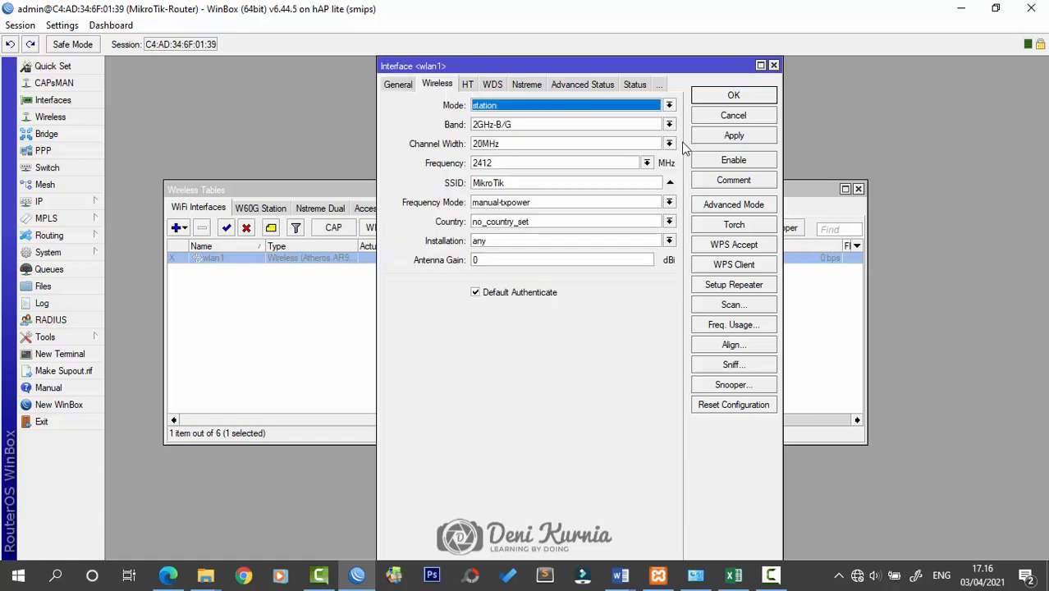
pyautogui.click(624, 103)
pyautogui.click(604, 128)
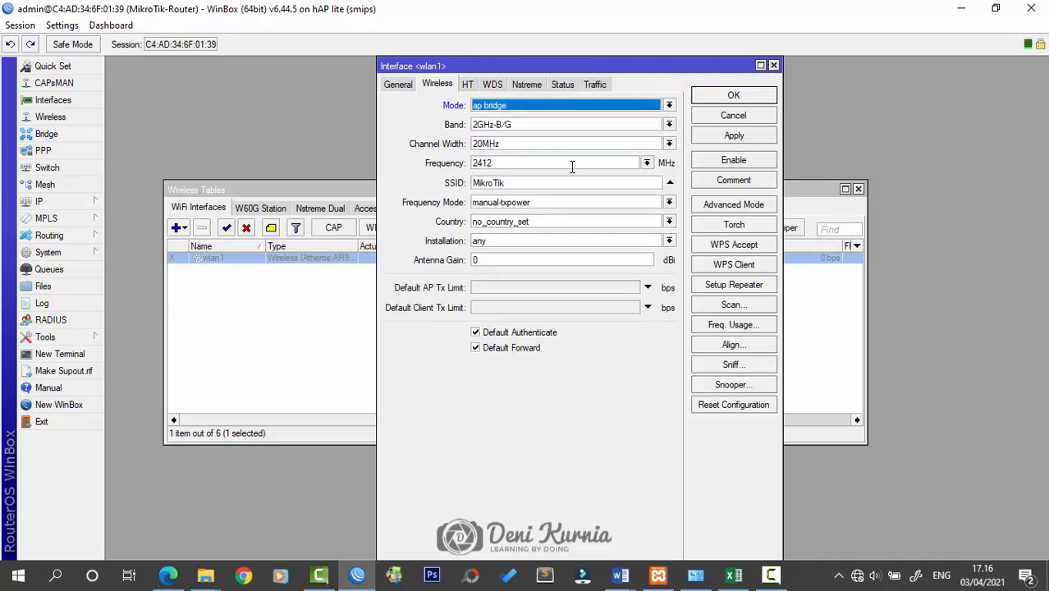
pyautogui.doubleClick(528, 182)
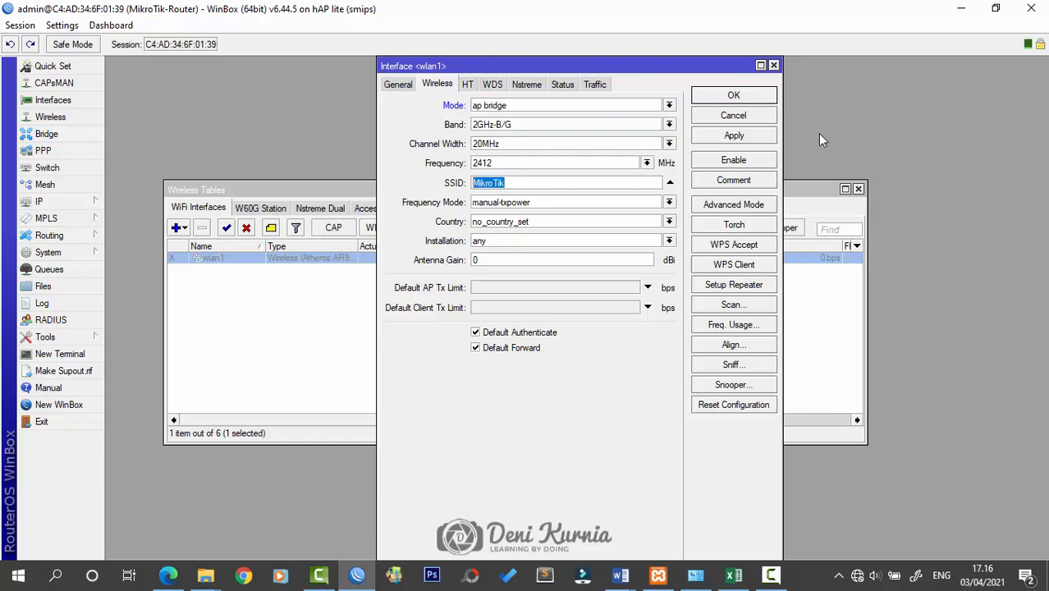
pyautogui.write('WIFI')
pyautogui.click(734, 96)
# Enable the wlan1 interface
pyautogui.click(283, 320)
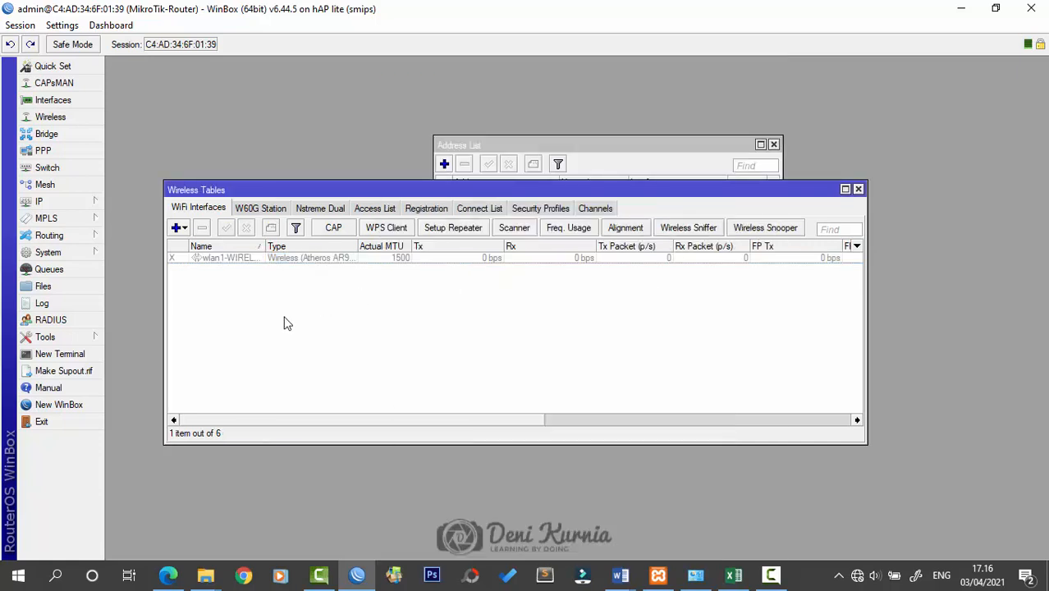
pyautogui.click(244, 260)
pyautogui.click(227, 229)
pyautogui.click(258, 300)
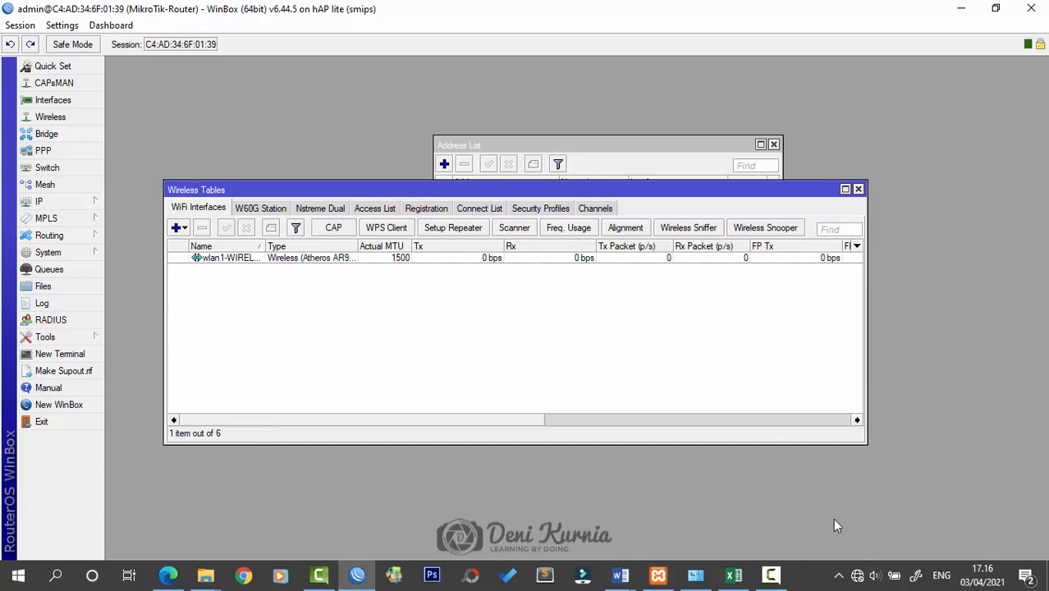
# Check the laptop's available Wi-Fi networks, then close the Wireless Tables
pyautogui.click(856, 574)
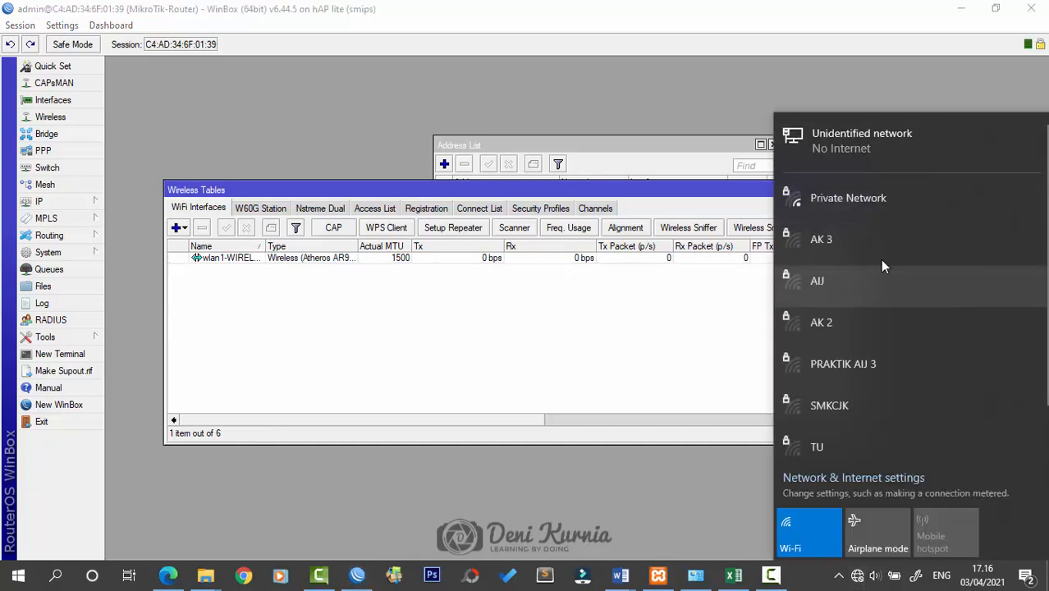
pyautogui.scroll(-1, 883, 275)
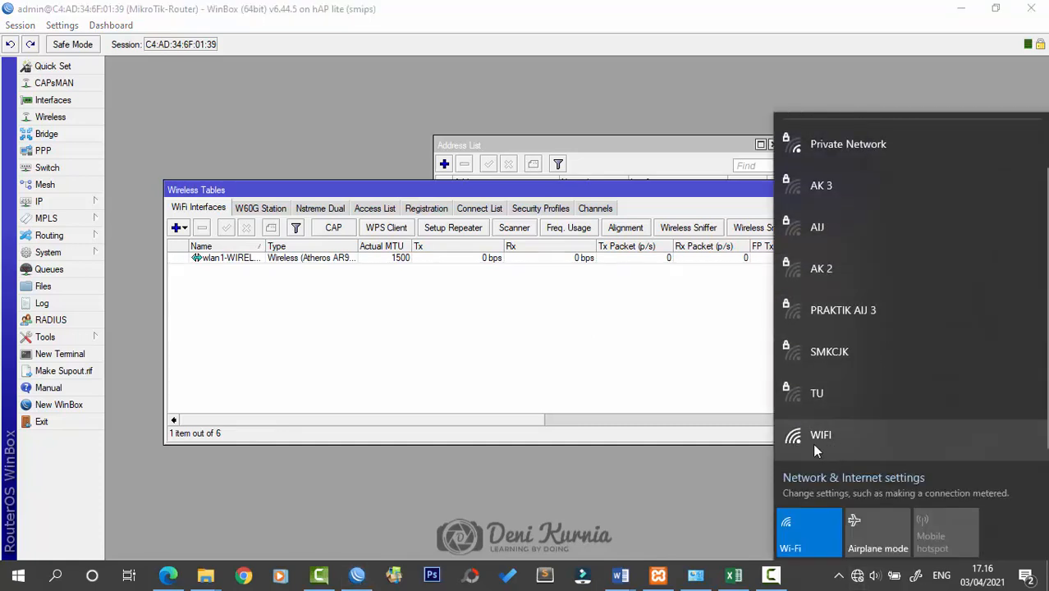
pyautogui.click(564, 378)
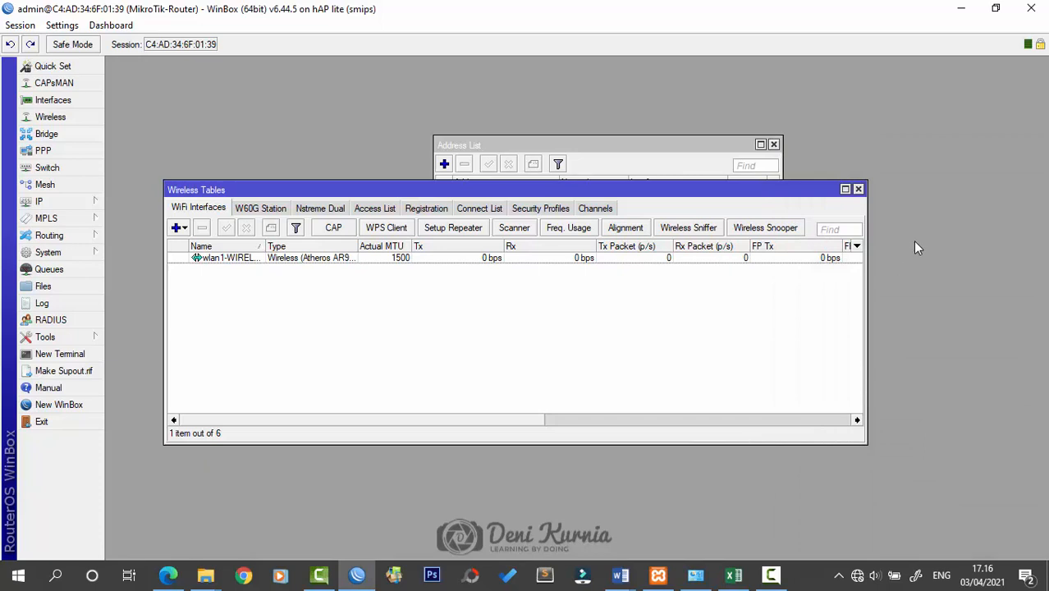
pyautogui.click(859, 190)
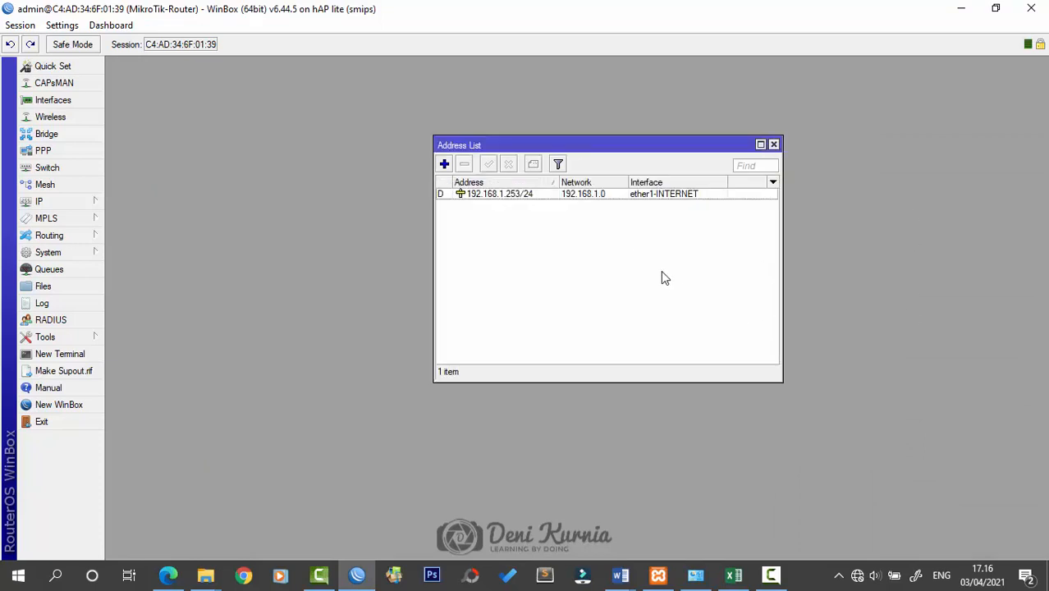
# Check the assignment document, then add 10.10.10.1/25 on wlan1-WIRELESS-LAN
pyautogui.click(444, 164)
pyautogui.moveTo(594, 293); pyautogui.dragTo(592, 245)
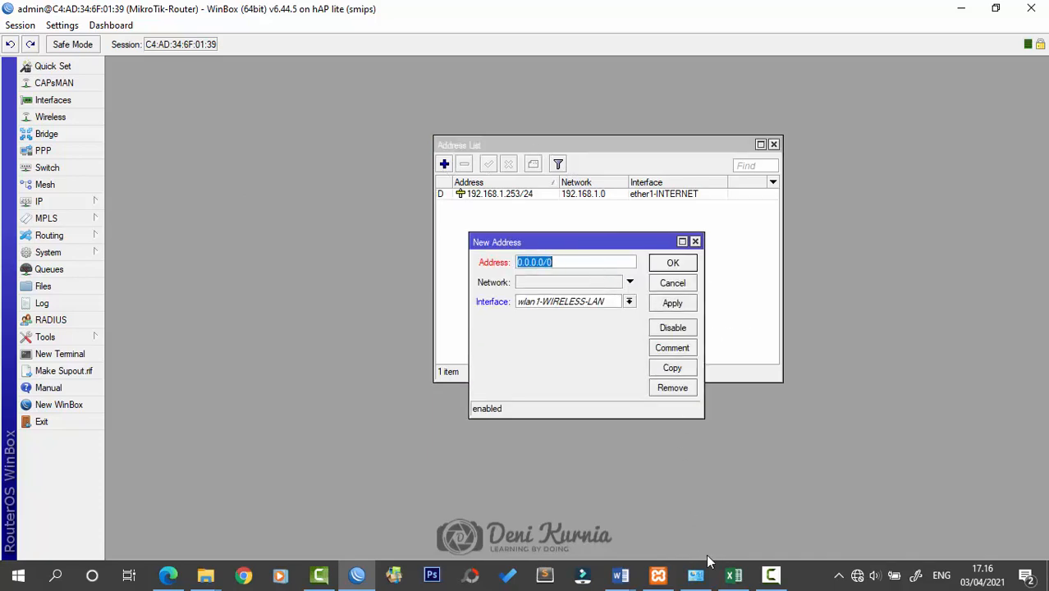
pyautogui.click(621, 575)
pyautogui.click(667, 549)
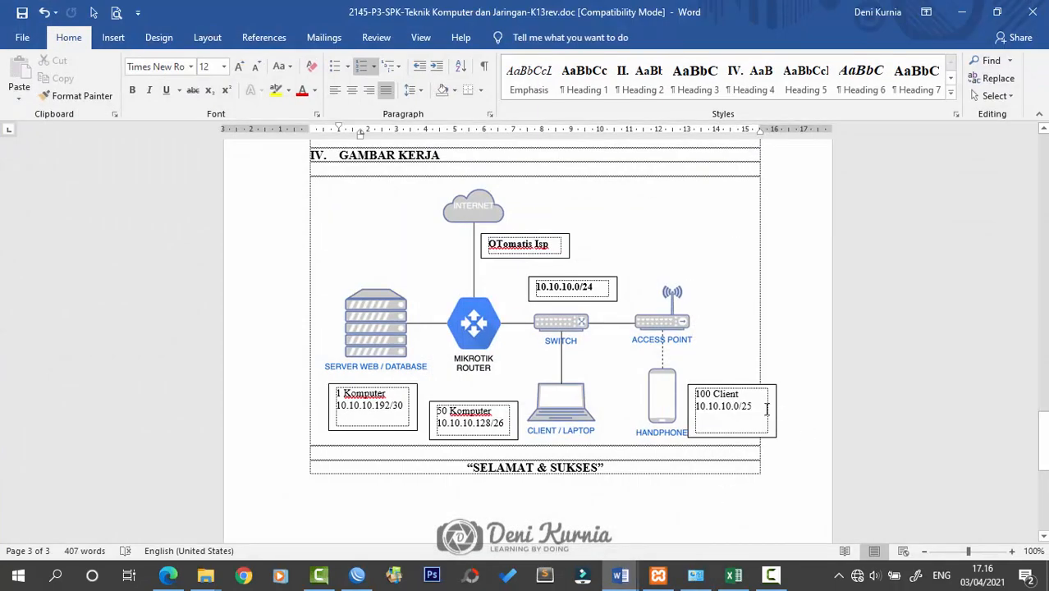
pyautogui.click(962, 12)
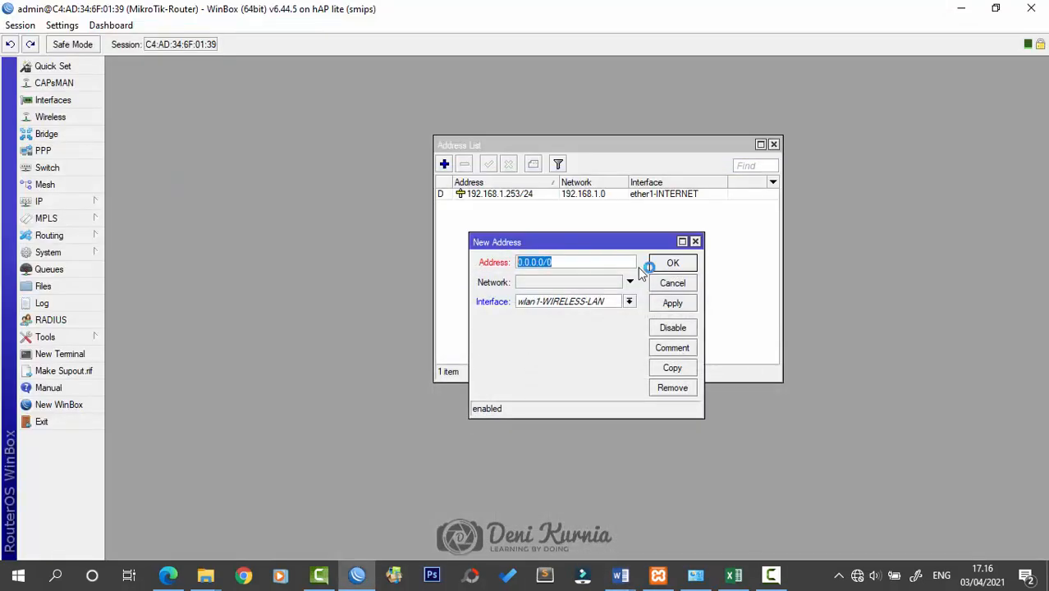
pyautogui.write('10.1')
pyautogui.write('0.10.1/25')
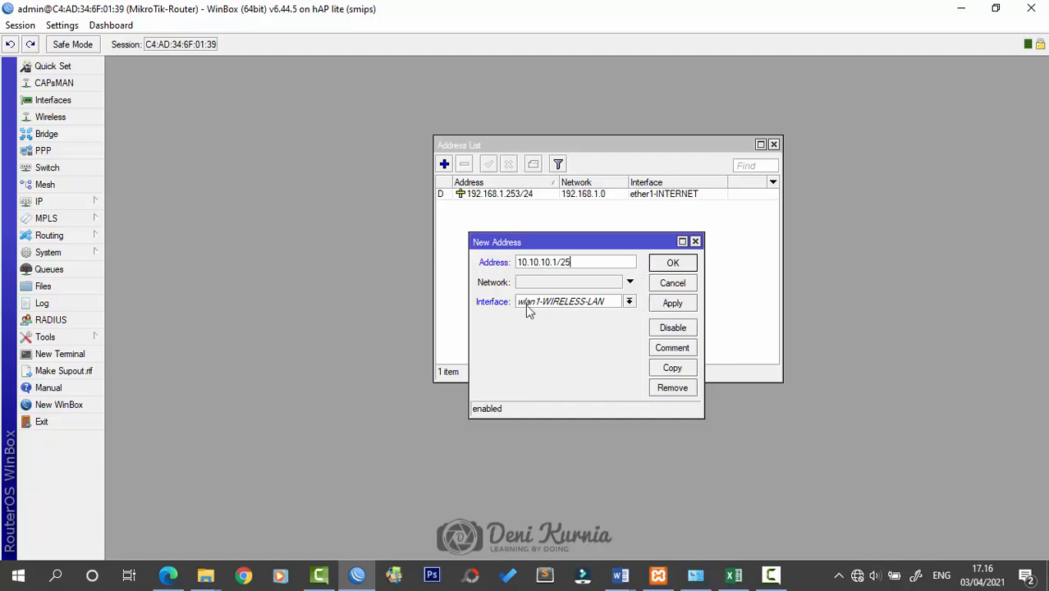
pyautogui.click(672, 304)
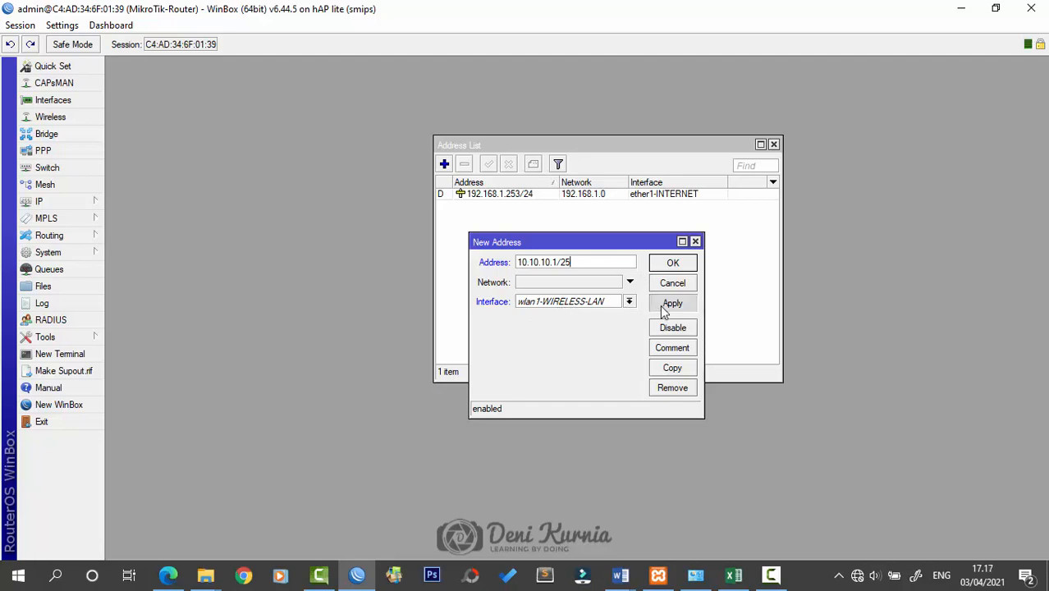
pyautogui.click(673, 263)
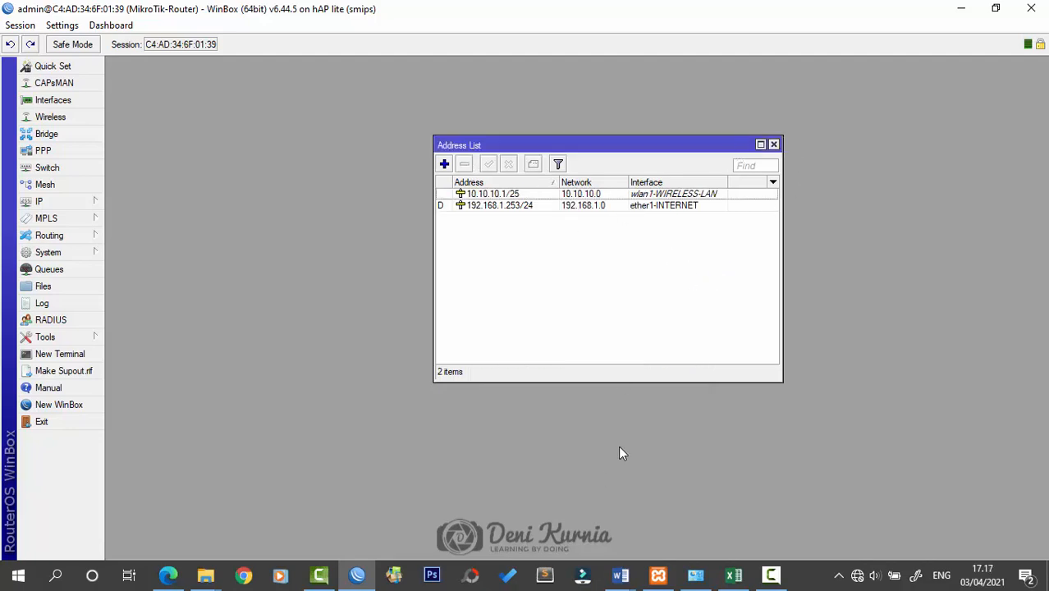
# Review the addressing plan in the Word document again, then open the IP menu
pyautogui.moveTo(654, 146); pyautogui.dragTo(628, 145)
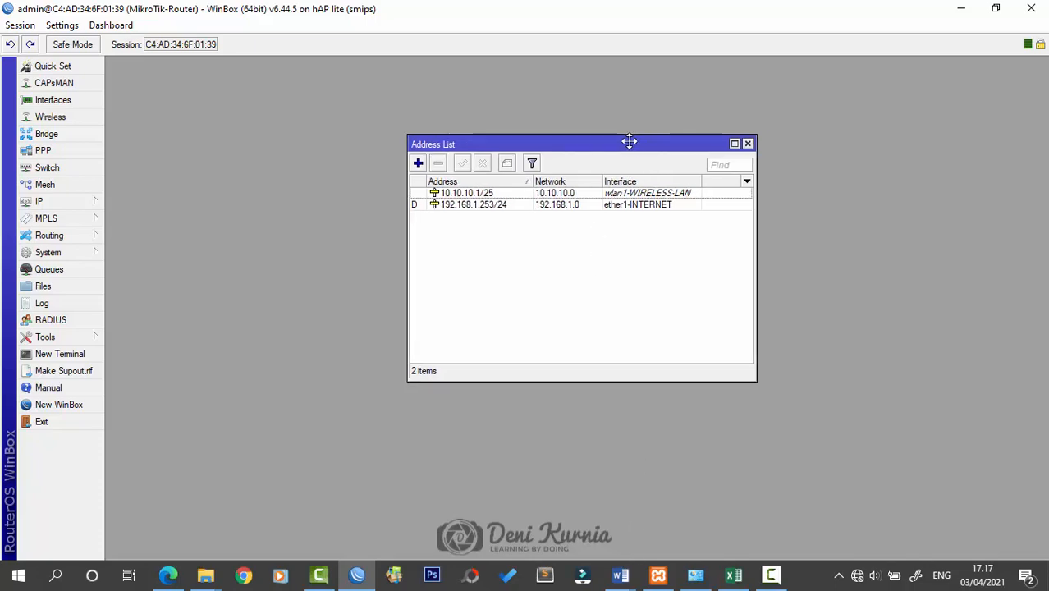
pyautogui.moveTo(620, 575)
pyautogui.click(706, 509)
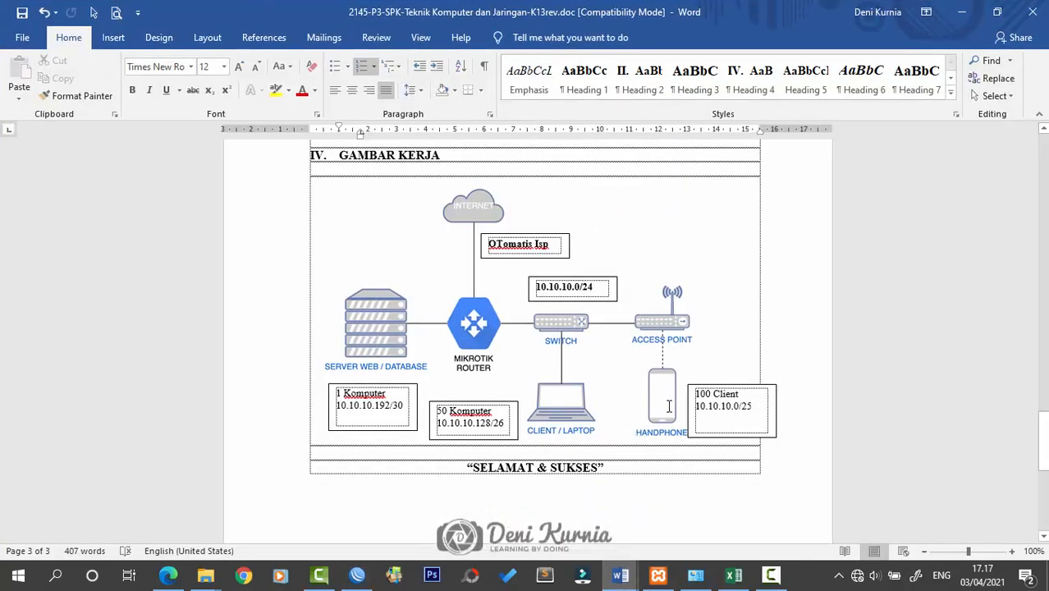
pyautogui.scroll(8, 673, 402)
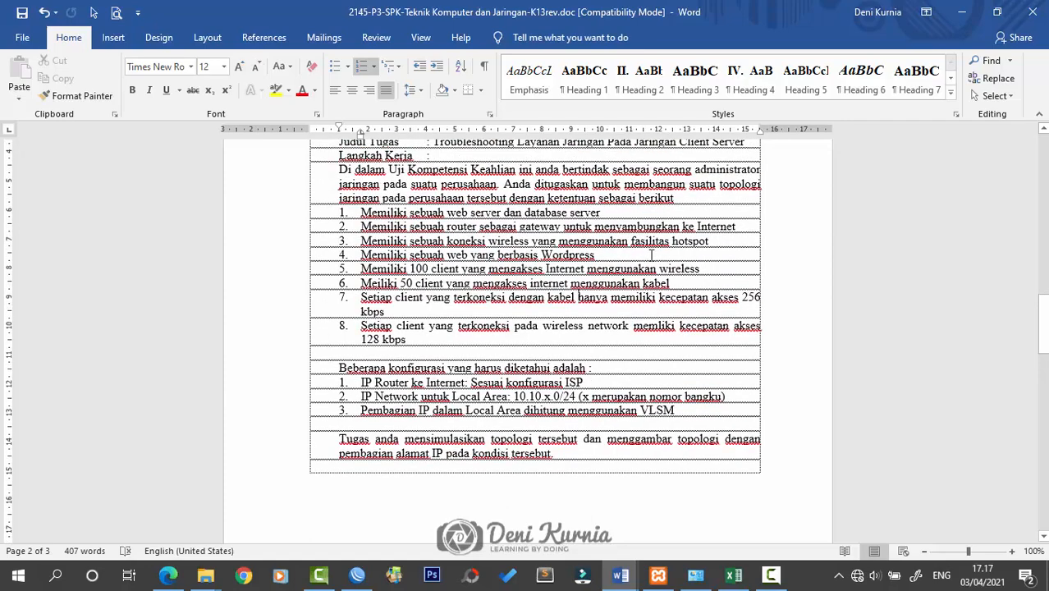
pyautogui.scroll(-10, 730, 328)
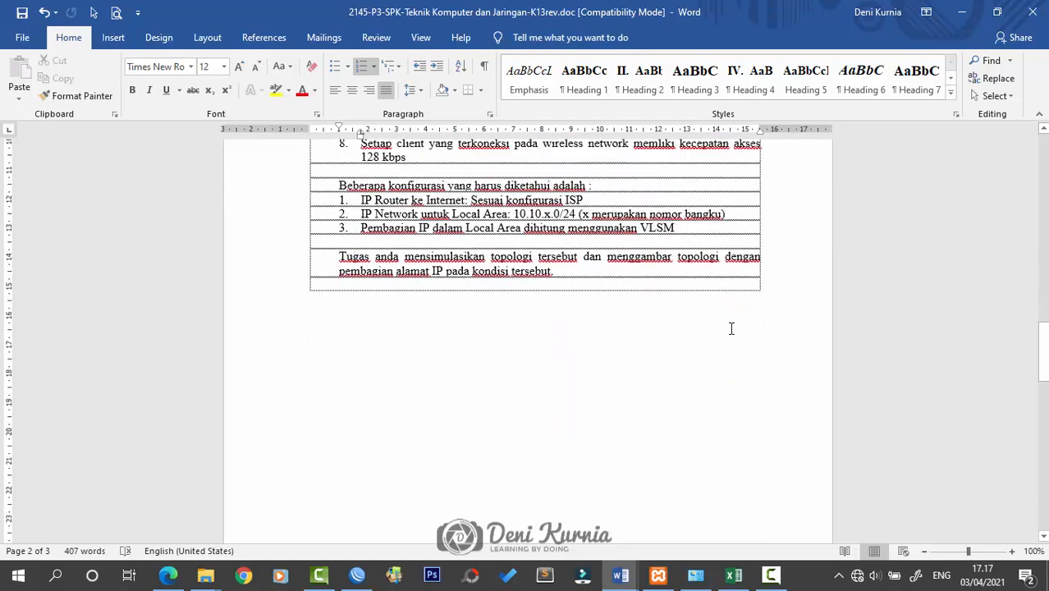
pyautogui.scroll(-5, 736, 325)
pyautogui.click(961, 11)
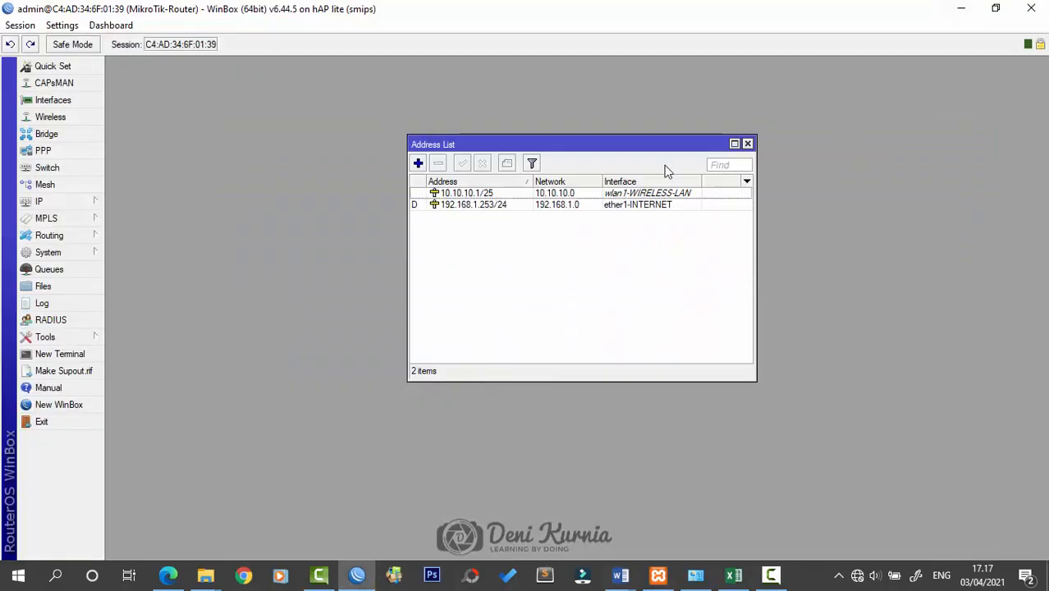
pyautogui.click(86, 201)
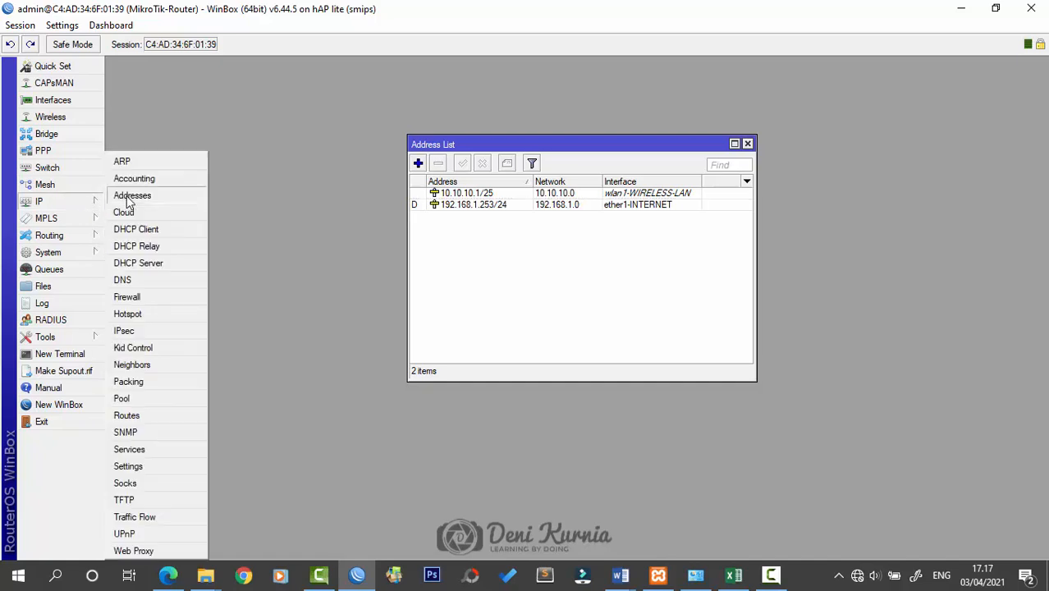
# Start Hotspot Setup on wlan1-WIRELESS-LAN at 10.10.10.1/25 and adjust the pool's end address
pyautogui.click(159, 314)
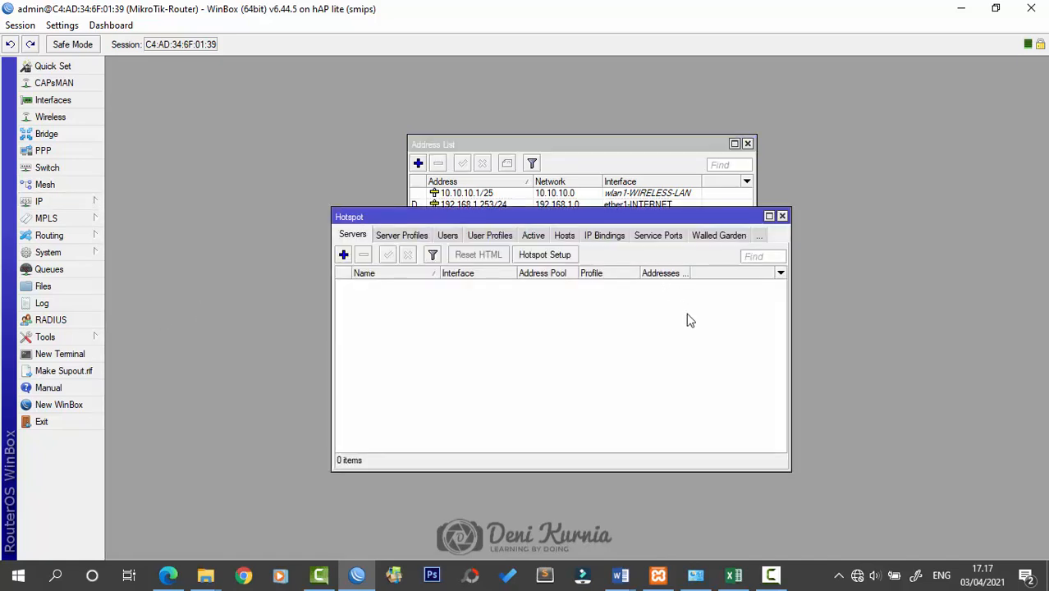
pyautogui.click(553, 261)
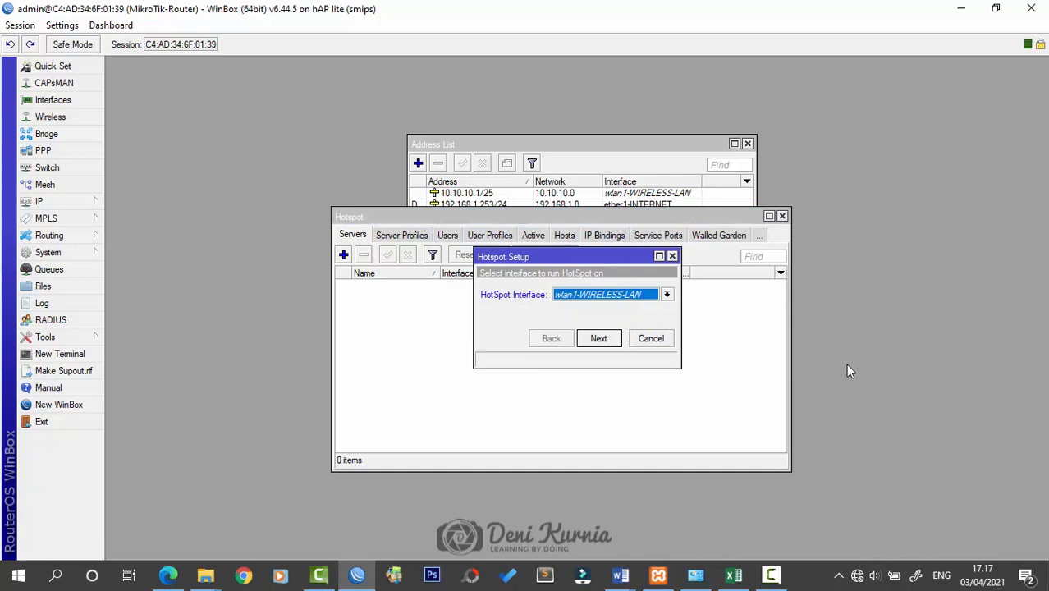
pyautogui.click(612, 341)
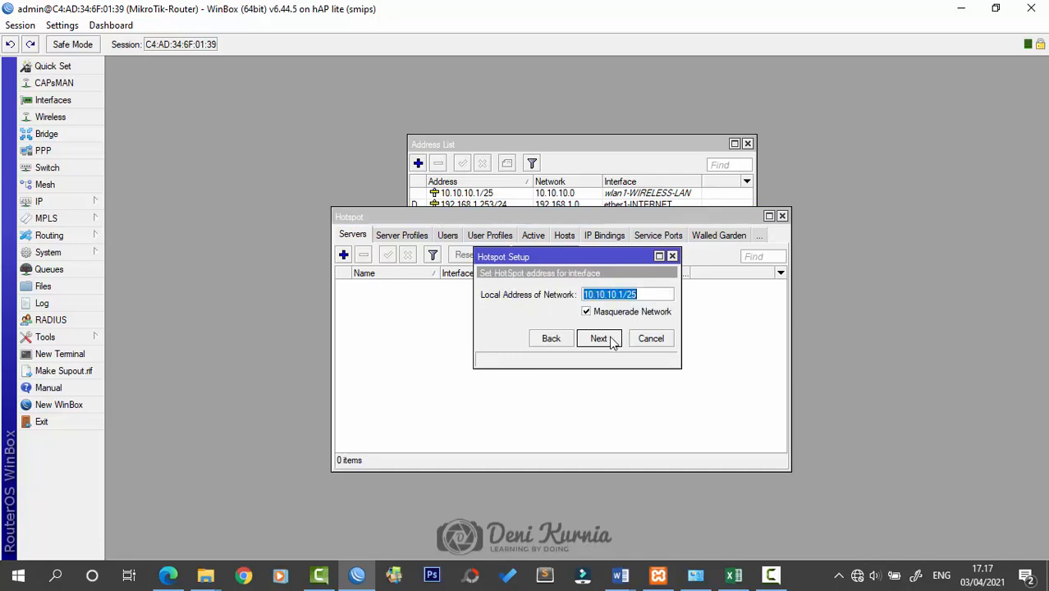
pyautogui.click(612, 340)
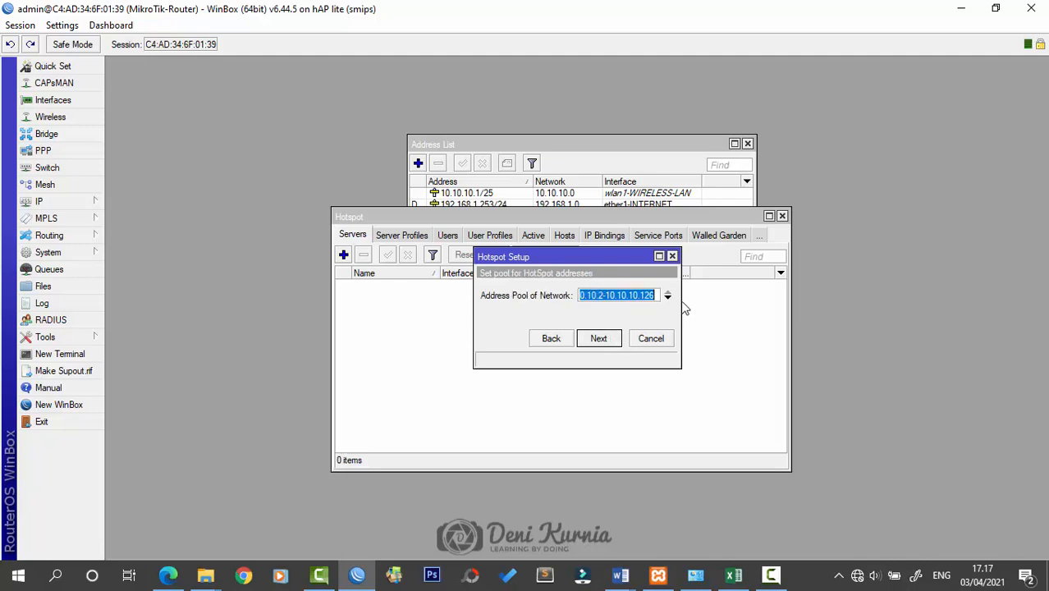
pyautogui.moveTo(682, 304); pyautogui.dragTo(788, 305)
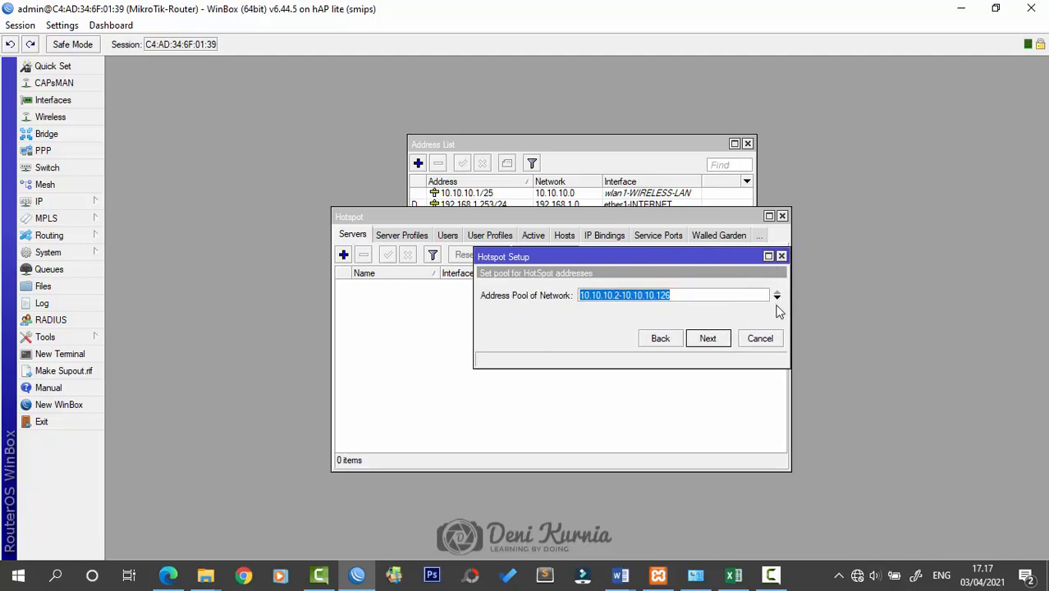
pyautogui.click(703, 292)
pyautogui.moveTo(682, 286); pyautogui.dragTo(665, 293)
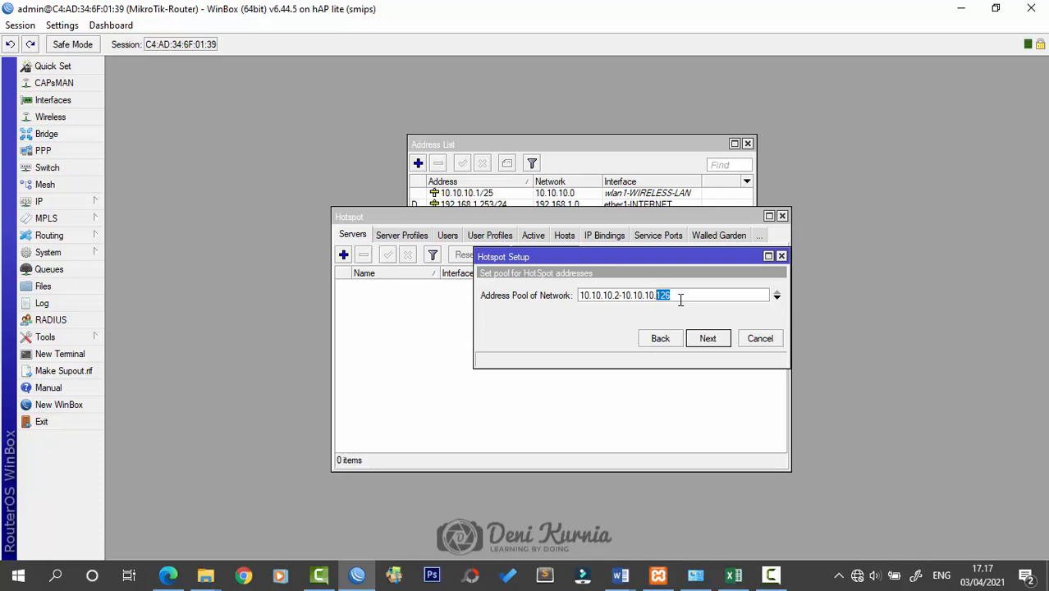
pyautogui.write('1')
pyautogui.click(708, 340)
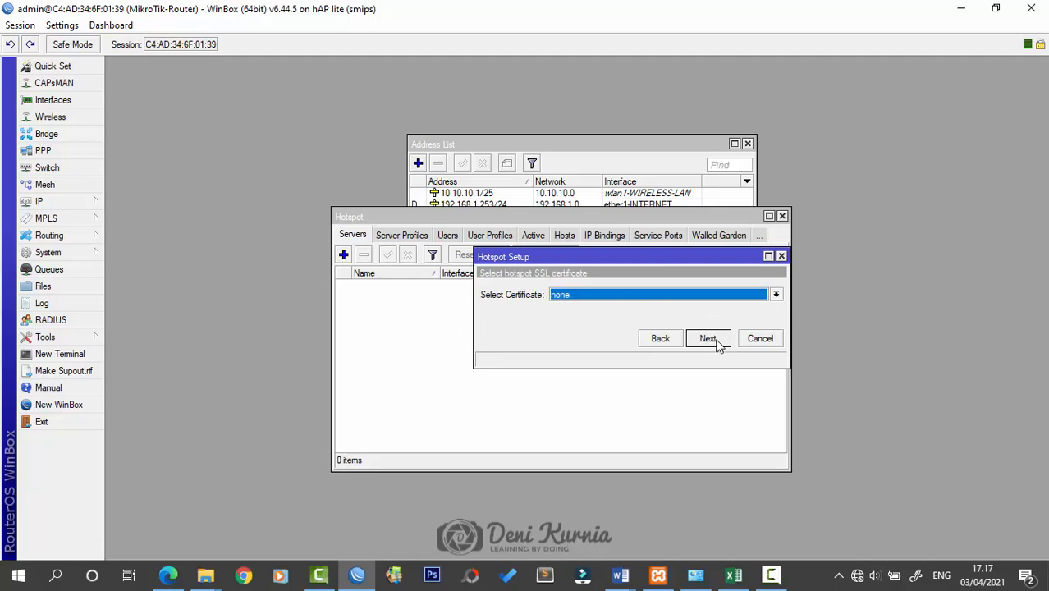
pyautogui.click(714, 341)
pyautogui.click(707, 342)
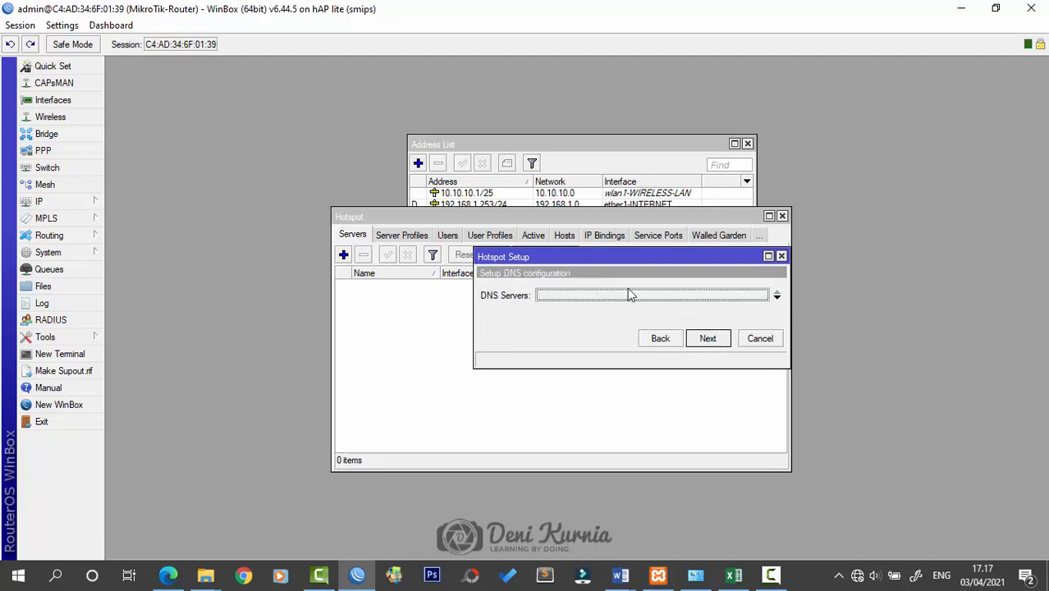
pyautogui.write('10.10.10.1')
pyautogui.click(709, 339)
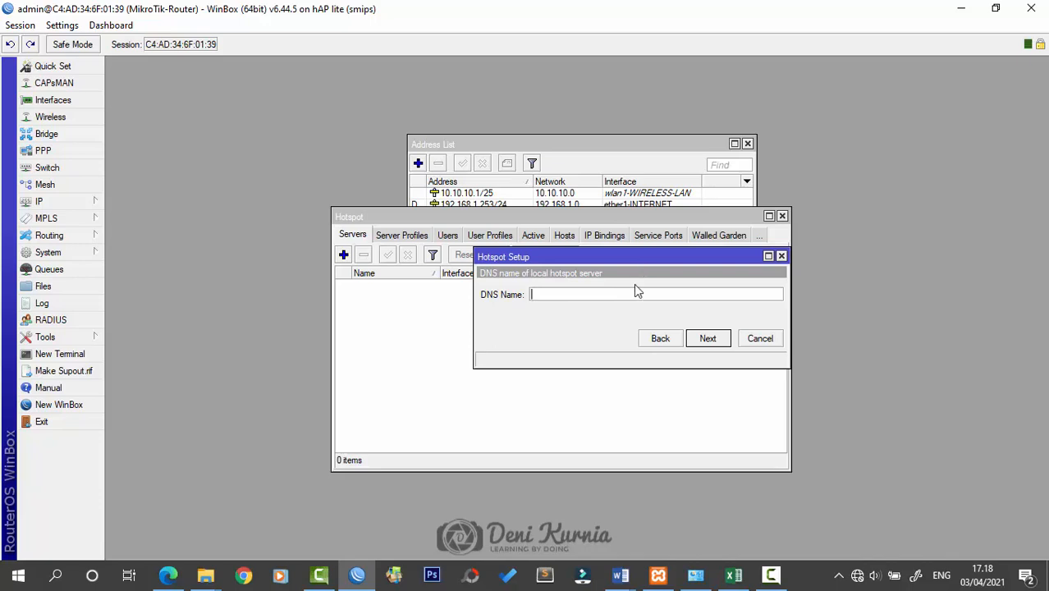
pyautogui.write('D')
pyautogui.press('BackSpace')
pyautogui.write('www.smkcijangkar.sch.id')
pyautogui.click(717, 339)
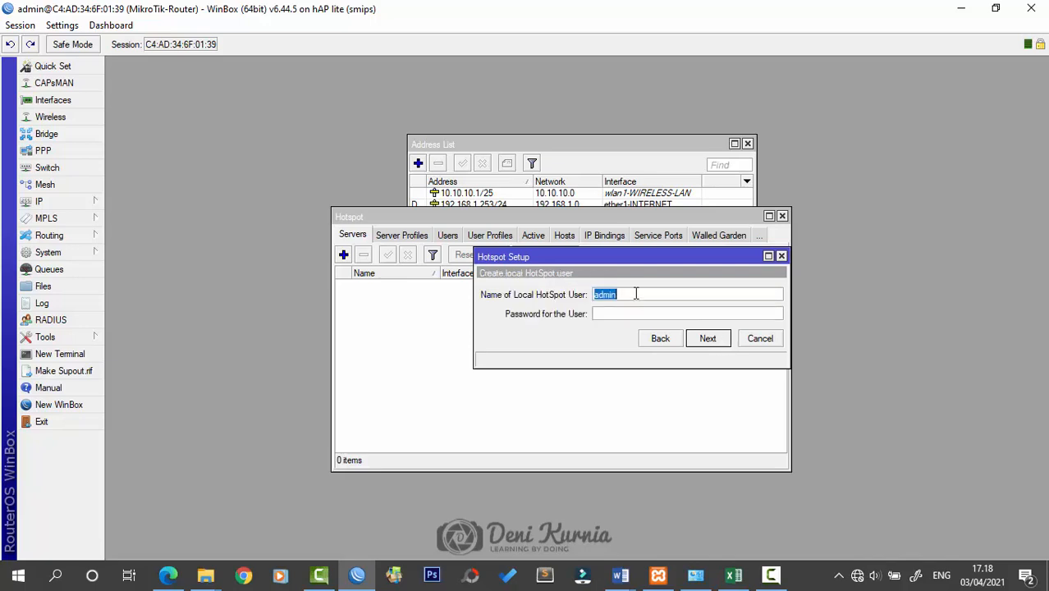
pyautogui.click(707, 339)
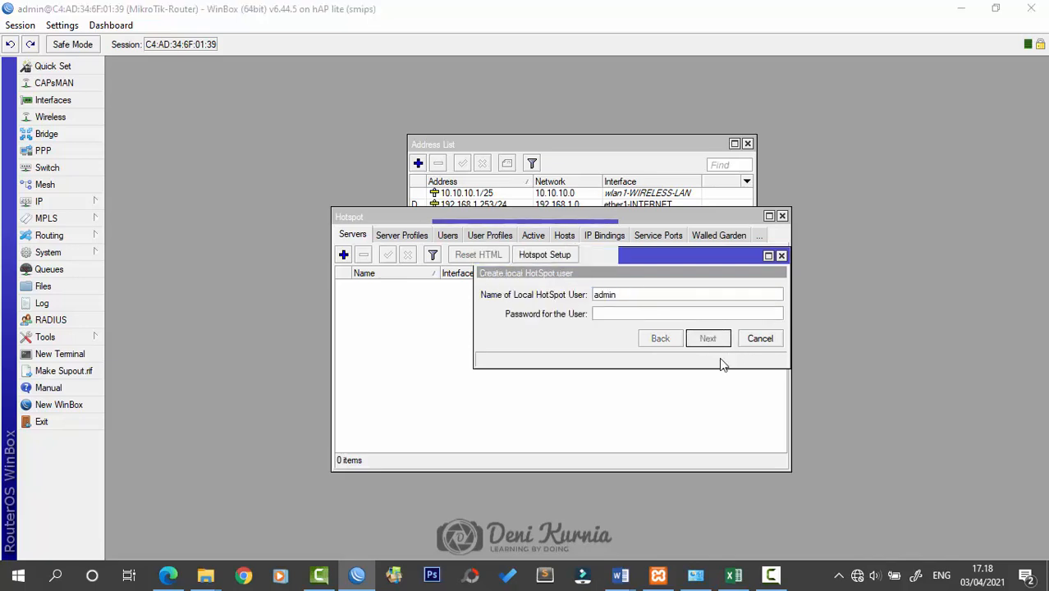
pyautogui.click(567, 304)
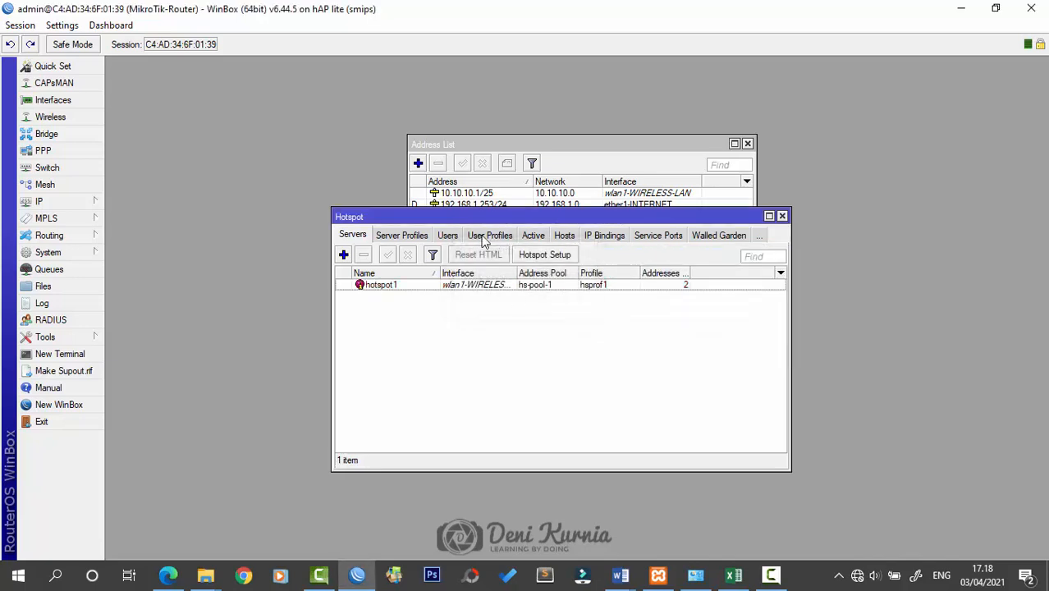
# Bring up the list of nearby Wi-Fi networks
pyautogui.moveTo(516, 212); pyautogui.dragTo(515, 208)
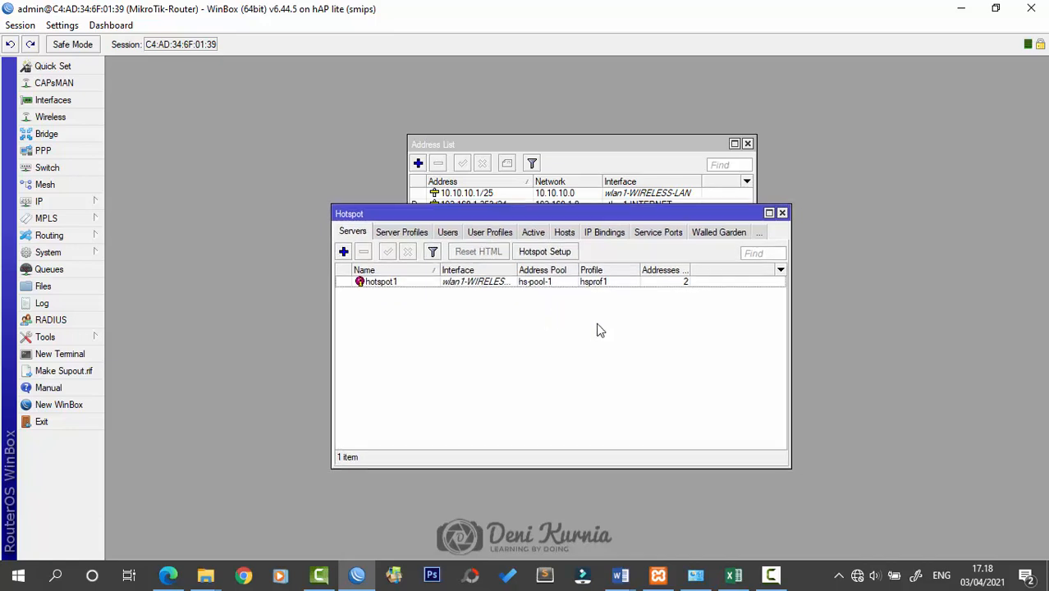
pyautogui.click(856, 580)
pyautogui.scroll(-3, 906, 386)
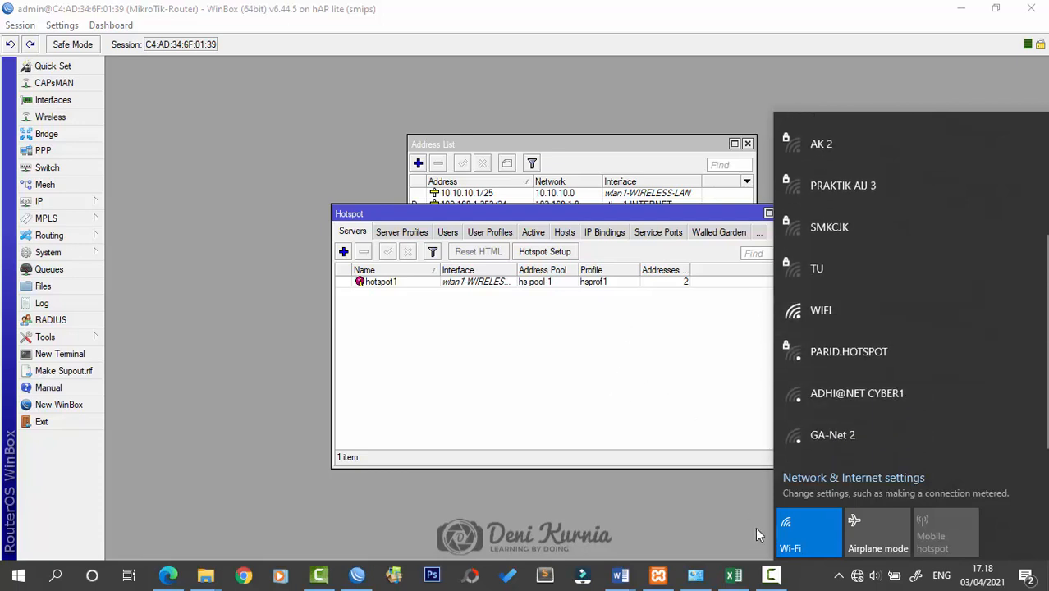
# Join the WIFI network so the hotspot login page loads in Edge
pyautogui.click(870, 313)
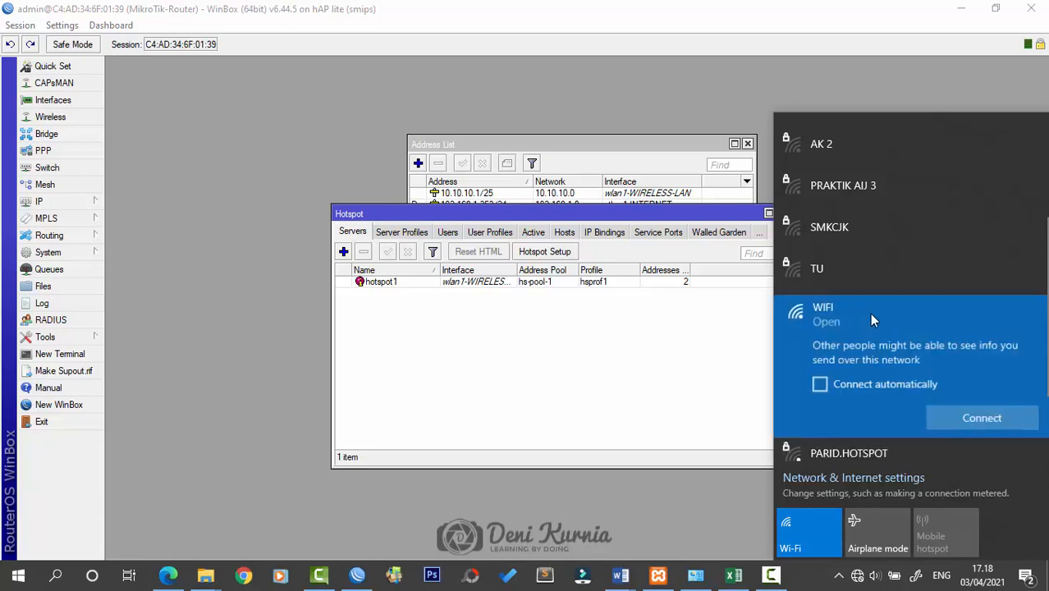
pyautogui.click(973, 419)
pyautogui.click(816, 339)
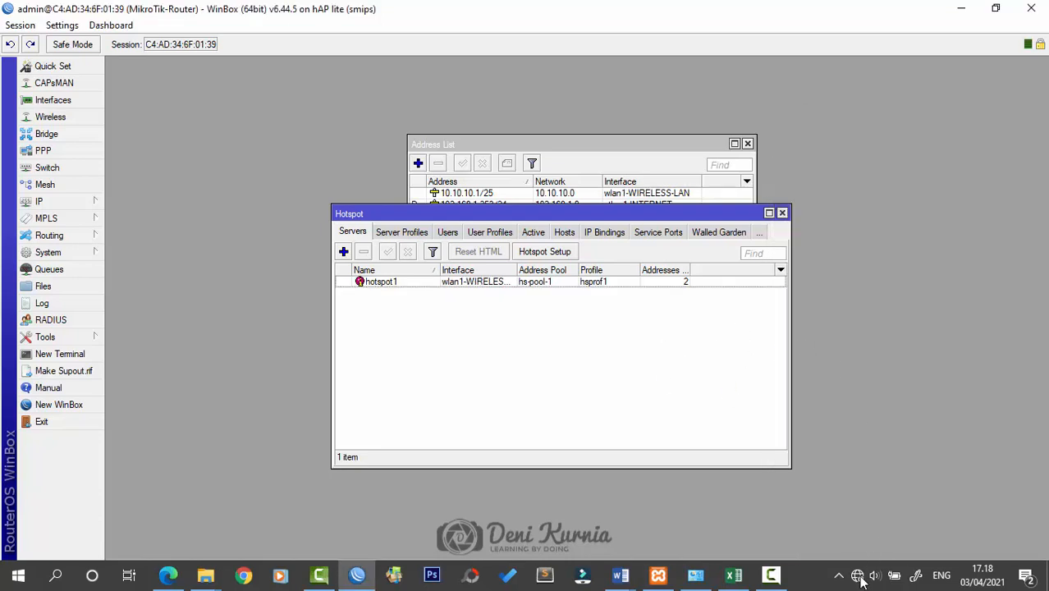
pyautogui.click(951, 3)
pyautogui.rightClick(630, 215)
pyautogui.click(667, 257)
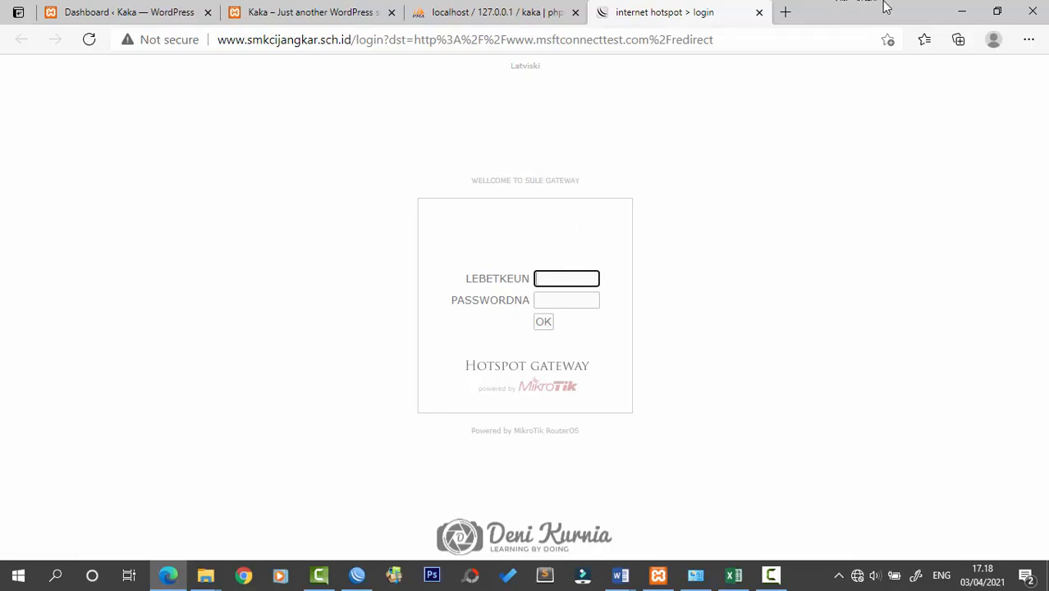
# Minimize the hotspot login page, close the network list and restore WinBox
pyautogui.click(962, 11)
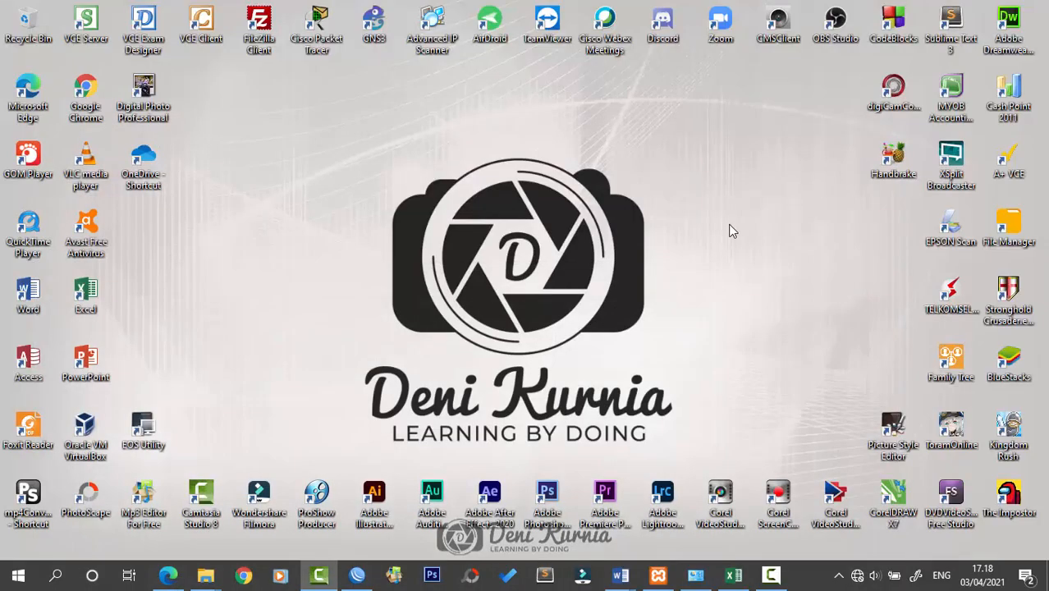
pyautogui.click(858, 575)
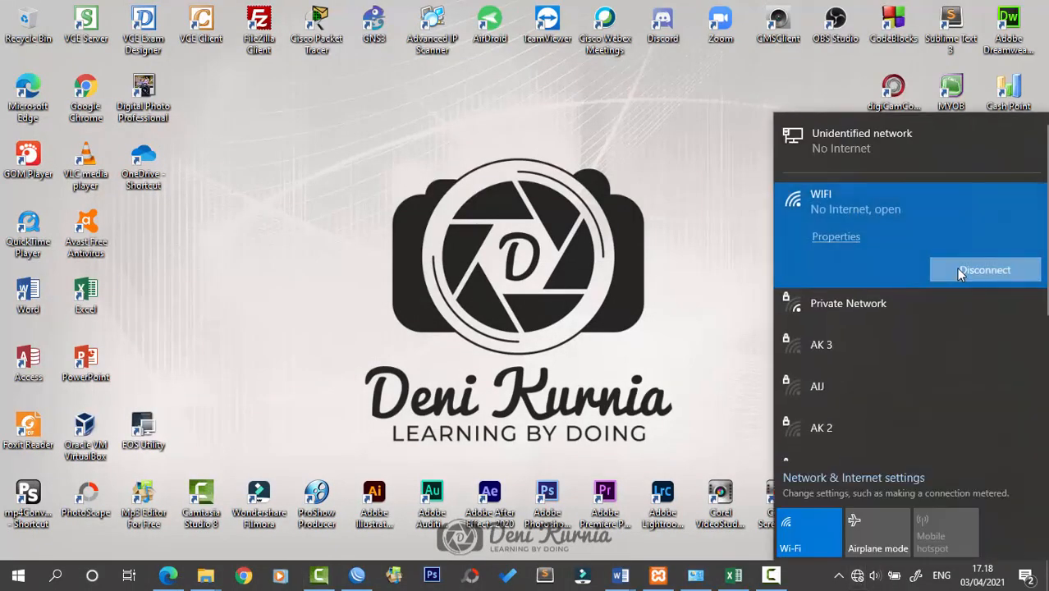
pyautogui.click(760, 277)
pyautogui.click(357, 575)
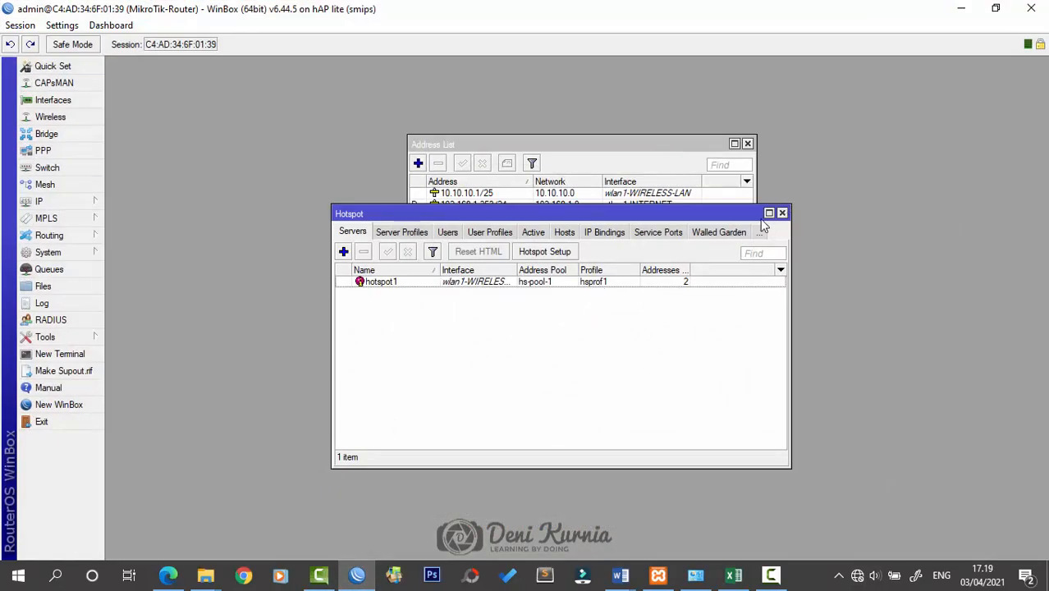
# Check the network diagram in Word, then start a new address beginning 10.10.10
pyautogui.click(675, 147)
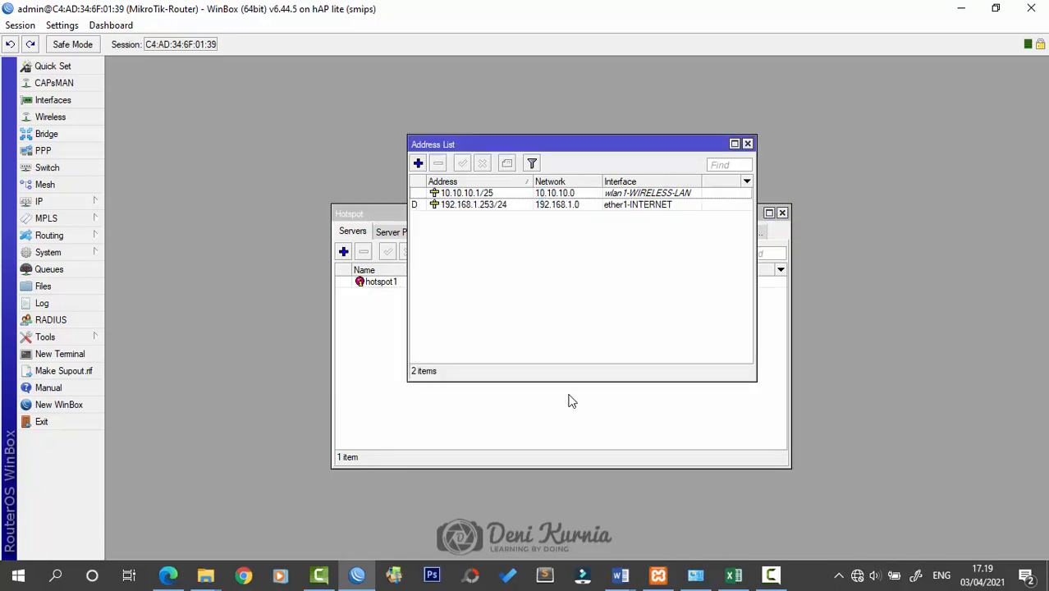
pyautogui.moveTo(620, 574)
pyautogui.click(711, 517)
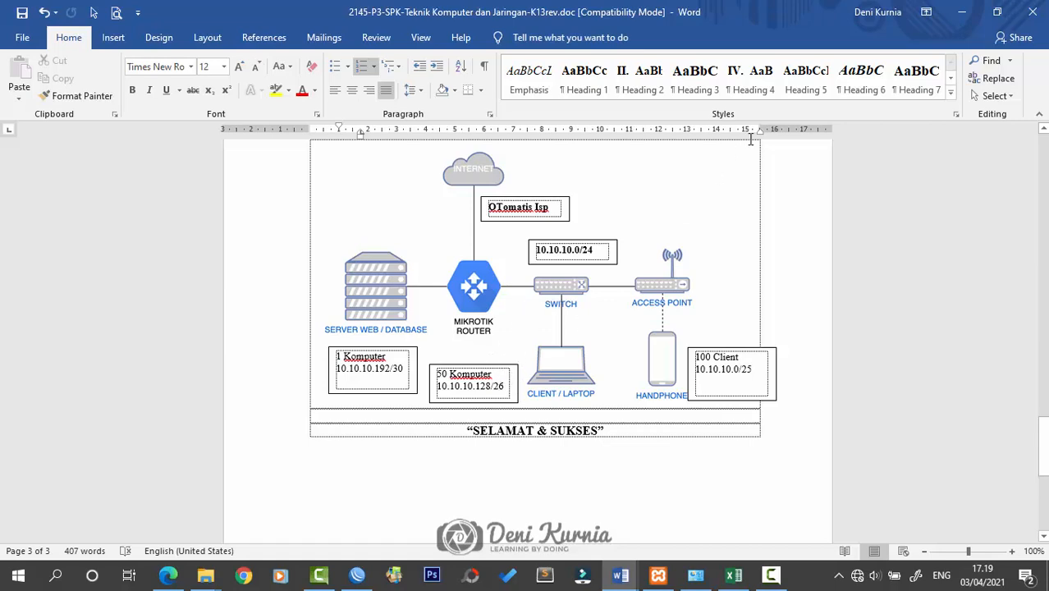
pyautogui.click(961, 12)
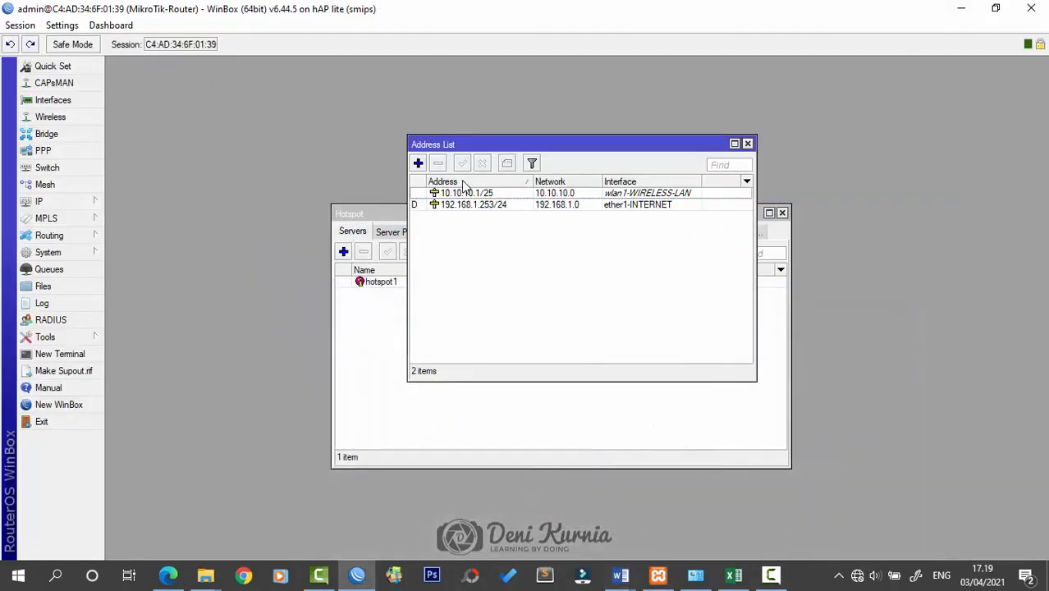
pyautogui.click(418, 163)
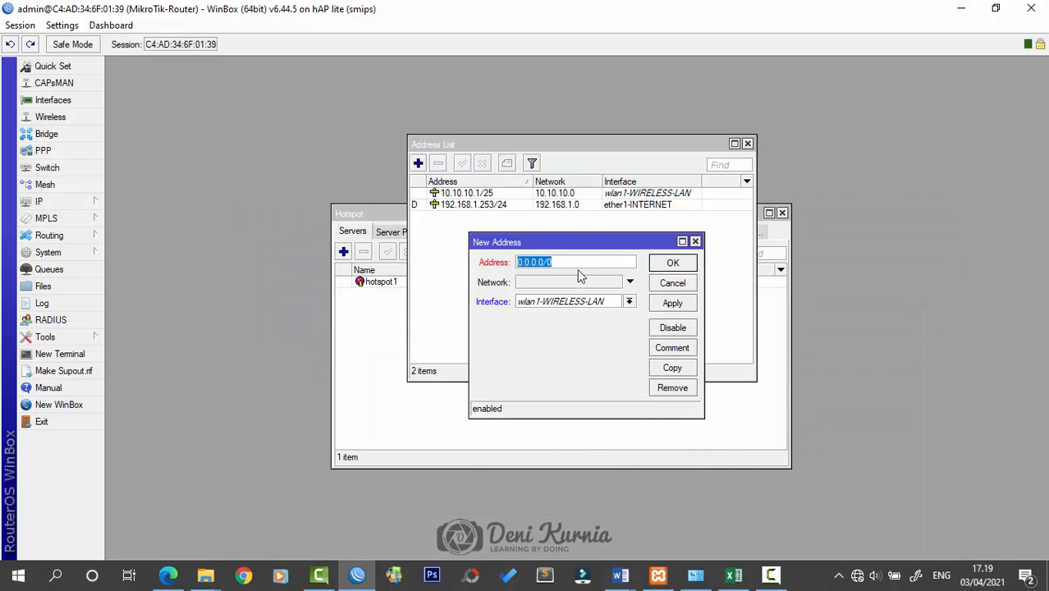
pyautogui.write('10.10.10')
# Look up the KABEL subnet in the Excel subnetting workbook
pyautogui.click(734, 575)
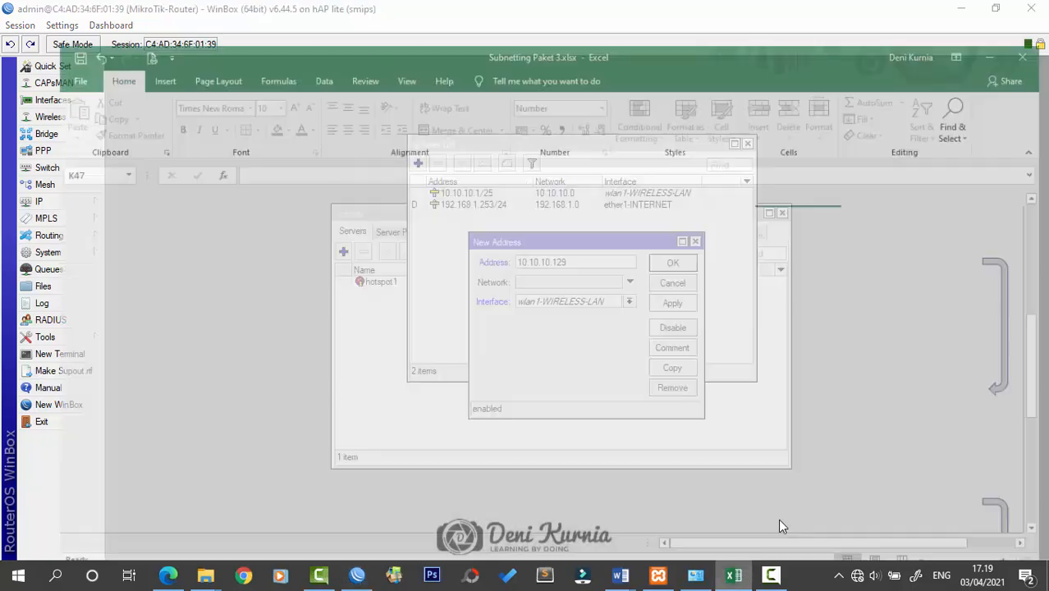
pyautogui.click(873, 399)
pyautogui.scroll(1, 885, 382)
pyautogui.scroll(3, 884, 383)
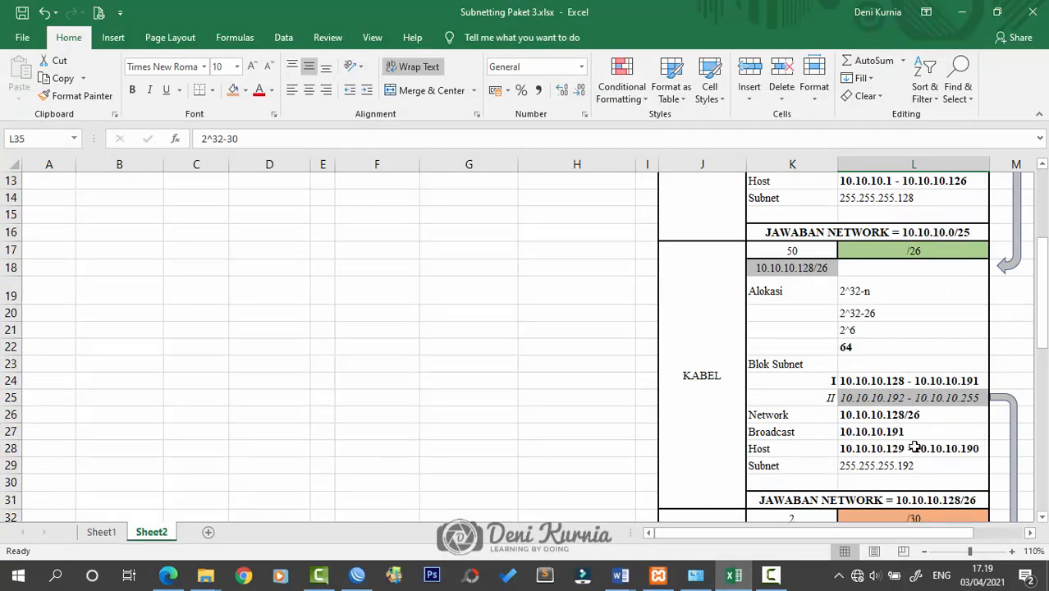
pyautogui.scroll(4, 911, 419)
pyautogui.scroll(-4, 917, 420)
pyautogui.click(961, 11)
# Correct the address to 10.10.10.129/26, assign it to ether3-KABEL-LAN, and save
pyautogui.click(609, 263)
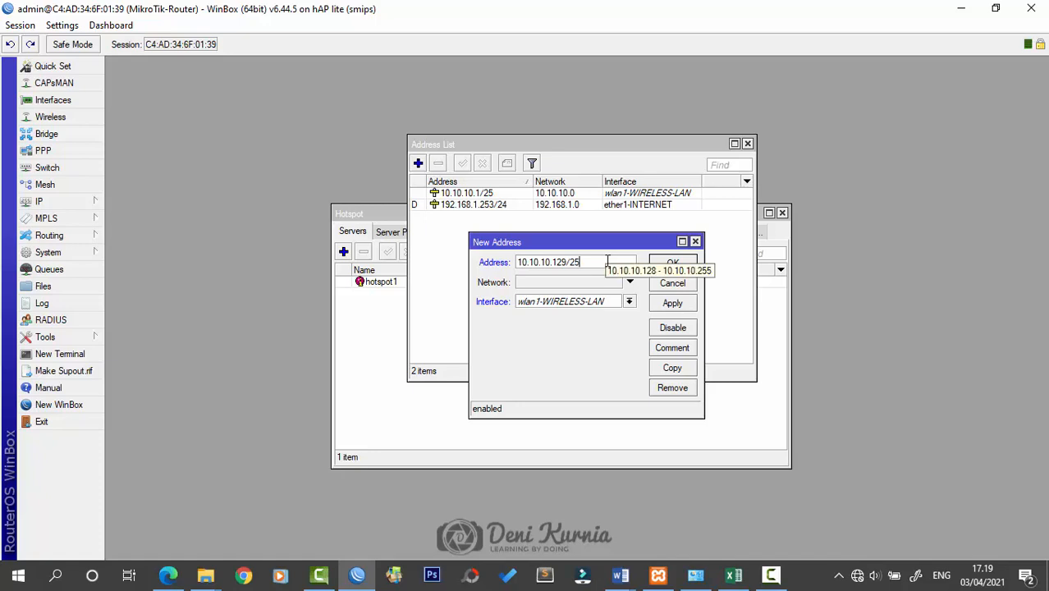
pyautogui.press('BackSpace')
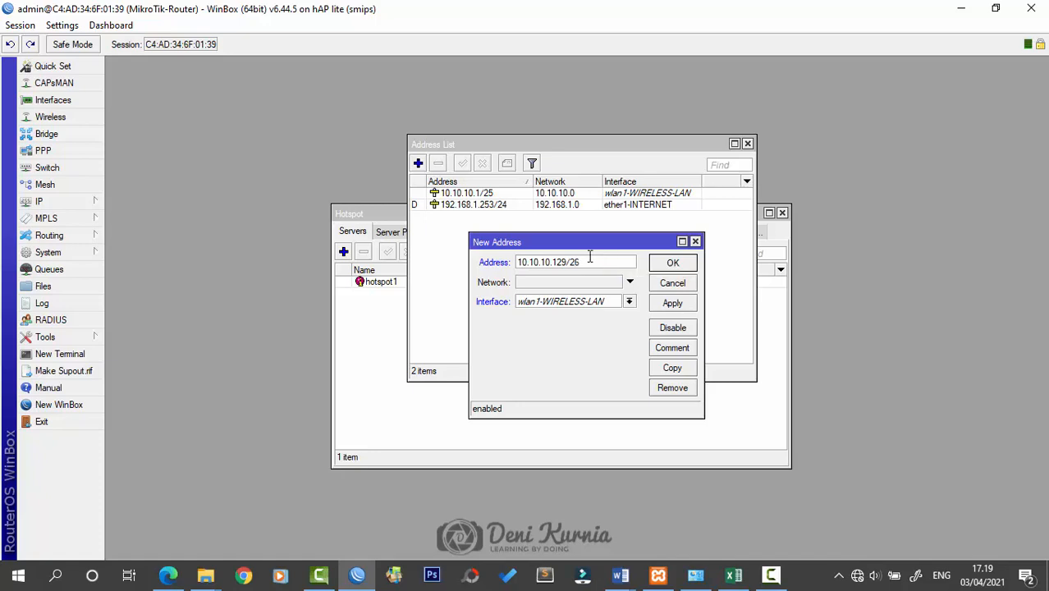
pyautogui.click(597, 301)
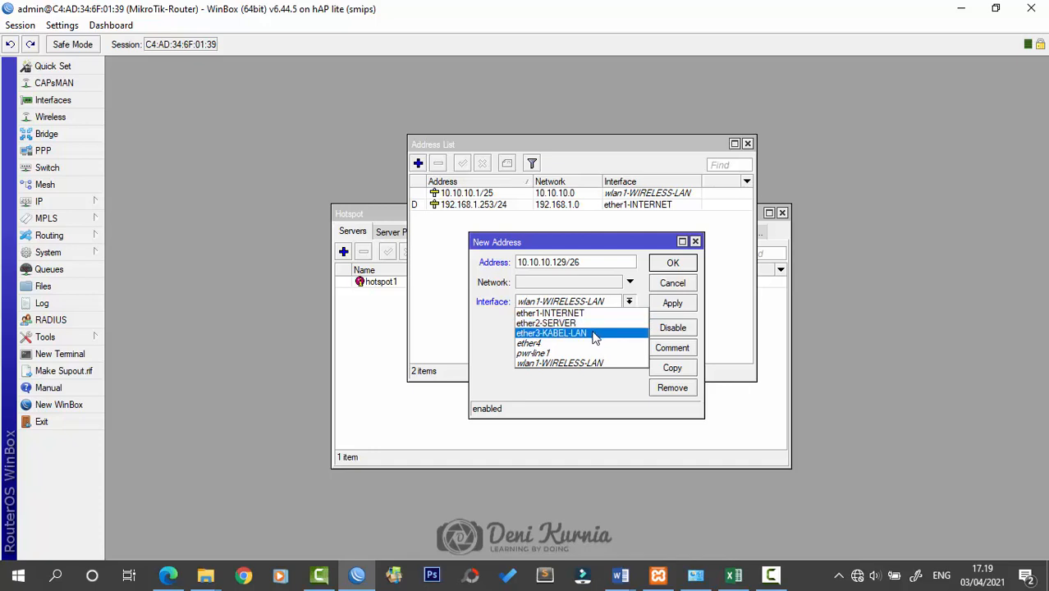
pyautogui.click(597, 334)
pyautogui.click(673, 264)
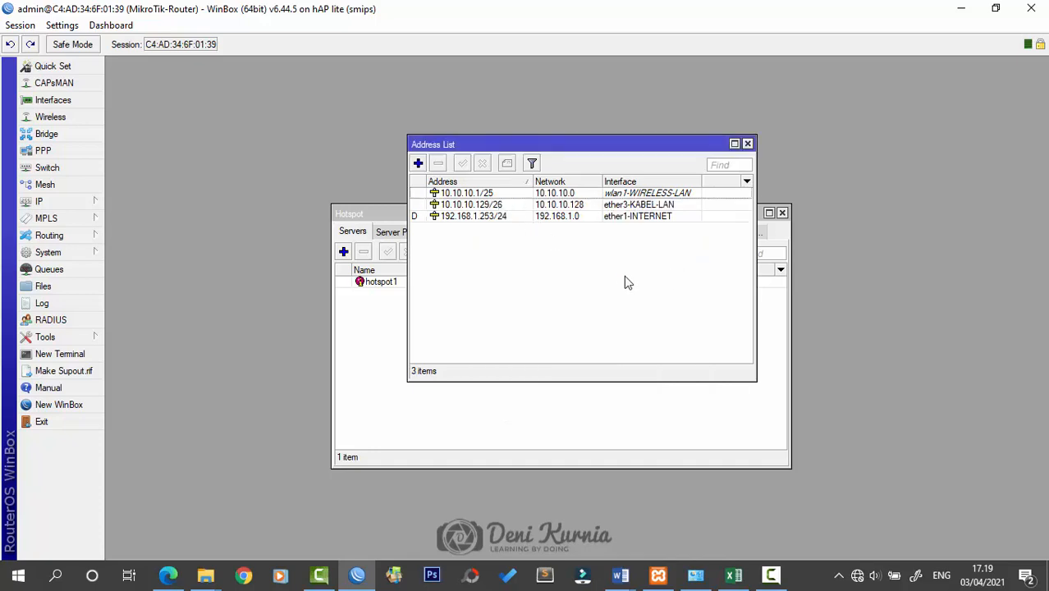
pyautogui.click(78, 202)
# Start DHCP Setup on ether3-KABEL-LAN with 10.10.10.128/26 space and gateway 10.10.10.129
pyautogui.click(161, 262)
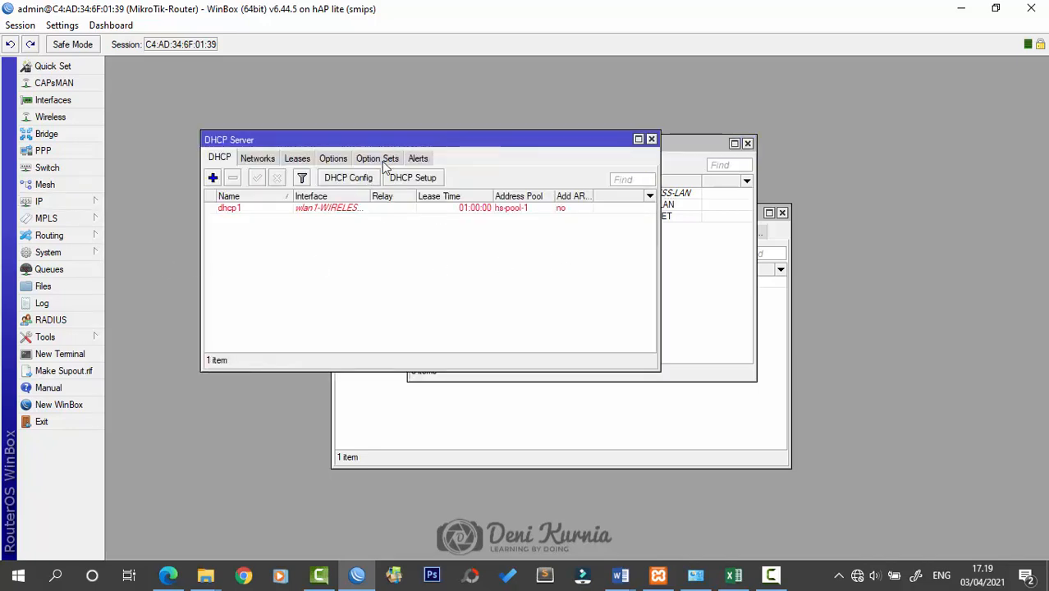
pyautogui.moveTo(452, 143); pyautogui.dragTo(571, 210)
pyautogui.click(532, 245)
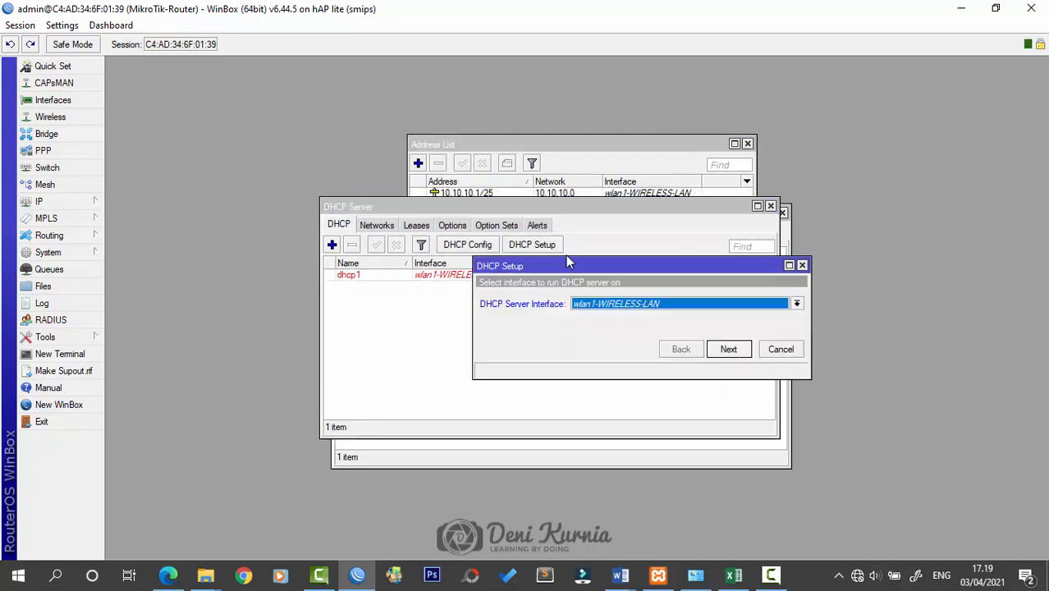
pyautogui.click(633, 304)
pyautogui.click(628, 331)
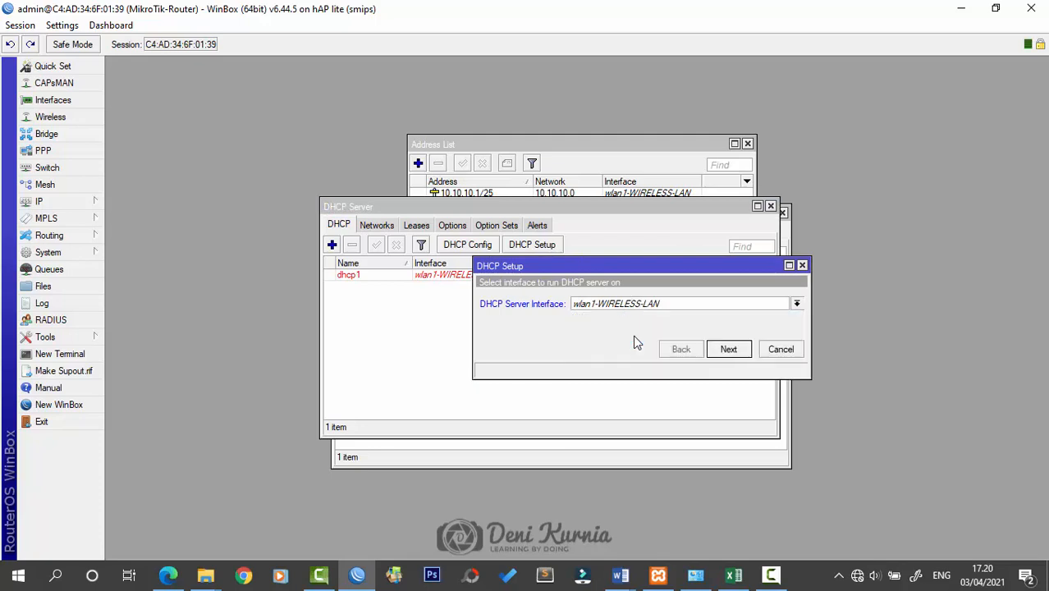
pyautogui.click(728, 349)
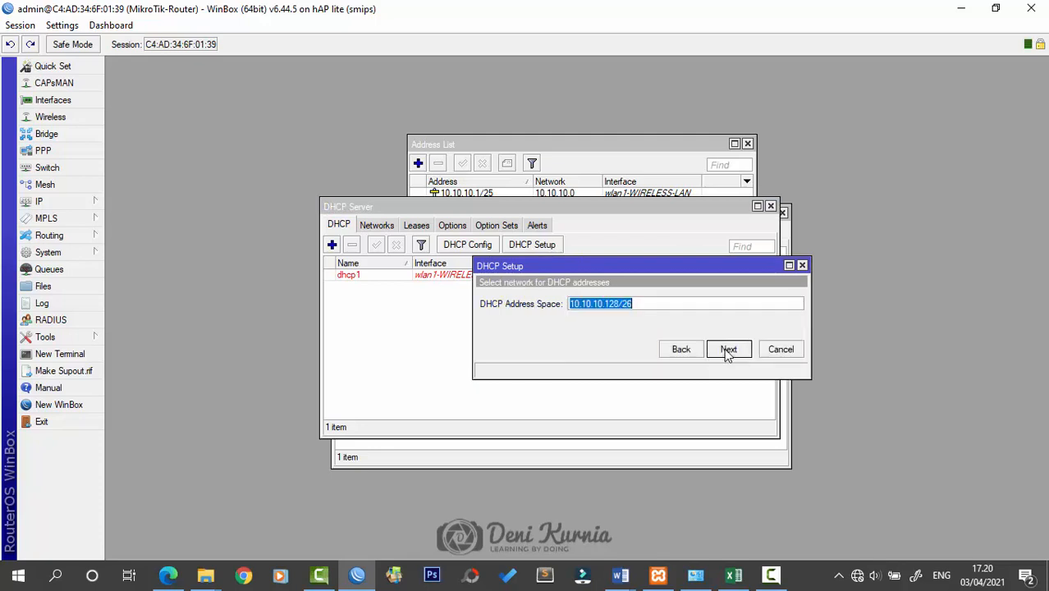
pyautogui.click(727, 350)
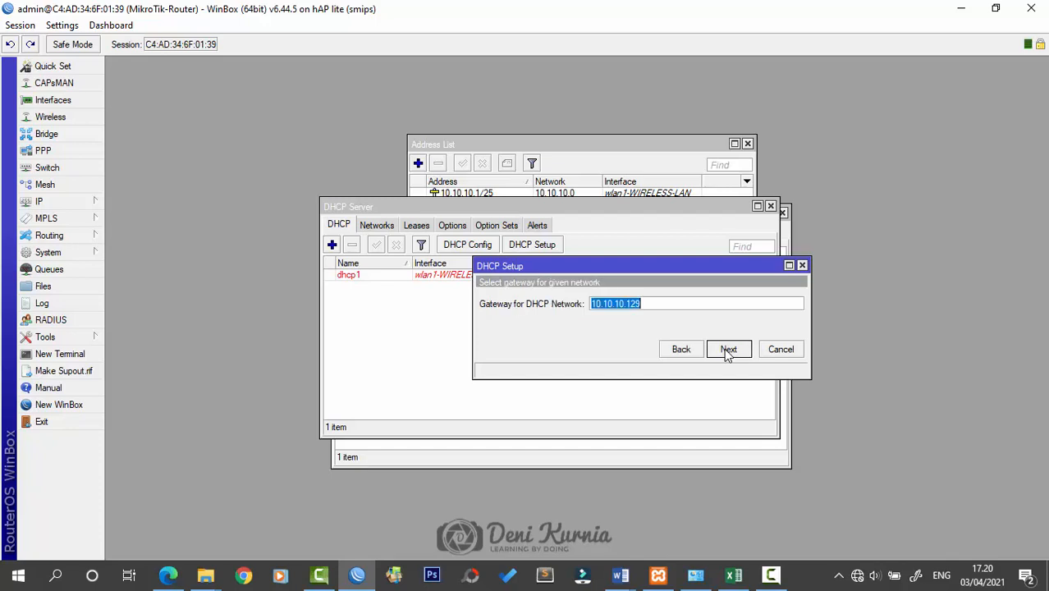
pyautogui.click(727, 351)
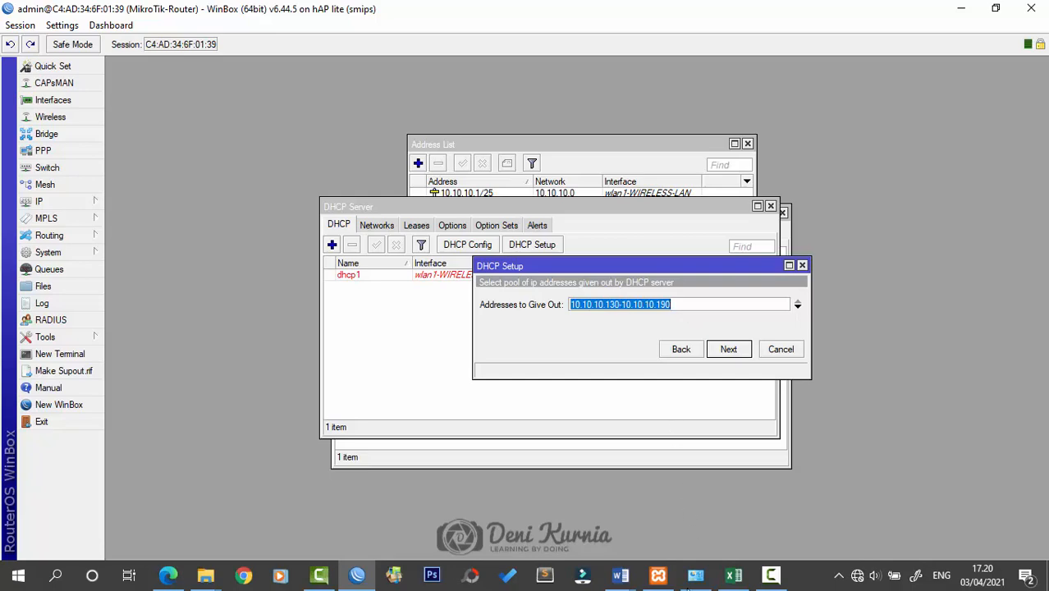
# Set the pool to 10.10.10.130-10.10.10.181, keep suggested DNS and 00:10:00 lease
pyautogui.click(732, 576)
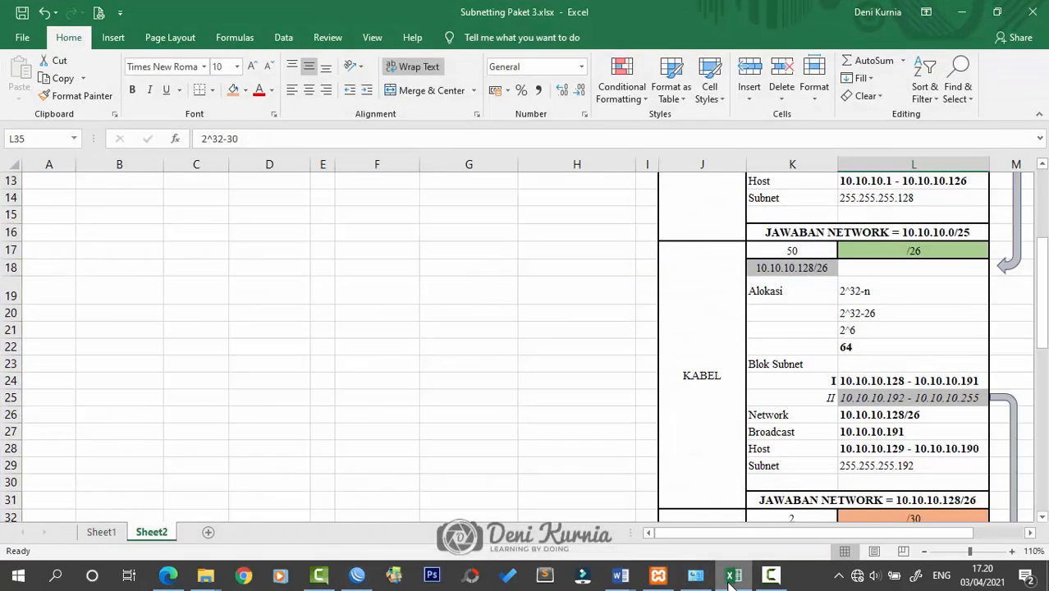
pyautogui.click(733, 576)
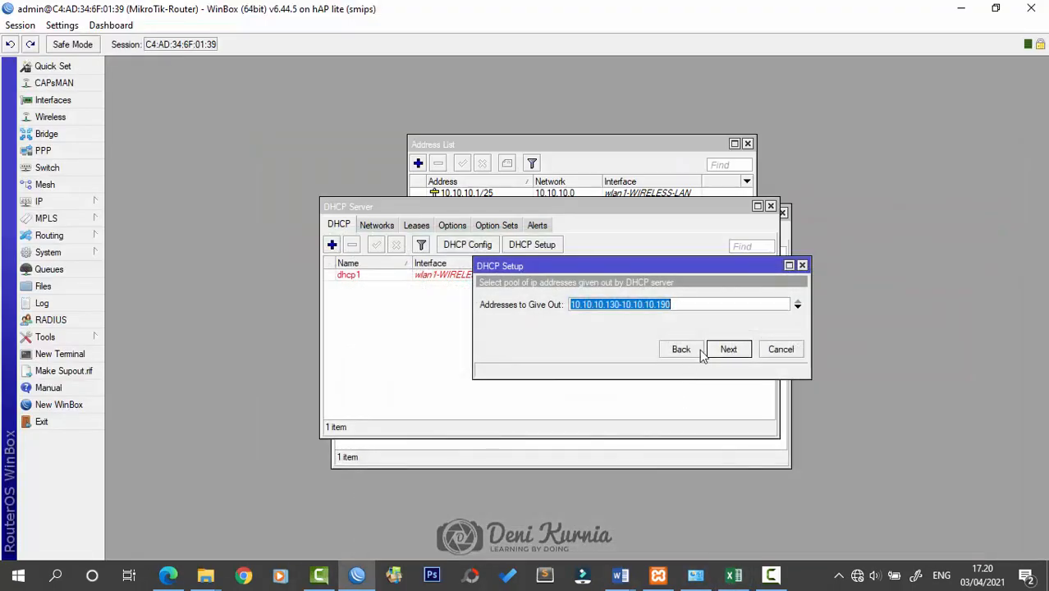
pyautogui.click(688, 303)
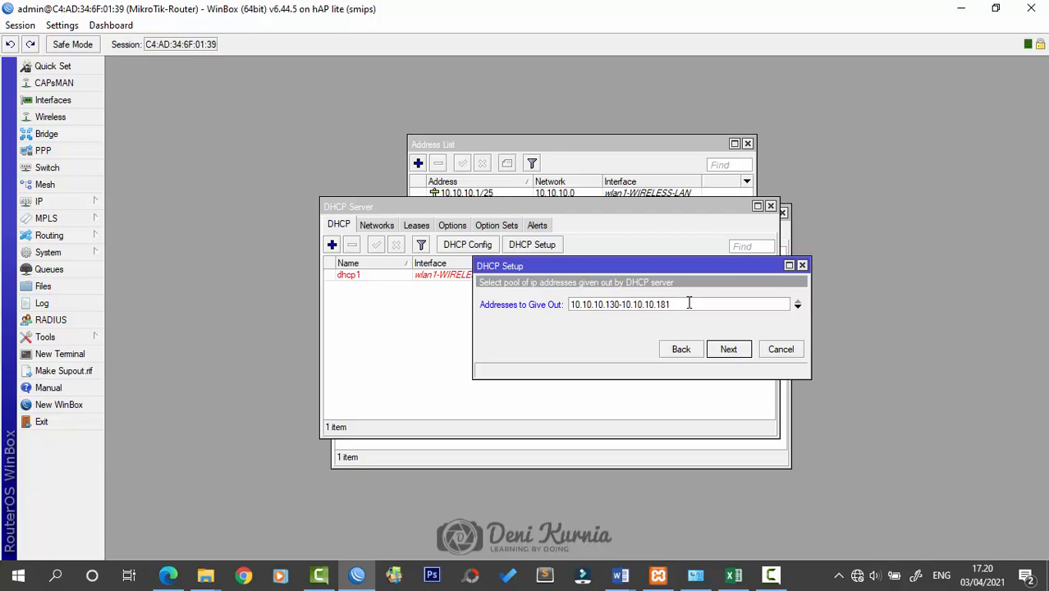
pyautogui.click(729, 350)
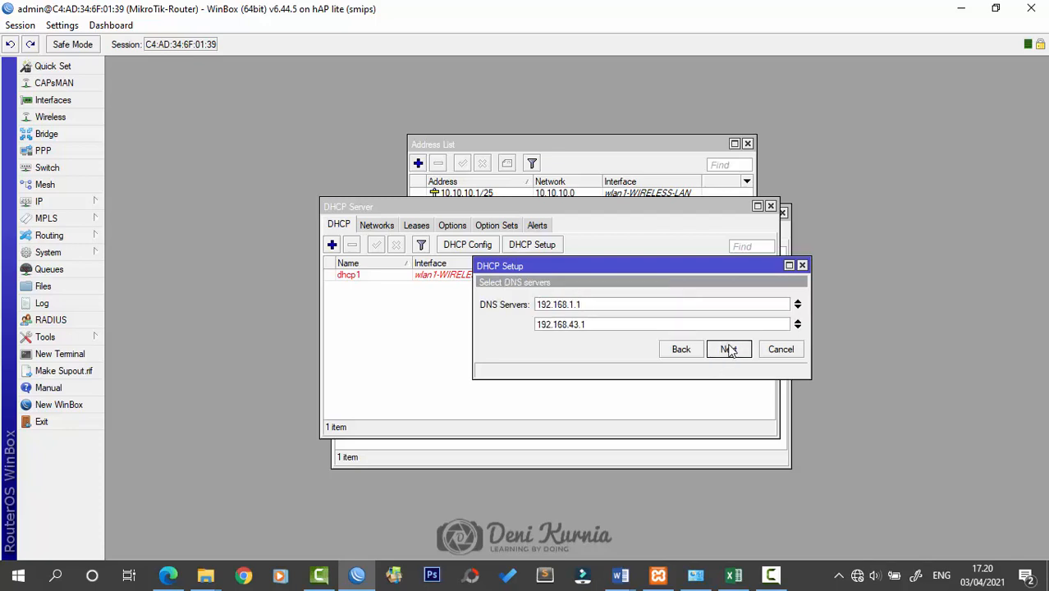
pyautogui.click(729, 350)
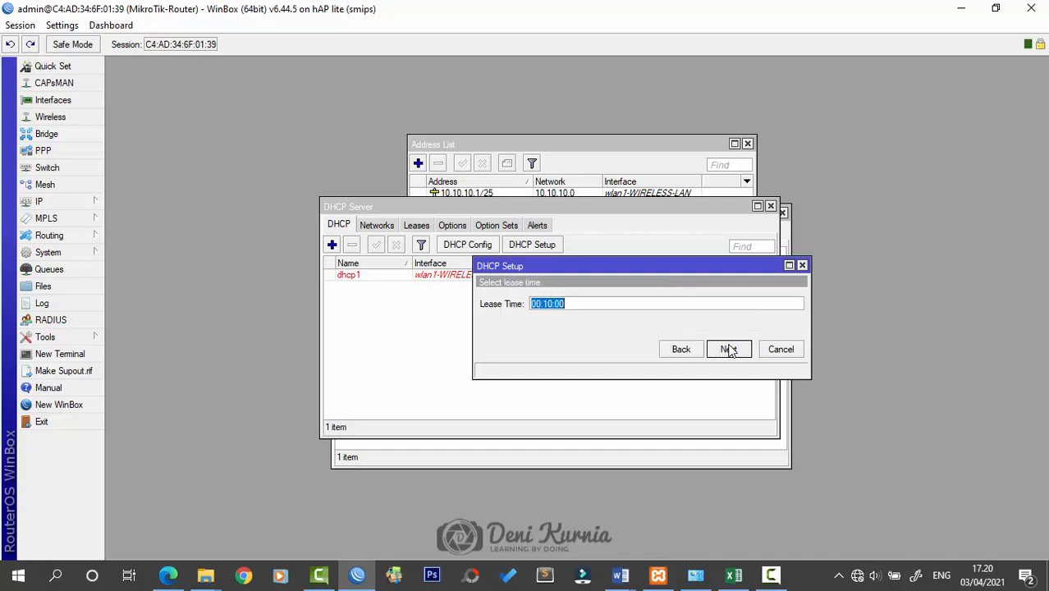
pyautogui.click(729, 349)
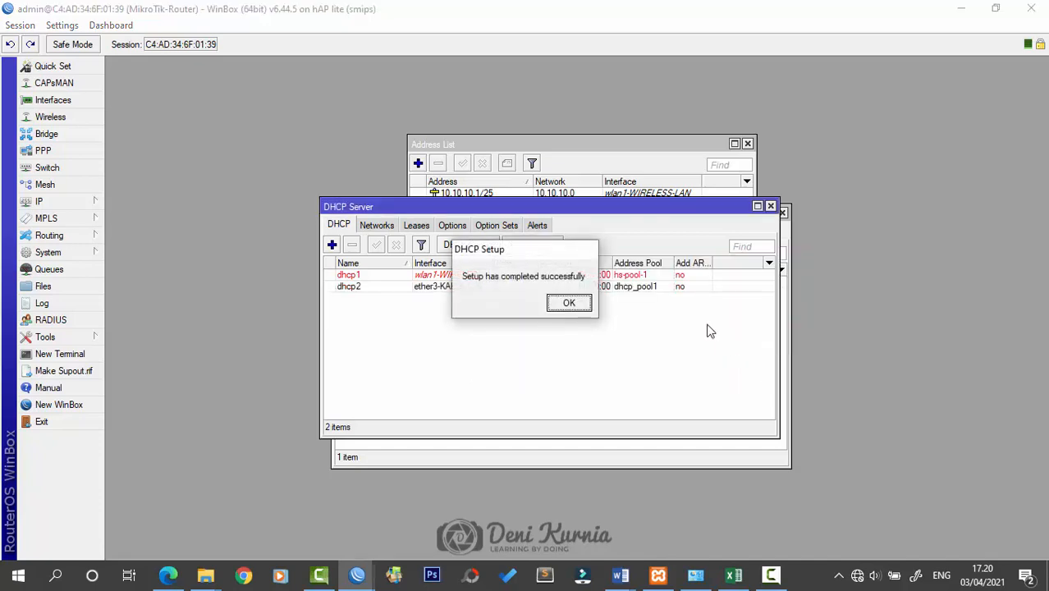
pyautogui.click(565, 301)
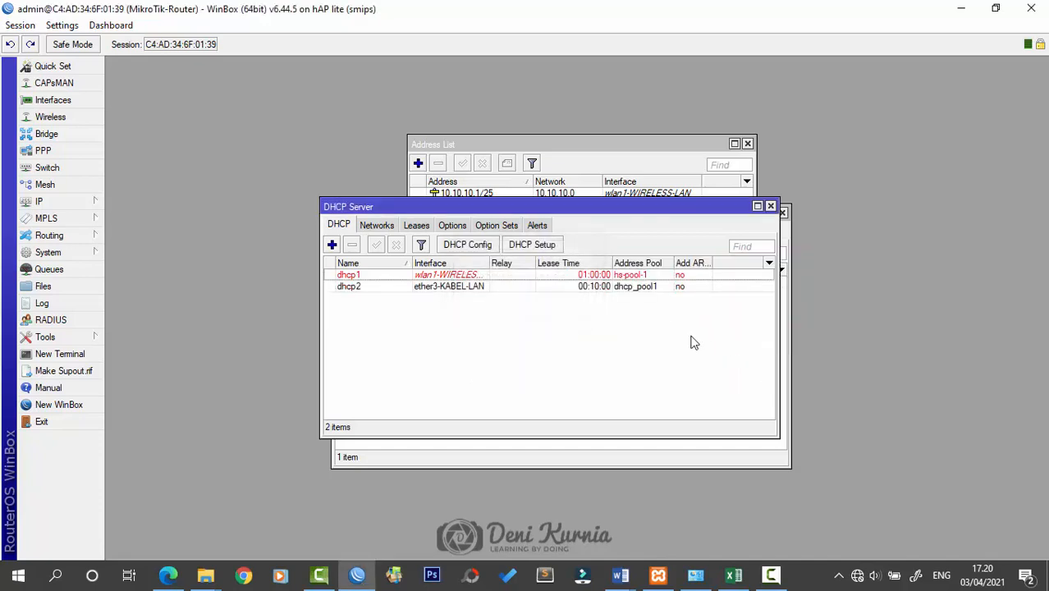
pyautogui.click(771, 206)
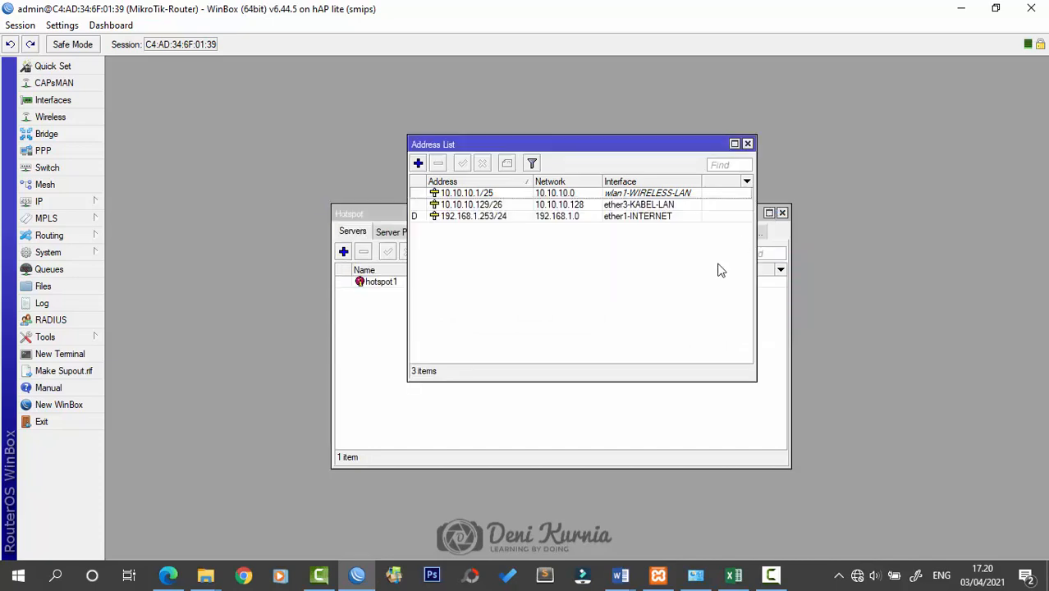
# Start a new address and check the server subnet's network, broadcast and host range
pyautogui.click(419, 163)
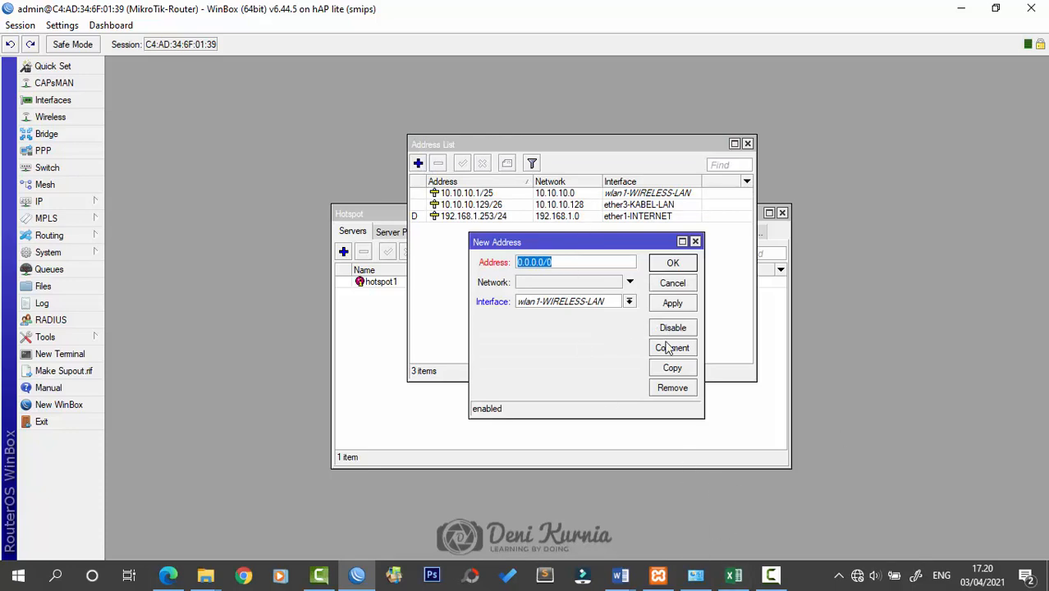
pyautogui.click(733, 575)
pyautogui.scroll(-1, 852, 460)
pyautogui.scroll(-1, 853, 460)
pyautogui.scroll(-1, 902, 495)
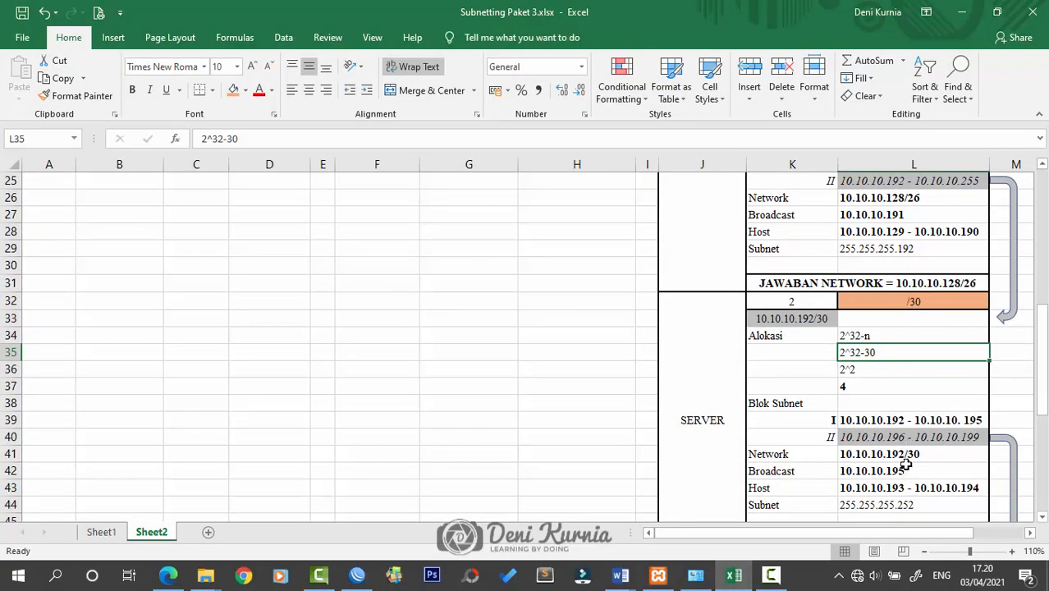
pyautogui.click(907, 470)
pyautogui.click(911, 454)
pyautogui.click(933, 488)
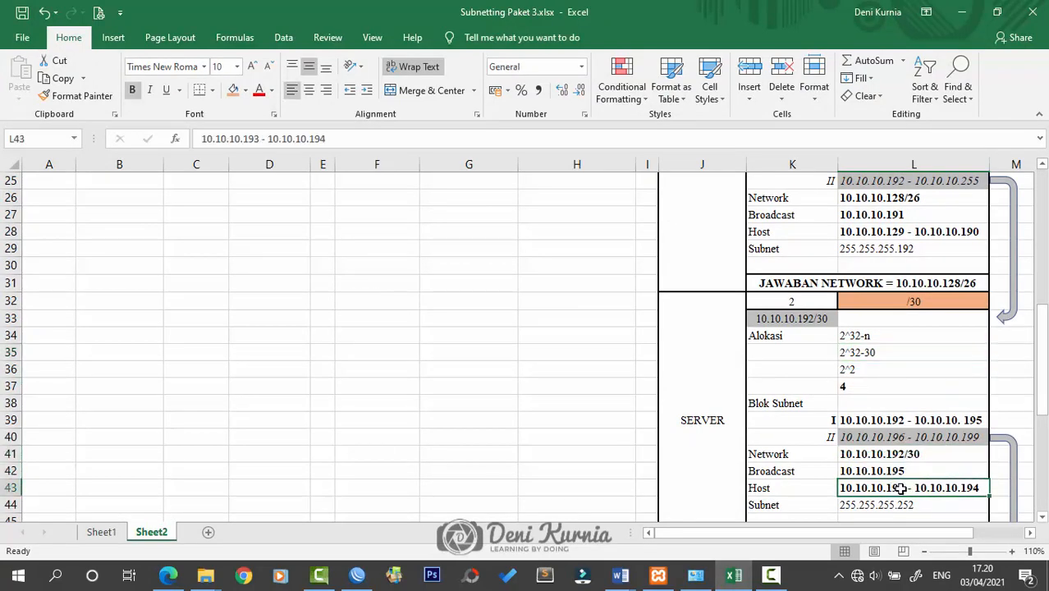
pyautogui.click(961, 12)
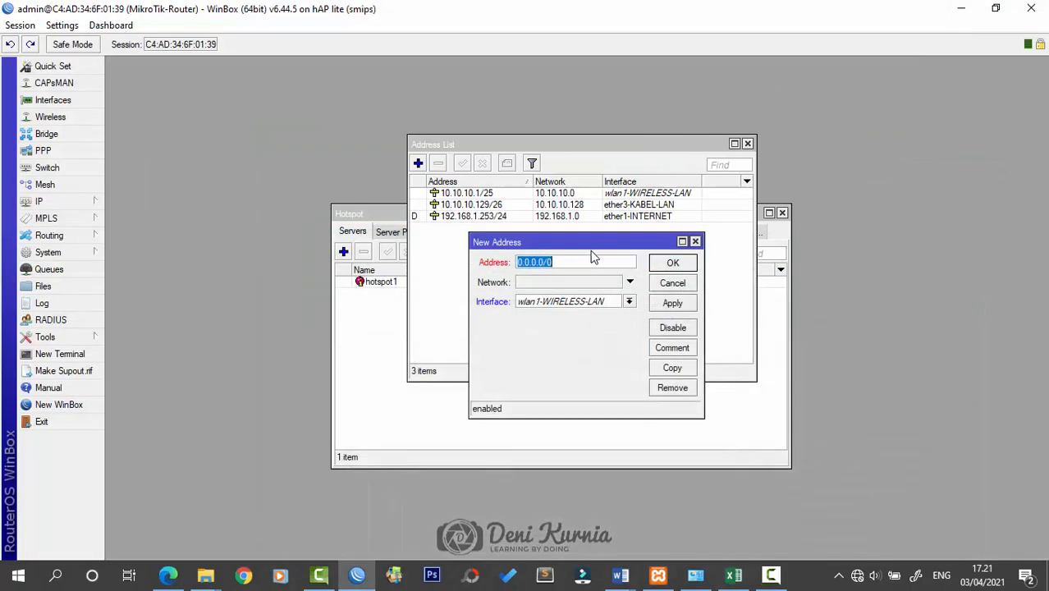
# Enter 10.10.10.193/30 on ether2-SERVER and save it
pyautogui.click(609, 303)
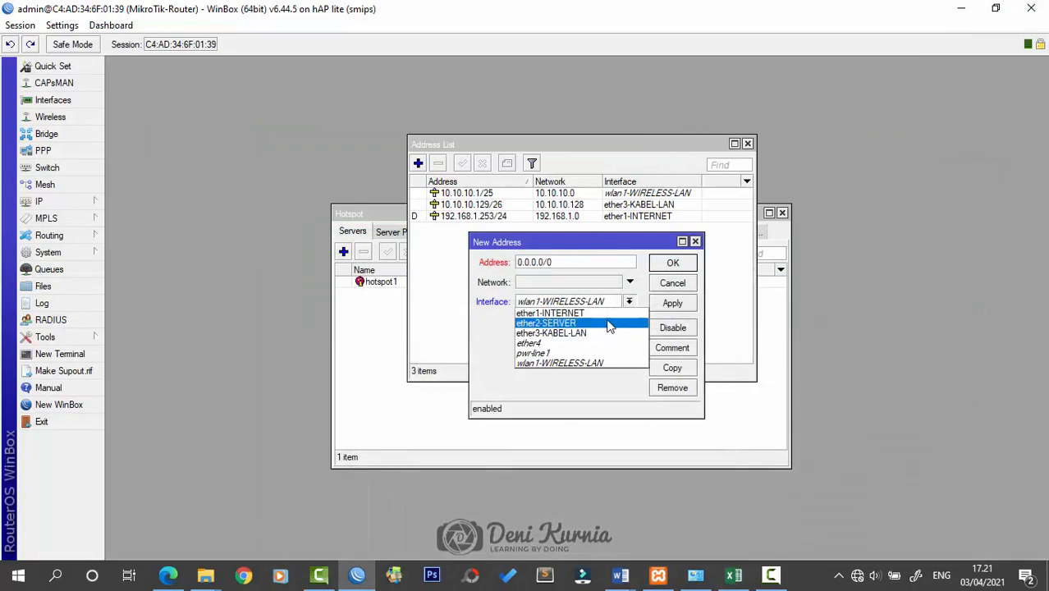
pyautogui.click(610, 326)
pyautogui.hotkey('shift', 'Tab')
pyautogui.write('192.')
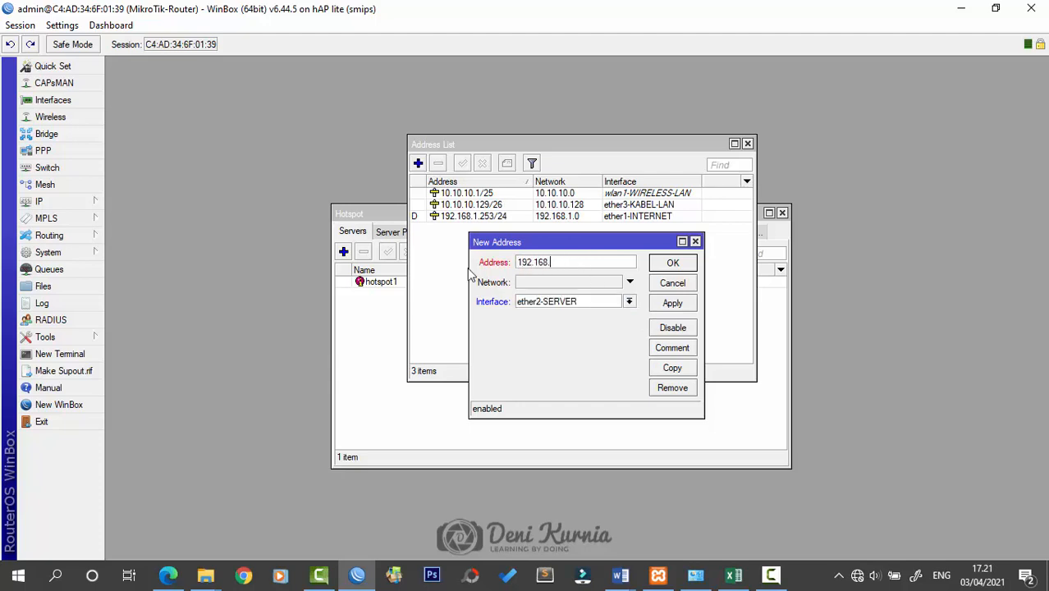
pyautogui.press('BackSpace')
pyautogui.press('BackSpace')
pyautogui.press('BackSpace')
pyautogui.press('BackSpace')
pyautogui.press('BackSpace')
pyautogui.press('BackSpace')
pyautogui.press('BackSpace')
pyautogui.click(662, 305)
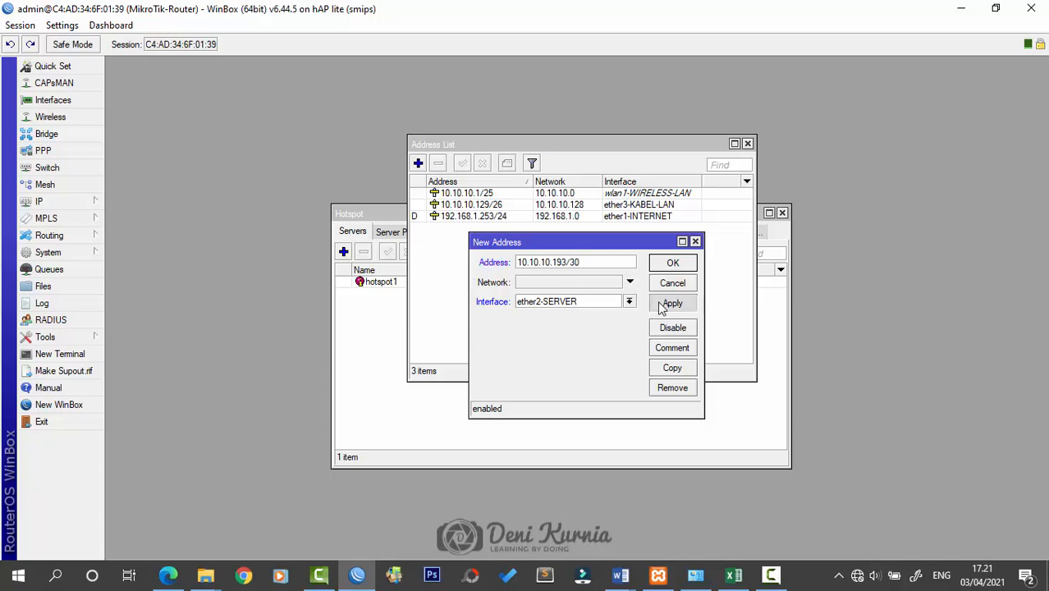
pyautogui.click(681, 266)
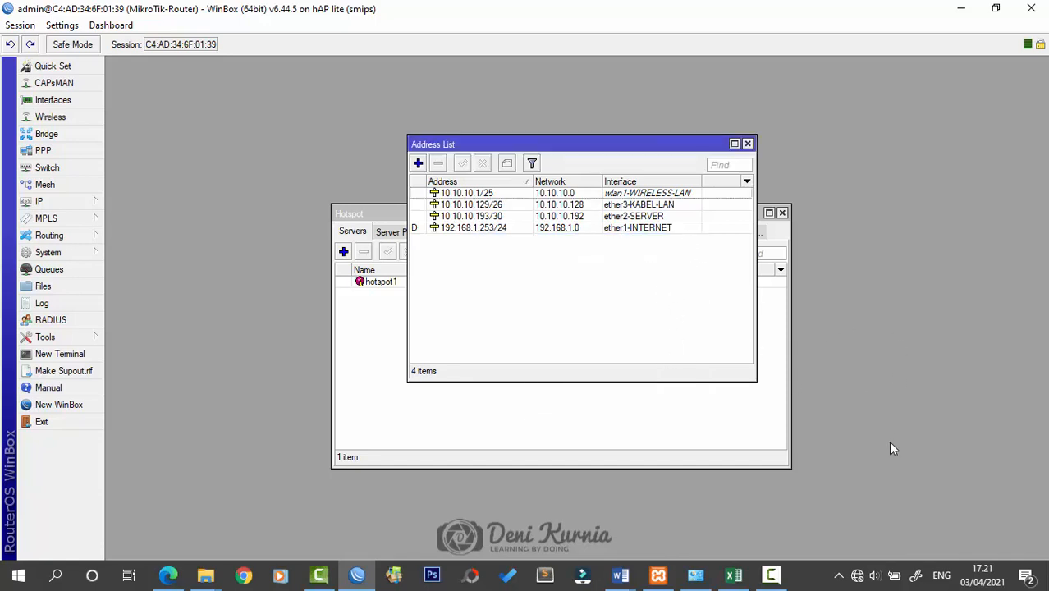
pyautogui.click(856, 574)
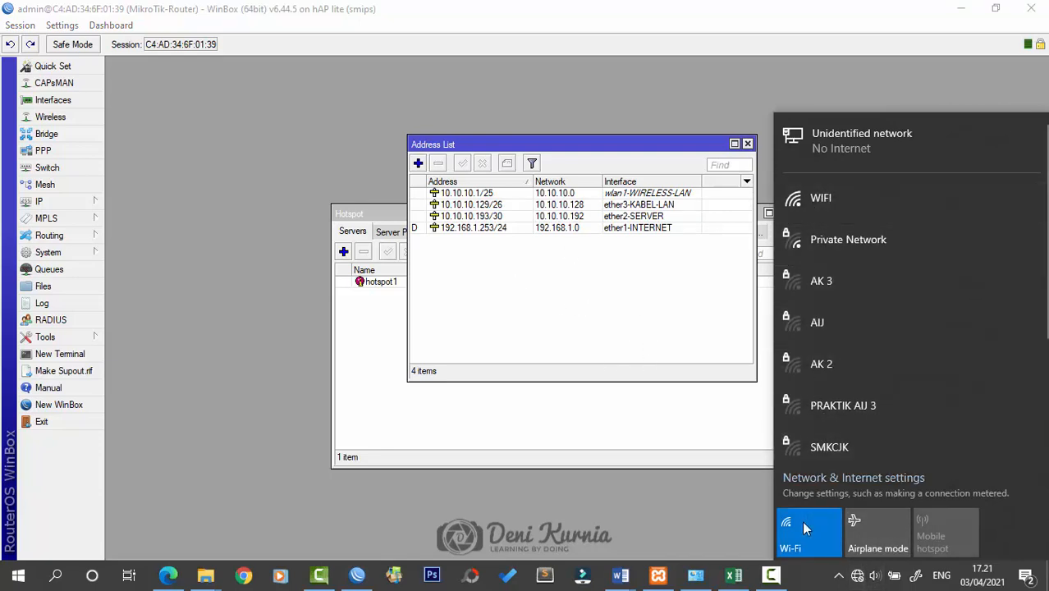
# Open Ethernet 2's IPv4 properties and switch to a manually set IP address
pyautogui.click(697, 578)
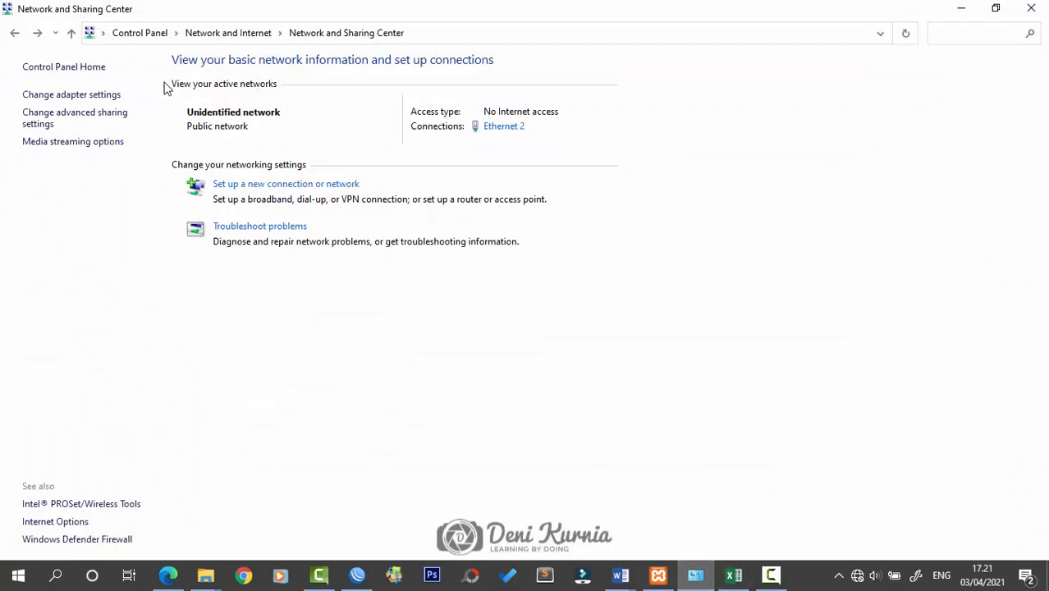
pyautogui.click(95, 119)
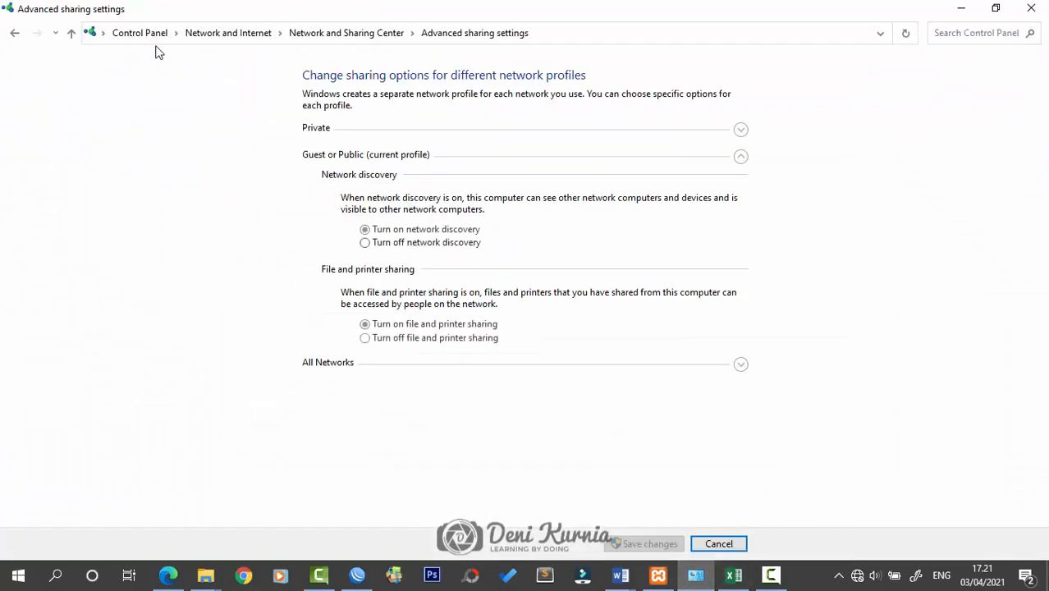
pyautogui.click(15, 32)
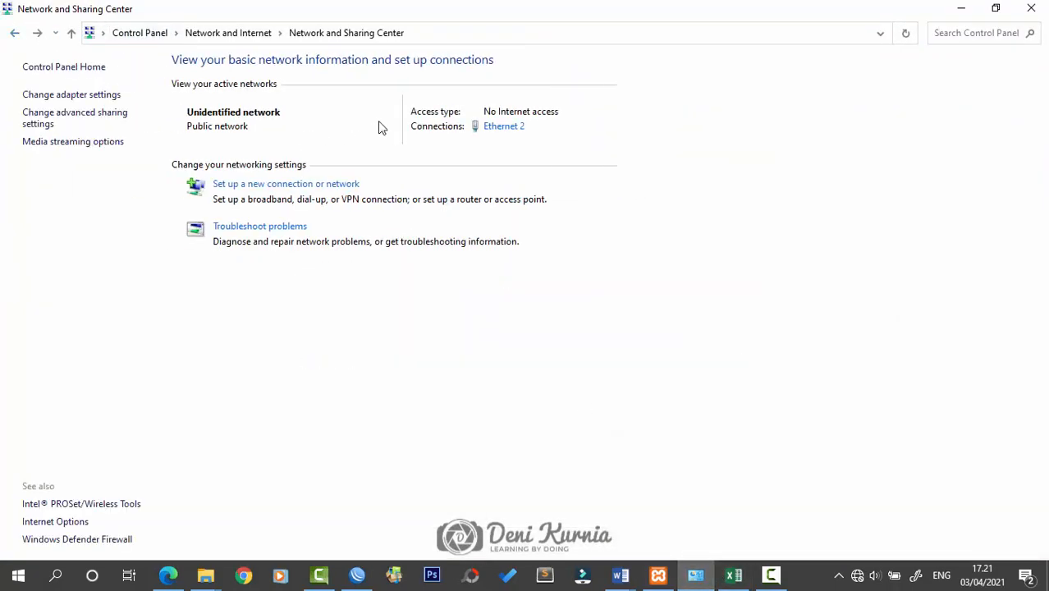
pyautogui.click(501, 131)
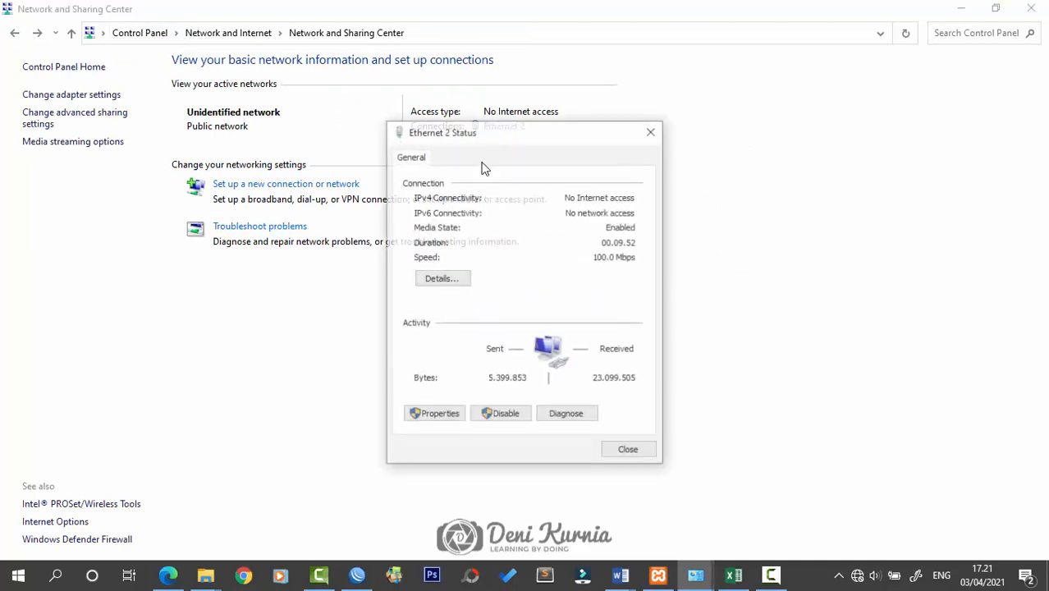
pyautogui.click(454, 410)
pyautogui.doubleClick(529, 321)
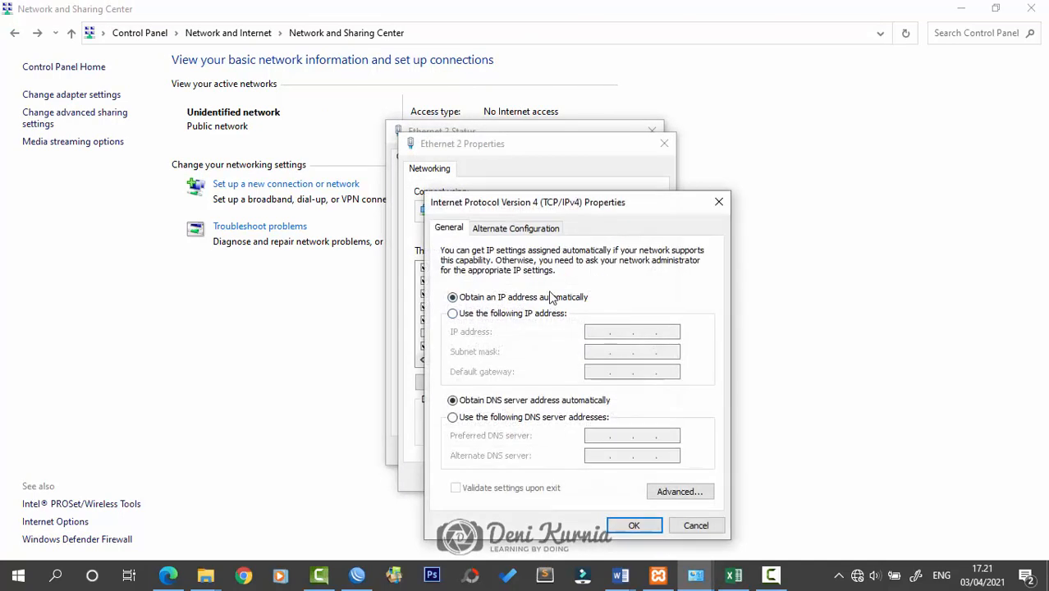
pyautogui.click(524, 315)
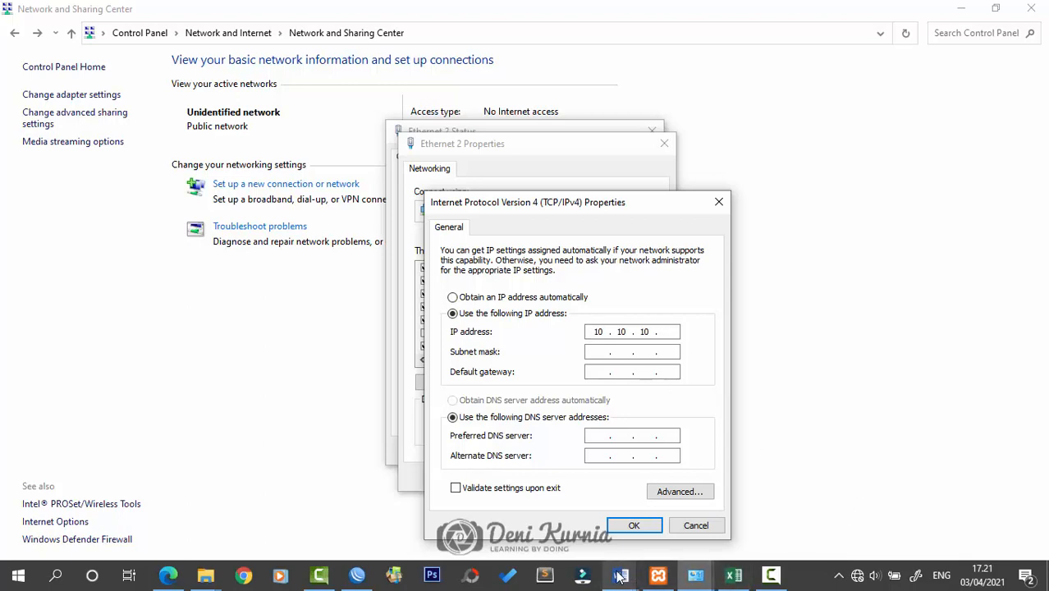
# Cross-check the 10.10.10.193/30 server link in WinBox and the subnetting spreadsheet
pyautogui.click(357, 576)
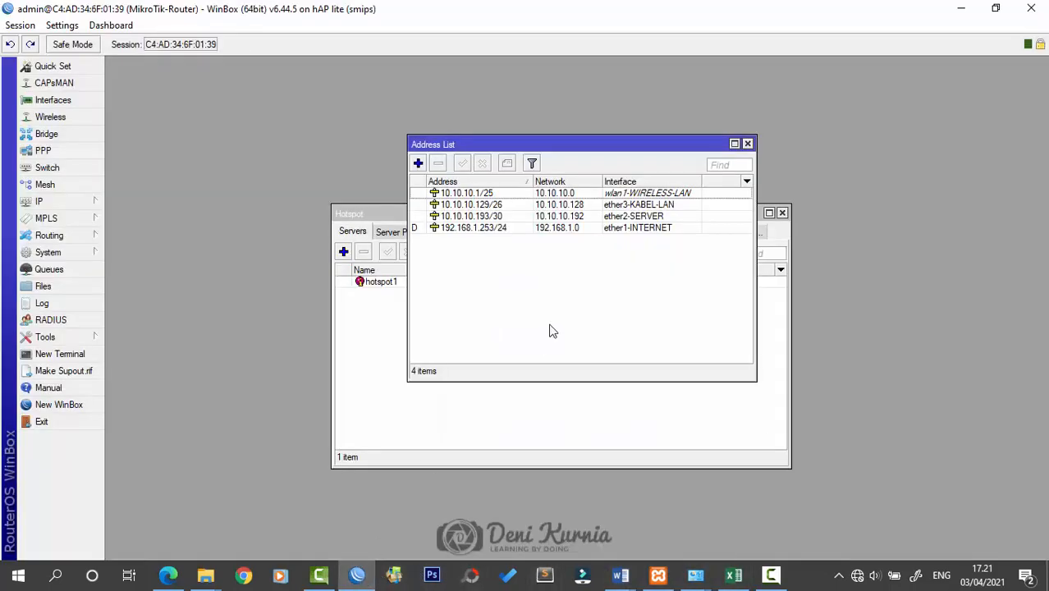
pyautogui.click(486, 217)
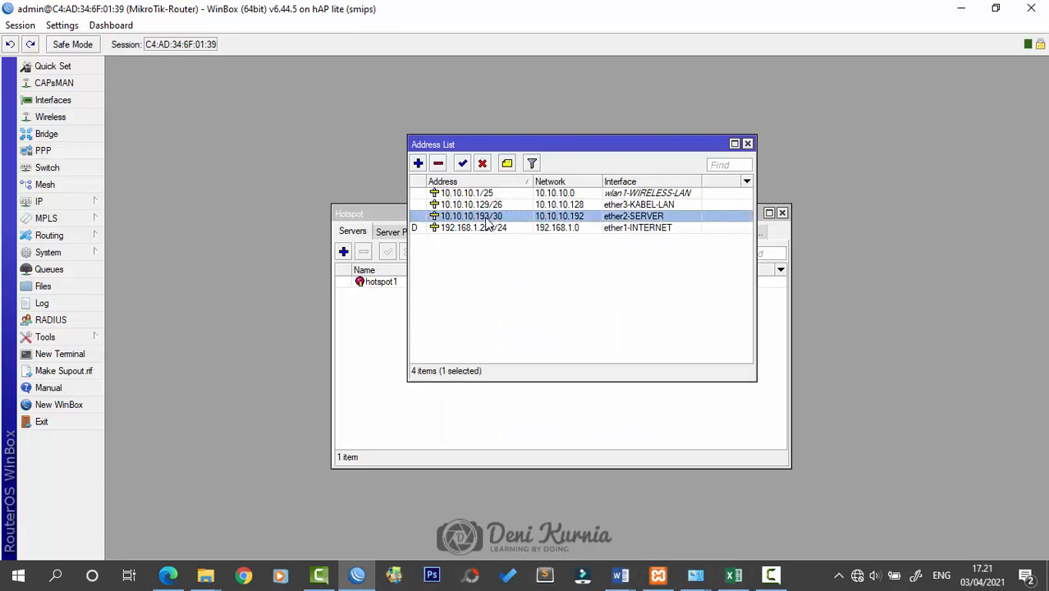
pyautogui.click(733, 575)
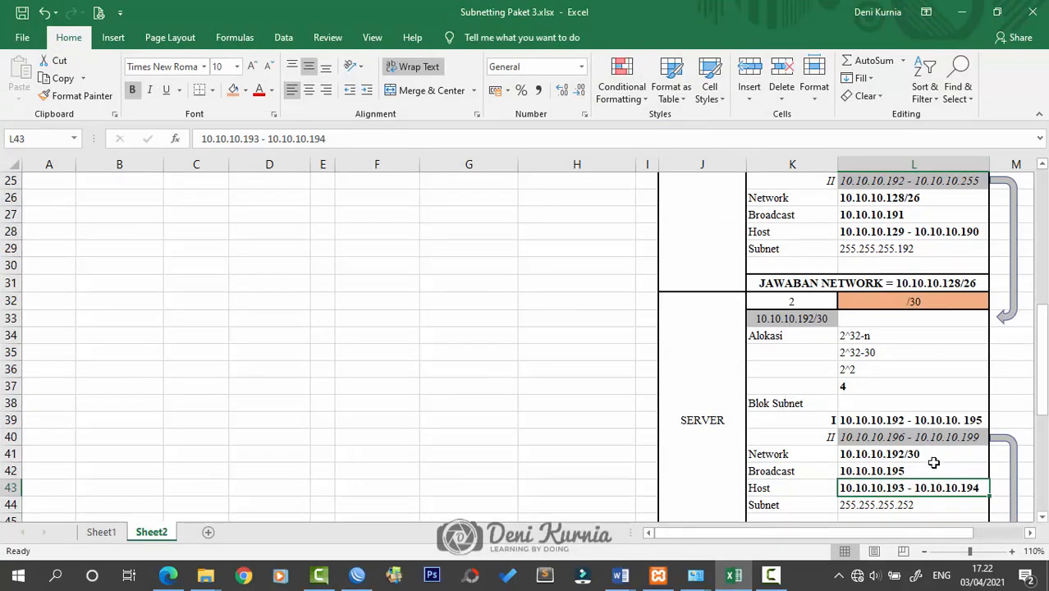
pyautogui.scroll(-1, 933, 463)
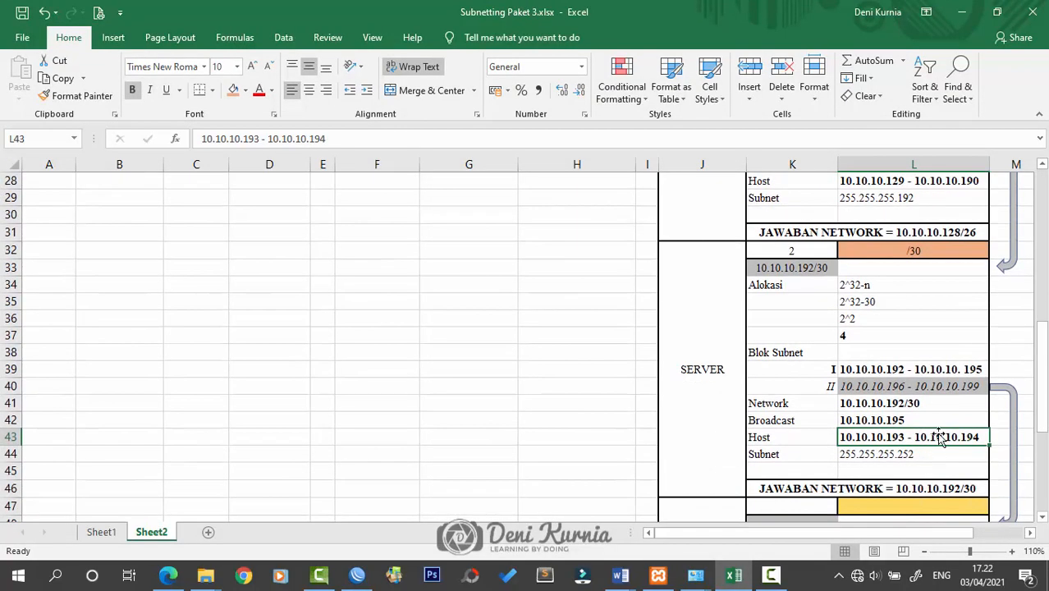
pyautogui.scroll(1, 949, 294)
pyautogui.hotkey('alt', 'Tab')
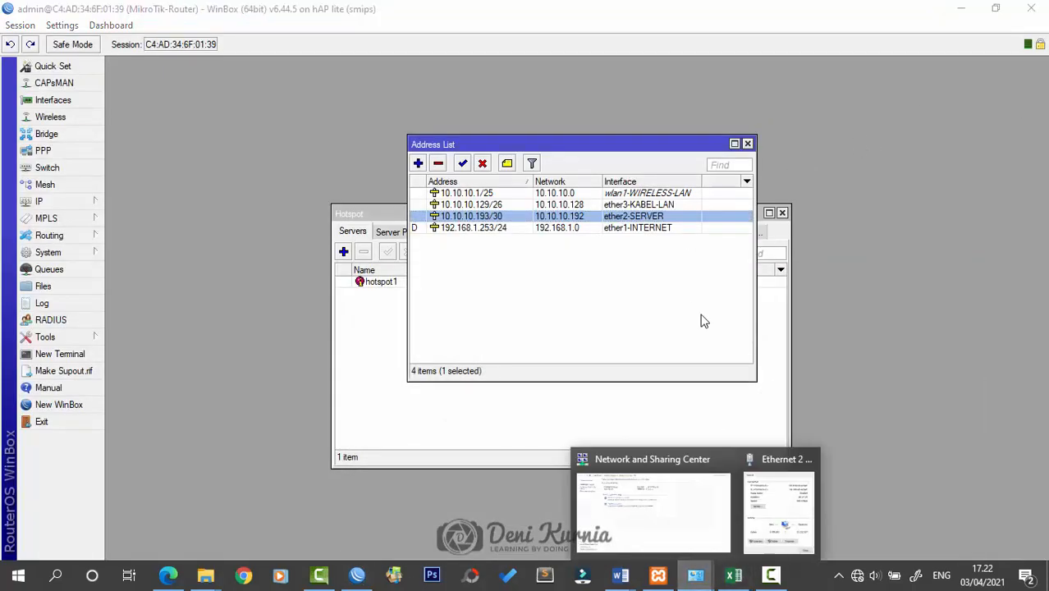
pyautogui.click(786, 524)
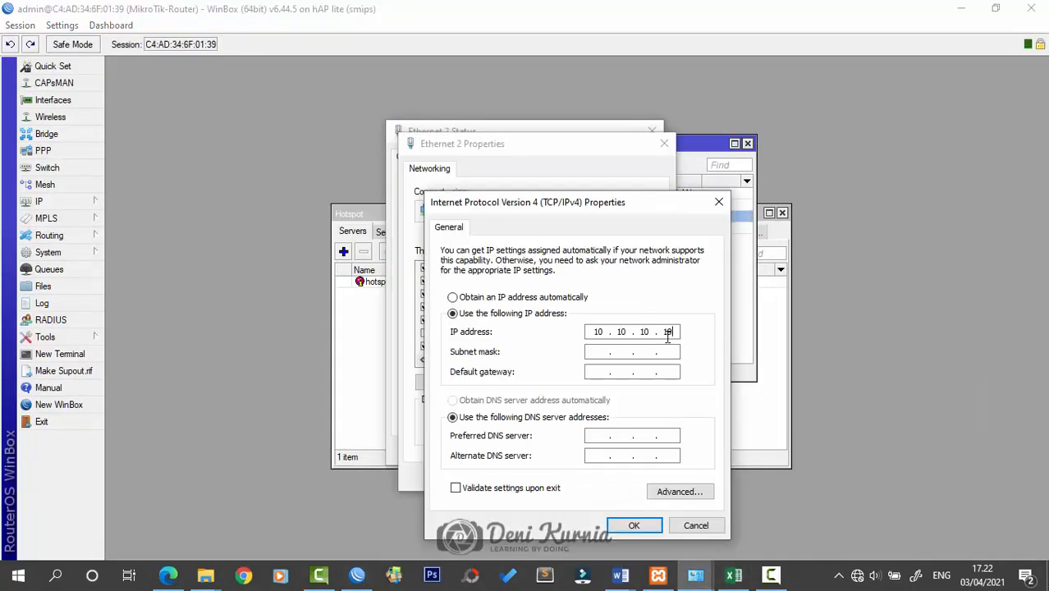
# Fill in IP 10.10.10.194 and subnet mask 255.255.255.252, verifying the mask in the spreadsheet
pyautogui.click(601, 354)
pyautogui.write('255 . 255 . 255 . 0')
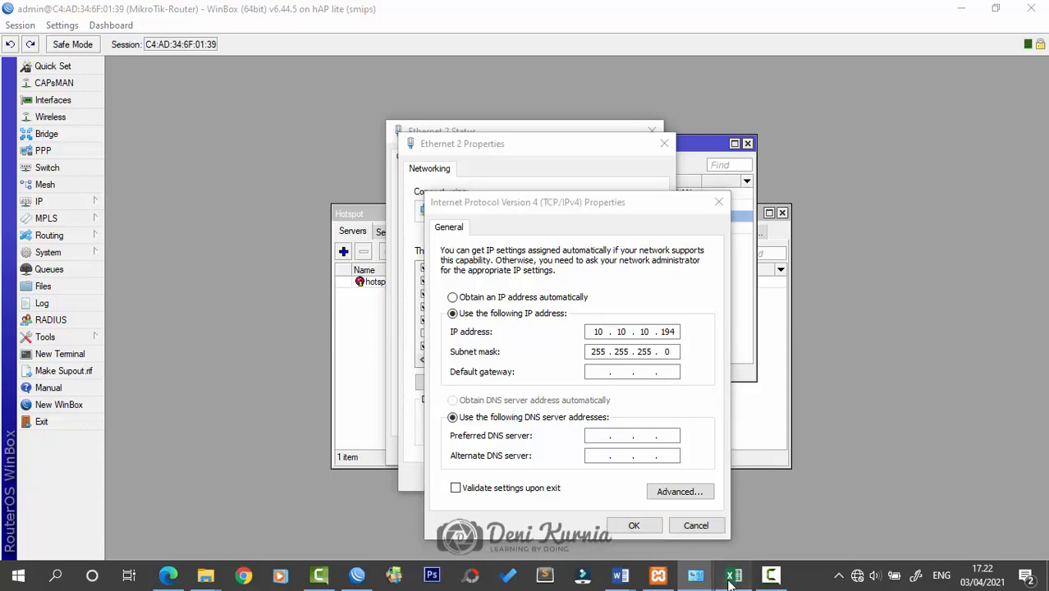
pyautogui.click(733, 574)
pyautogui.scroll(-1, 894, 484)
pyautogui.scroll(-1, 895, 485)
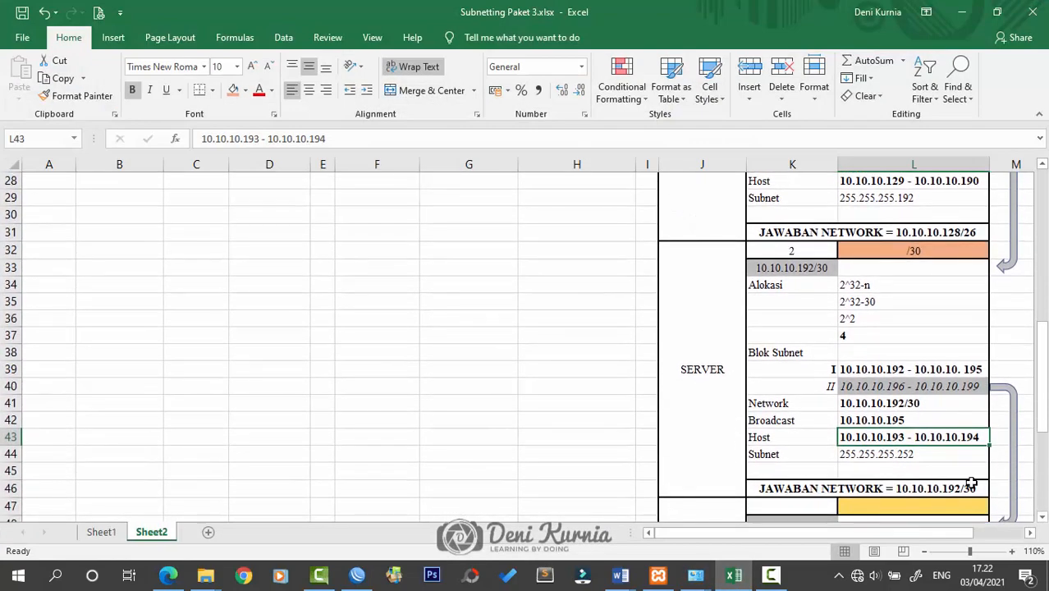
pyautogui.click(927, 454)
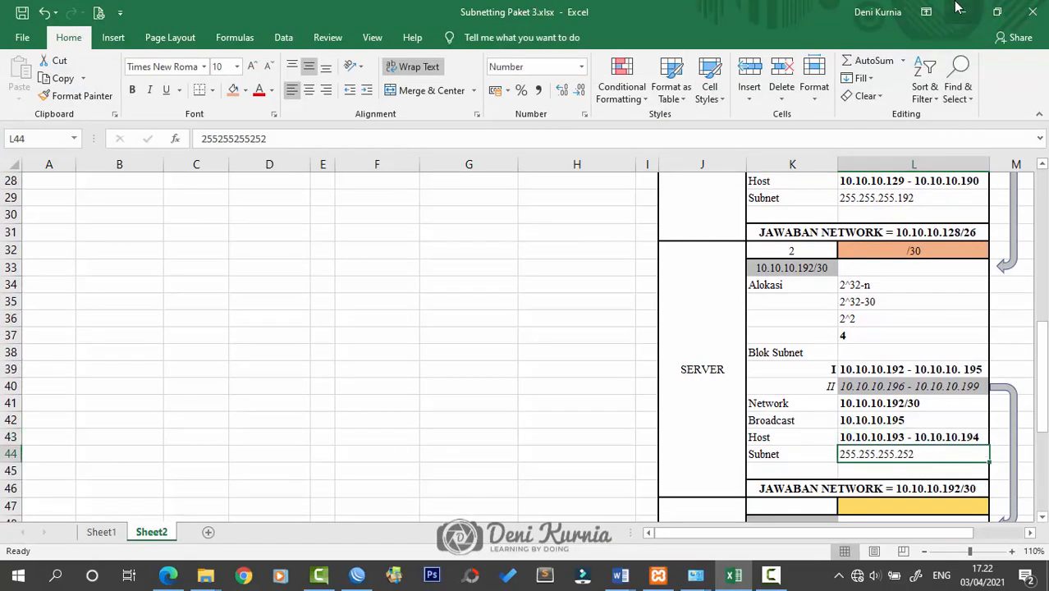
pyautogui.click(963, 12)
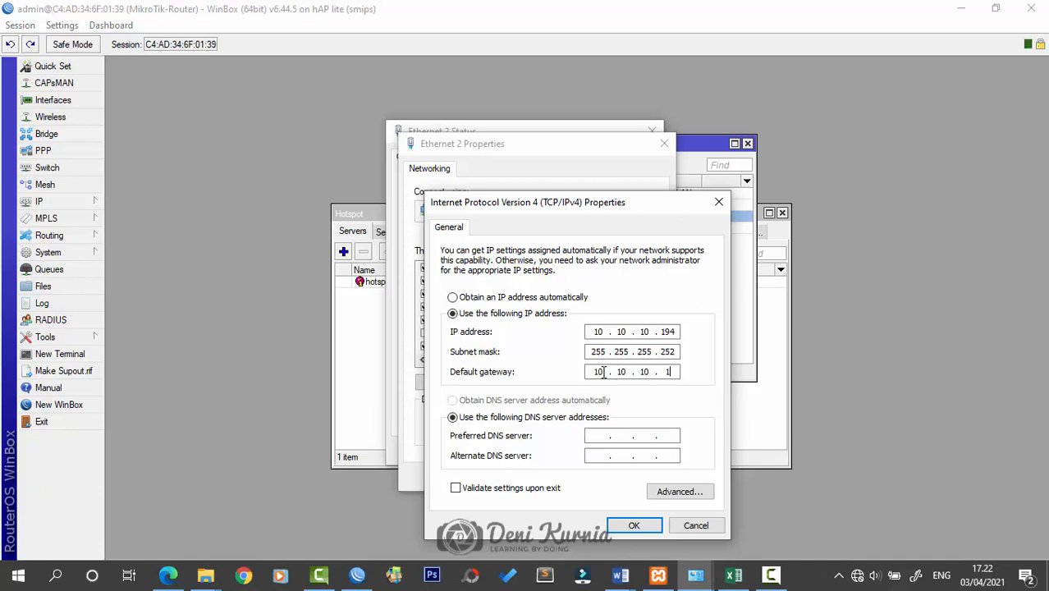
# Set gateway 10.10.10.193, save the Ethernet 2 settings, and close its status window
pyautogui.press('Tab')
pyautogui.press('Tab')
pyautogui.click(655, 529)
pyautogui.click(580, 477)
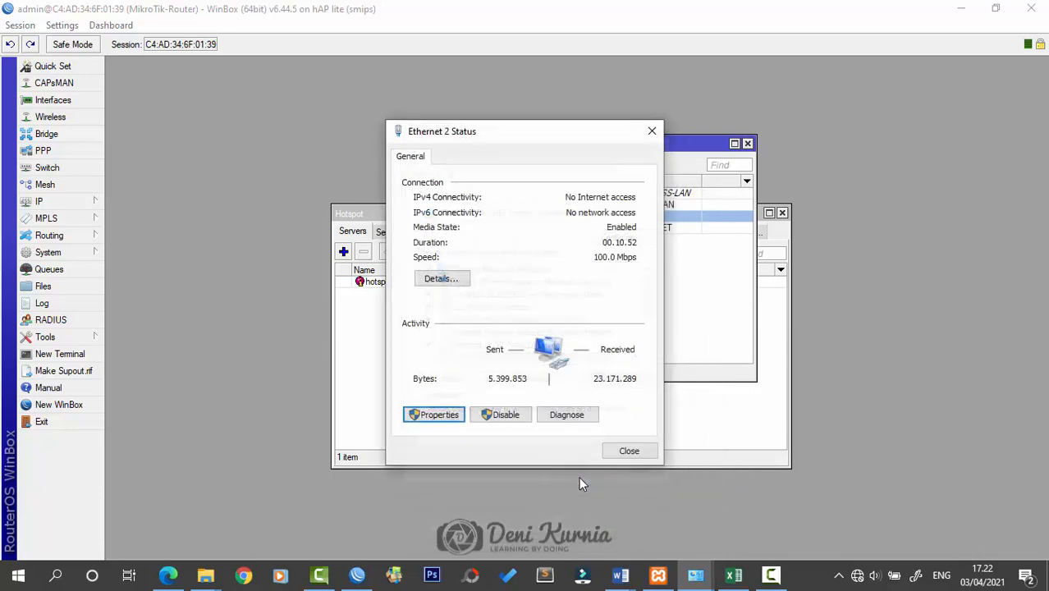
pyautogui.click(629, 451)
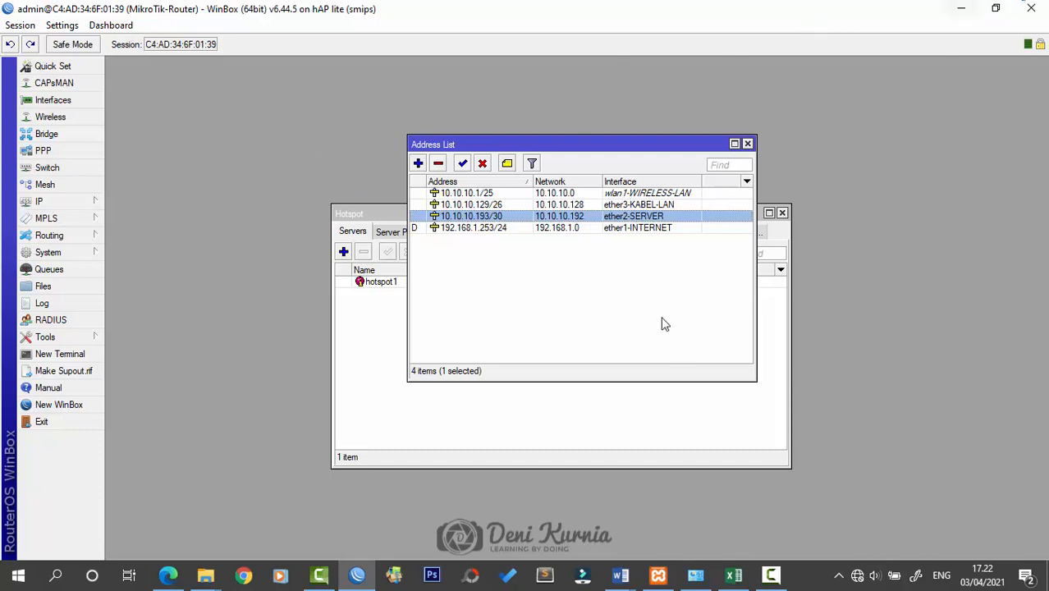
pyautogui.click(961, 8)
# Close the hotspot login tab and load youtube.com in a new Edge tab
pyautogui.click(182, 576)
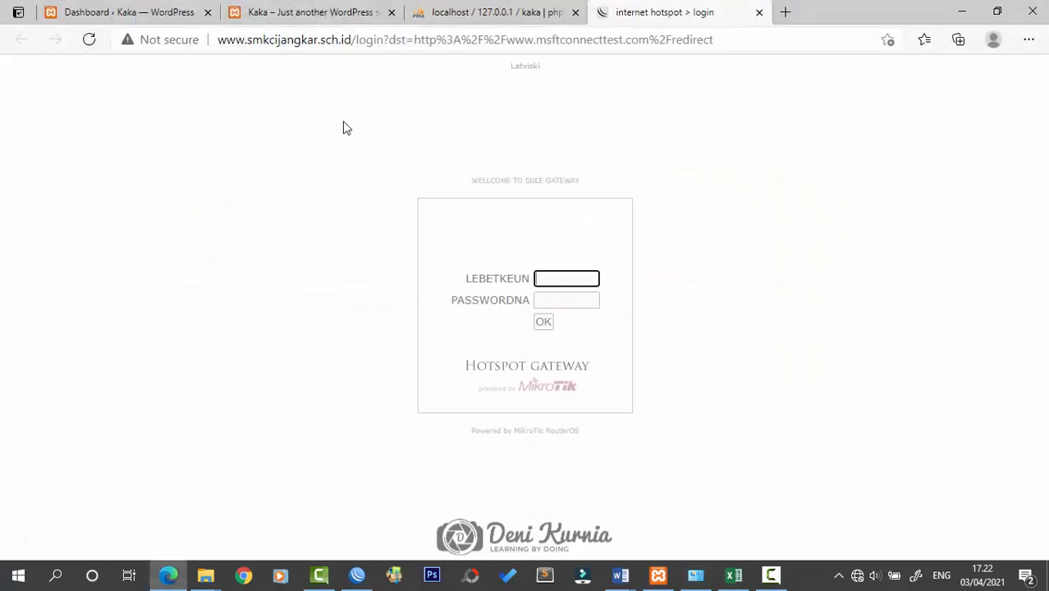
pyautogui.click(582, 40)
pyautogui.click(760, 12)
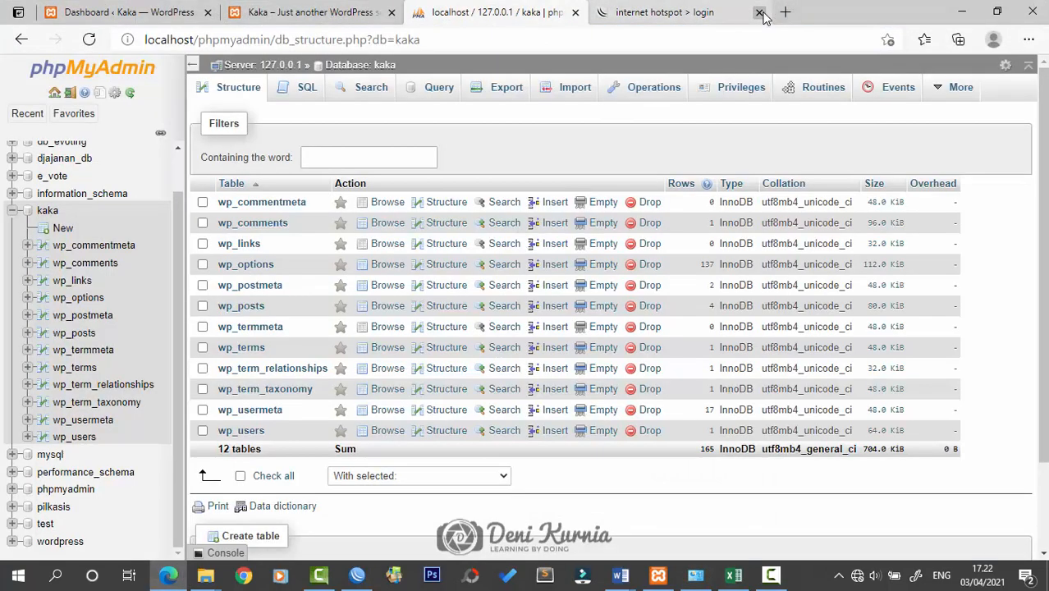
pyautogui.hotkey('ctrl', 't')
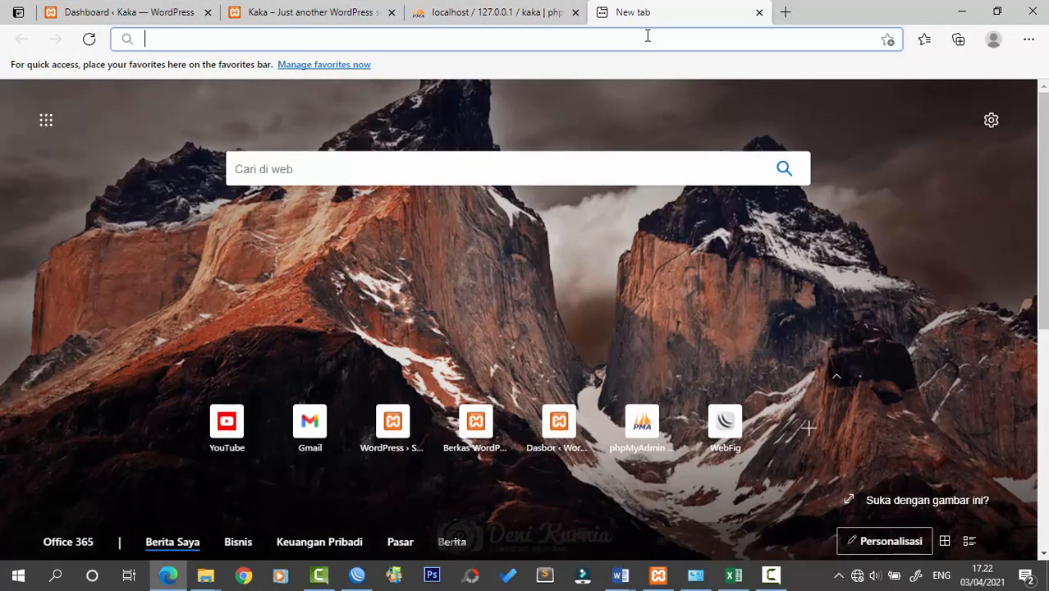
pyautogui.write('gf')
pyautogui.press('BackSpace')
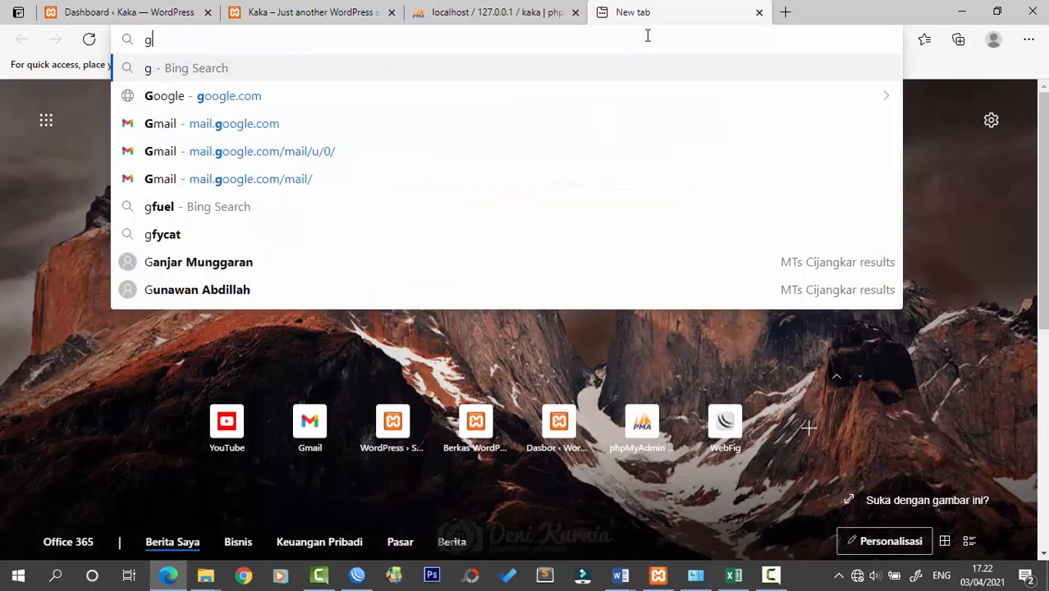
pyautogui.press('BackSpace')
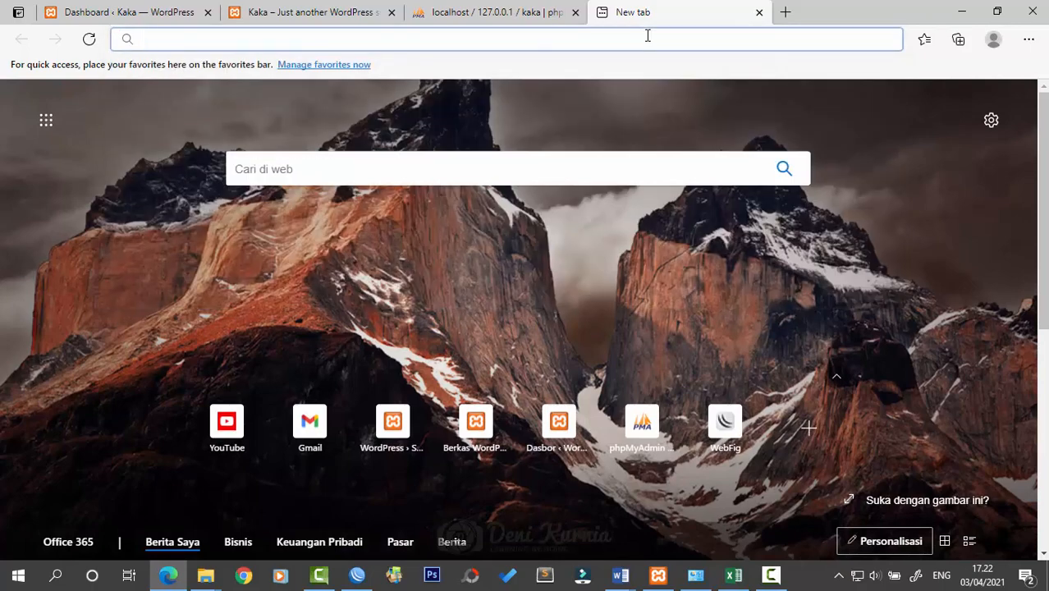
pyautogui.write('you')
pyautogui.press('Return')
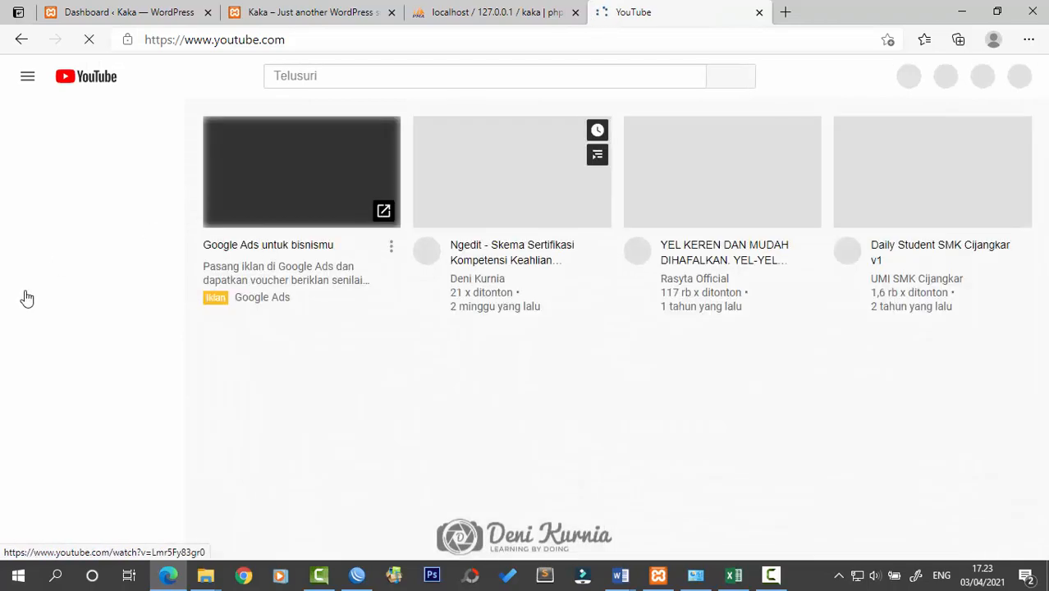
# Open the subscribed creator's channel, then minimize Edge and Network and Sharing Center
pyautogui.scroll(-2, 462, 358)
pyautogui.scroll(2, 462, 359)
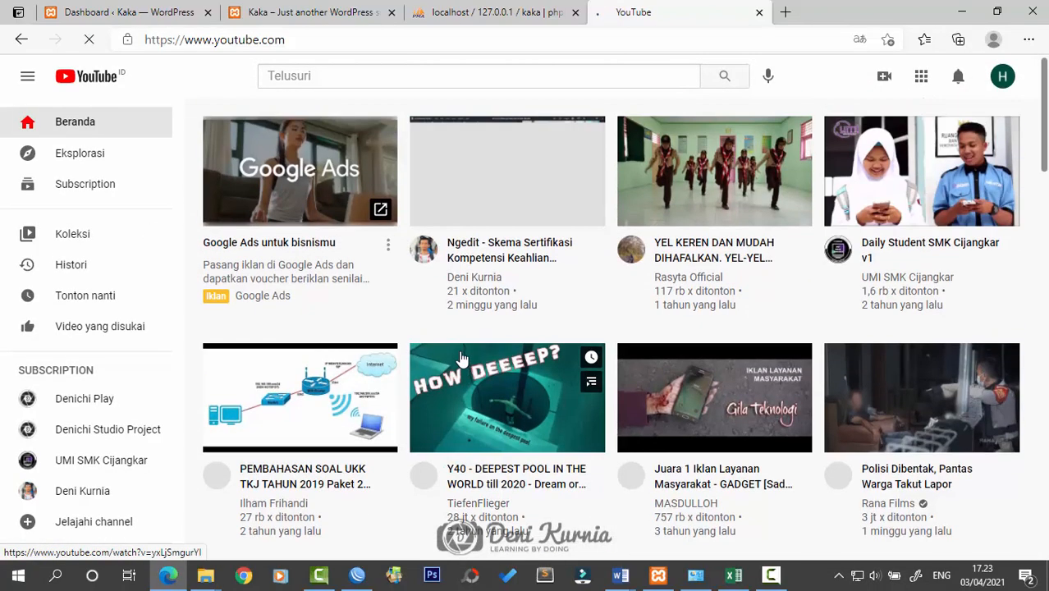
pyautogui.click(82, 492)
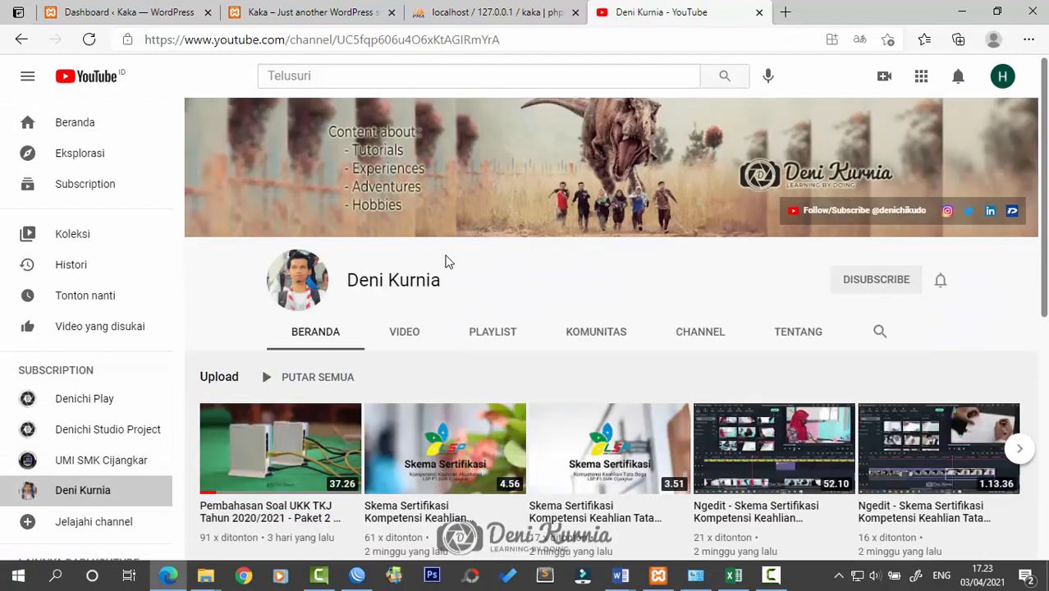
pyautogui.click(959, 11)
pyautogui.click(960, 8)
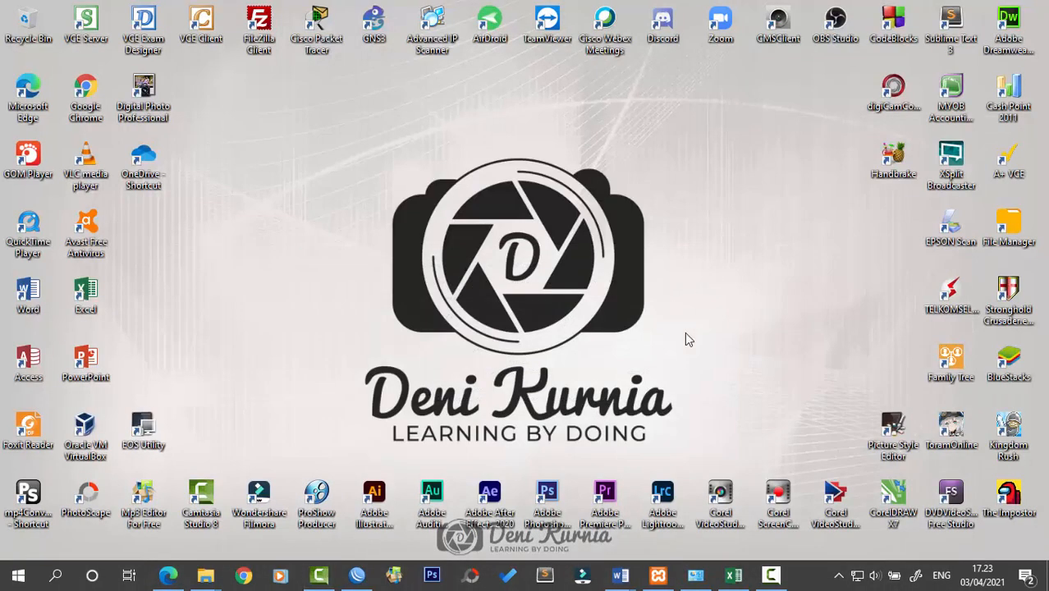
# Restore WinBox and drag the Address List window over the Hotspot servers window
pyautogui.moveTo(623, 580)
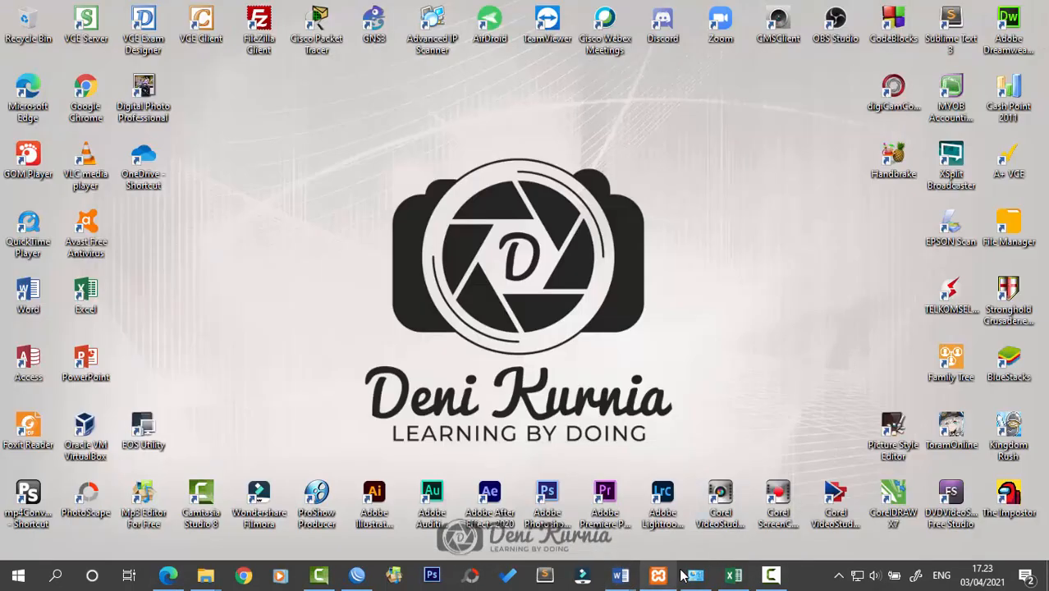
pyautogui.click(358, 576)
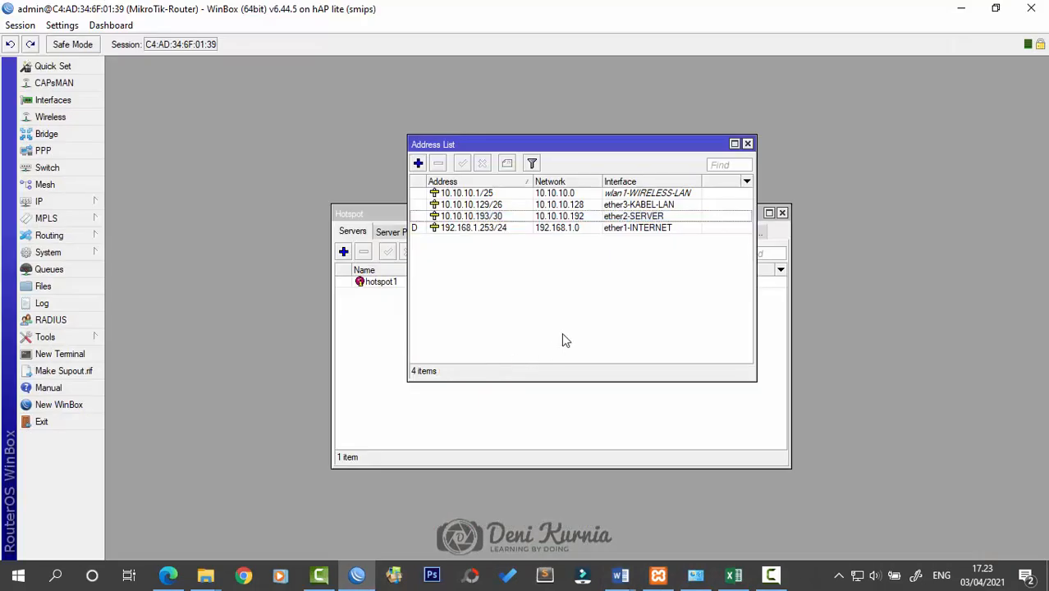
pyautogui.moveTo(703, 154); pyautogui.dragTo(846, 239)
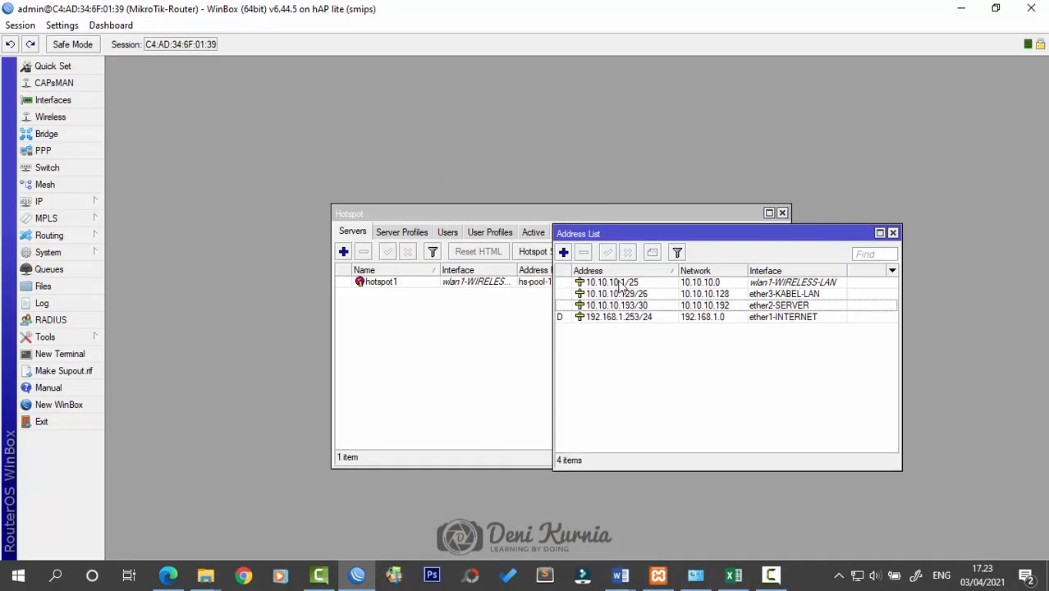
pyautogui.moveTo(668, 243); pyautogui.dragTo(516, 283)
pyautogui.moveTo(616, 272); pyautogui.dragTo(621, 210)
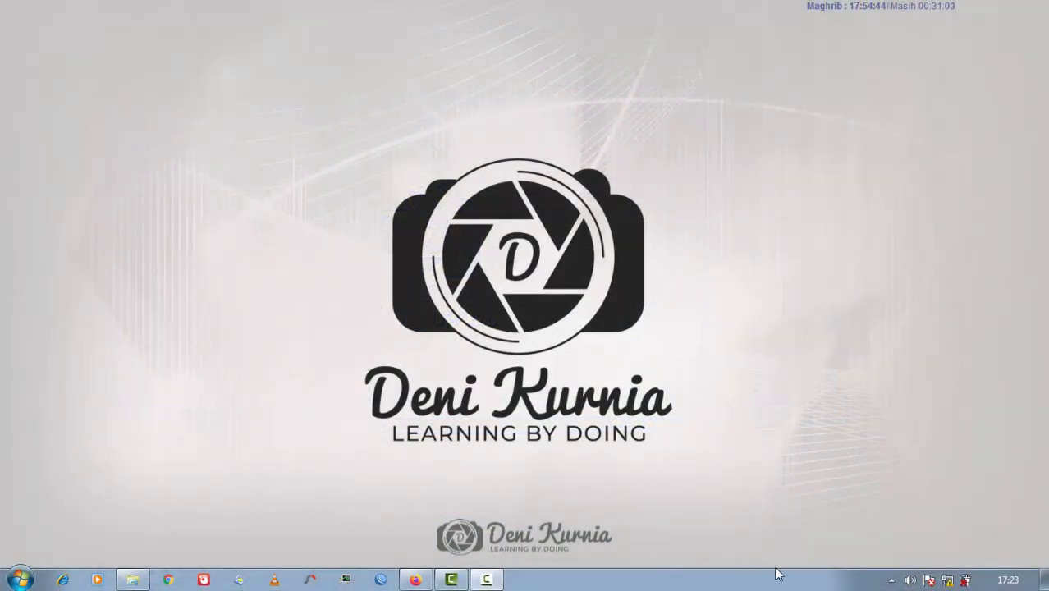
# Disable and re-enable Local Area Connection, setting the new network's location to Public
pyautogui.click(946, 581)
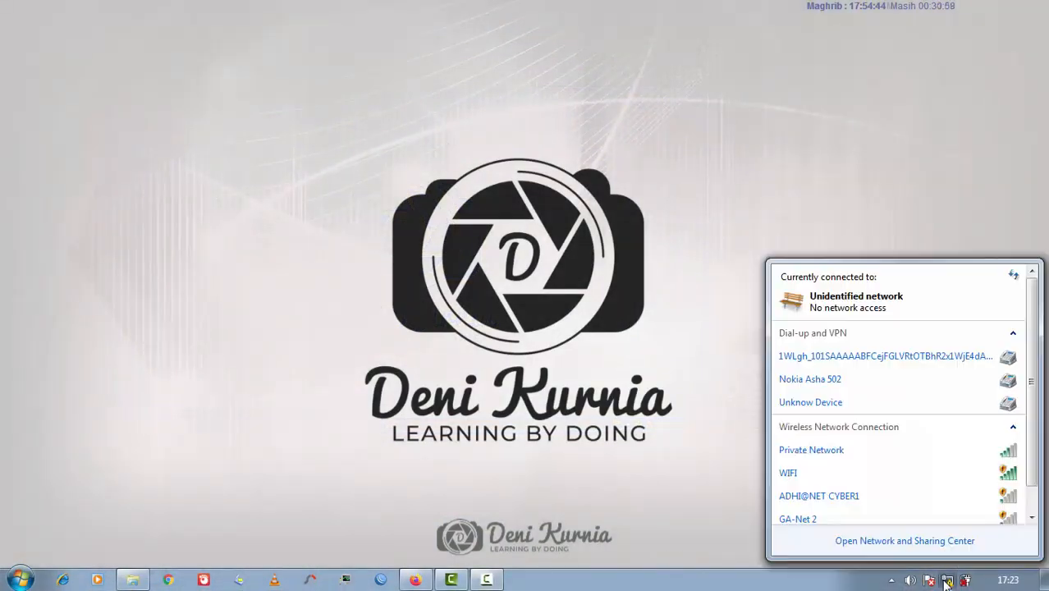
pyautogui.click(948, 543)
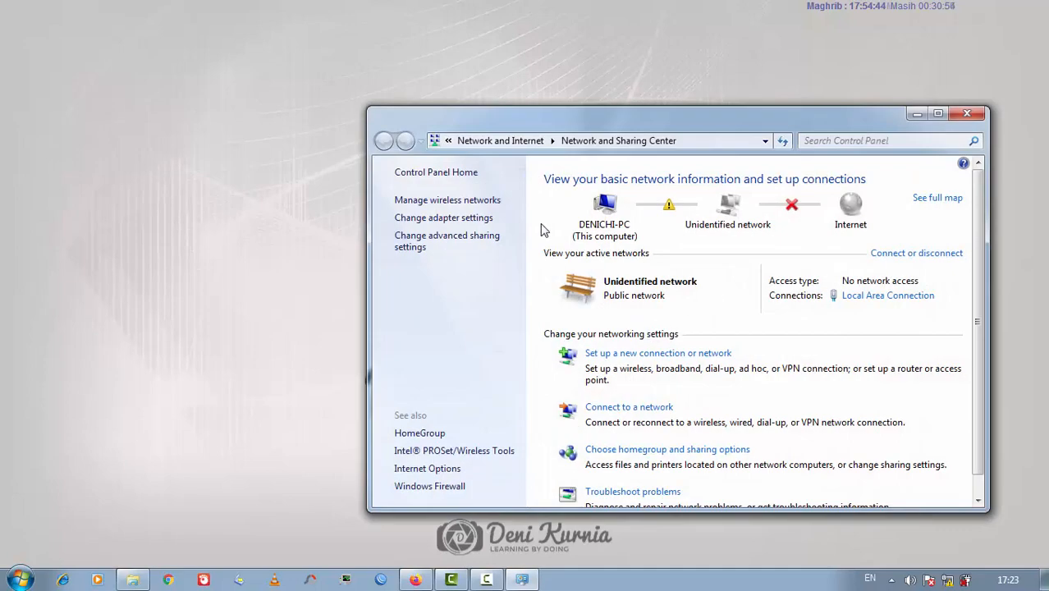
pyautogui.click(488, 220)
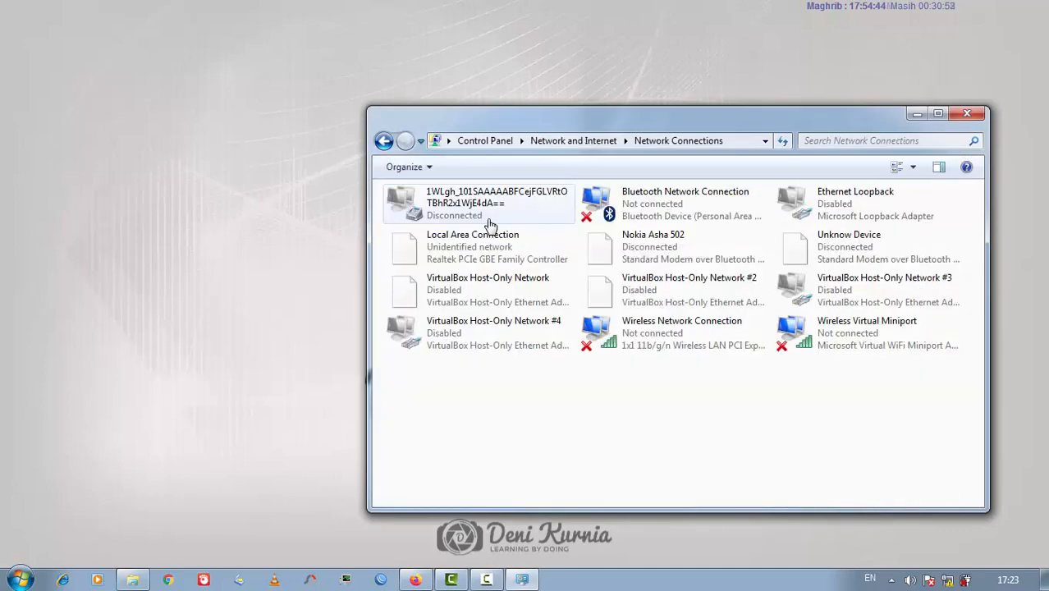
pyautogui.rightClick(526, 248)
pyautogui.rightClick(508, 267)
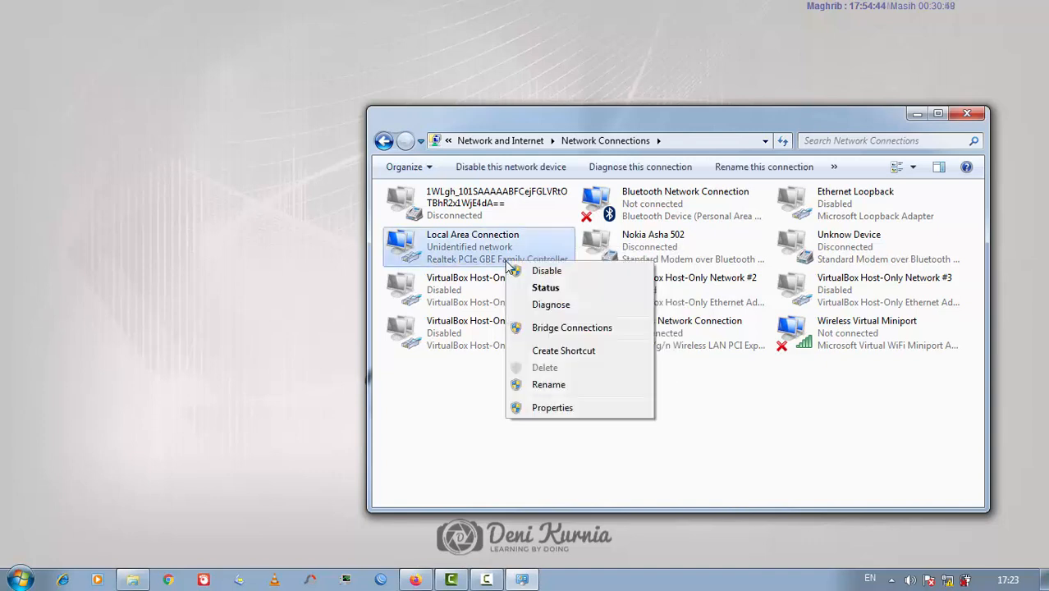
pyautogui.click(522, 272)
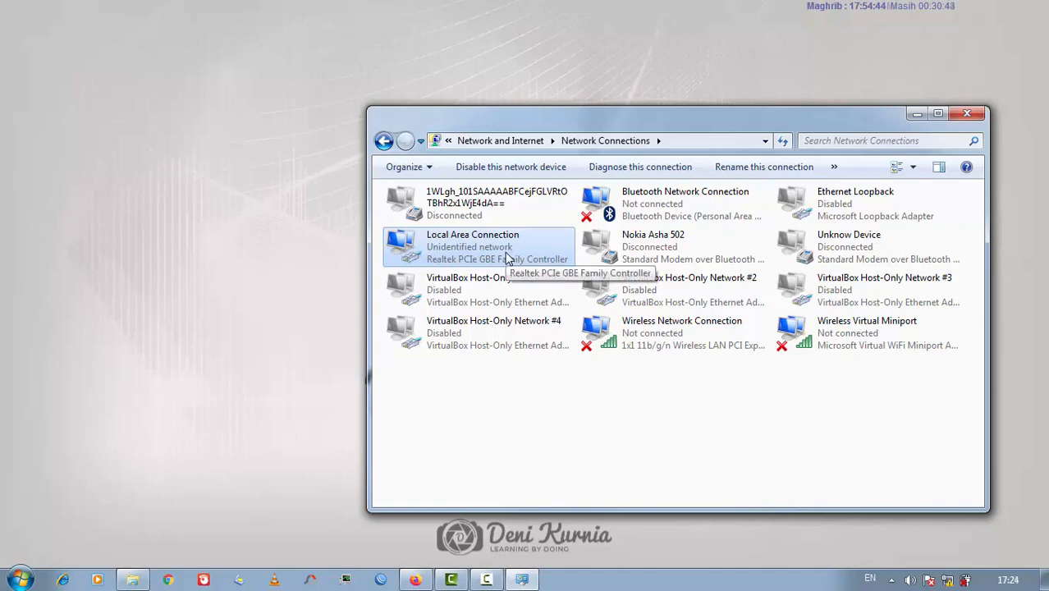
pyautogui.doubleClick(508, 260)
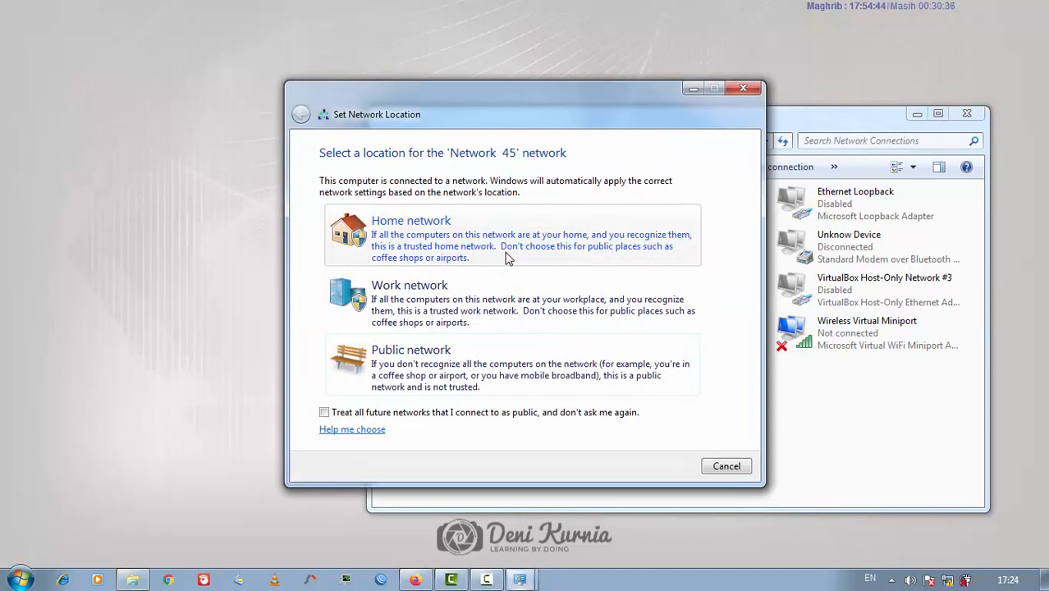
pyautogui.click(620, 352)
pyautogui.click(726, 467)
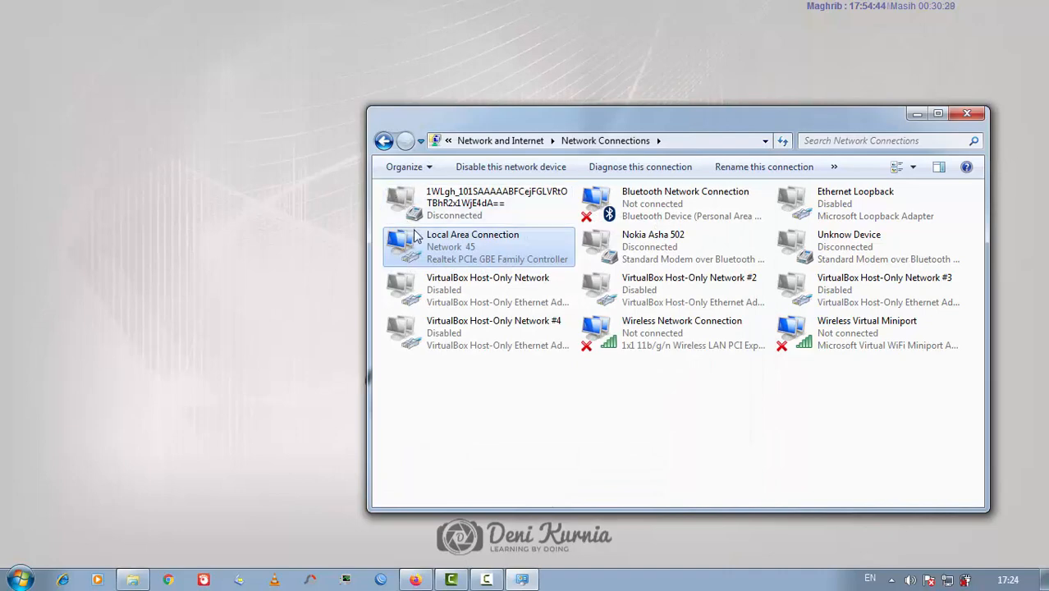
# Check the connection details: IPv4 10.10.10.181 leased from DHCP server 10.10.10.129
pyautogui.doubleClick(417, 237)
pyautogui.click(442, 277)
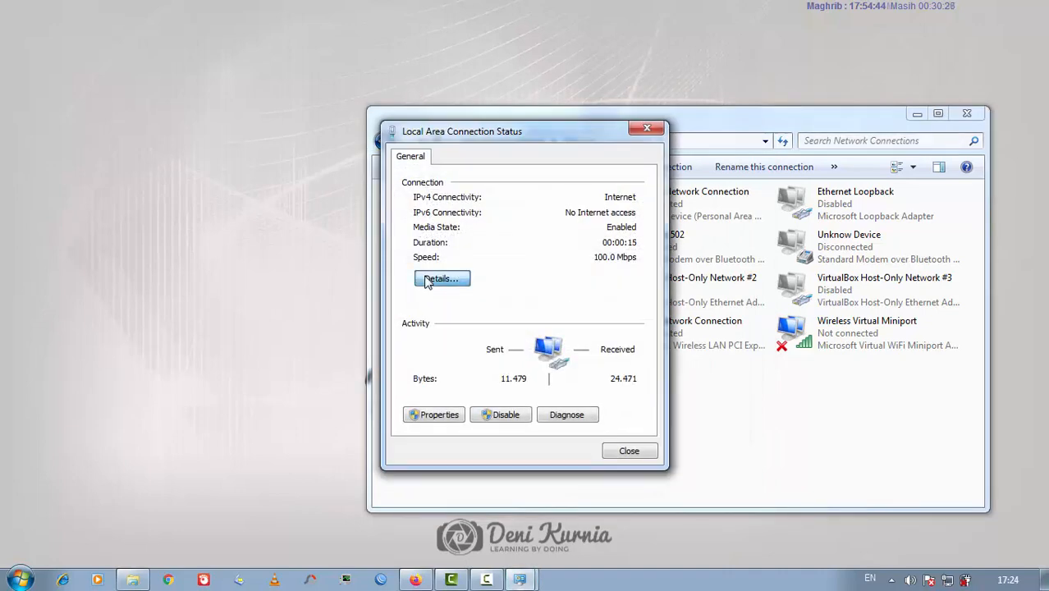
pyautogui.click(525, 271)
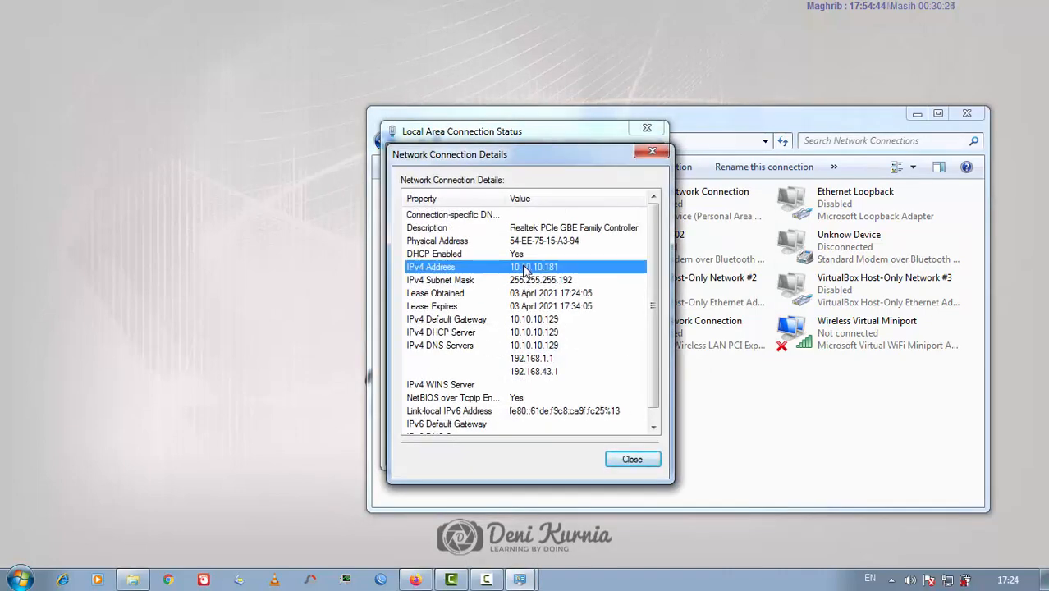
pyautogui.click(549, 330)
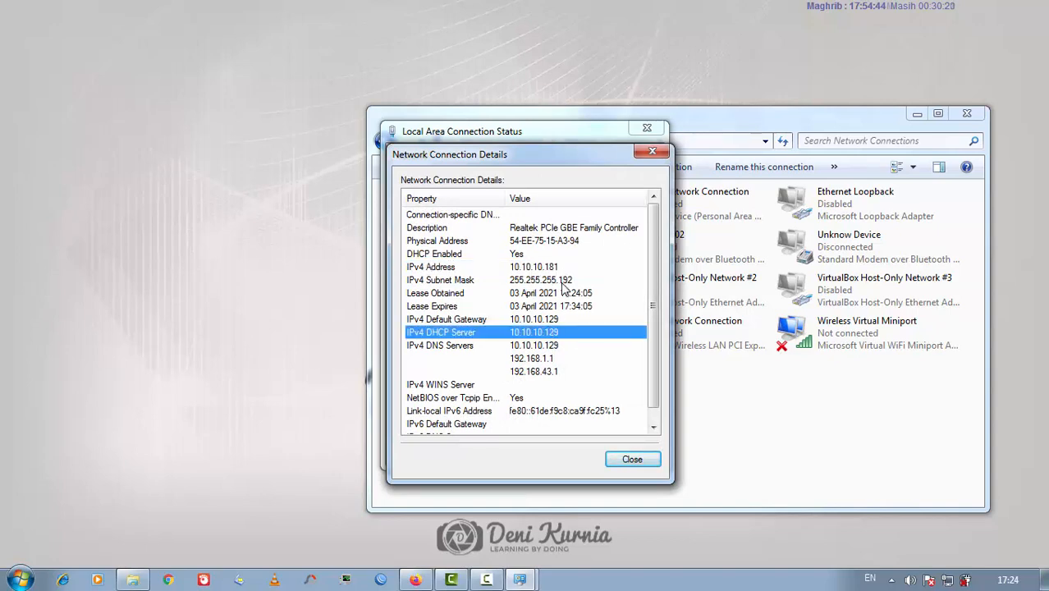
pyautogui.click(563, 283)
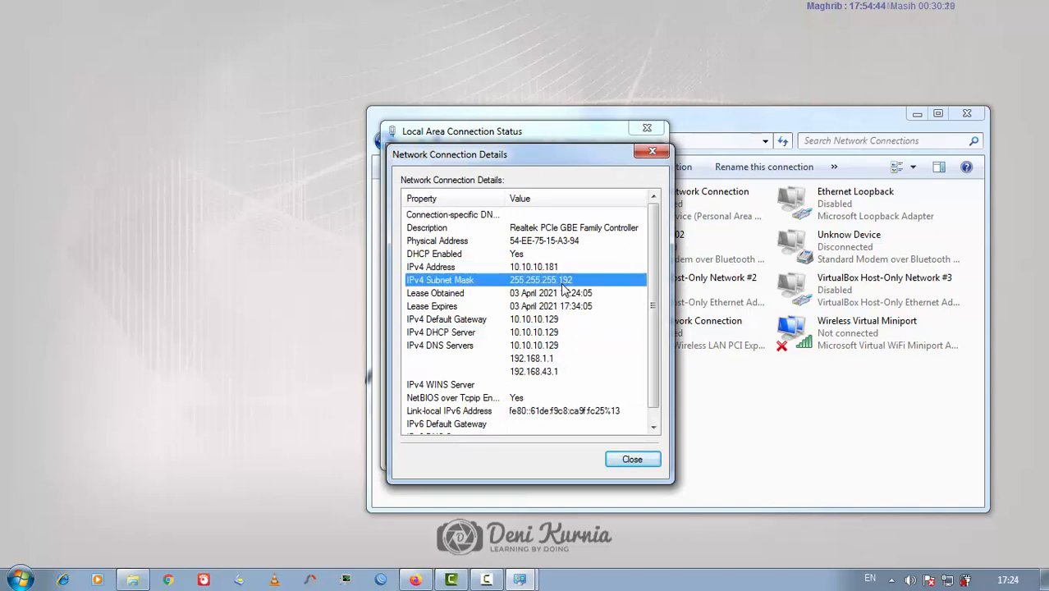
pyautogui.click(652, 151)
pyautogui.click(649, 132)
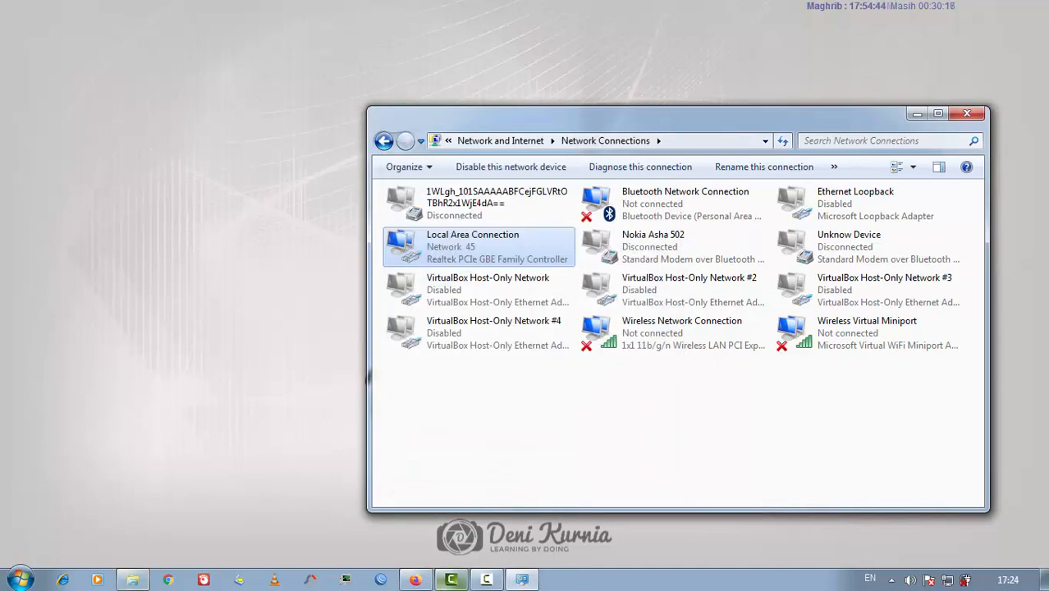
# Load YouTube in Firefox and dismiss the Avast network notification
pyautogui.click(413, 578)
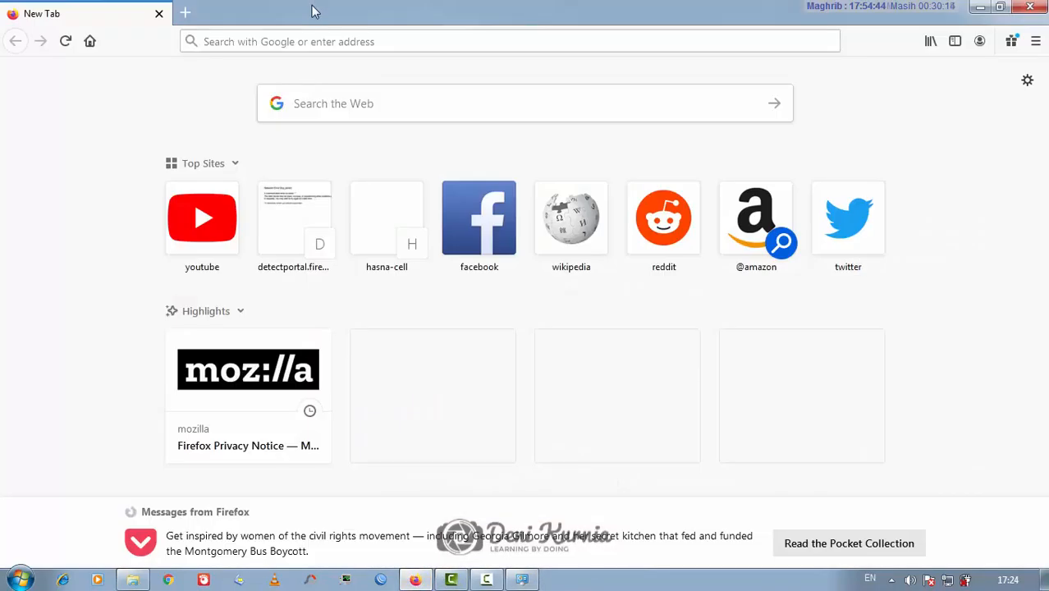
pyautogui.click(306, 39)
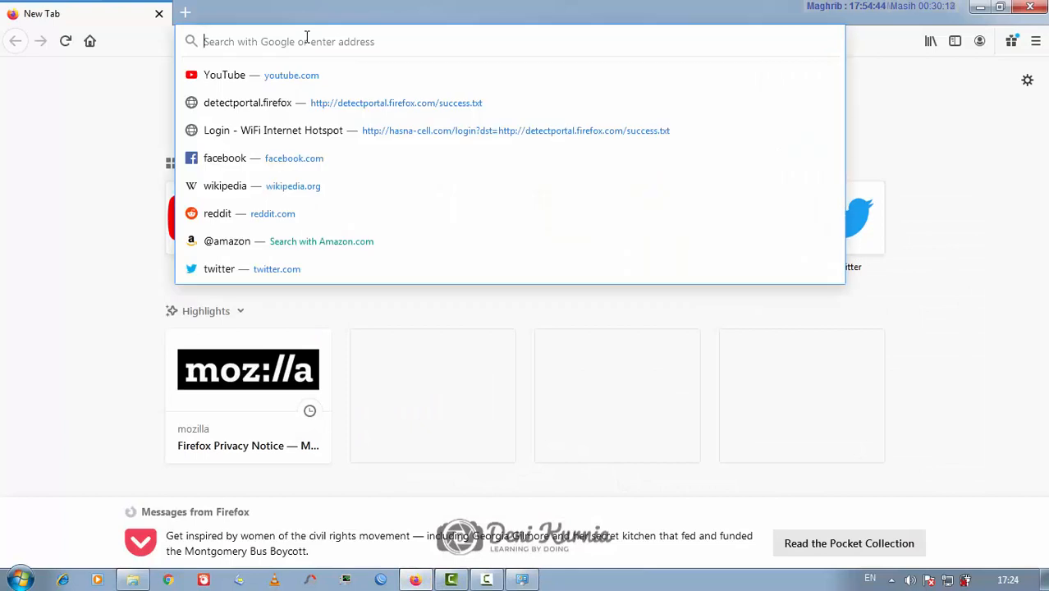
pyautogui.write('youtube.com')
pyautogui.press('Return')
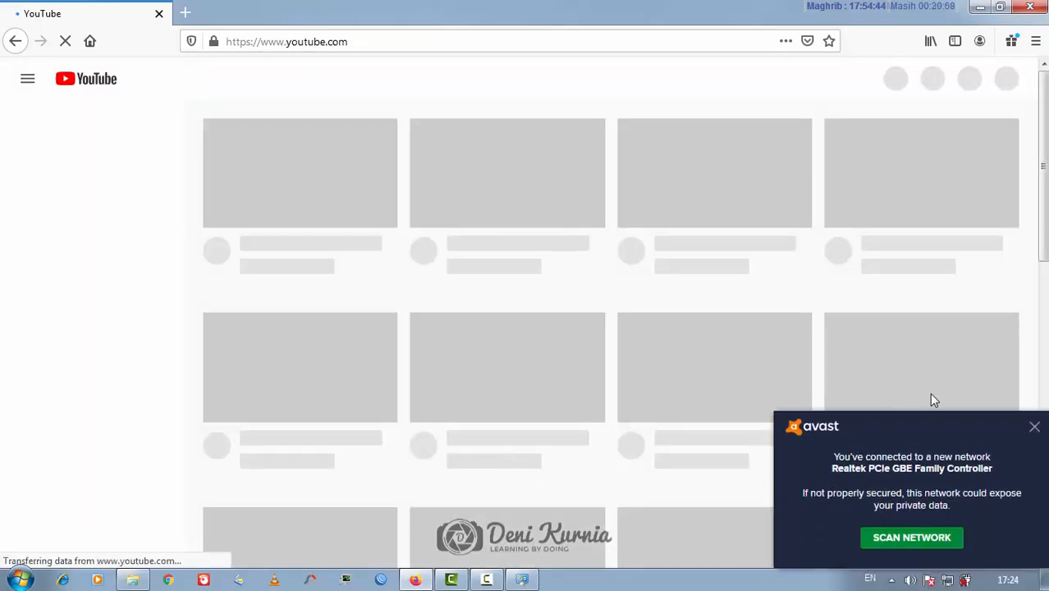
pyautogui.click(1036, 426)
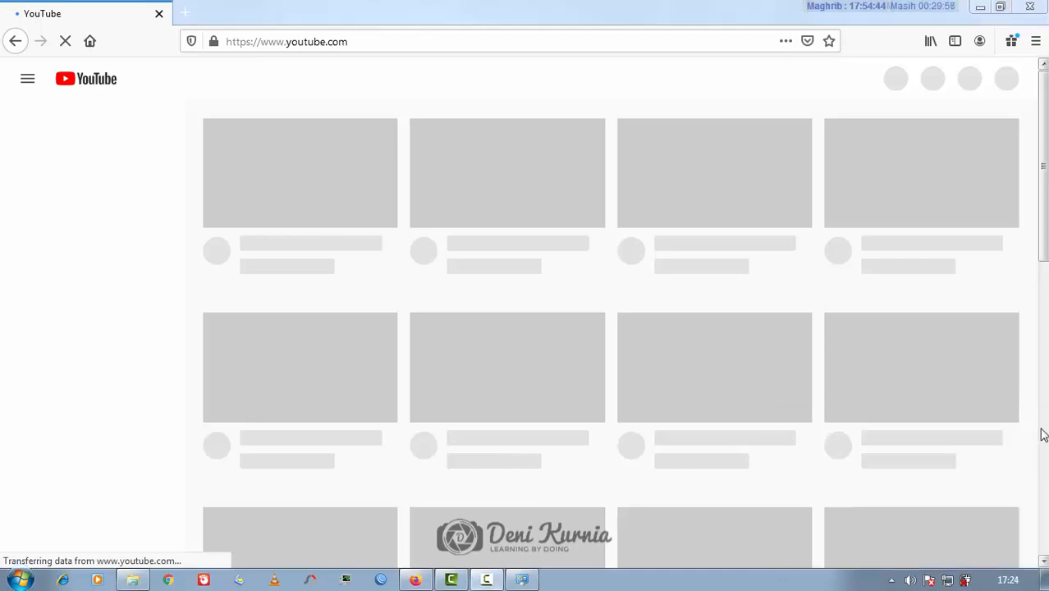
pyautogui.click(731, 23)
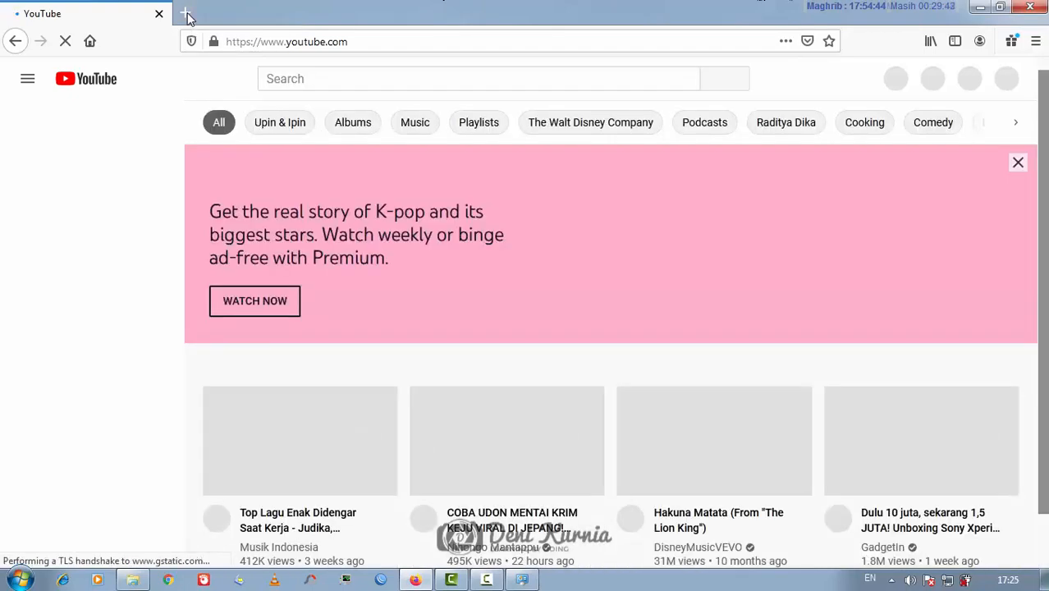
# In a new Firefox tab, enter the address 10.10.10.194/wordpr
pyautogui.click(188, 14)
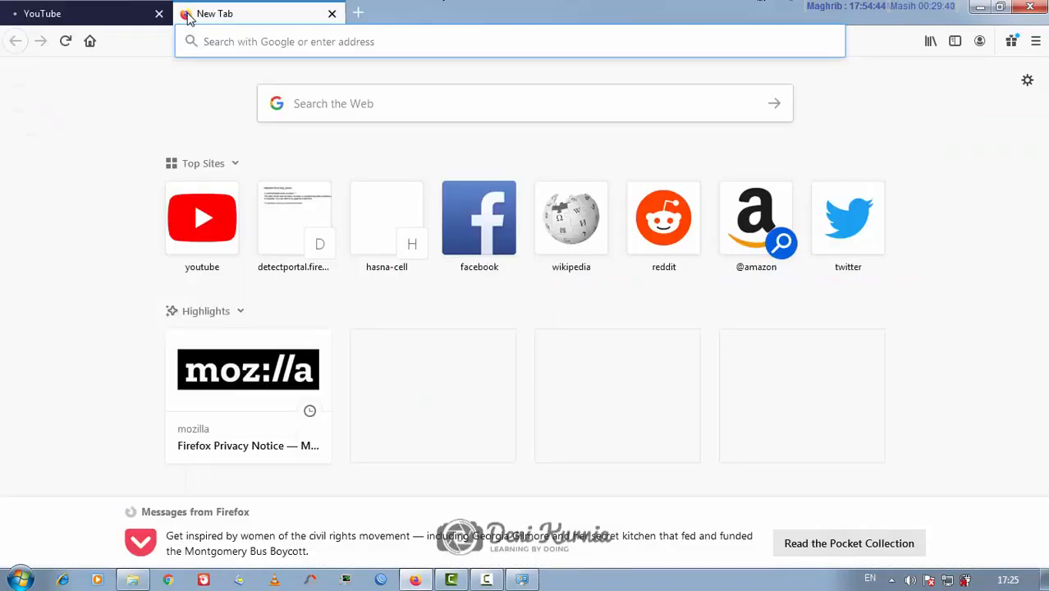
pyautogui.write('19')
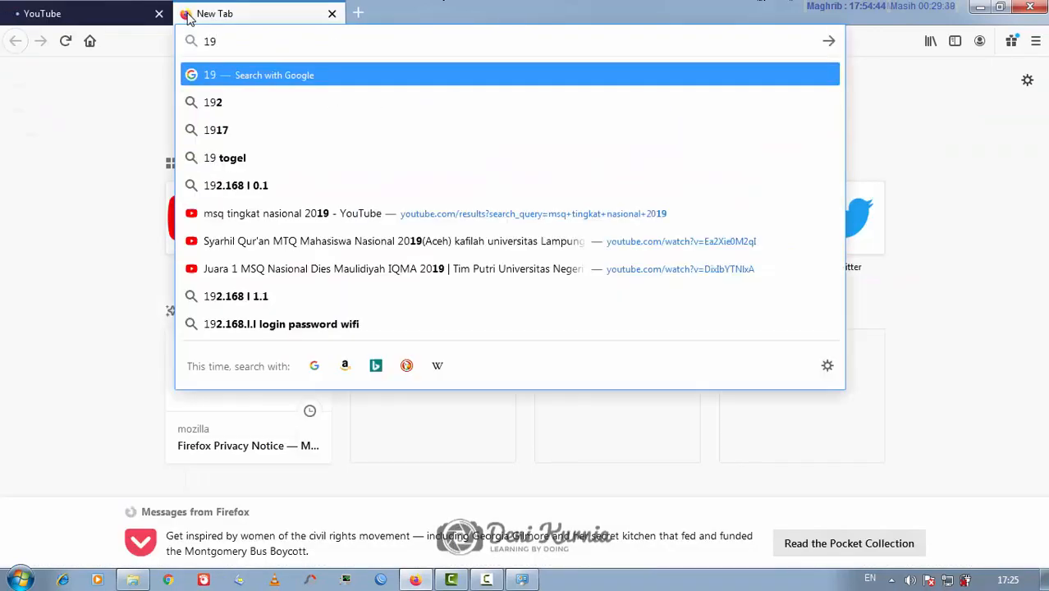
pyautogui.write('2.1689')
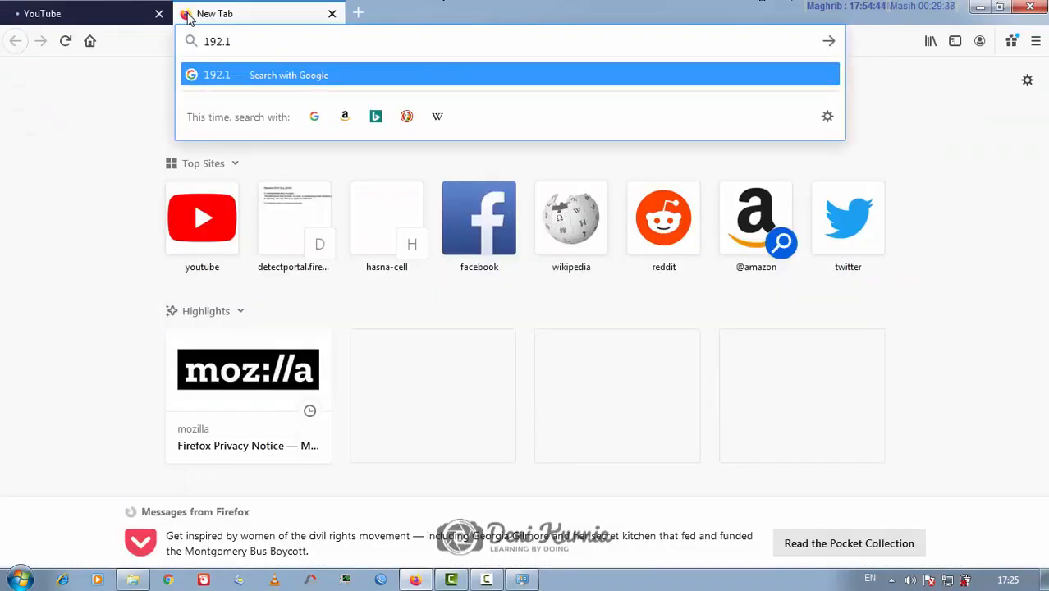
pyautogui.press('BackSpace')
pyautogui.press('BackSpace')
pyautogui.press('BackSpace')
pyautogui.press('BackSpace')
pyautogui.press('BackSpace')
pyautogui.press('BackSpace')
pyautogui.press('BackSpace')
pyautogui.press('BackSpace')
pyautogui.write('10.10.10')
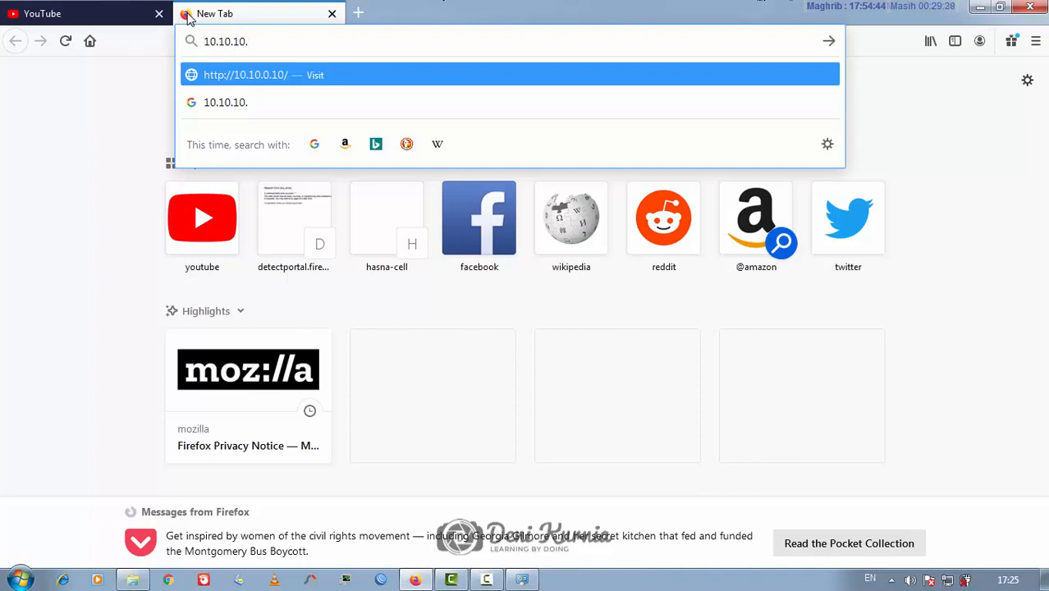
pyautogui.write('.19')
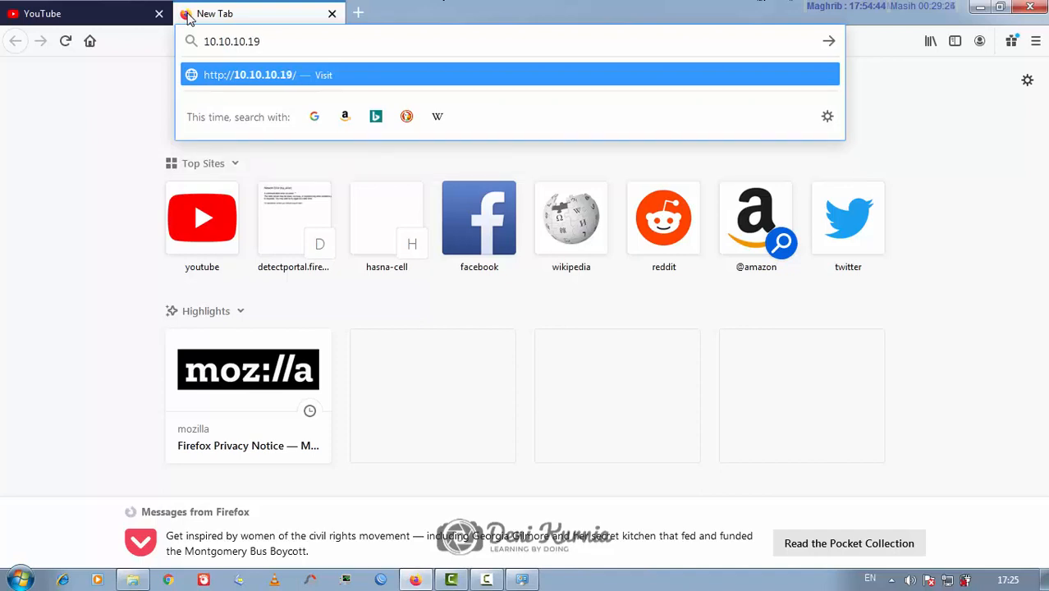
pyautogui.write('4/wordpress')
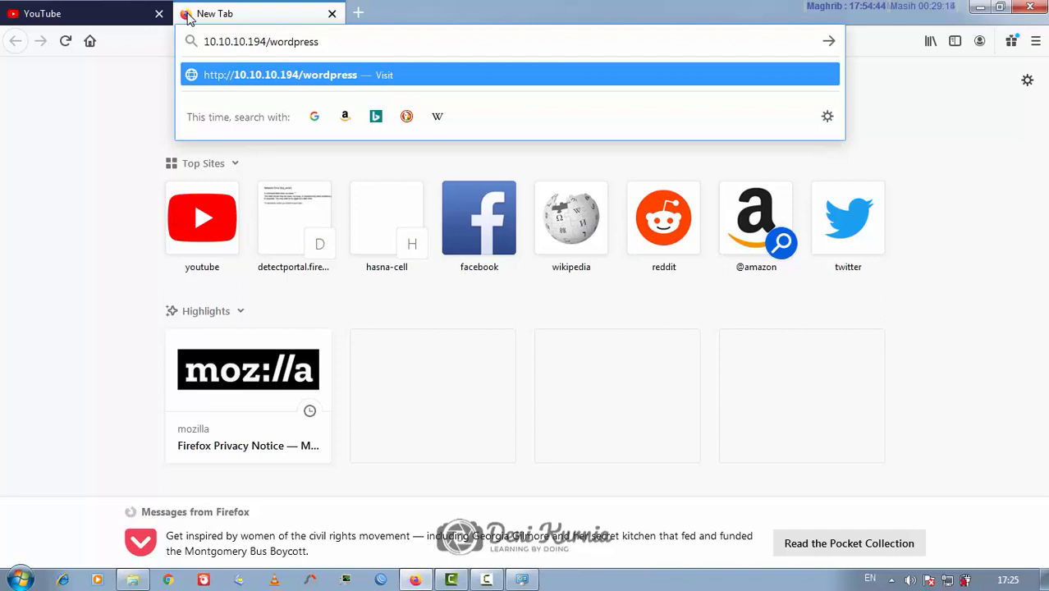
# Load 10.10.10.194/wordpress, showing the 'Halo dunia!' post
pyautogui.press('Return')
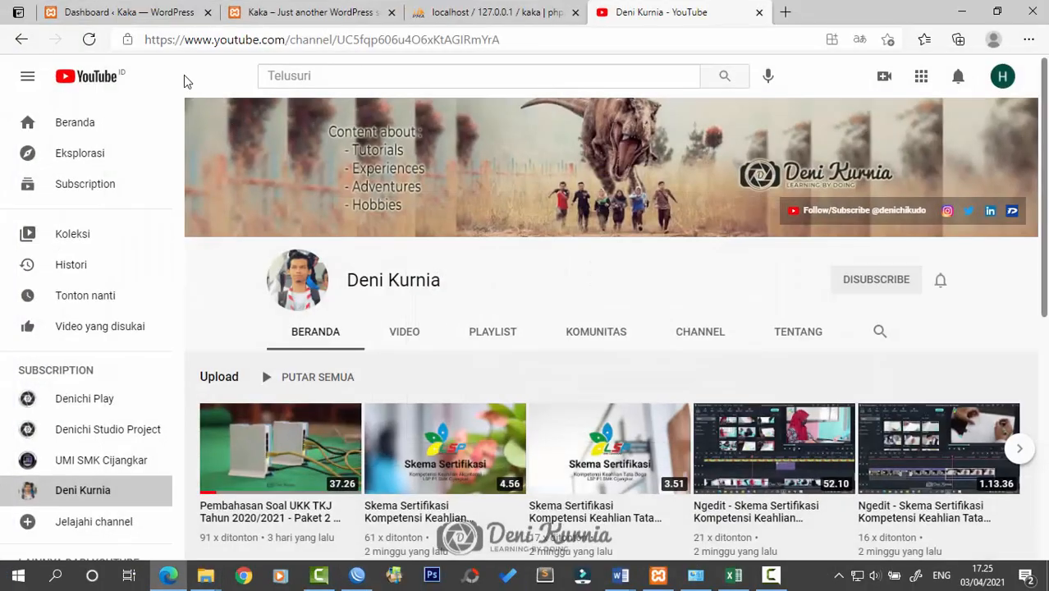
# Switch between the WordPress dashboard and Kaka site tabs, scrolling the Kaka front page
pyautogui.click(182, 6)
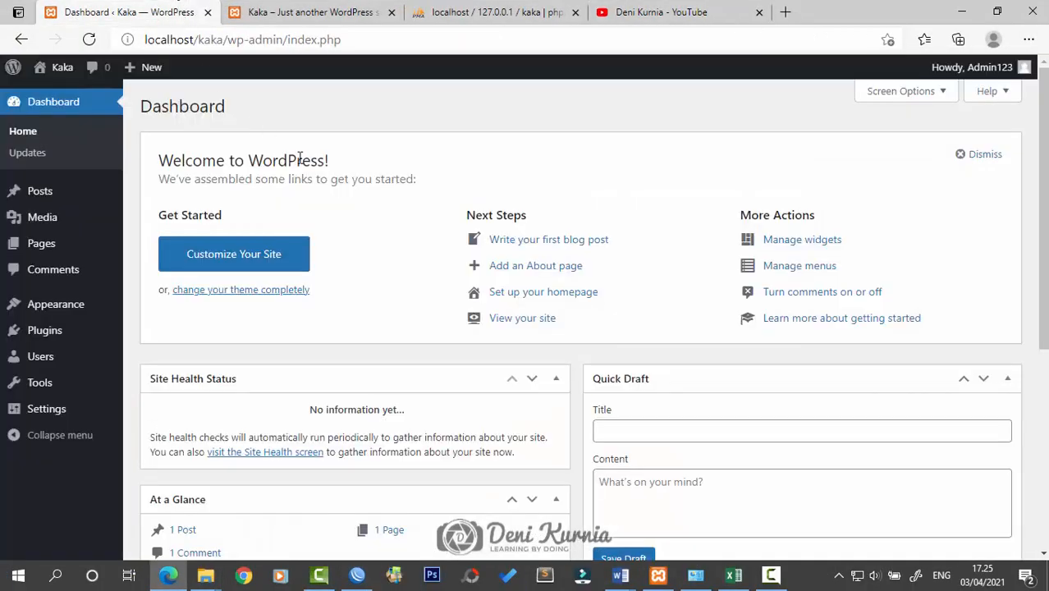
pyautogui.click(364, 6)
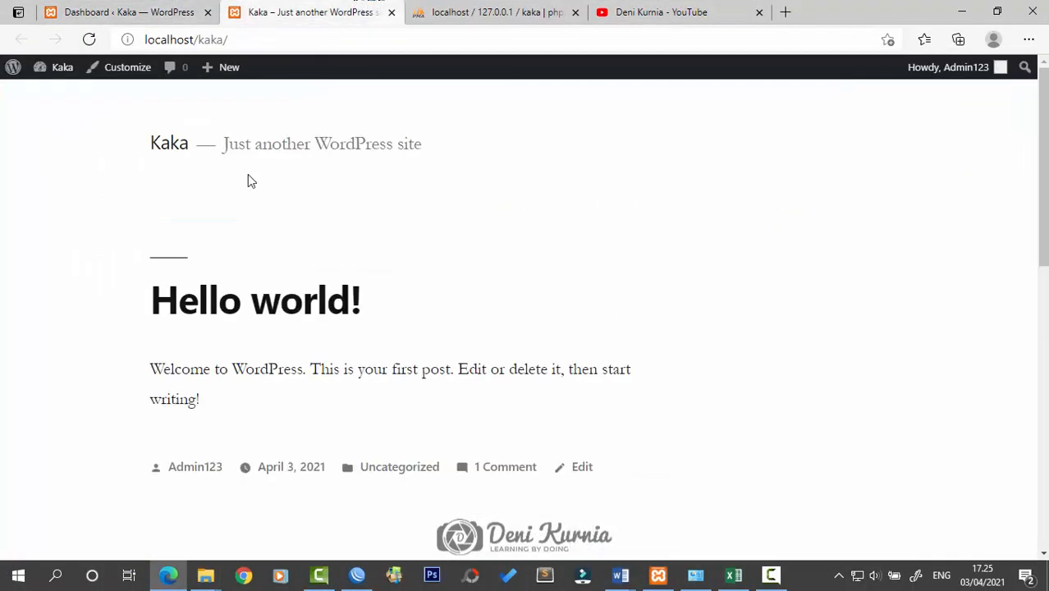
pyautogui.scroll(-3, 327, 236)
pyautogui.scroll(3, 435, 301)
pyautogui.scroll(-4, 432, 307)
pyautogui.scroll(5, 511, 321)
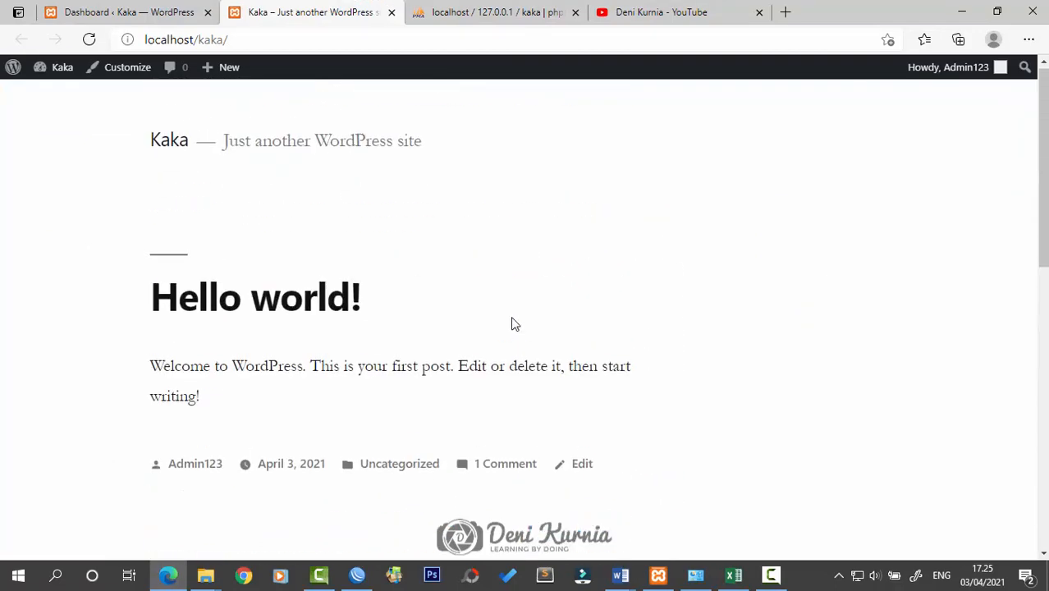
pyautogui.click(148, 6)
pyautogui.click(336, 12)
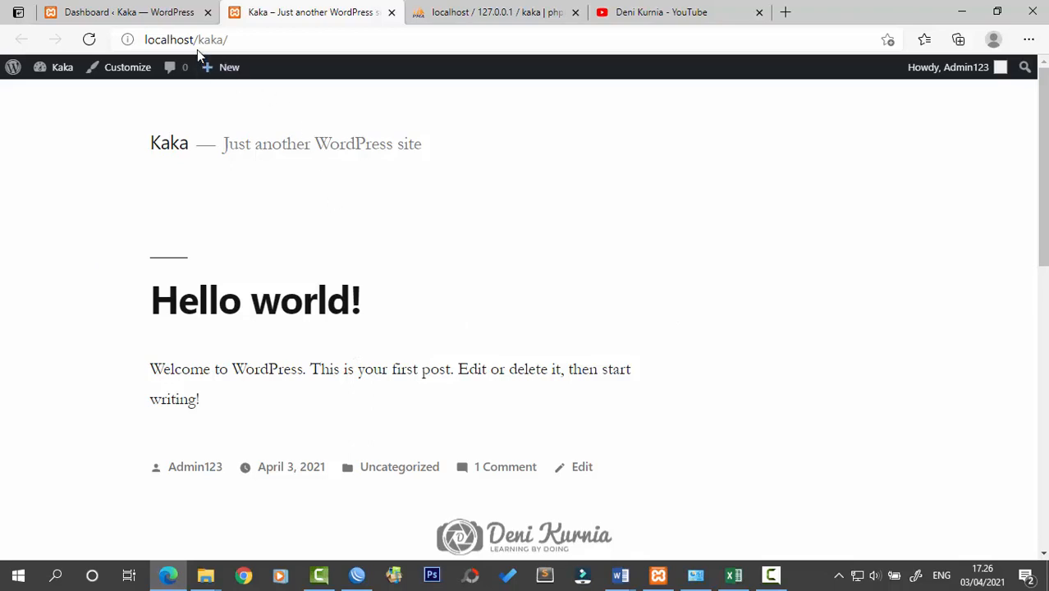
pyautogui.click(158, 11)
pyautogui.click(288, 14)
# Change the address from kaka/ to localhost/wordpress and dismiss the Translate offer
pyautogui.moveTo(198, 39); pyautogui.dragTo(253, 41)
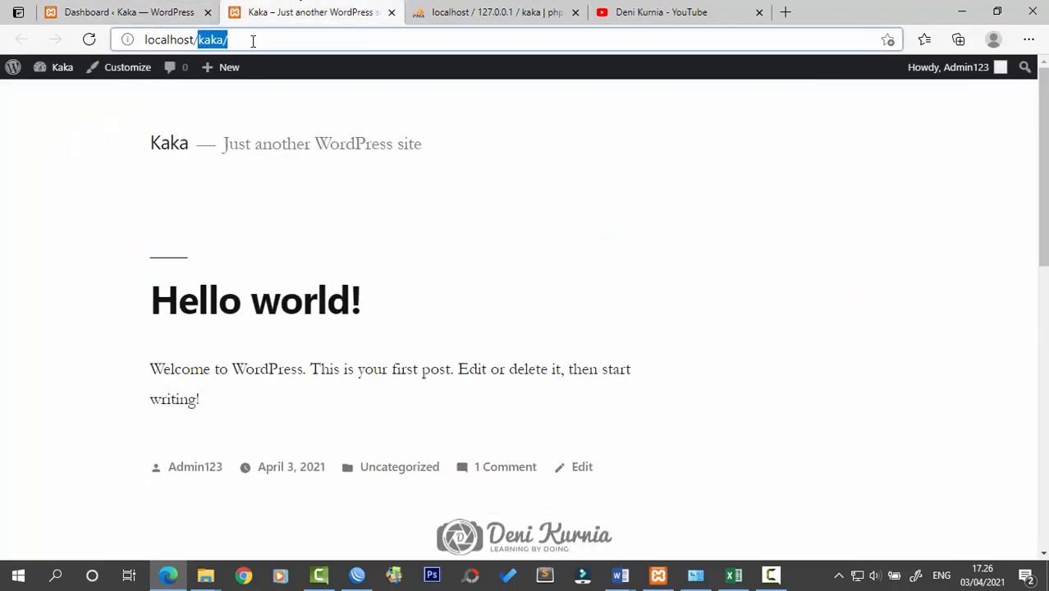
pyautogui.write('wordpress')
pyautogui.press('Return')
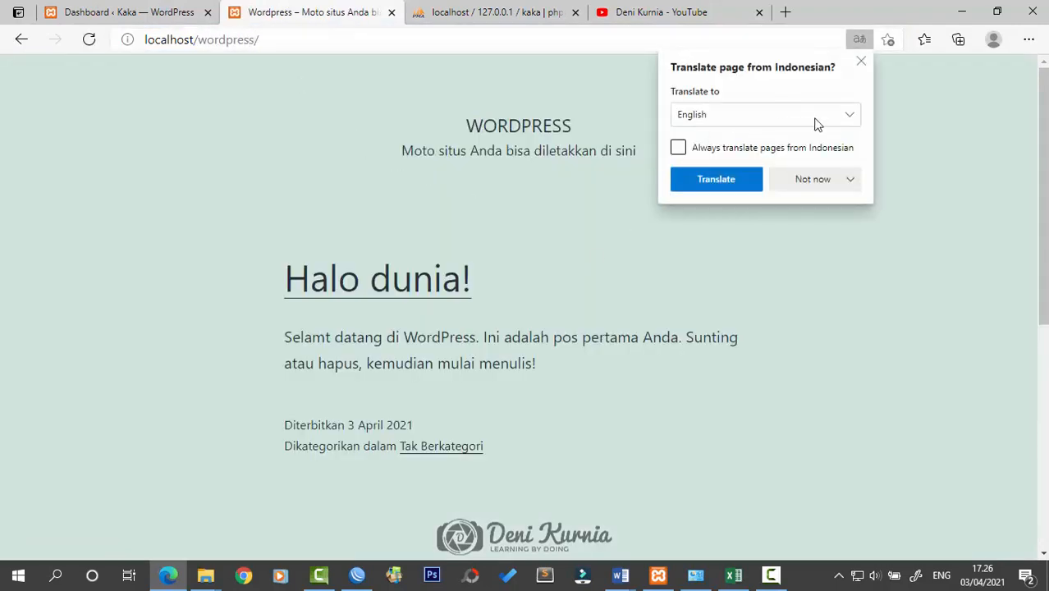
pyautogui.click(552, 200)
# Look over the dashboard, phpMyAdmin and YouTube tabs, then minimize Edge
pyautogui.click(142, 8)
pyautogui.click(316, 7)
pyautogui.click(500, 7)
pyautogui.click(657, 7)
pyautogui.click(496, 10)
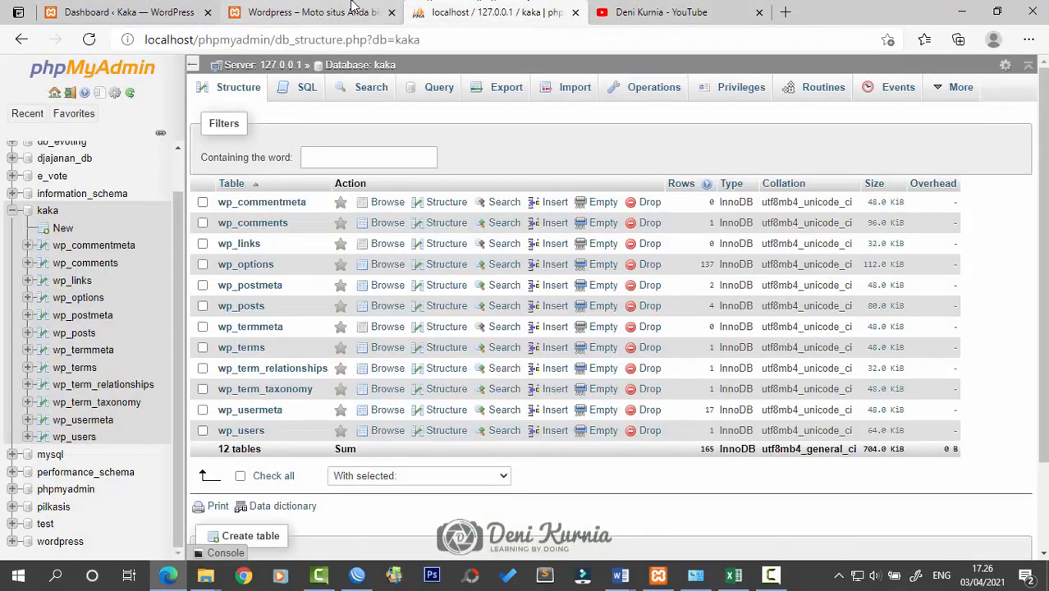
pyautogui.click(316, 9)
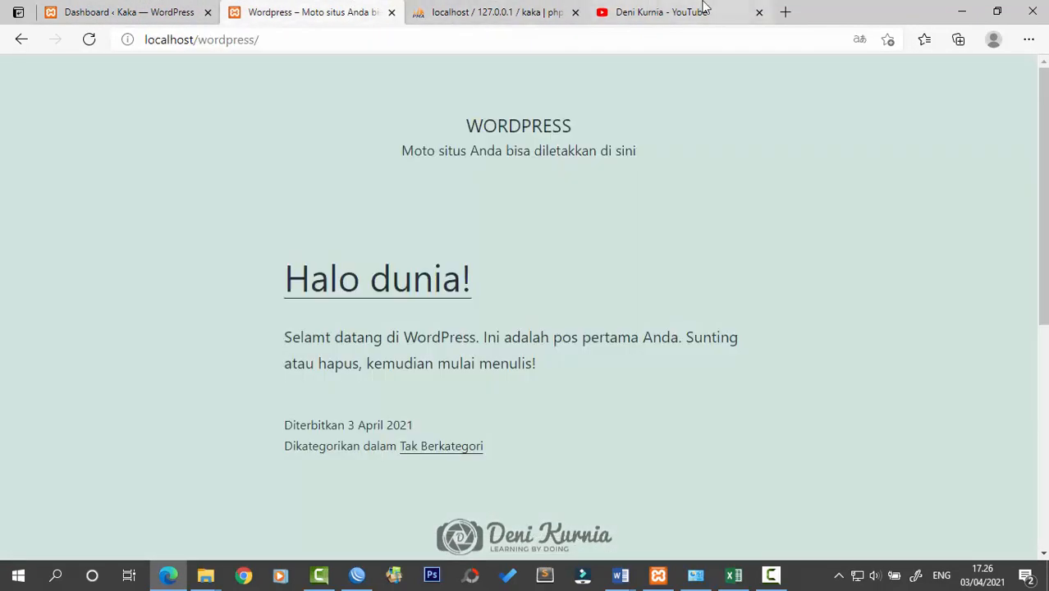
pyautogui.click(962, 11)
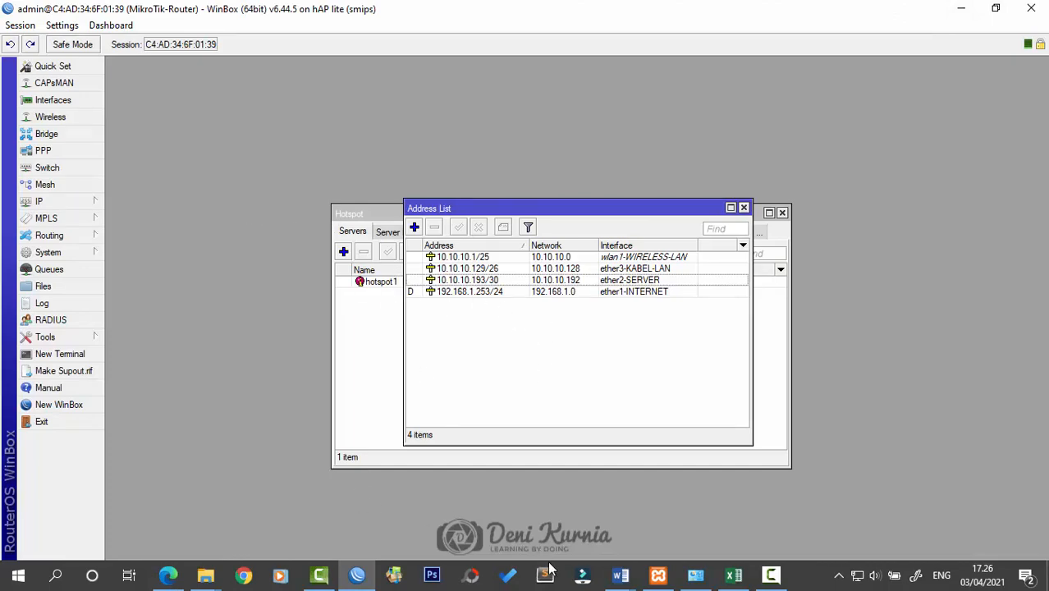
pyautogui.moveTo(621, 575)
pyautogui.click(657, 529)
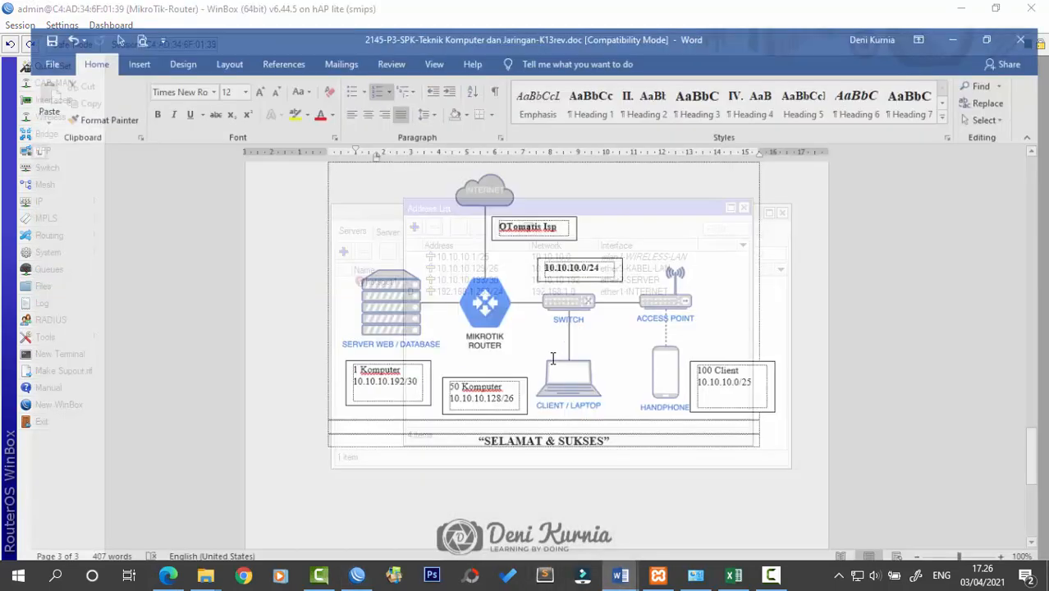
pyautogui.scroll(10, 537, 415)
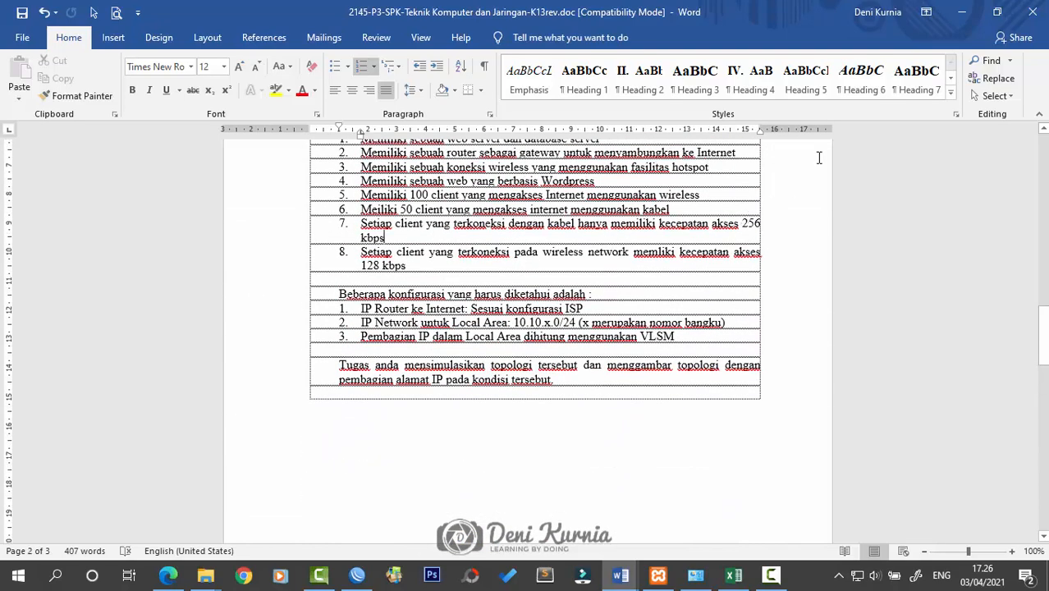
pyautogui.hotkey('alt', 'Tab')
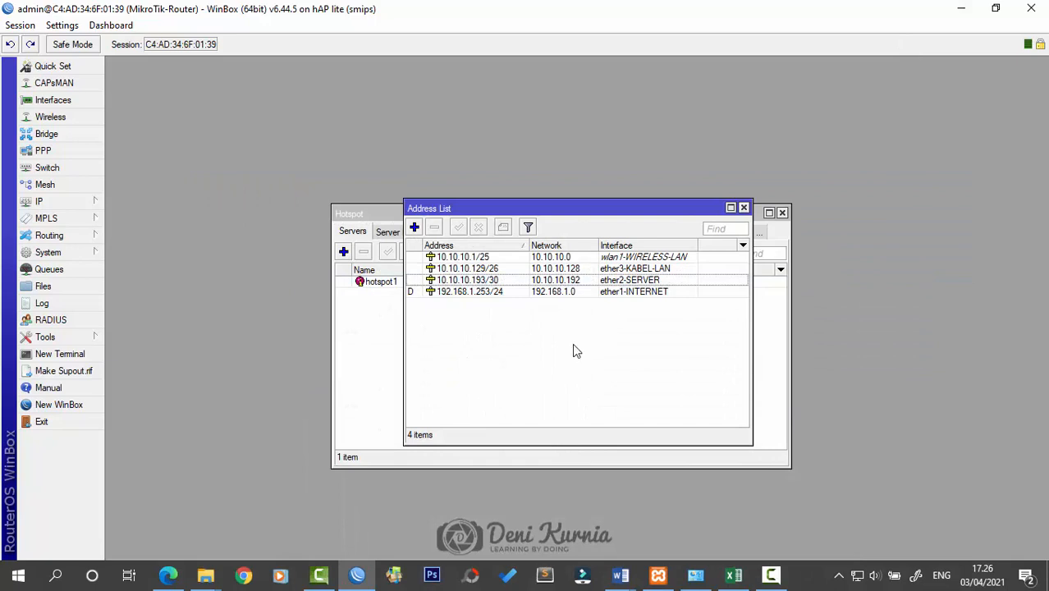
# Start a simple queue named kabel targeting ether3-KABEL-LAN, checking the assignment document
pyautogui.click(77, 273)
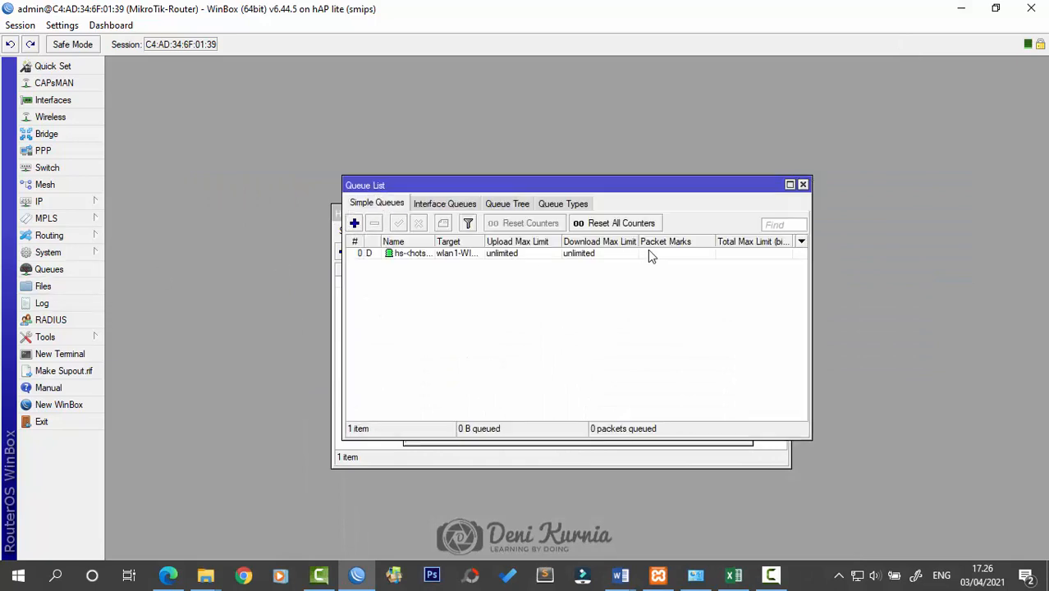
pyautogui.click(354, 222)
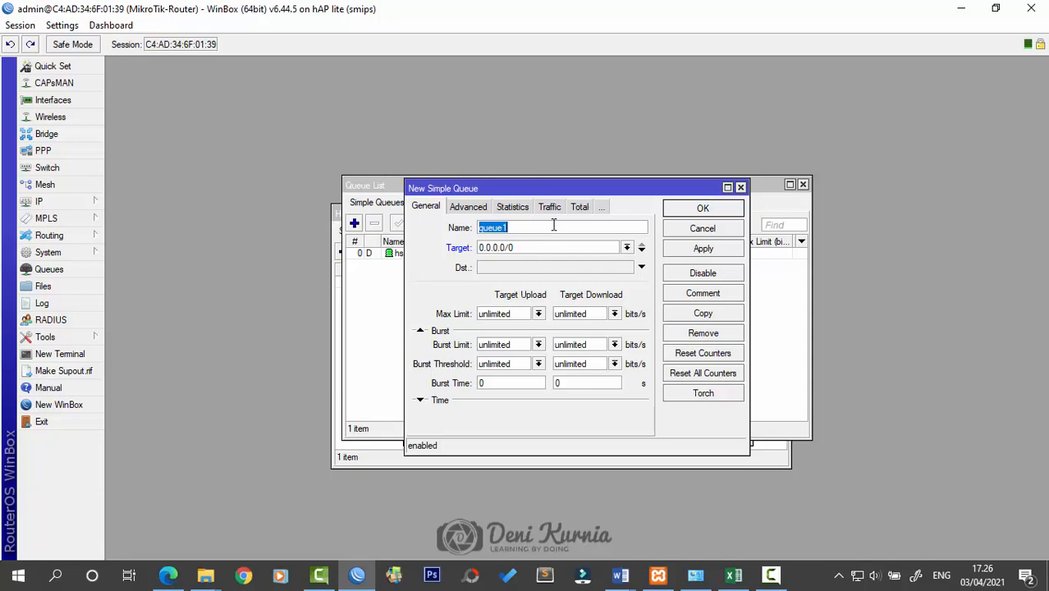
pyautogui.write('kabel')
pyautogui.click(627, 247)
pyautogui.click(616, 277)
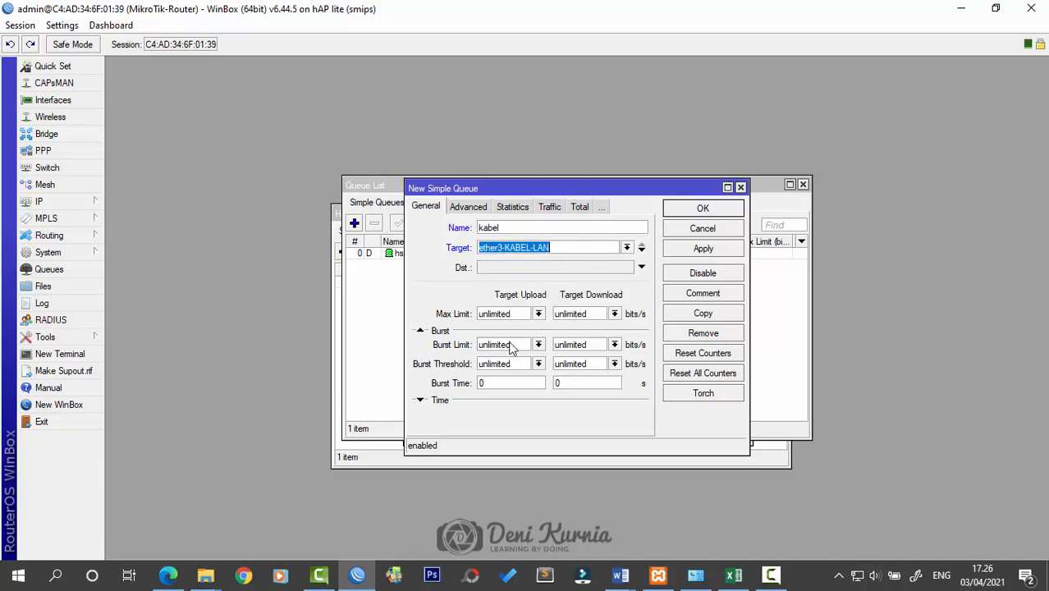
pyautogui.click(614, 572)
pyautogui.click(662, 518)
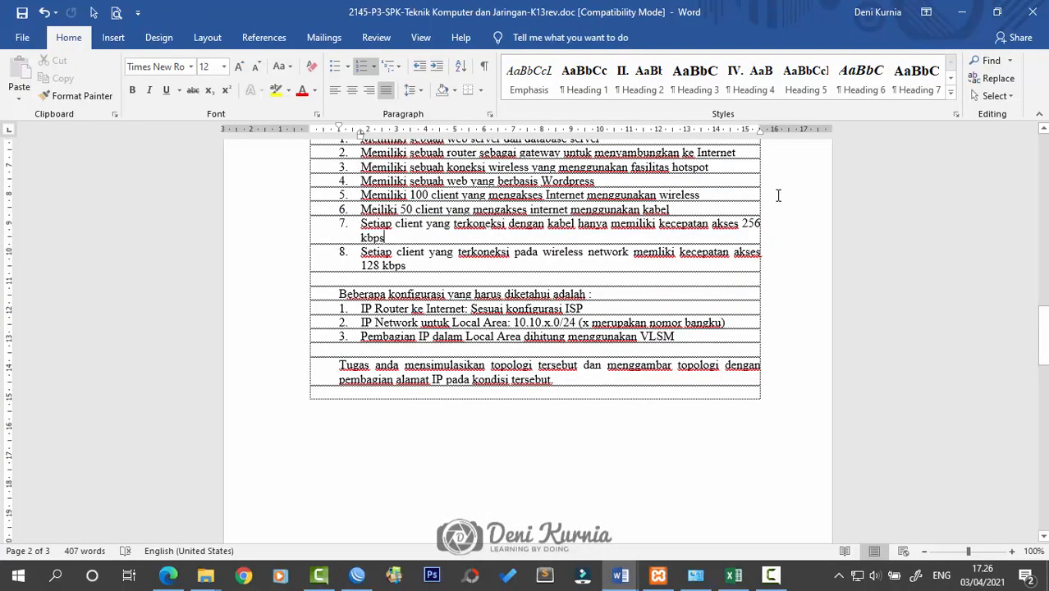
pyautogui.click(962, 11)
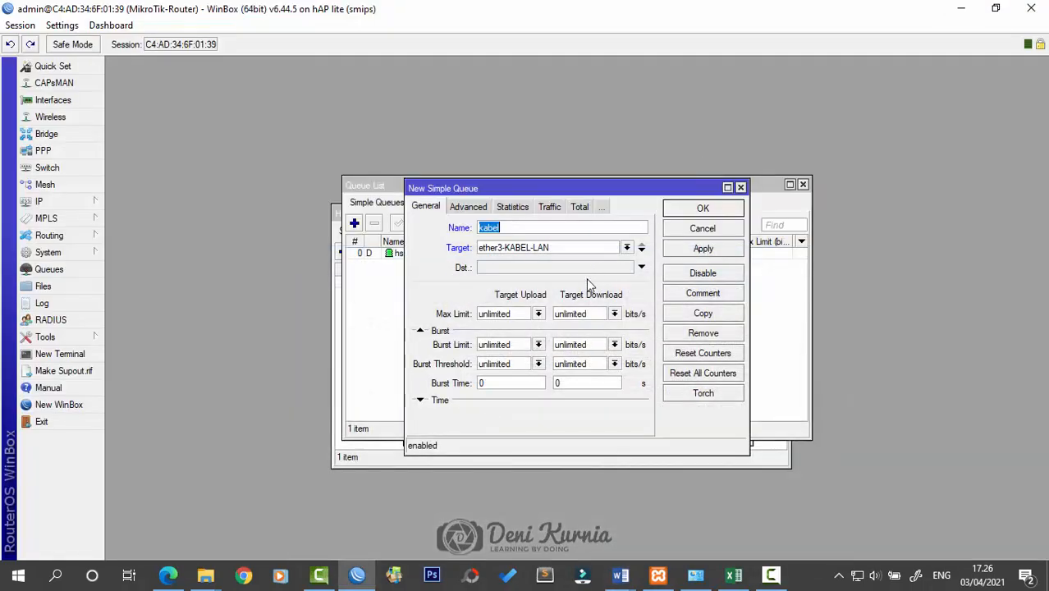
# Set kabel's upload and download max limits to 256k, then enter speedtest in a new tab
pyautogui.click(538, 314)
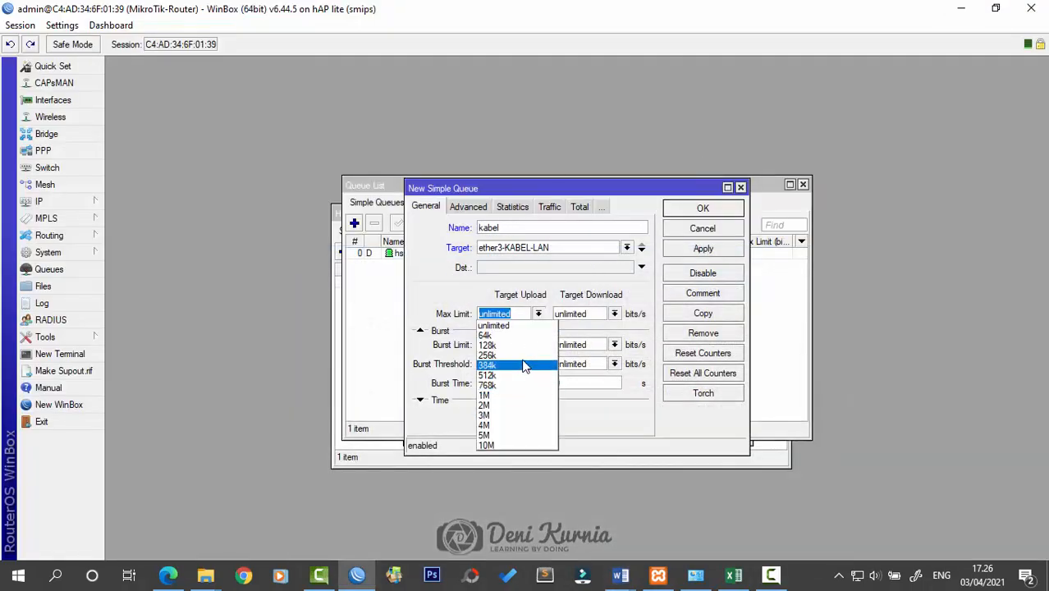
pyautogui.click(517, 355)
pyautogui.click(614, 315)
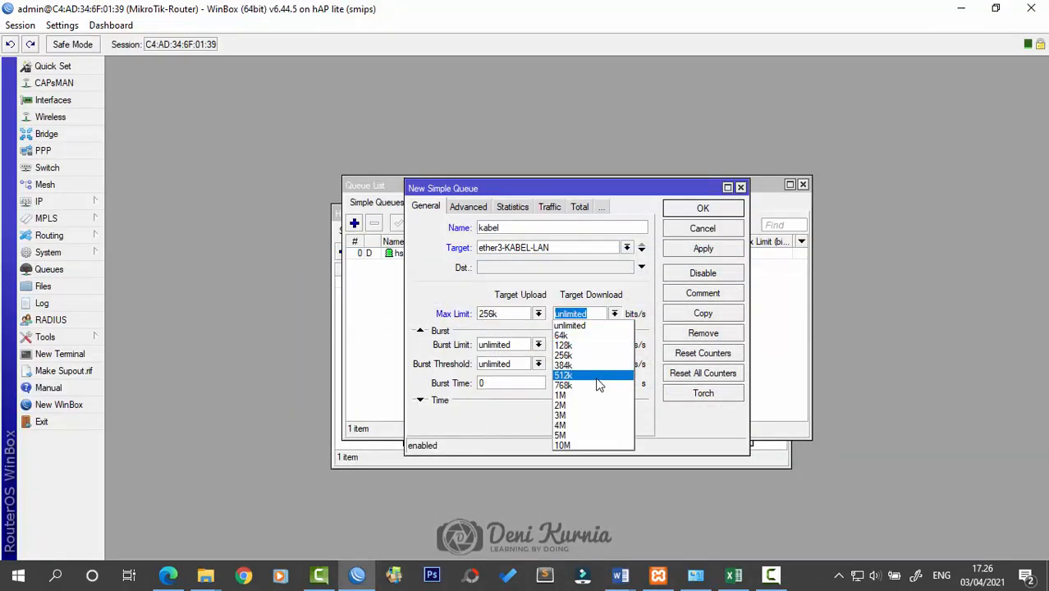
pyautogui.click(597, 355)
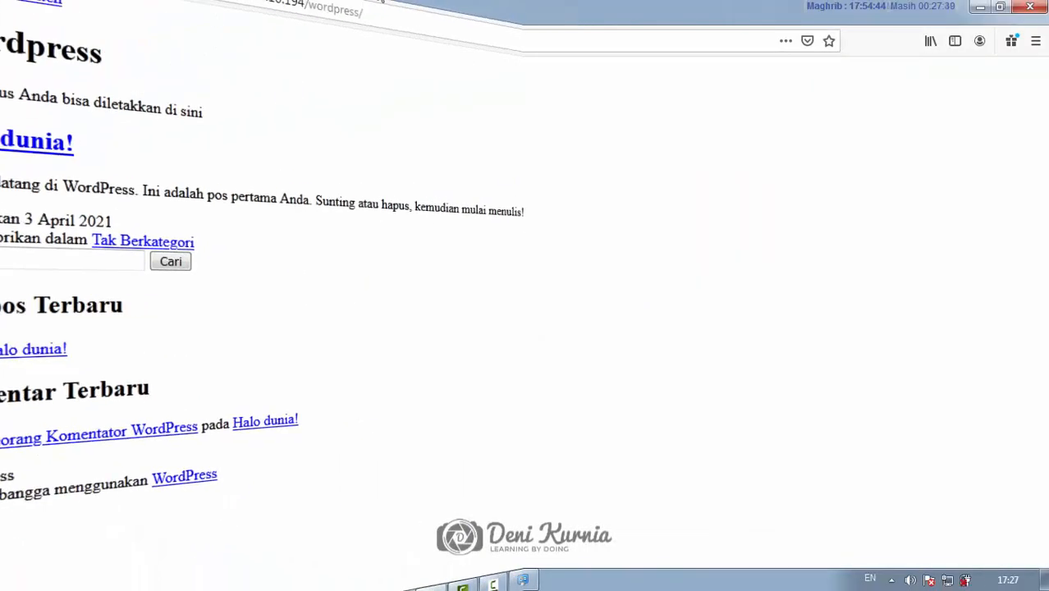
pyautogui.click(361, 16)
pyautogui.write('s')
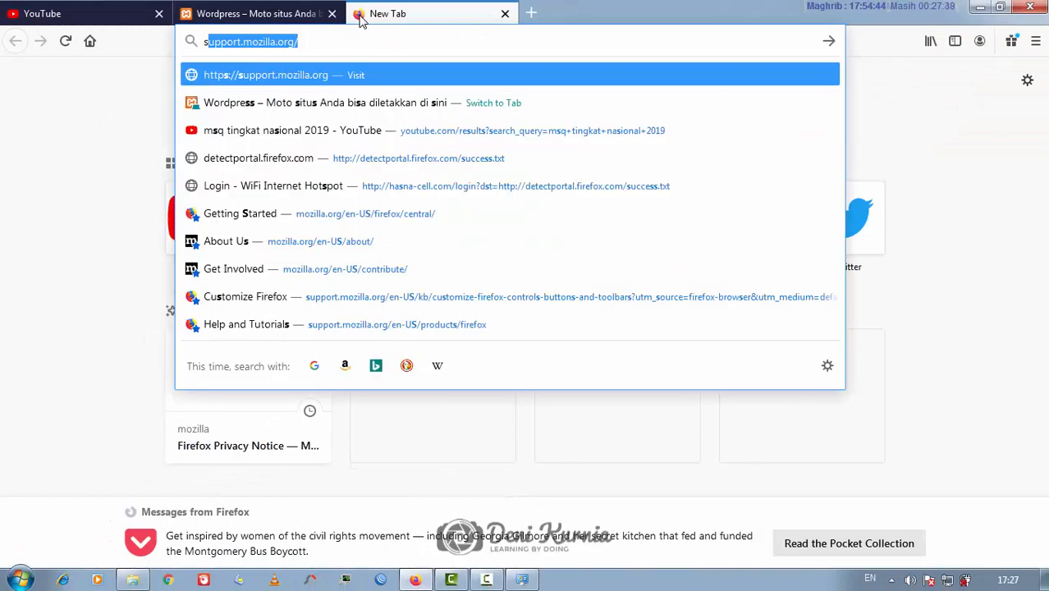
pyautogui.write('peedtest')
# Search speedtest and run the speed test, cancelling it at about 0.66 Mbps download
pyautogui.press('Return')
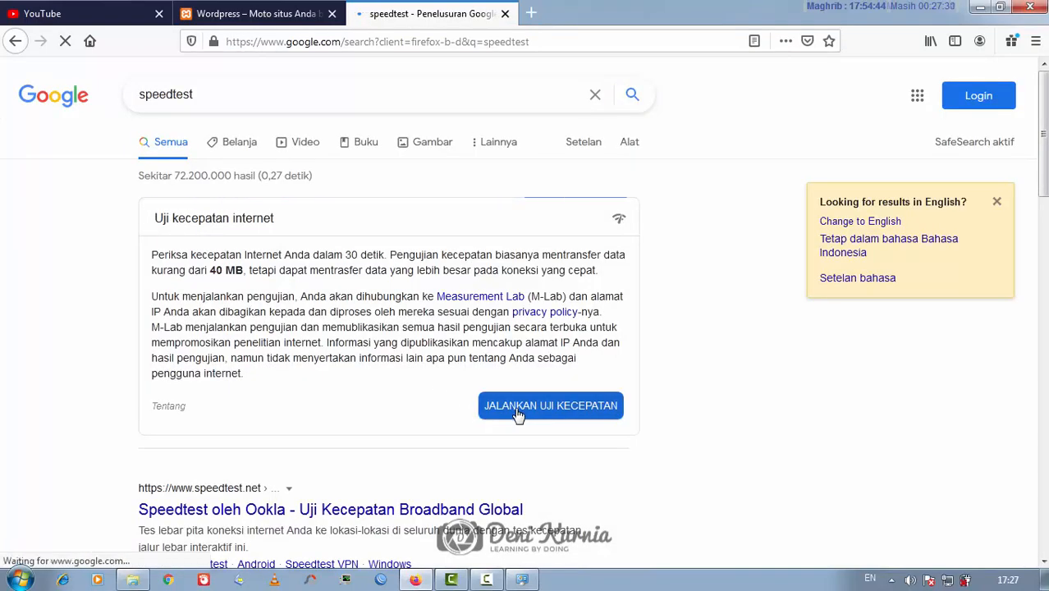
pyautogui.click(518, 406)
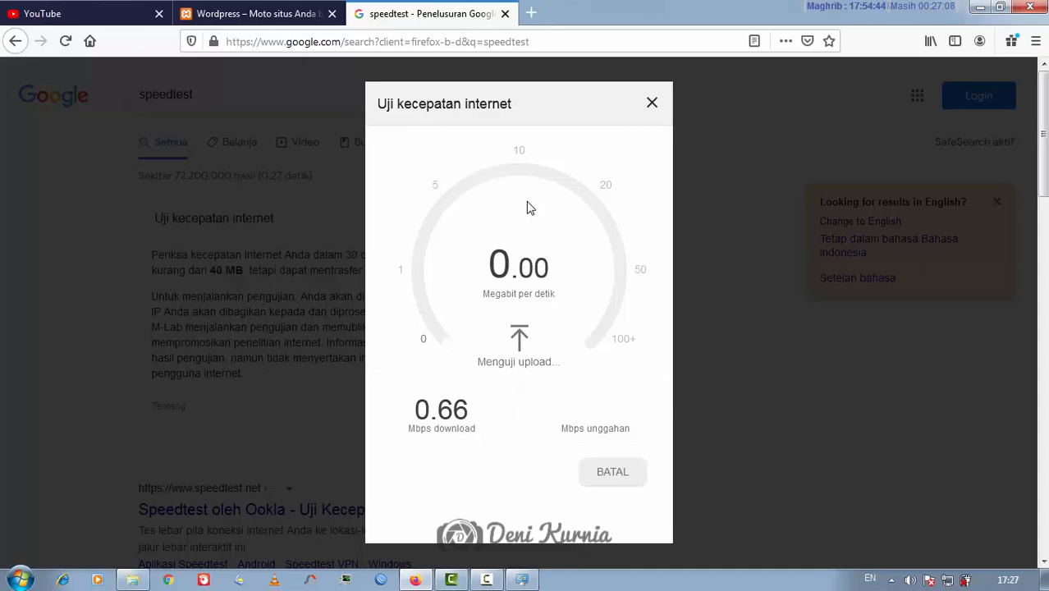
pyautogui.click(606, 471)
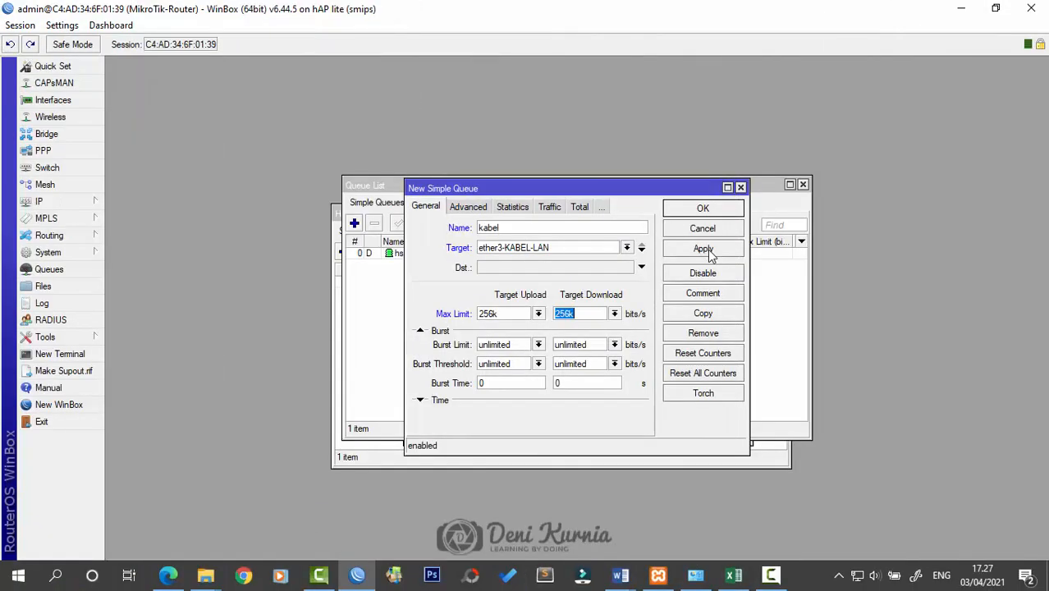
# Save the kabel queue and start a nirkabel queue targeting wlan1-WIRELESS-LAN
pyautogui.click(708, 249)
pyautogui.click(705, 212)
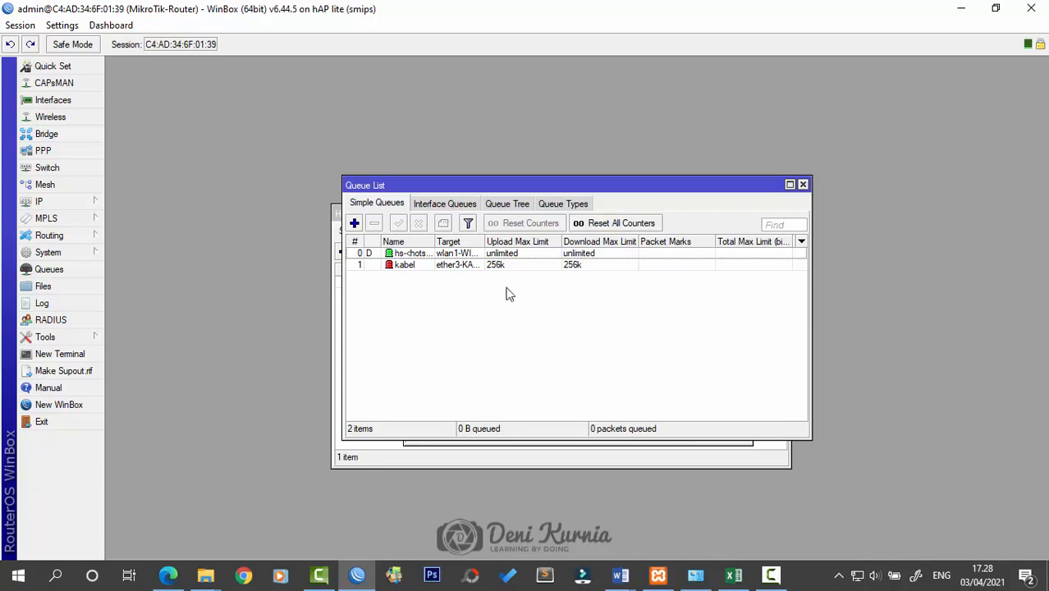
pyautogui.click(354, 223)
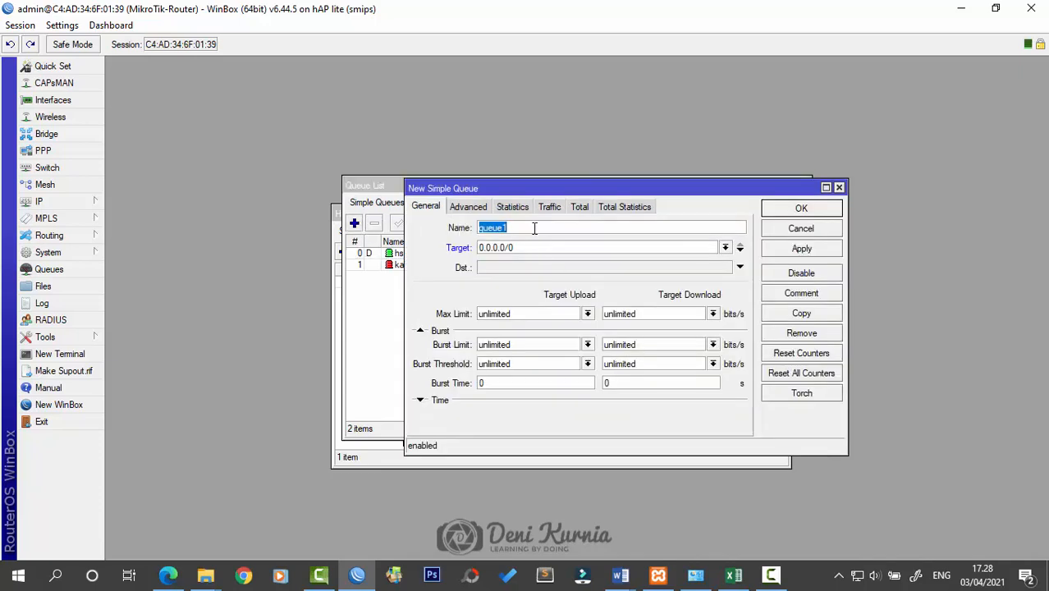
pyautogui.write('nirkabel')
pyautogui.click(726, 247)
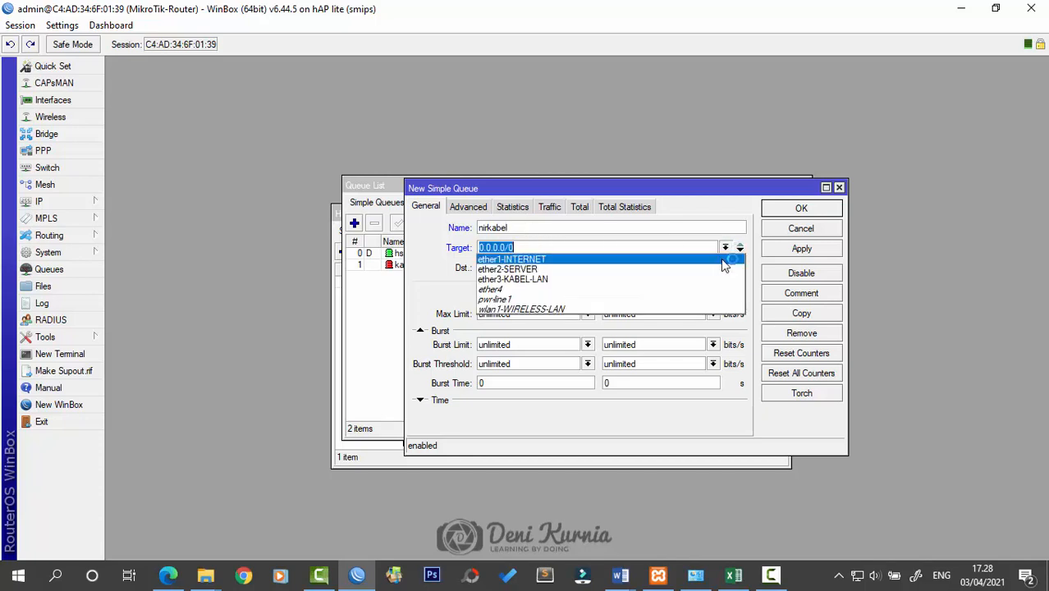
pyautogui.click(705, 309)
# Set nirkabel's upload and download max limits to 128k and save the queue
pyautogui.click(588, 314)
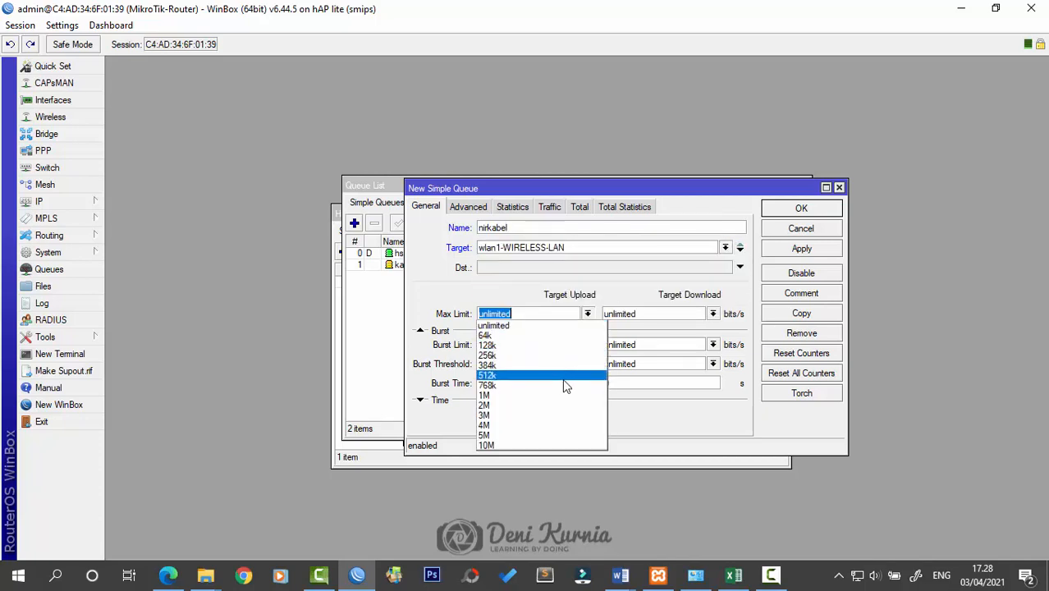
pyautogui.click(555, 345)
pyautogui.click(712, 313)
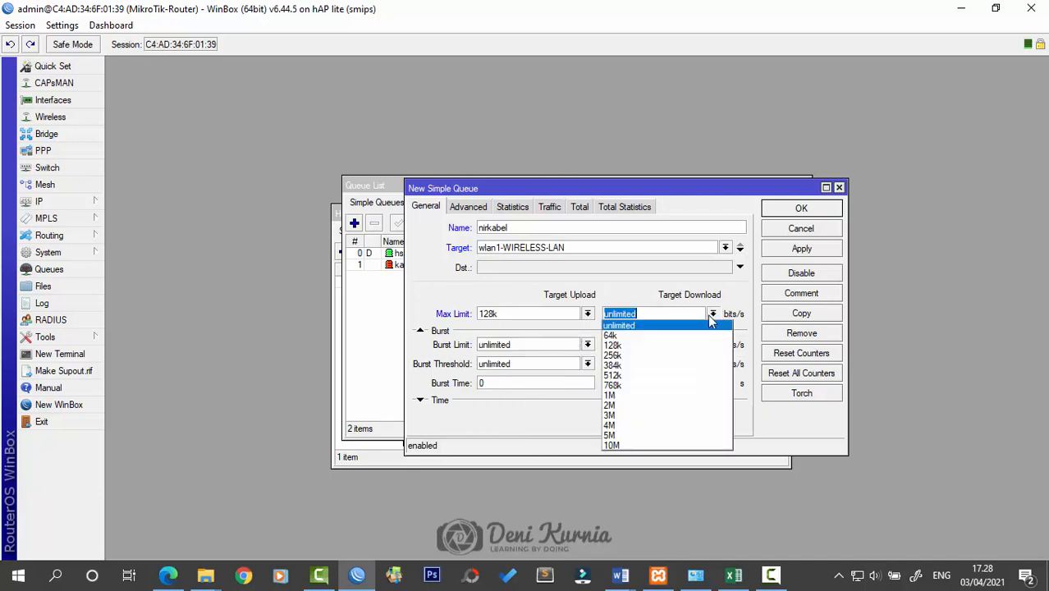
pyautogui.click(613, 345)
pyautogui.click(801, 248)
pyautogui.click(801, 208)
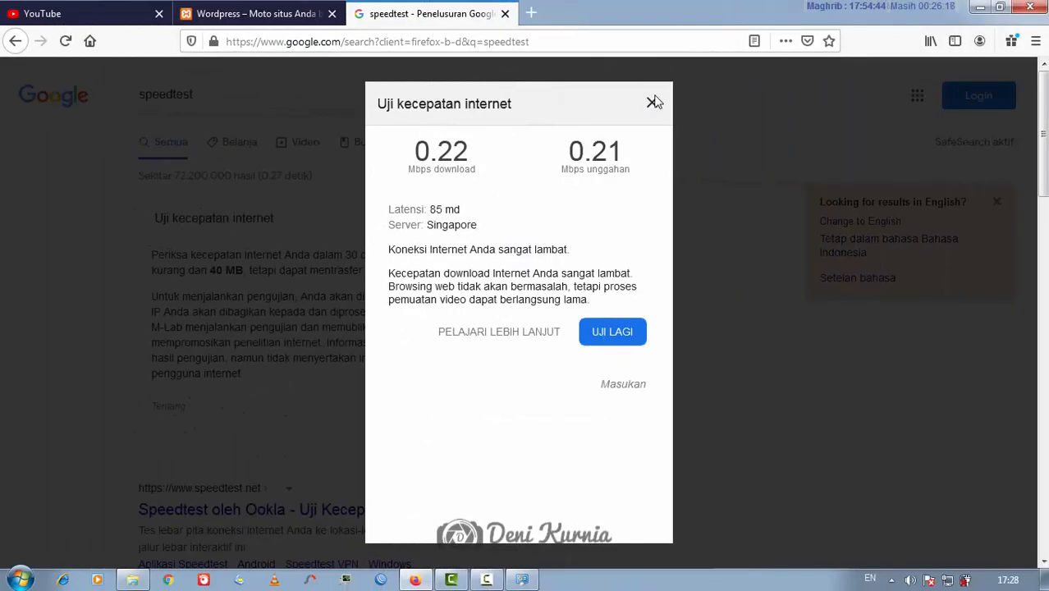
# Close the speed test results and disable the wired Local Area Connection
pyautogui.click(652, 103)
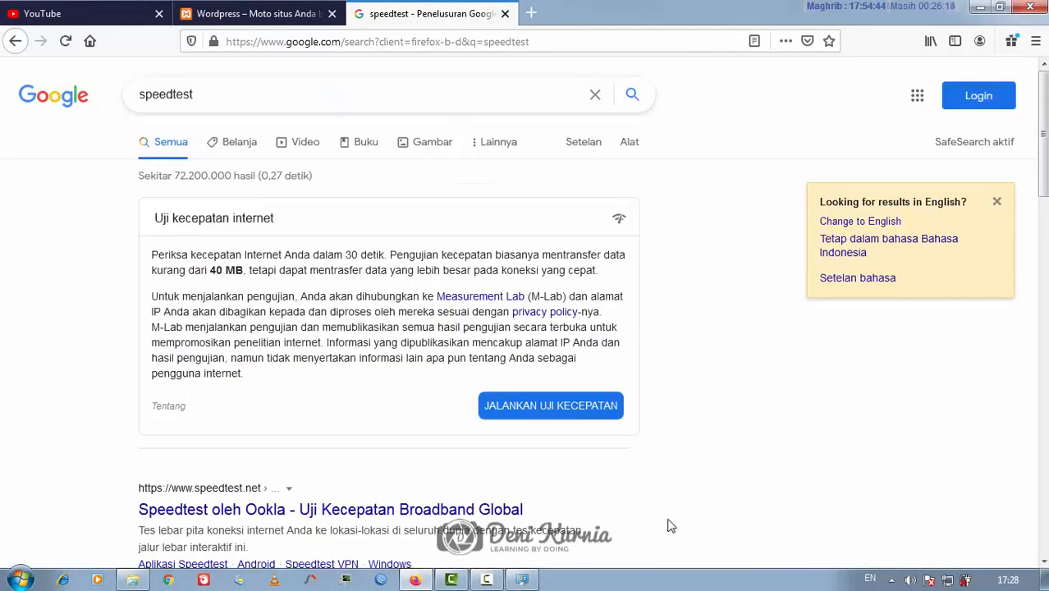
pyautogui.click(949, 580)
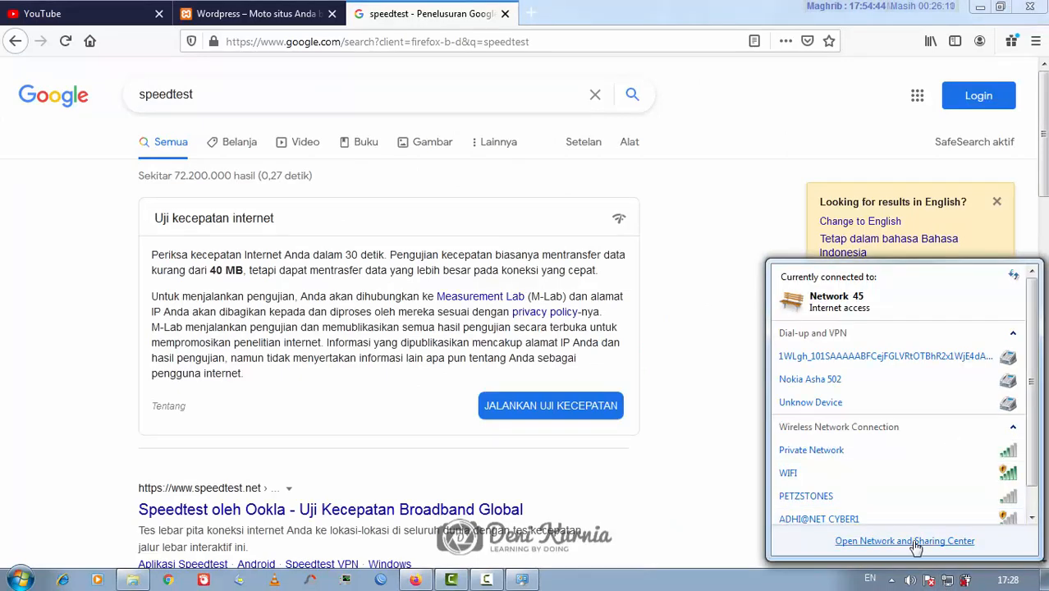
pyautogui.click(522, 580)
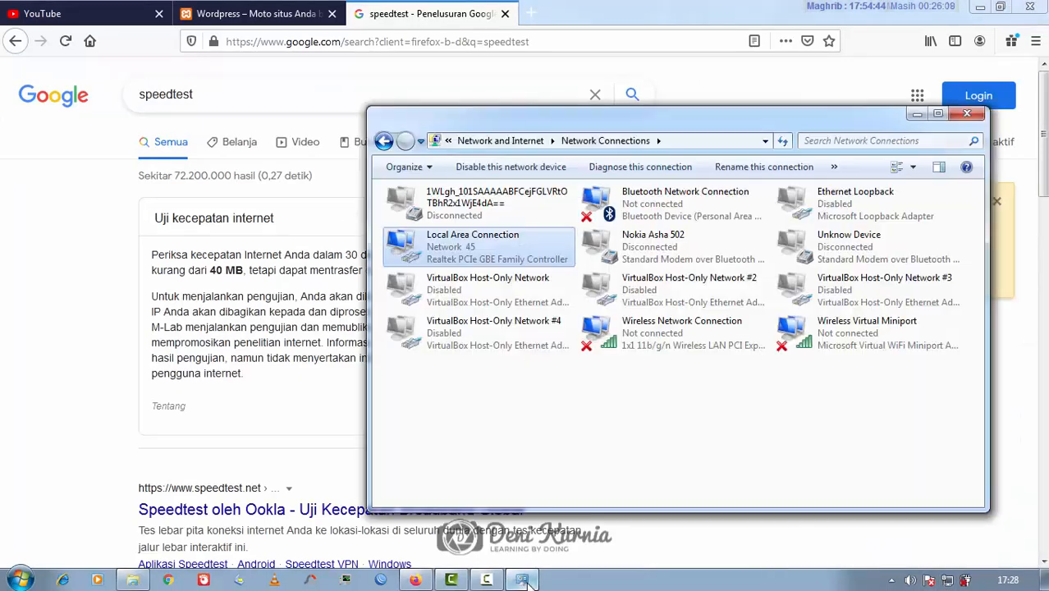
pyautogui.rightClick(528, 244)
pyautogui.click(713, 452)
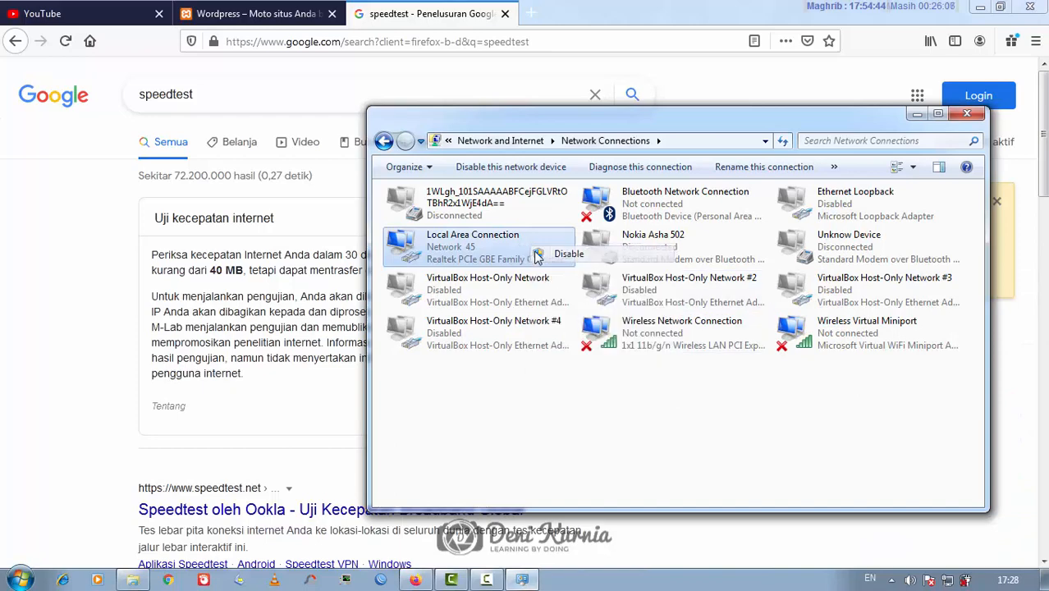
# Connect to the WIFI network and set its location to Public
pyautogui.click(949, 581)
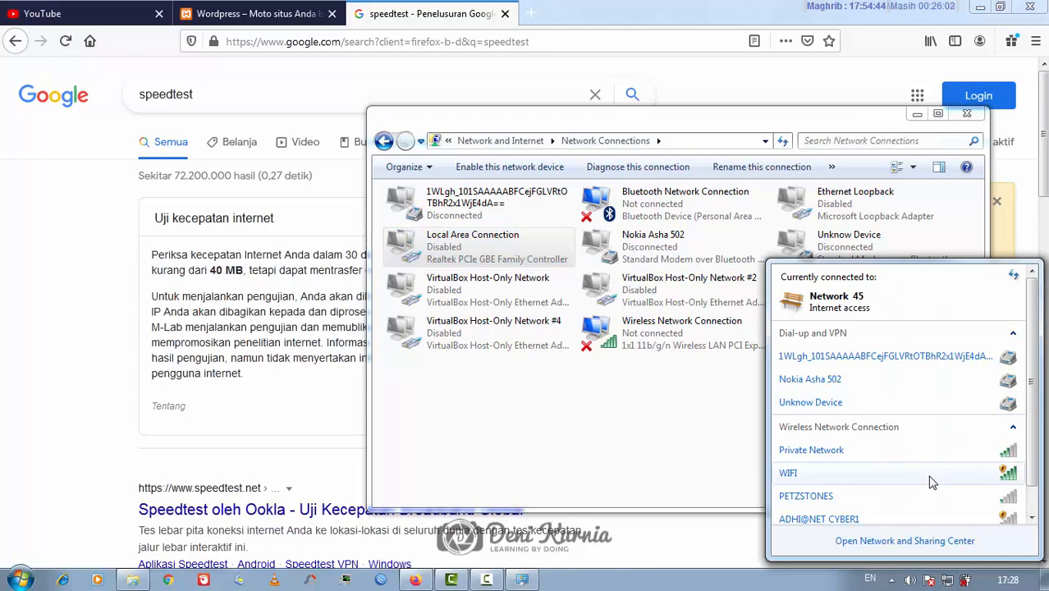
pyautogui.click(932, 478)
pyautogui.click(988, 511)
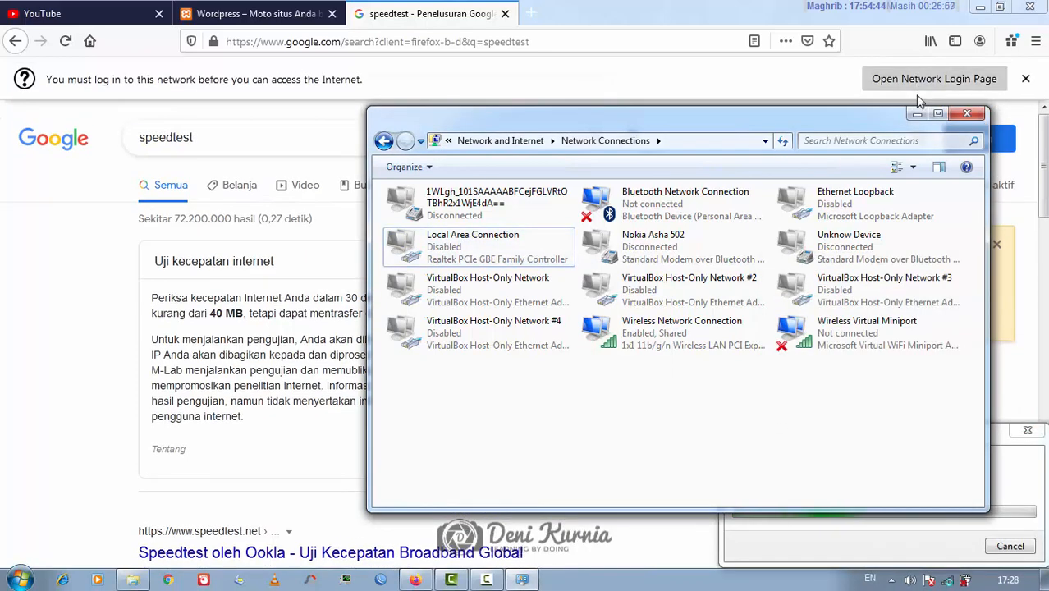
pyautogui.click(917, 113)
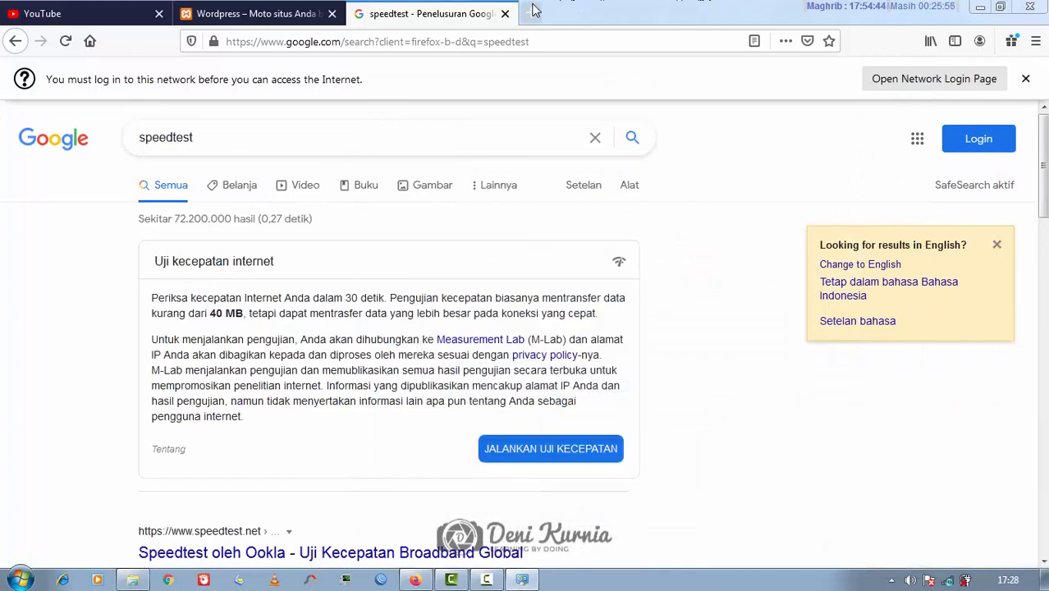
pyautogui.click(521, 580)
pyautogui.click(571, 379)
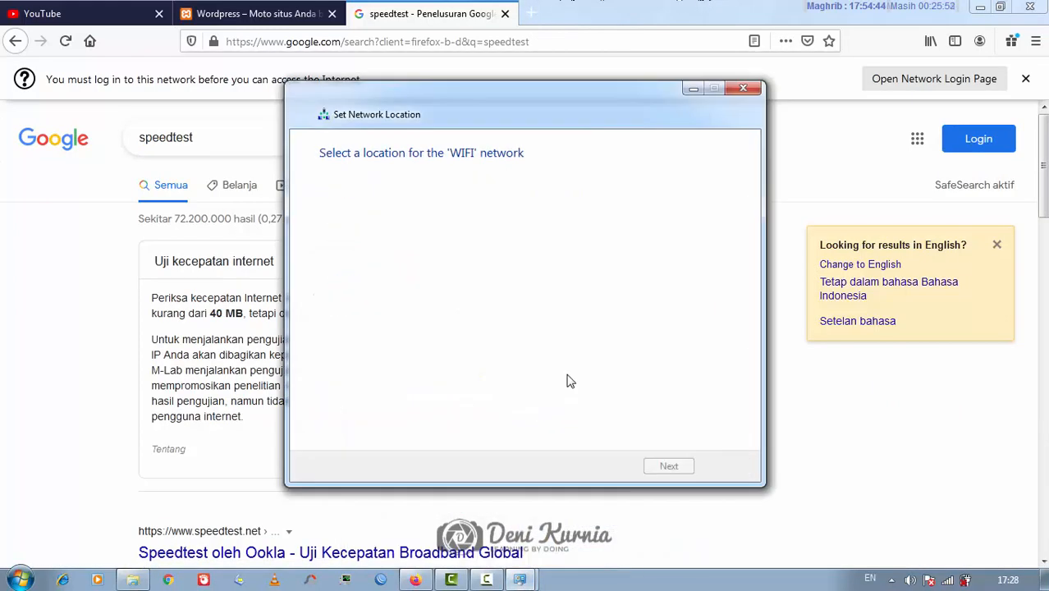
pyautogui.click(714, 464)
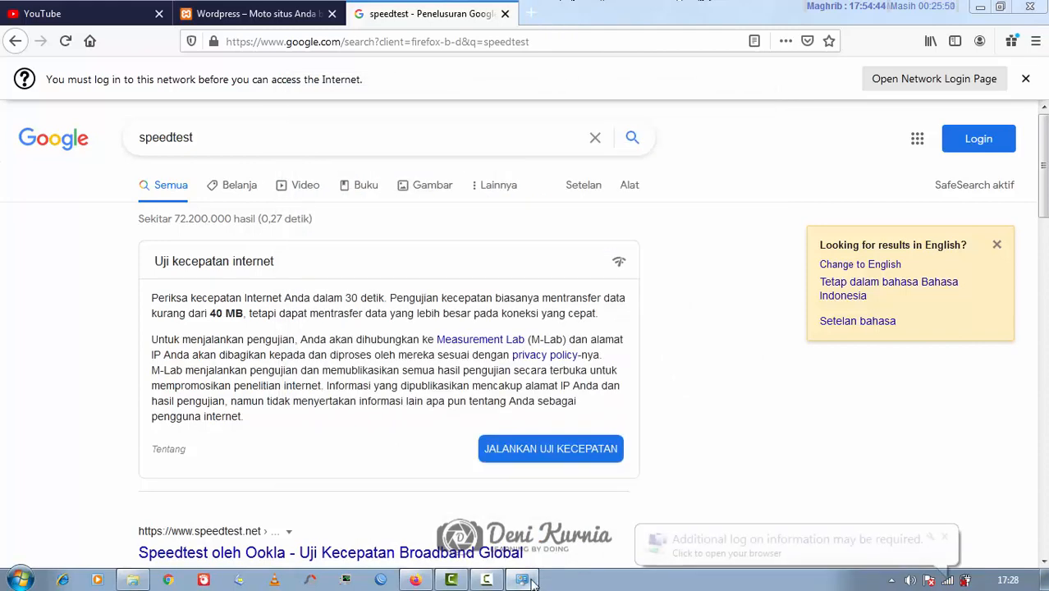
# Confirm the wireless connection received IPv4 address 10.10.10.100
pyautogui.doubleClick(661, 343)
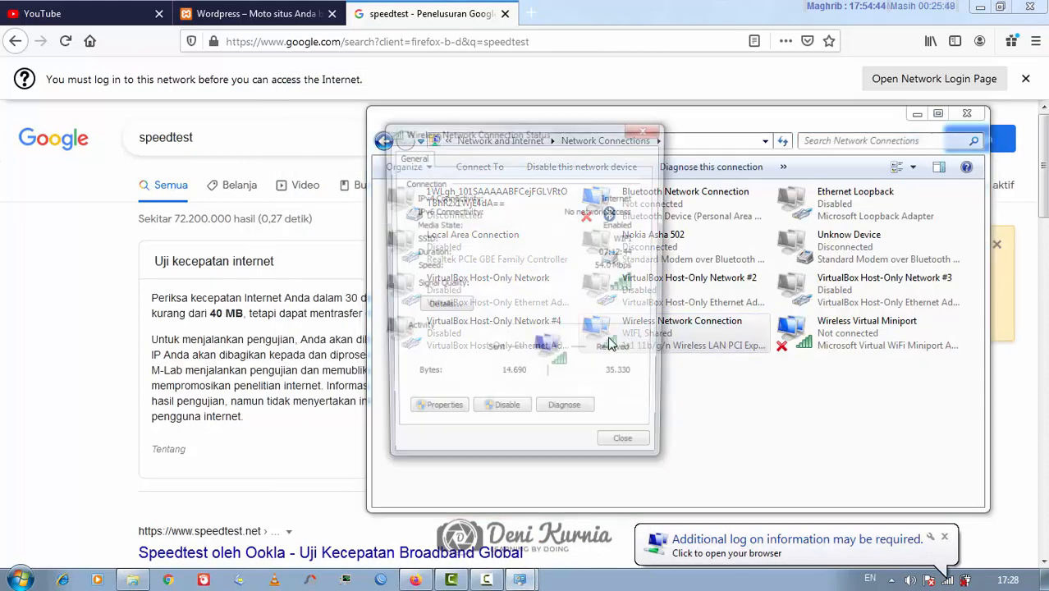
pyautogui.click(440, 307)
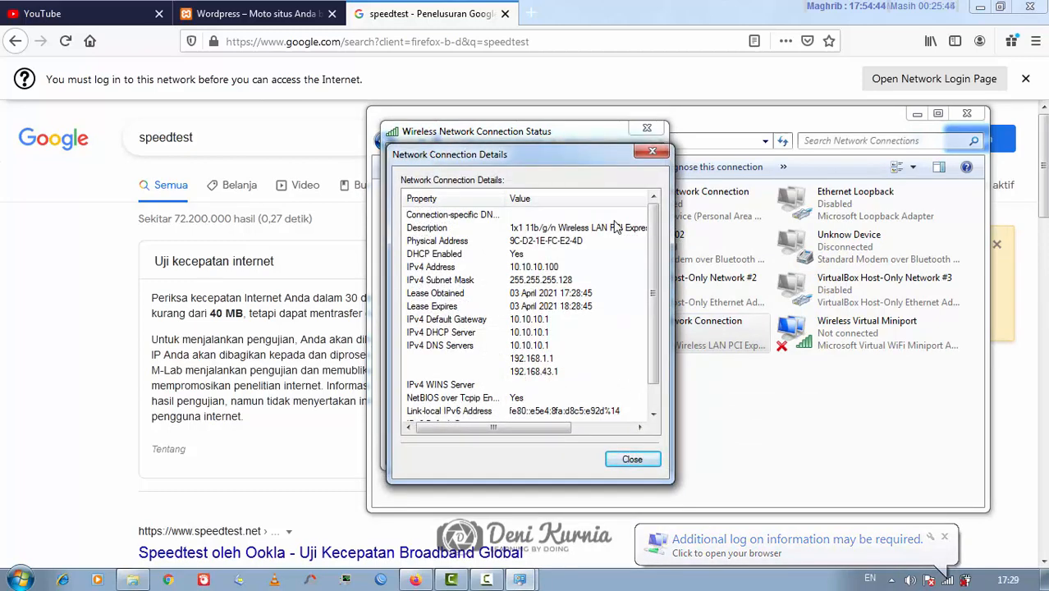
pyautogui.click(544, 267)
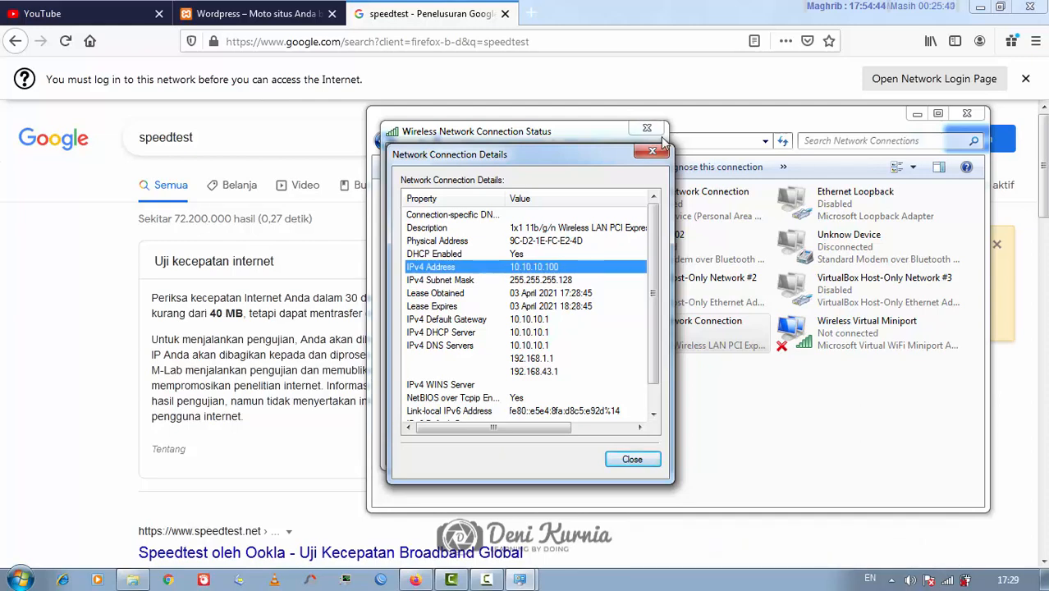
pyautogui.click(656, 151)
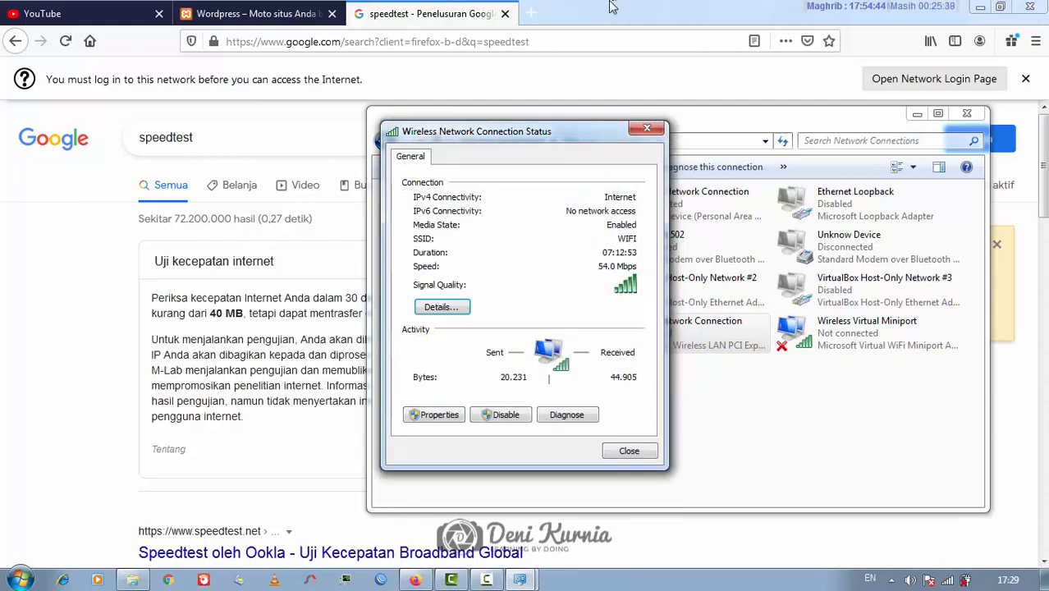
# Load youtube.com in a new Firefox tab
pyautogui.click(571, 9)
pyautogui.click(532, 14)
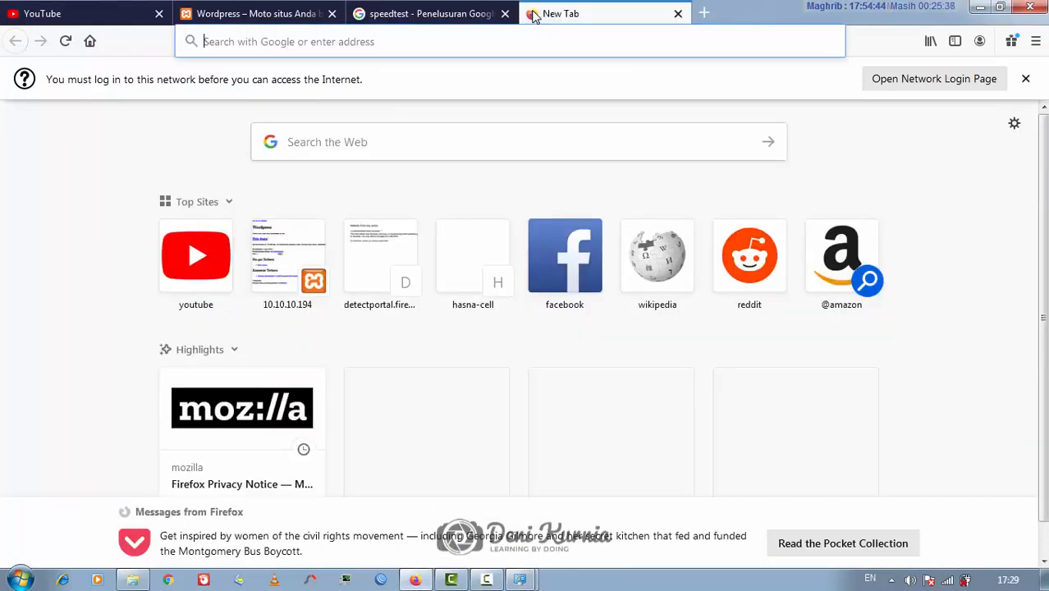
pyautogui.write('you')
pyautogui.press('Return')
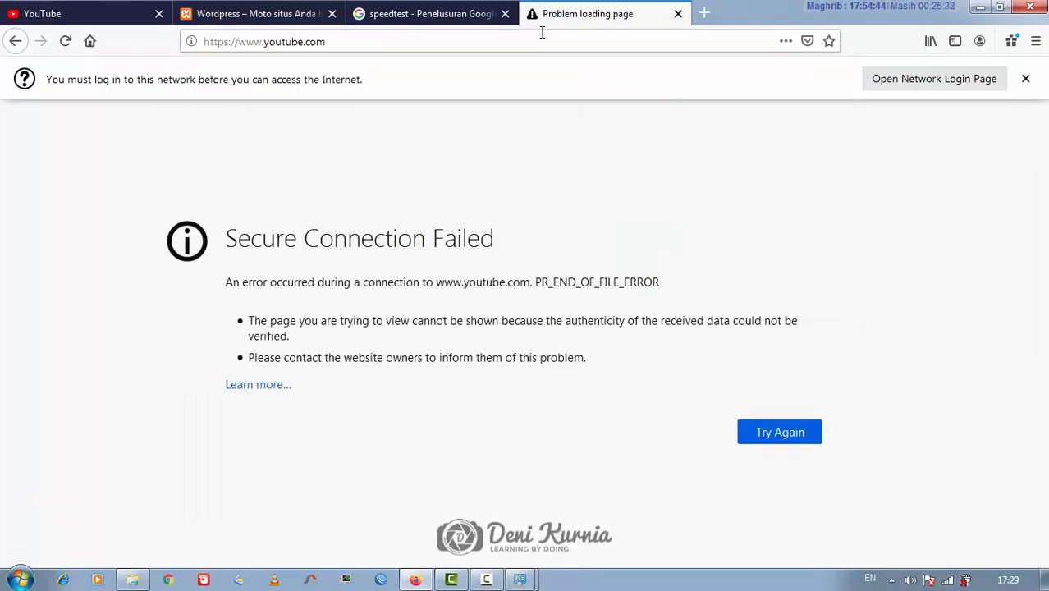
# Go to 10.10.10.1 in Firefox and log in on the hotspot page with the hotspot username
pyautogui.click(543, 33)
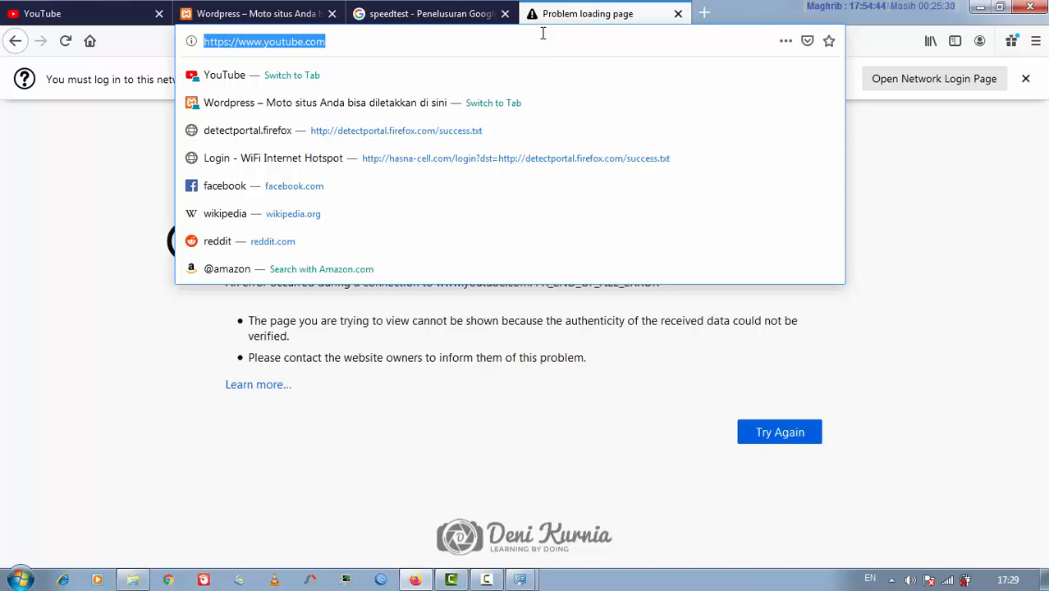
pyautogui.write('10.10.10.1')
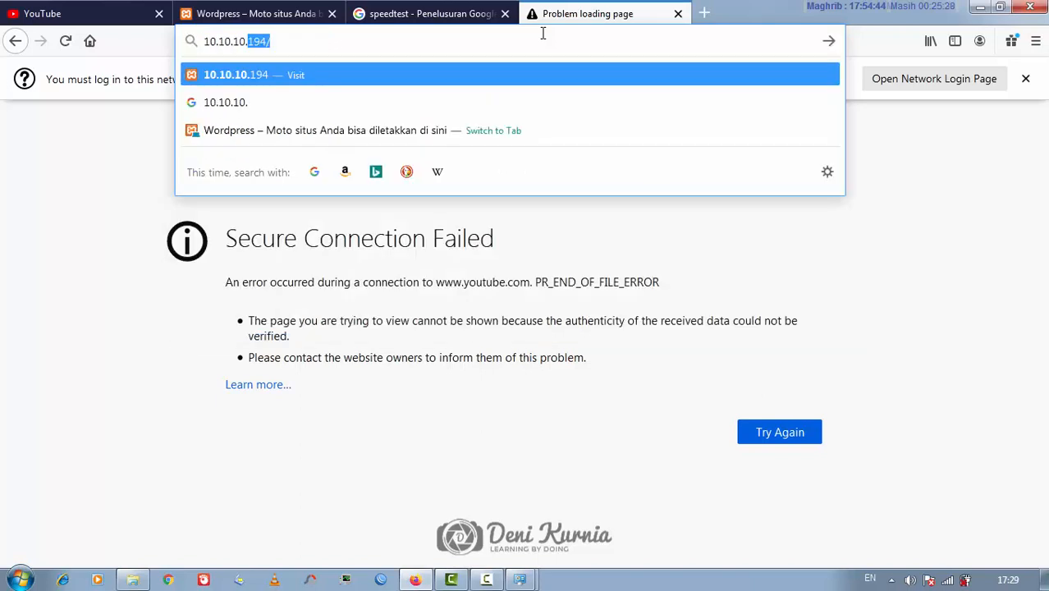
pyautogui.press('Delete')
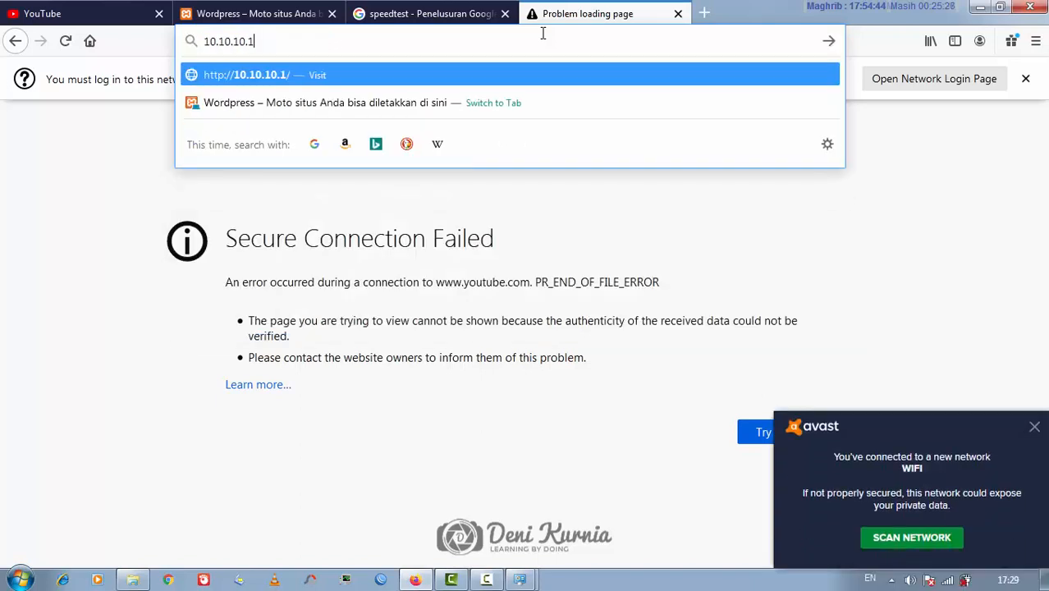
pyautogui.press('Return')
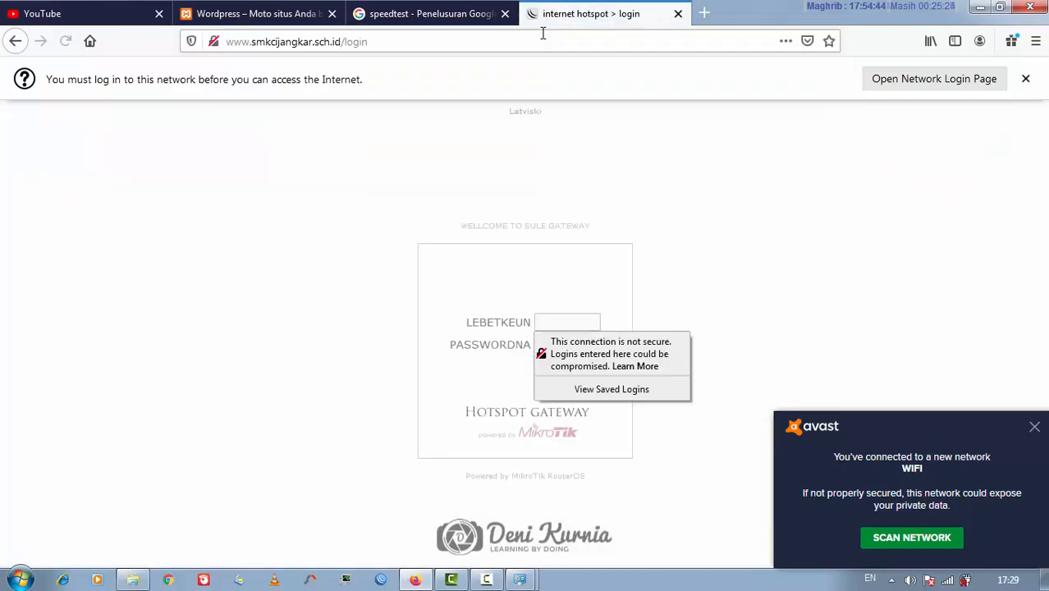
pyautogui.click(552, 317)
pyautogui.write('admin')
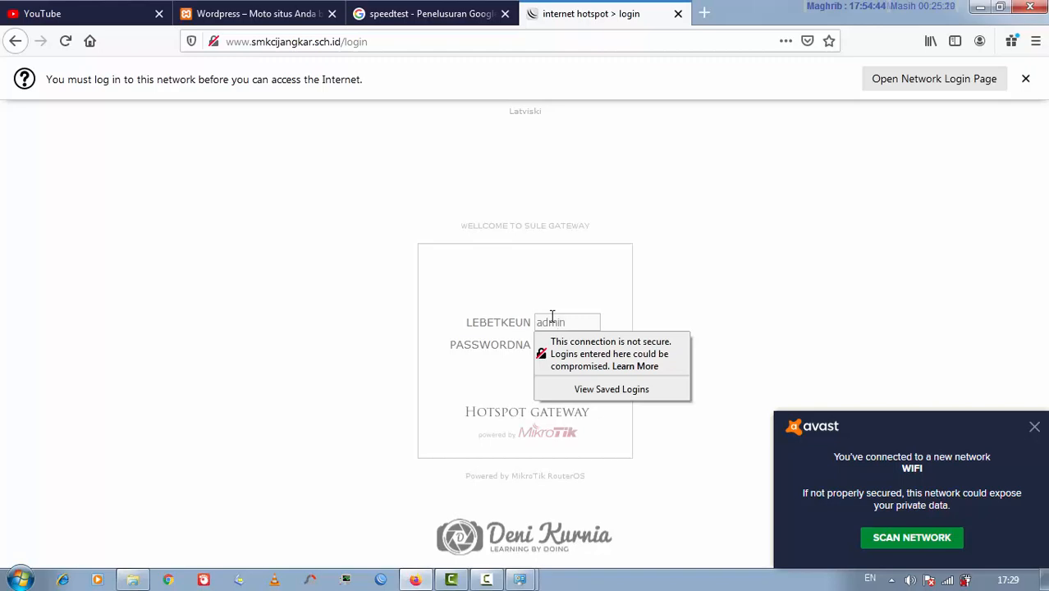
pyautogui.press('Return')
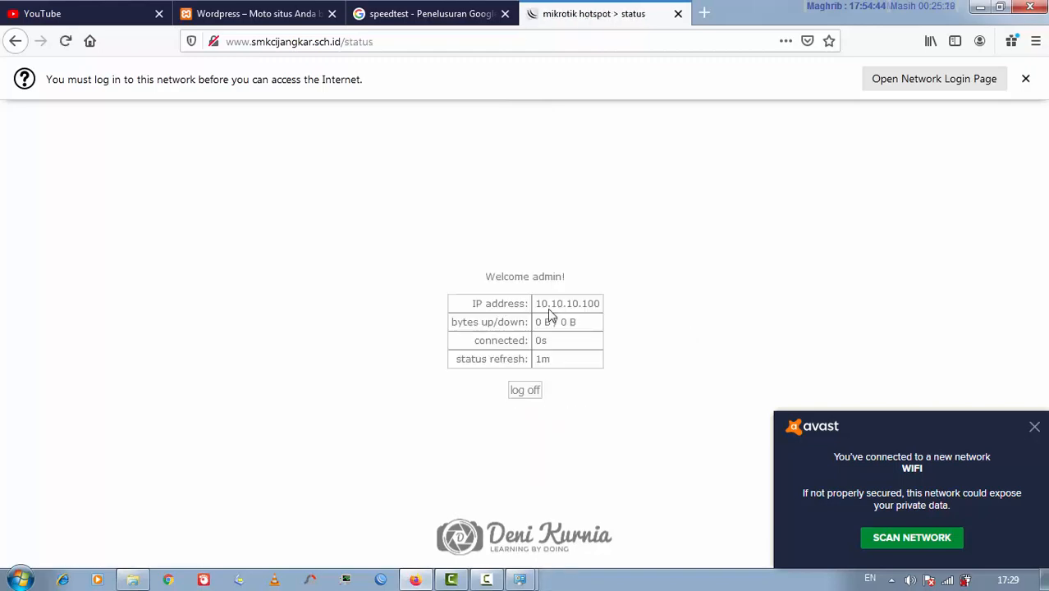
# Open youtube.com in a new tab, then start the Google internet speed test
pyautogui.click(480, 15)
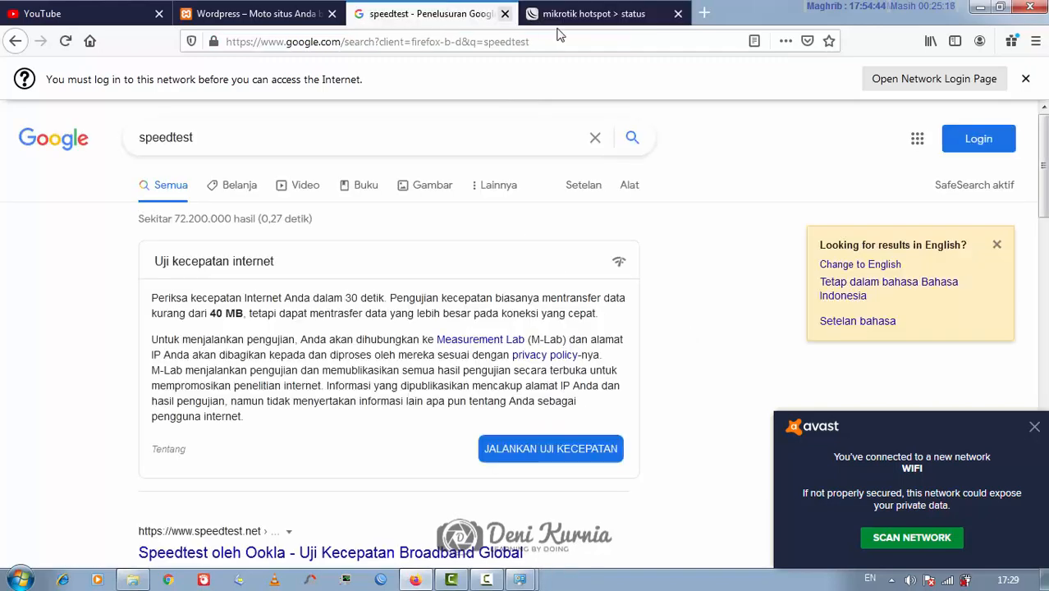
pyautogui.click(704, 17)
pyautogui.write('youtube.com/')
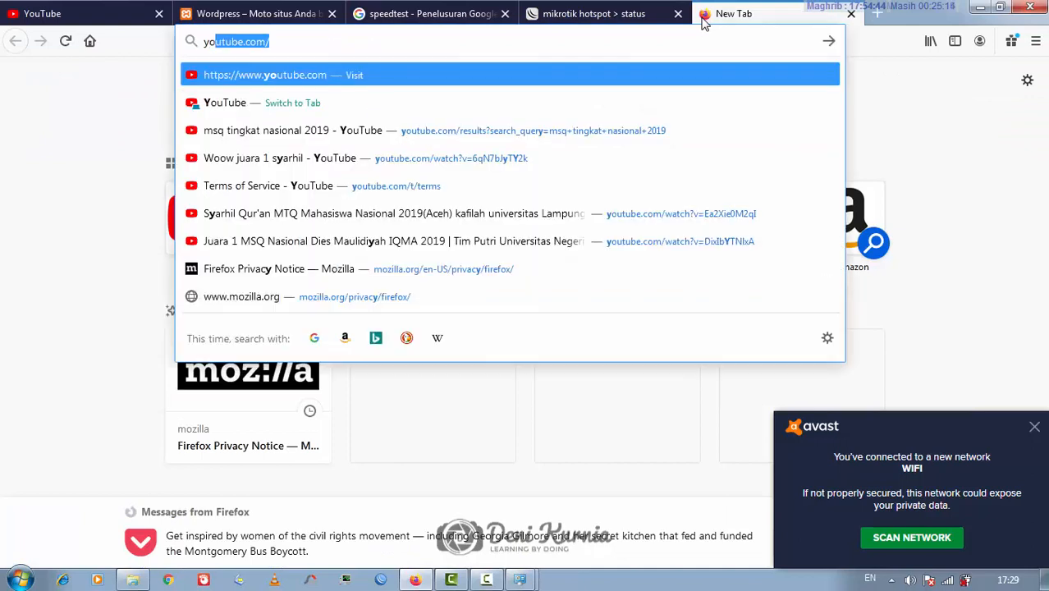
pyautogui.press('Return')
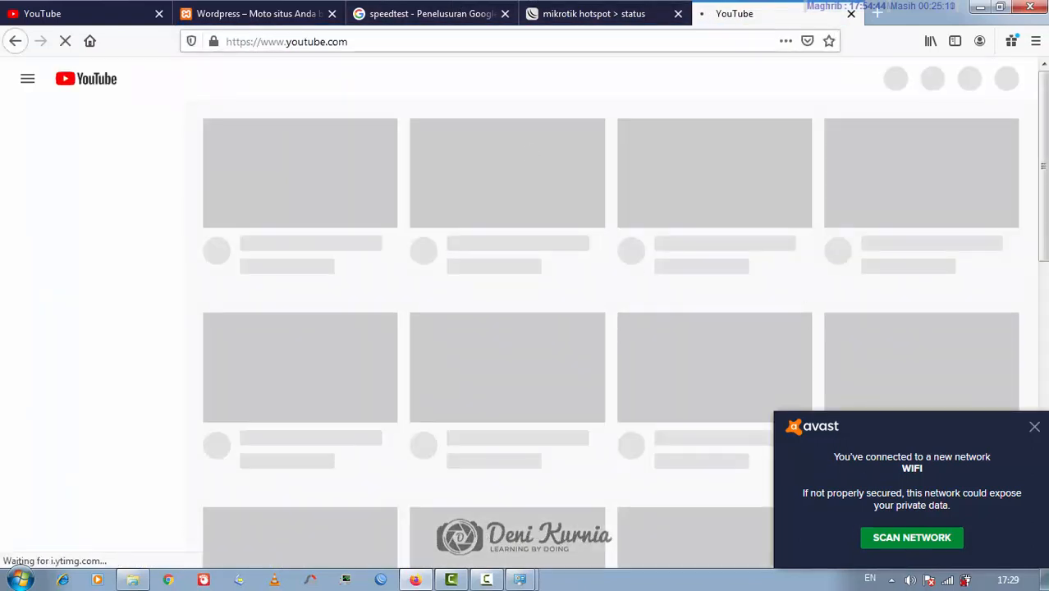
pyautogui.click(408, 8)
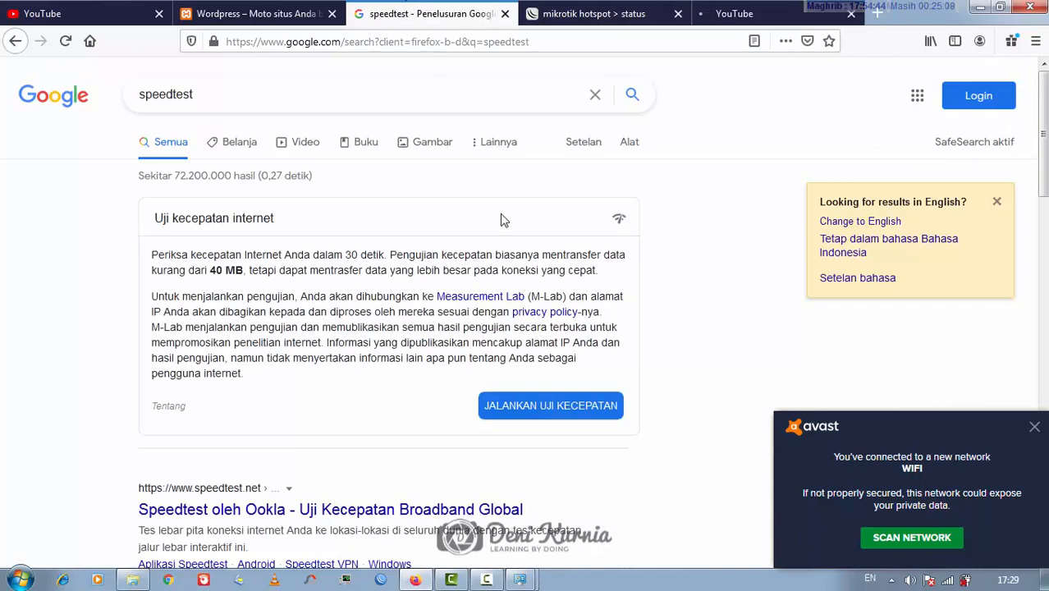
pyautogui.click(546, 404)
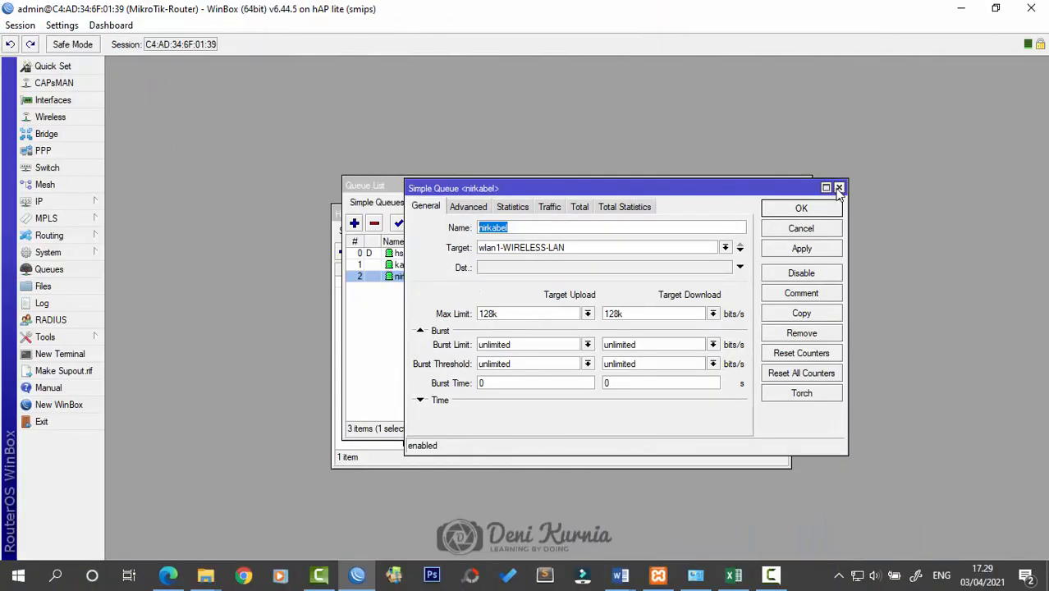
# Close the nirkabel queue settings and Queue List, then show the IP > Hotspot User Profiles list
pyautogui.click(838, 187)
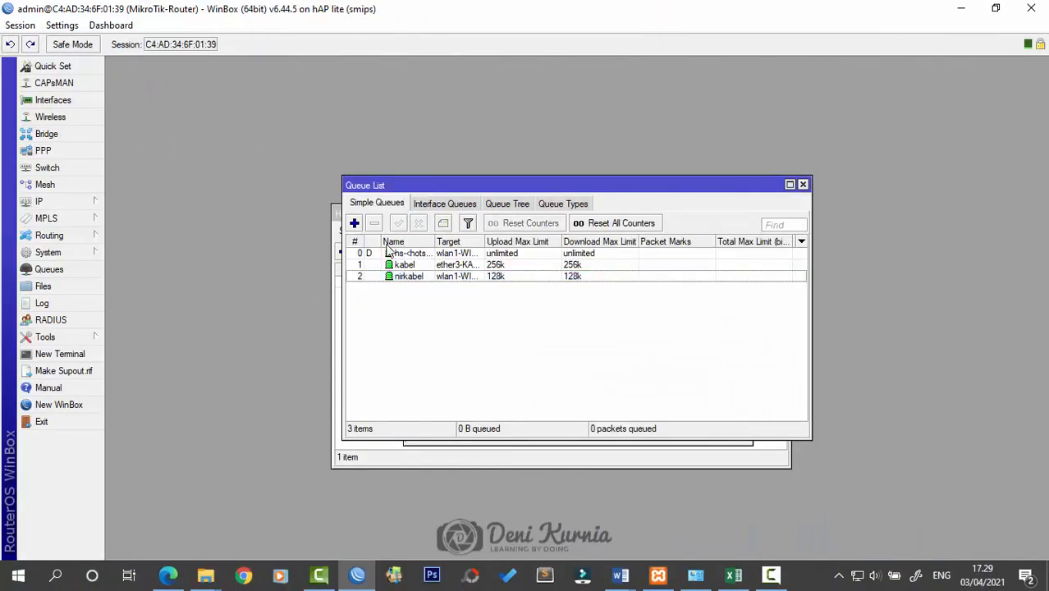
pyautogui.click(803, 186)
pyautogui.click(49, 202)
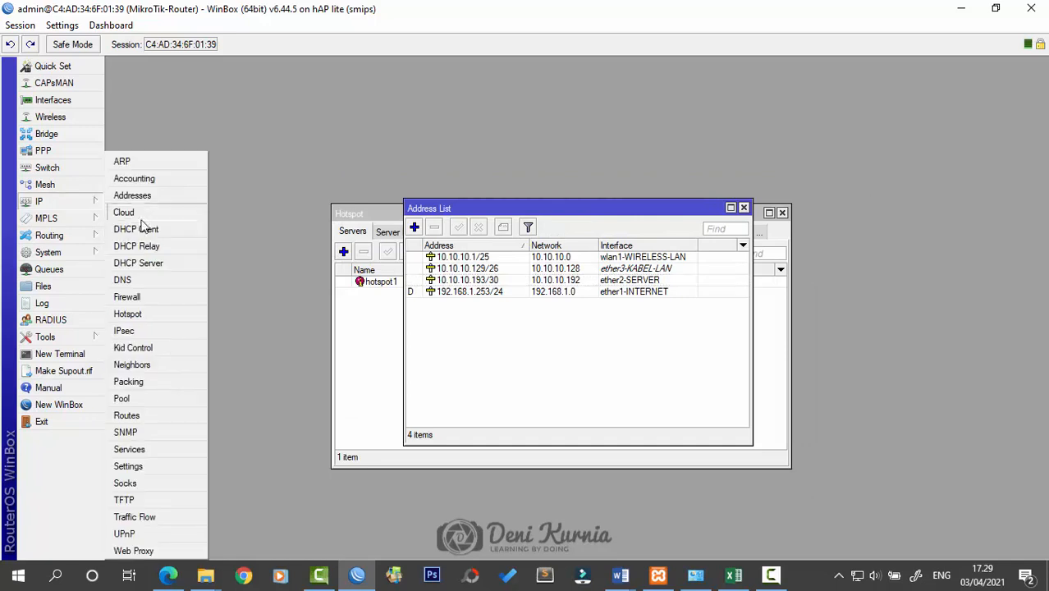
pyautogui.click(162, 315)
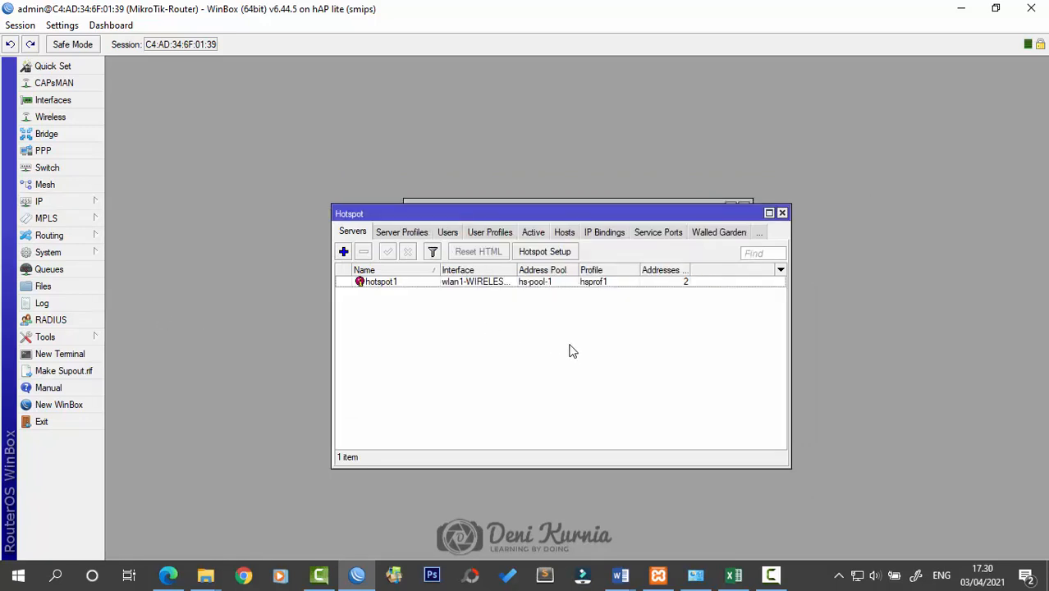
pyautogui.click(491, 234)
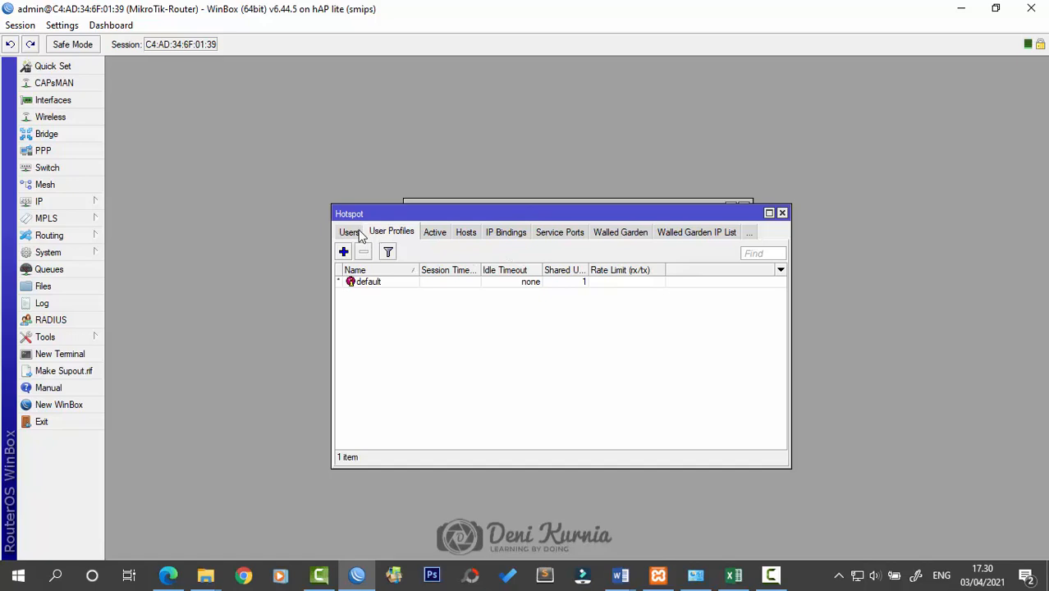
# Add a hotspot user profile named limit-128k with rate limit 128k/128k
pyautogui.doubleClick(390, 281)
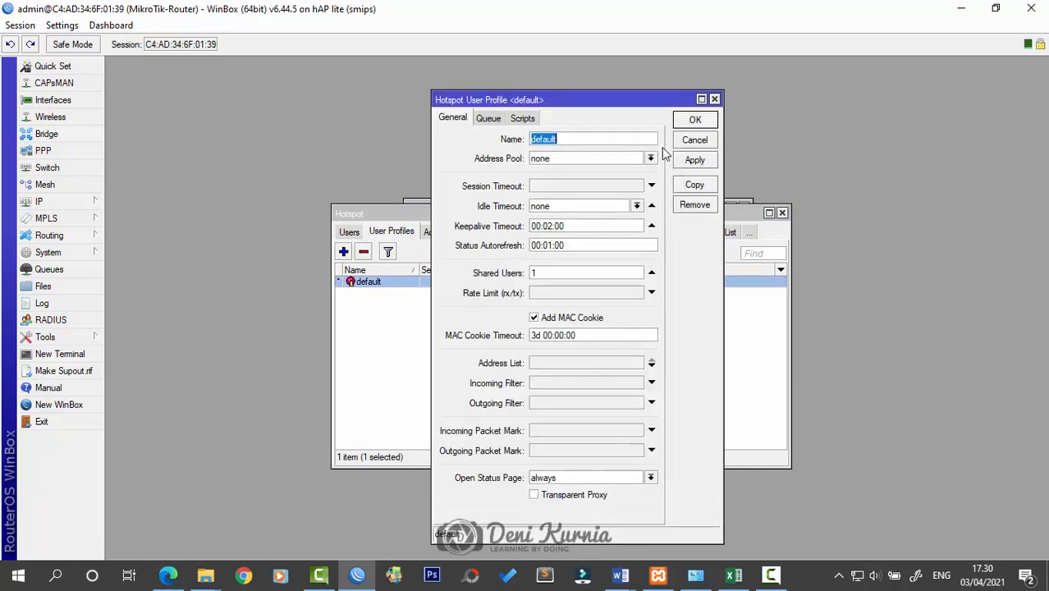
pyautogui.click(713, 99)
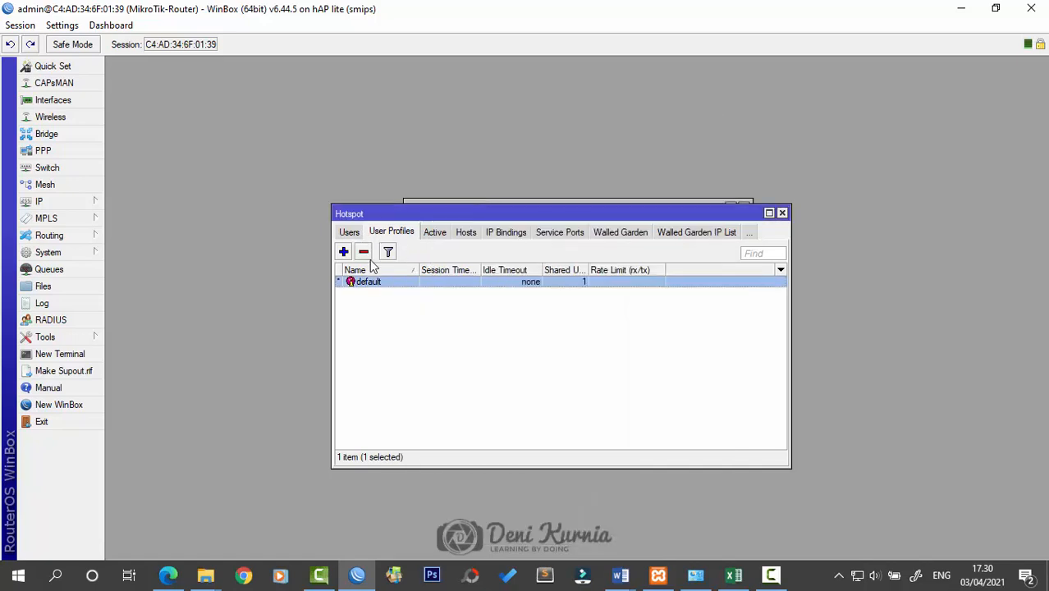
pyautogui.click(343, 251)
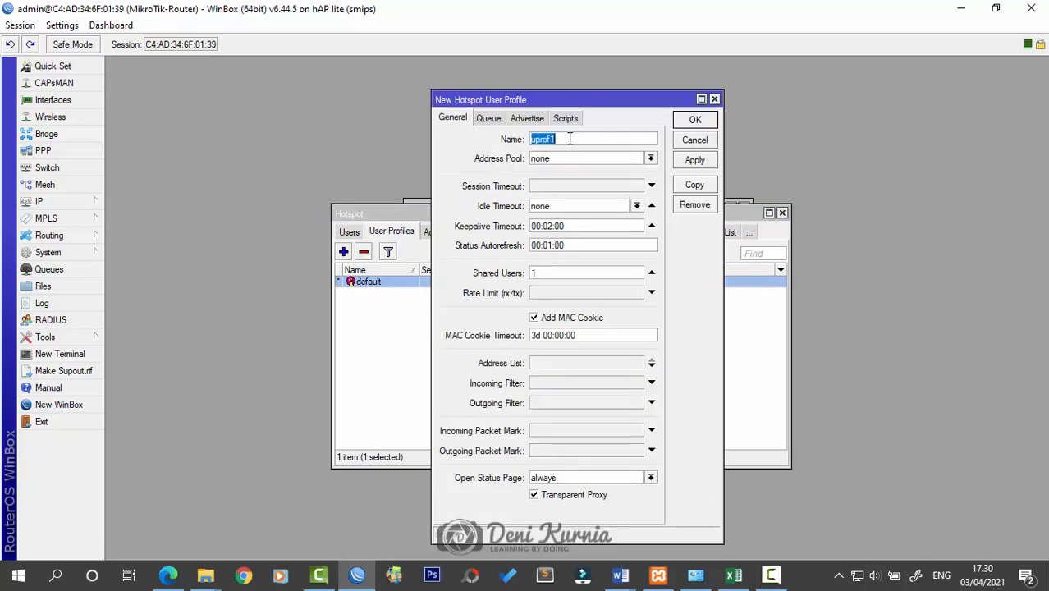
pyautogui.press('BackSpace')
pyautogui.write('limit-128k')
pyautogui.click(557, 293)
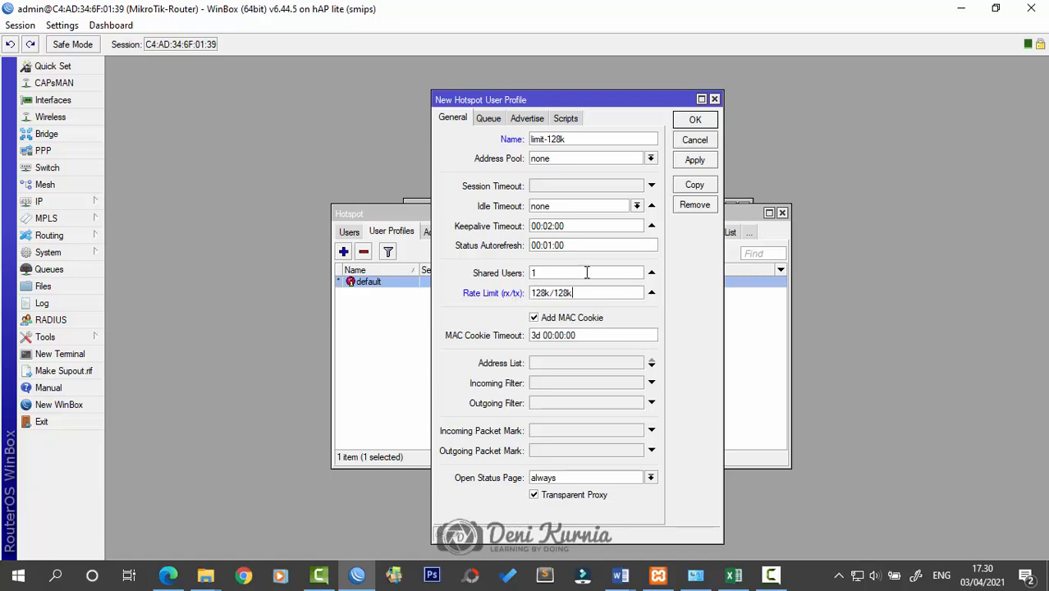
pyautogui.click(689, 162)
pyautogui.click(699, 123)
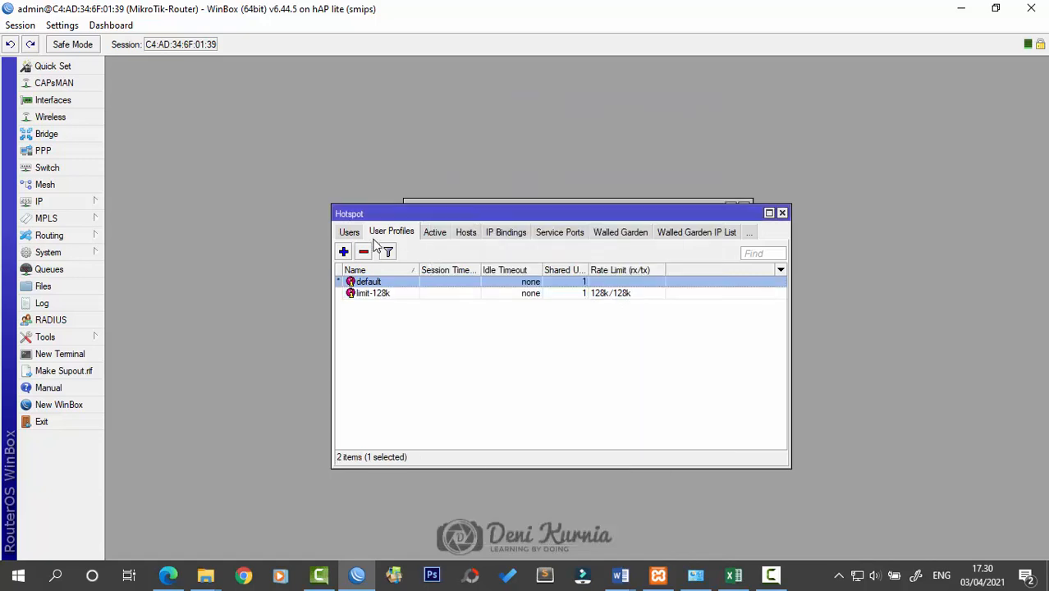
# Assign the limit-128k profile to the hotspot user
pyautogui.click(352, 233)
pyautogui.doubleClick(390, 308)
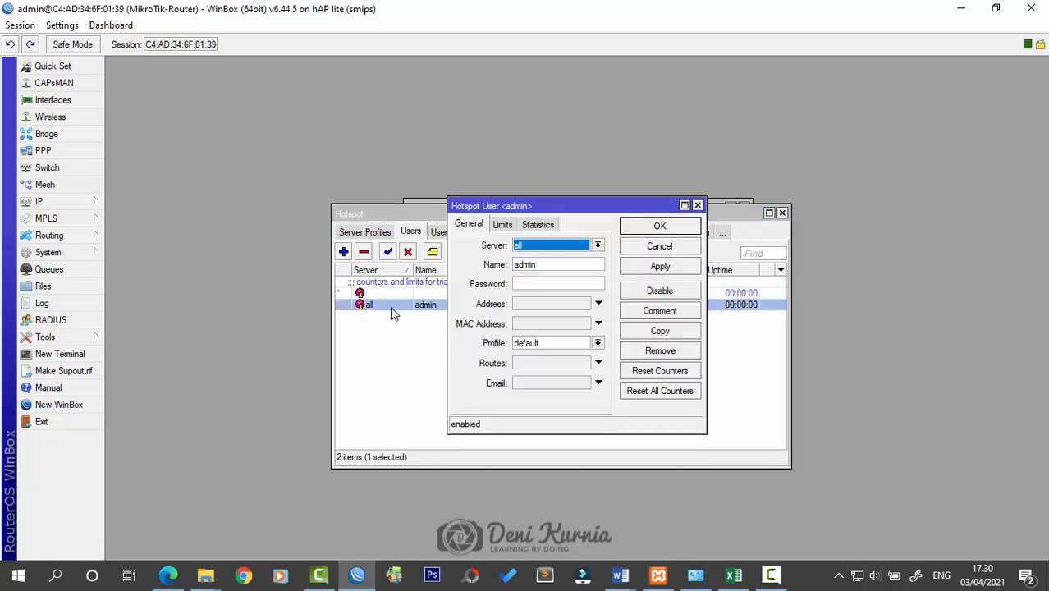
pyautogui.click(562, 345)
pyautogui.click(560, 361)
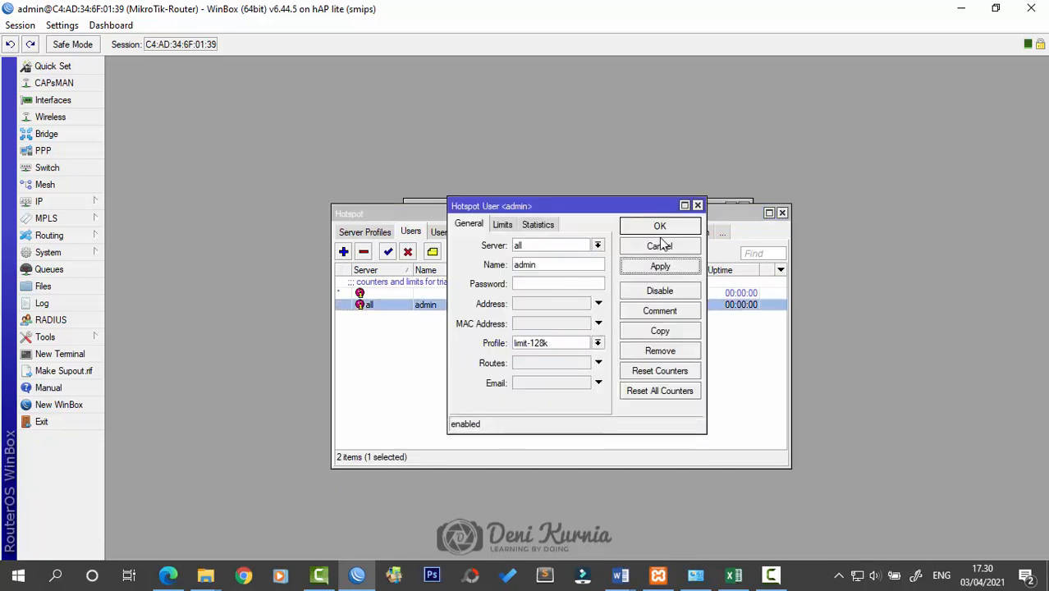
pyautogui.click(661, 248)
# Delete the user's hotspot login cookie
pyautogui.click(688, 232)
pyautogui.click(703, 236)
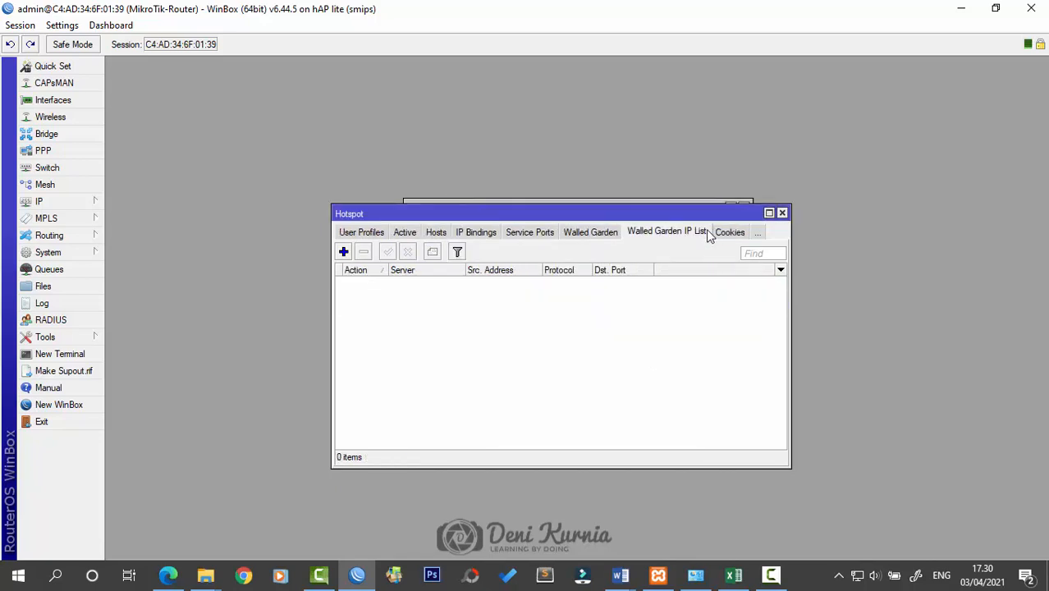
pyautogui.click(722, 232)
pyautogui.click(435, 284)
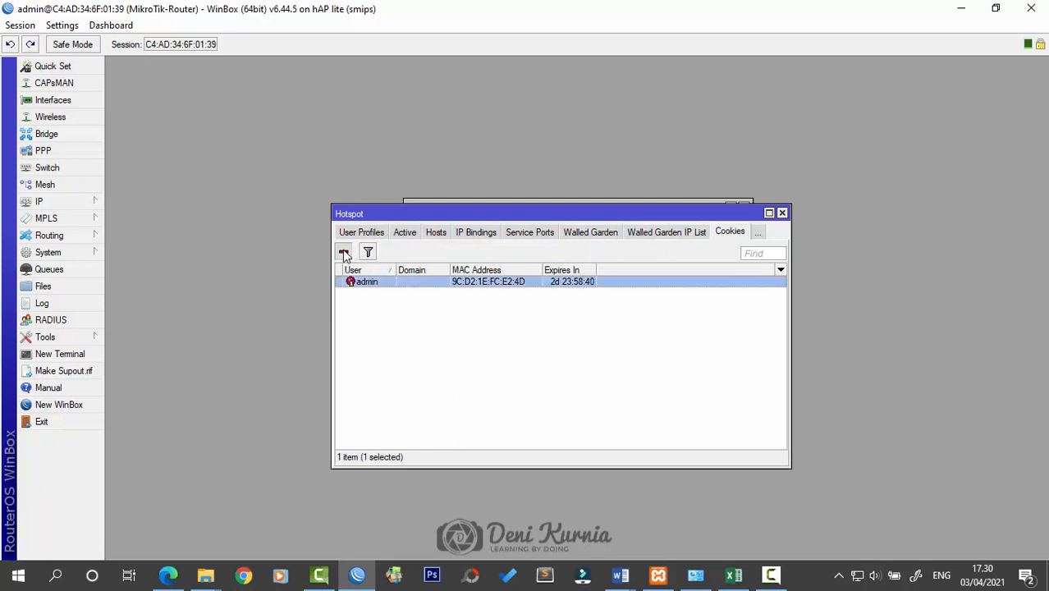
pyautogui.click(344, 252)
# Remove the user's active hotspot session, leaving host 10.10.10.100 unauthorized
pyautogui.click(435, 233)
pyautogui.click(361, 281)
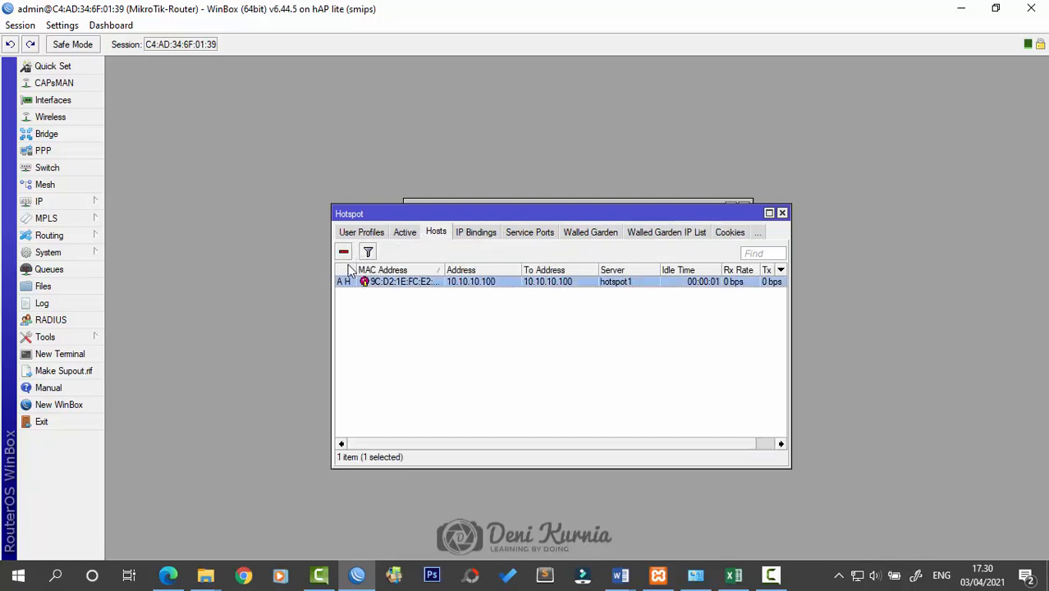
pyautogui.click(403, 234)
pyautogui.click(367, 281)
pyautogui.click(344, 252)
pyautogui.click(435, 232)
pyautogui.click(485, 308)
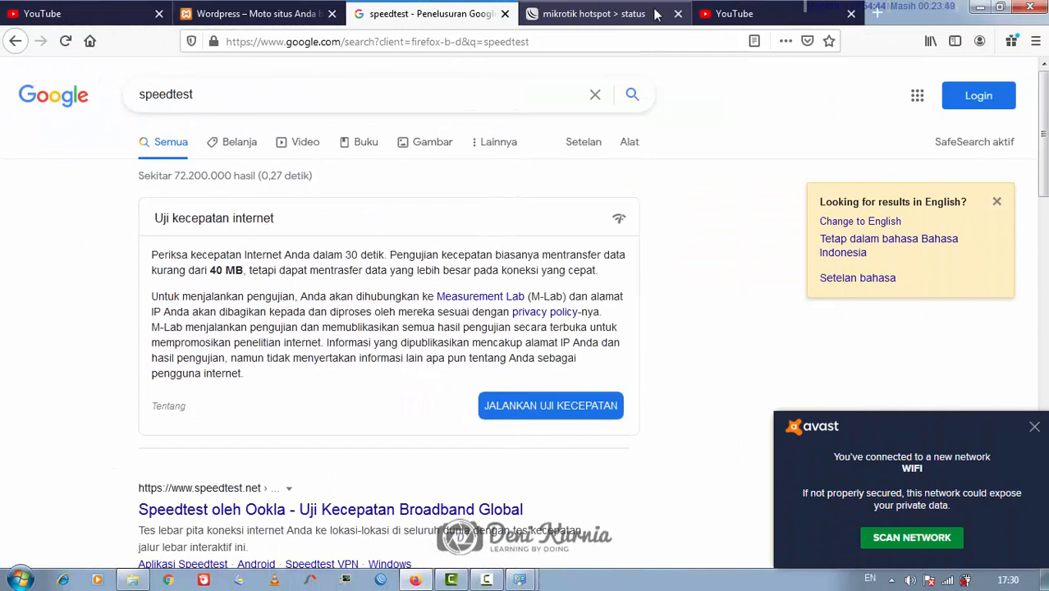
# Trim the hotspot status URL to its root address and log back into the hotspot
pyautogui.click(624, 14)
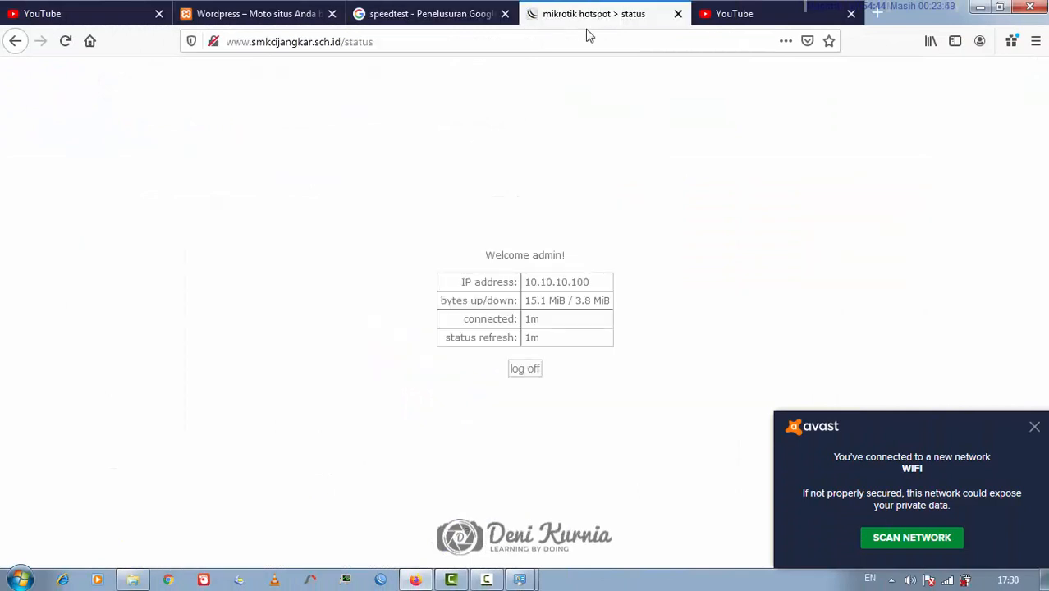
pyautogui.click(578, 34)
pyautogui.click(584, 41)
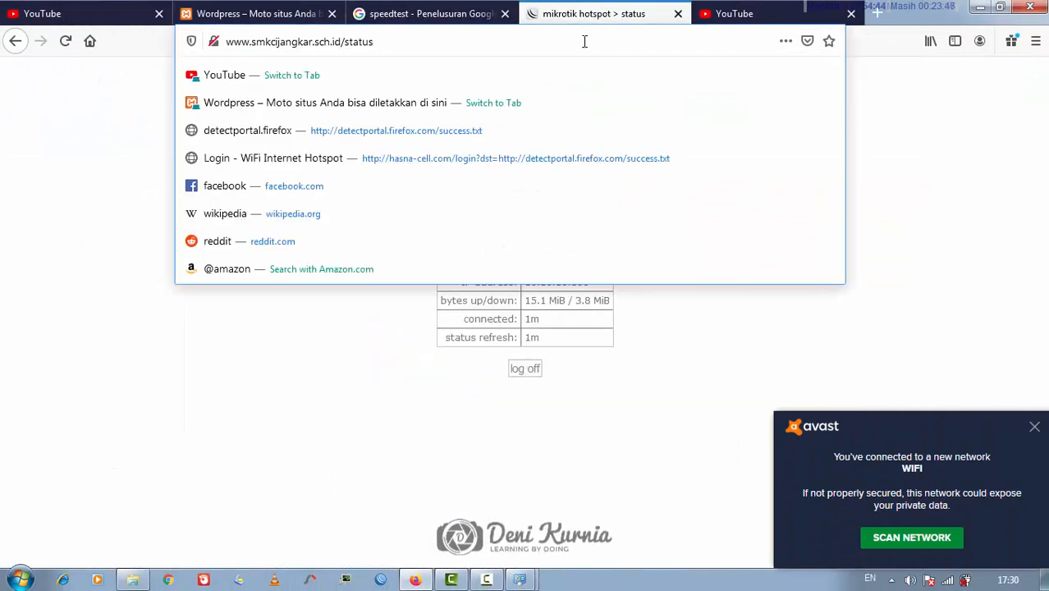
pyautogui.press('BackSpace')
pyautogui.press('BackSpace')
pyautogui.press('BackSpace')
pyautogui.press('BackSpace')
pyautogui.press('BackSpace')
pyautogui.press('BackSpace')
pyautogui.press('Return')
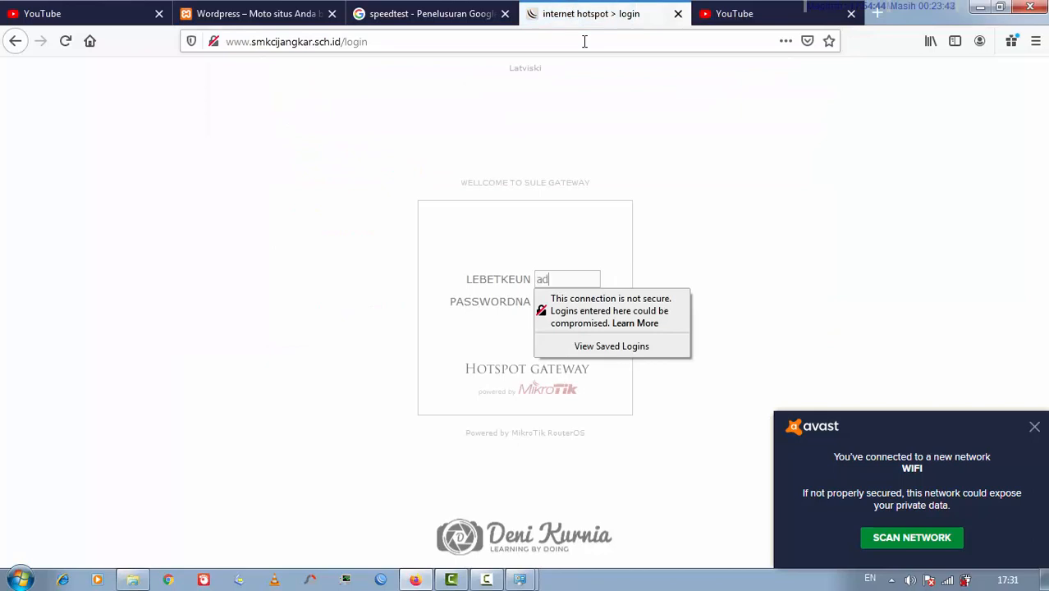
# Run the Google speed test, now about 0.11 Mbps, then put away browser and network windows
pyautogui.click(438, 14)
pyautogui.click(516, 413)
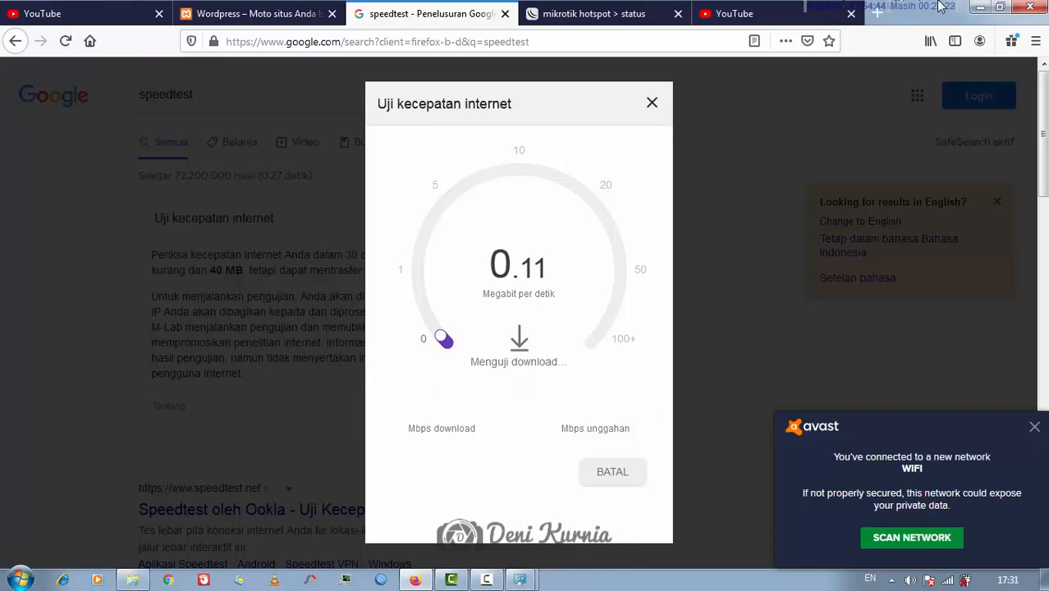
pyautogui.click(982, 11)
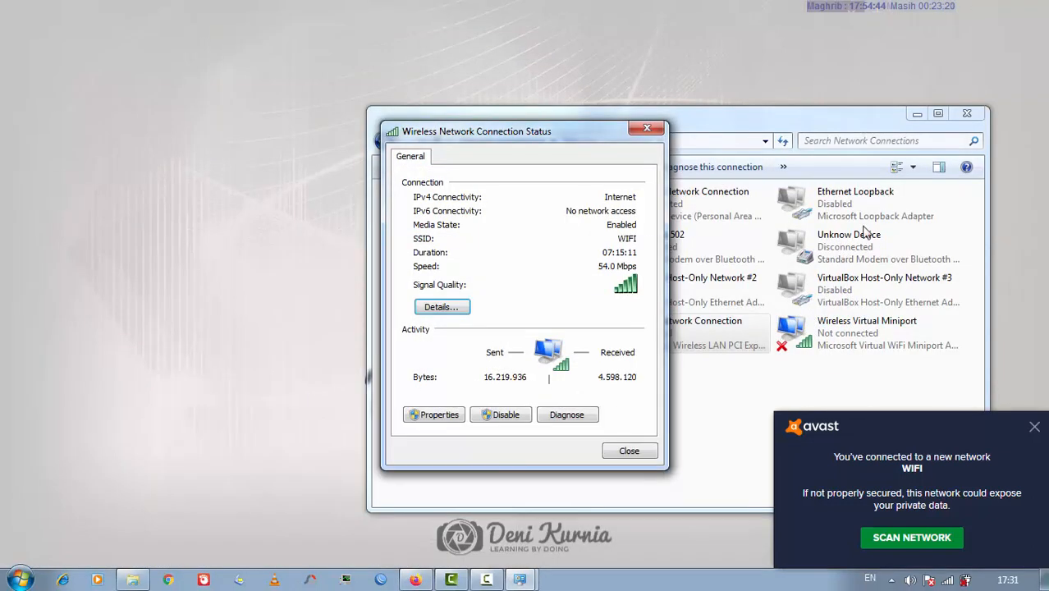
pyautogui.click(647, 127)
pyautogui.click(917, 116)
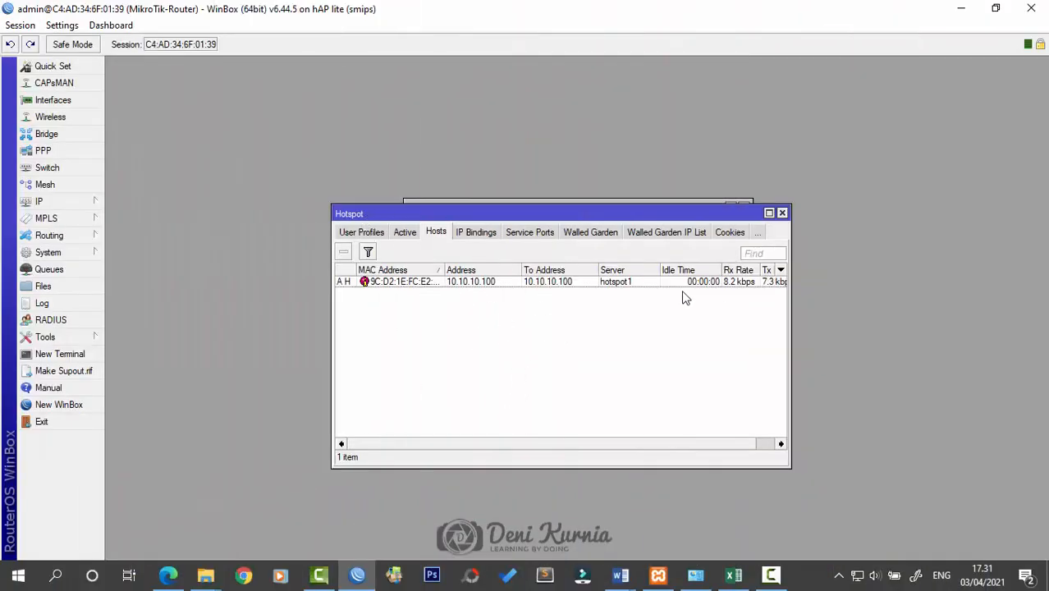
# Open the exam task document in Word and scroll through its task list and network diagram
pyautogui.click(962, 9)
pyautogui.moveTo(622, 577)
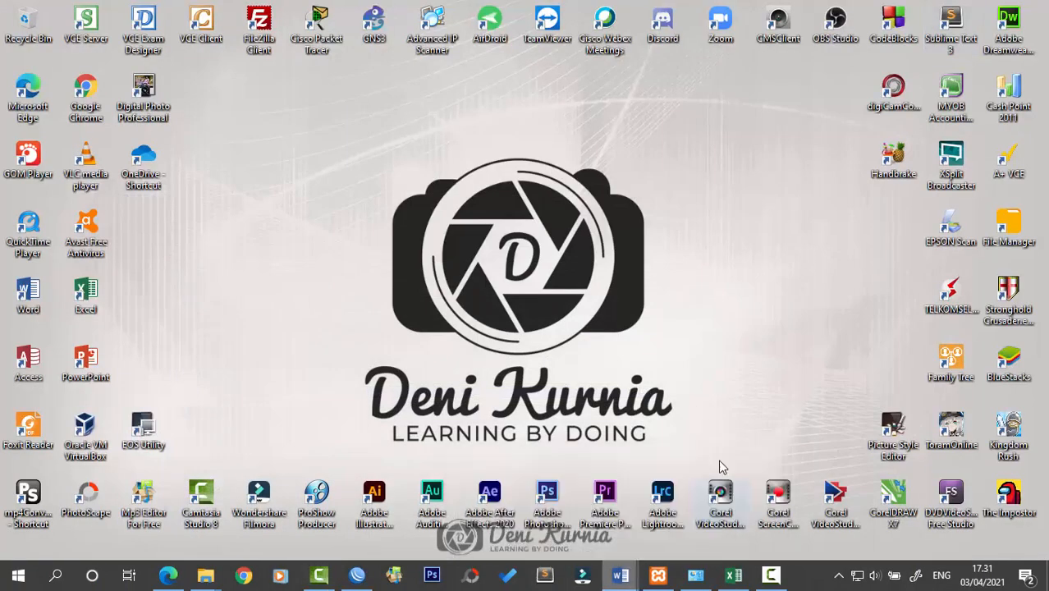
pyautogui.click(718, 503)
pyautogui.scroll(2, 736, 338)
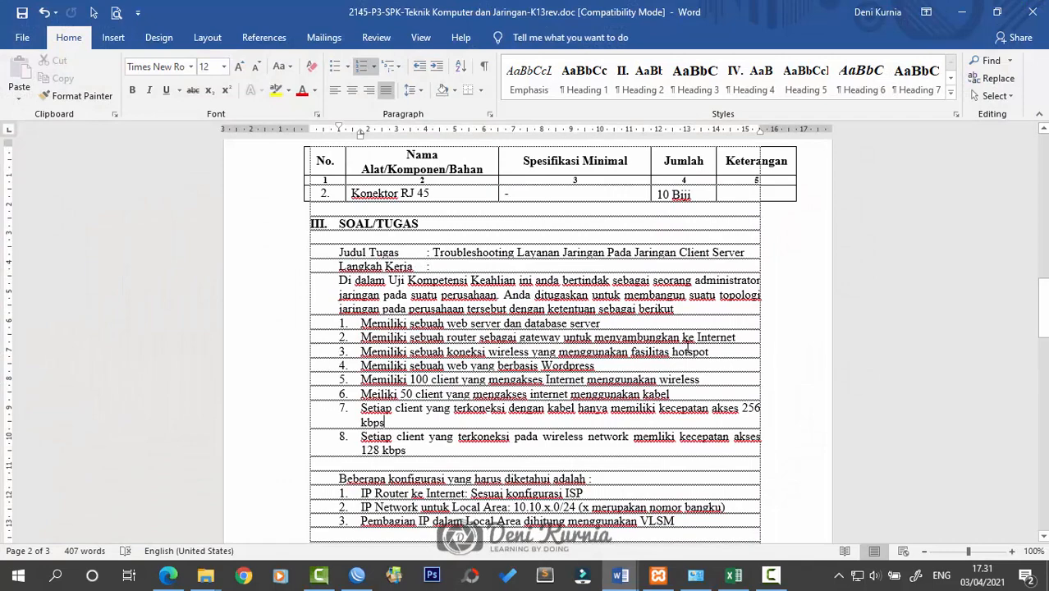
pyautogui.scroll(-2, 688, 339)
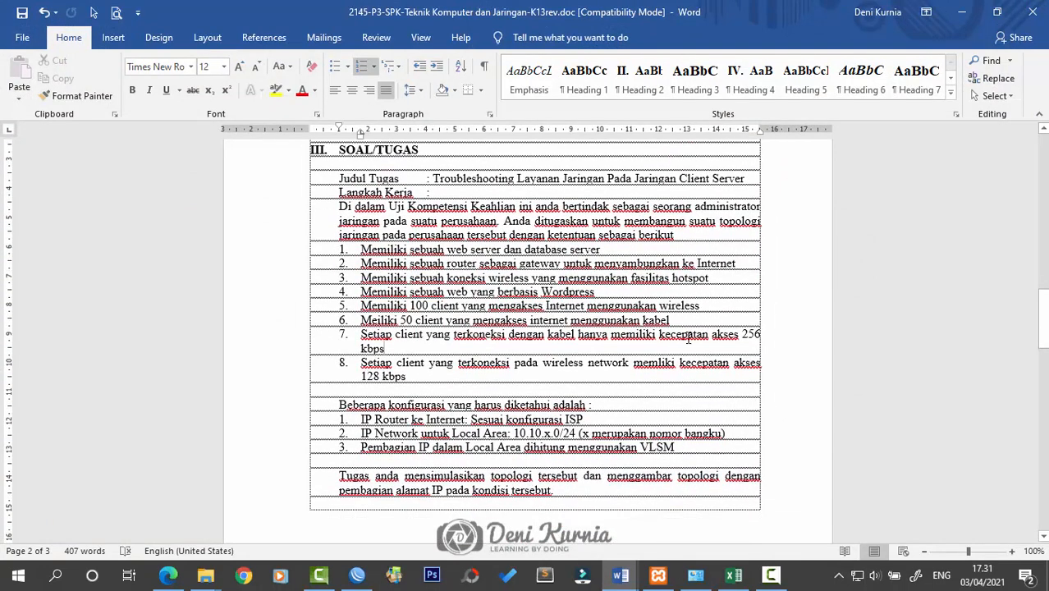
pyautogui.scroll(-3, 688, 339)
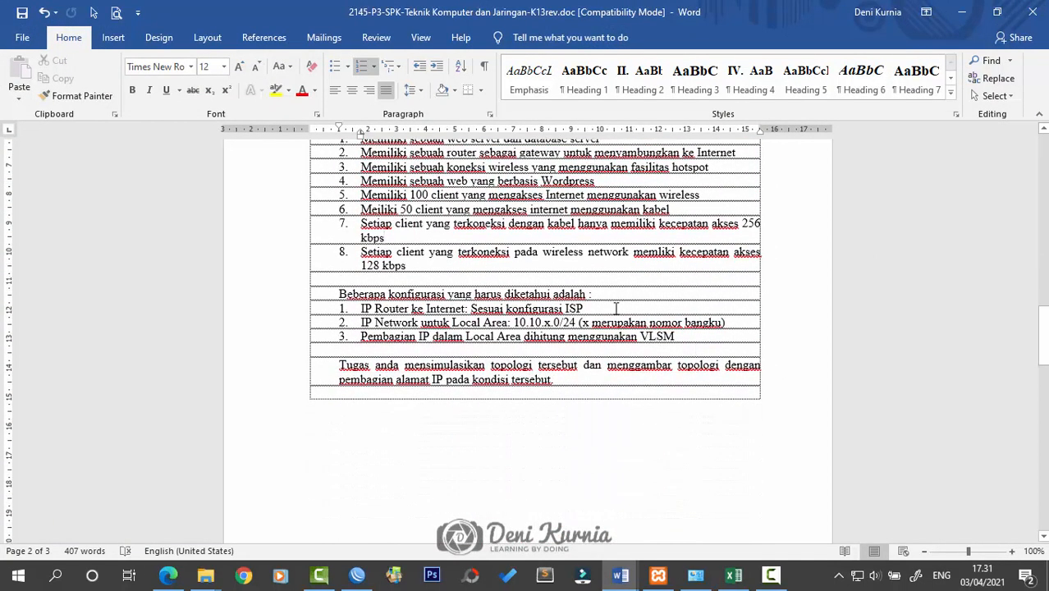
pyautogui.scroll(-1, 688, 313)
pyautogui.scroll(1, 692, 317)
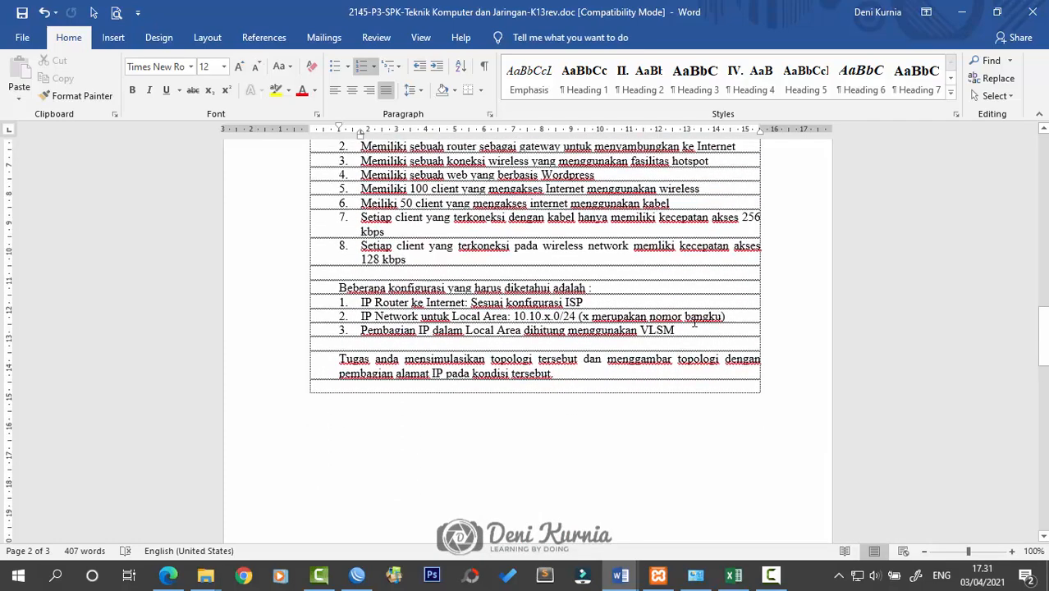
pyautogui.scroll(-20, 639, 264)
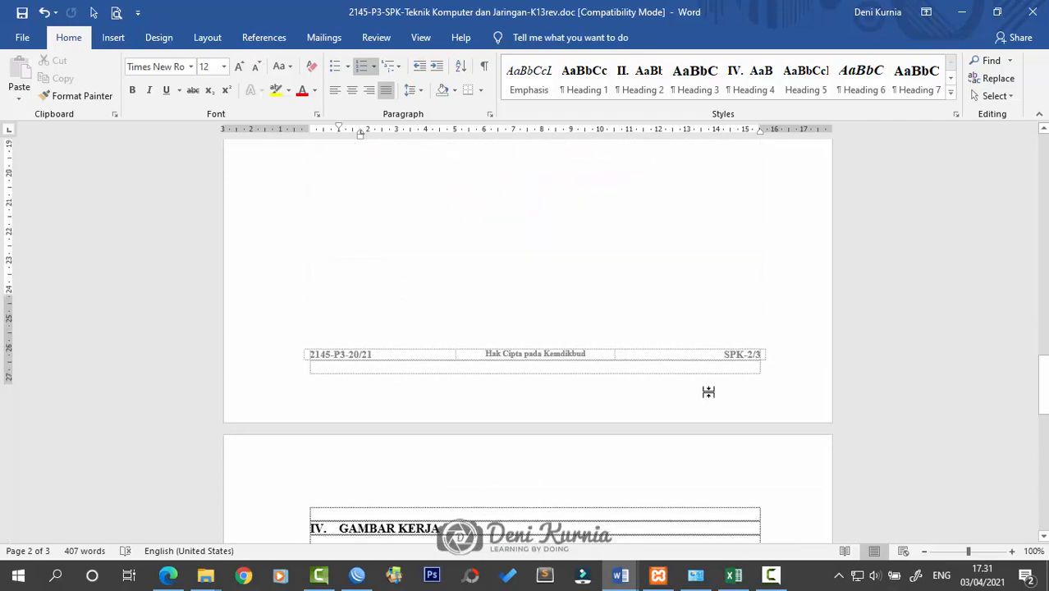
pyautogui.scroll(12, 813, 440)
pyautogui.scroll(-10, 794, 440)
pyautogui.scroll(-2, 809, 429)
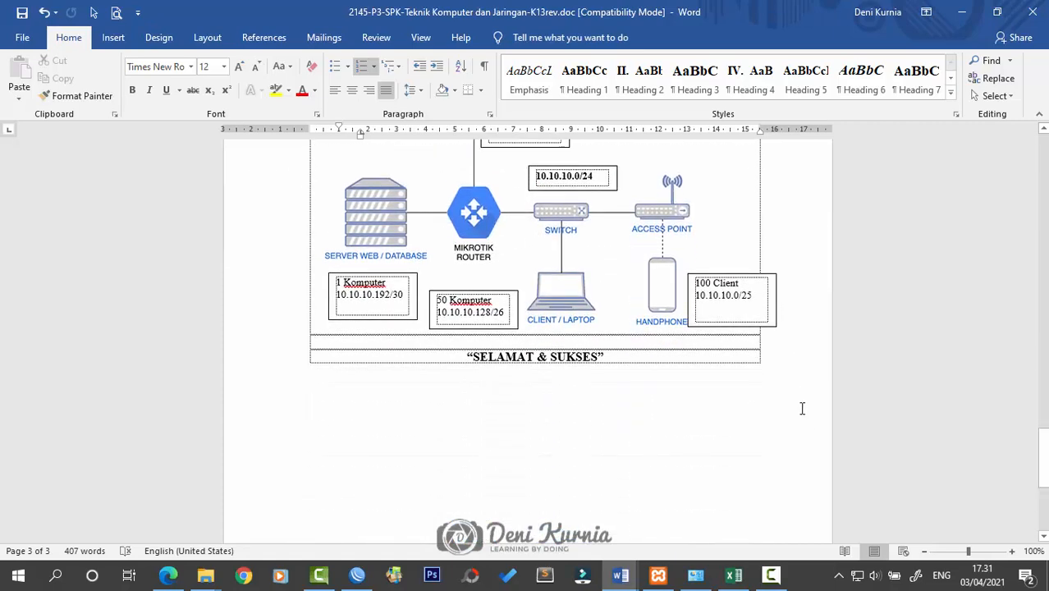
pyautogui.scroll(4, 802, 409)
pyautogui.scroll(-3, 801, 409)
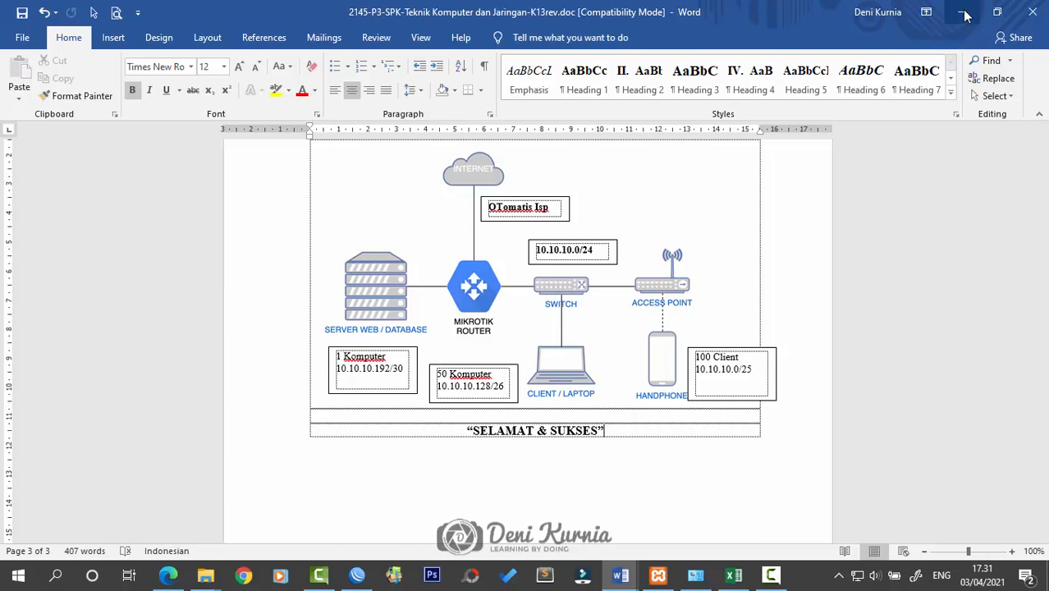
# Minimize Word and refresh the Windows desktop
pyautogui.click(961, 12)
pyautogui.rightClick(650, 204)
pyautogui.click(676, 248)
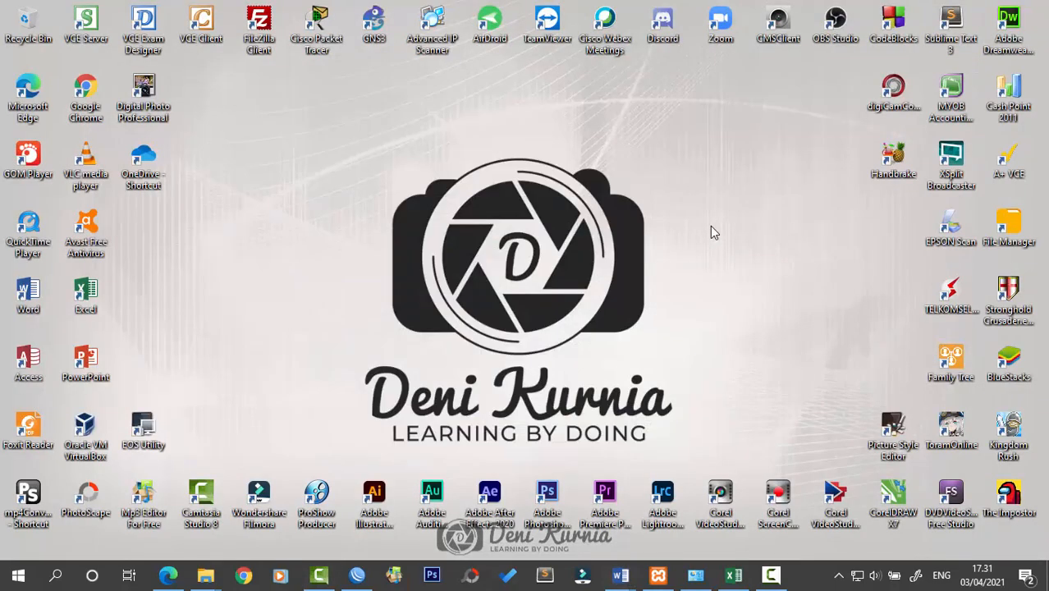